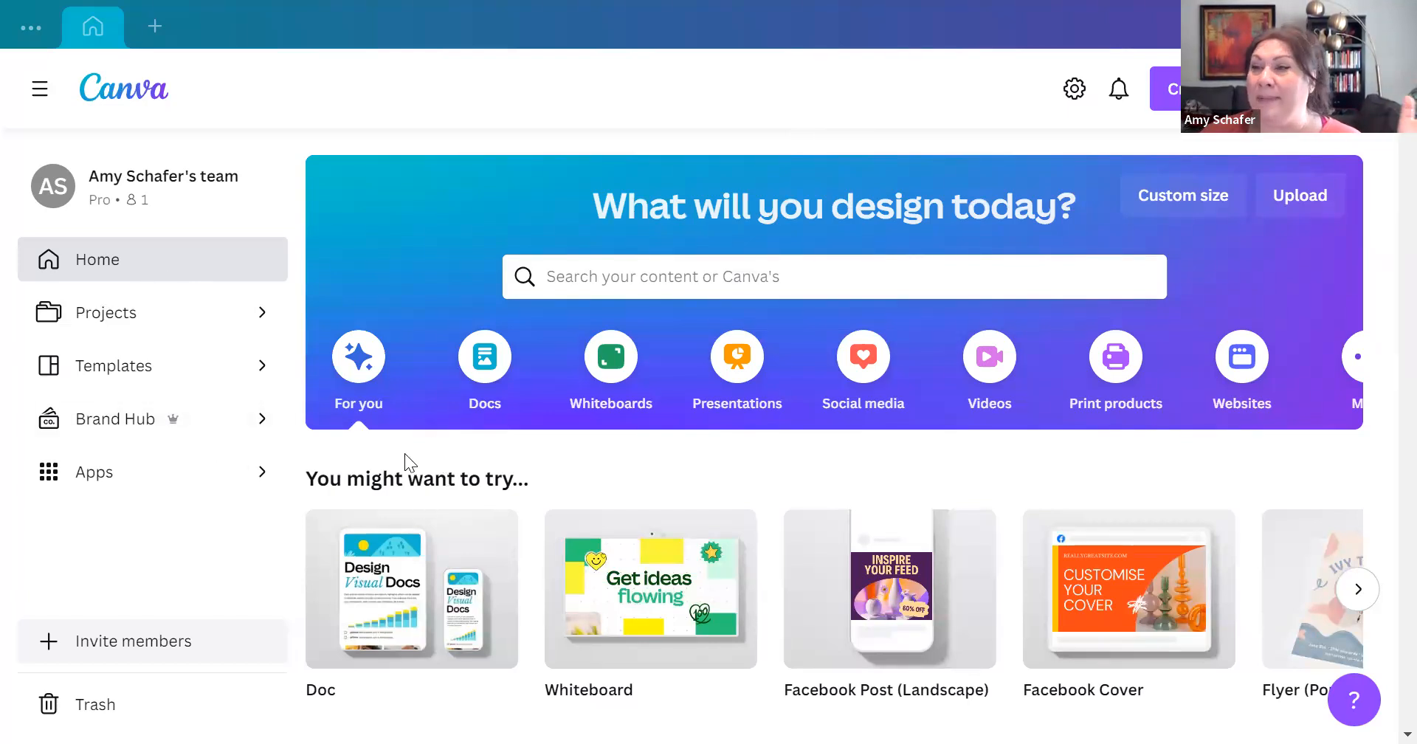
# Step: Browse the suggested design types on the home page as far as Presentation (16:9), then return to the first ones
pyautogui.scroll(-1, 404, 453)
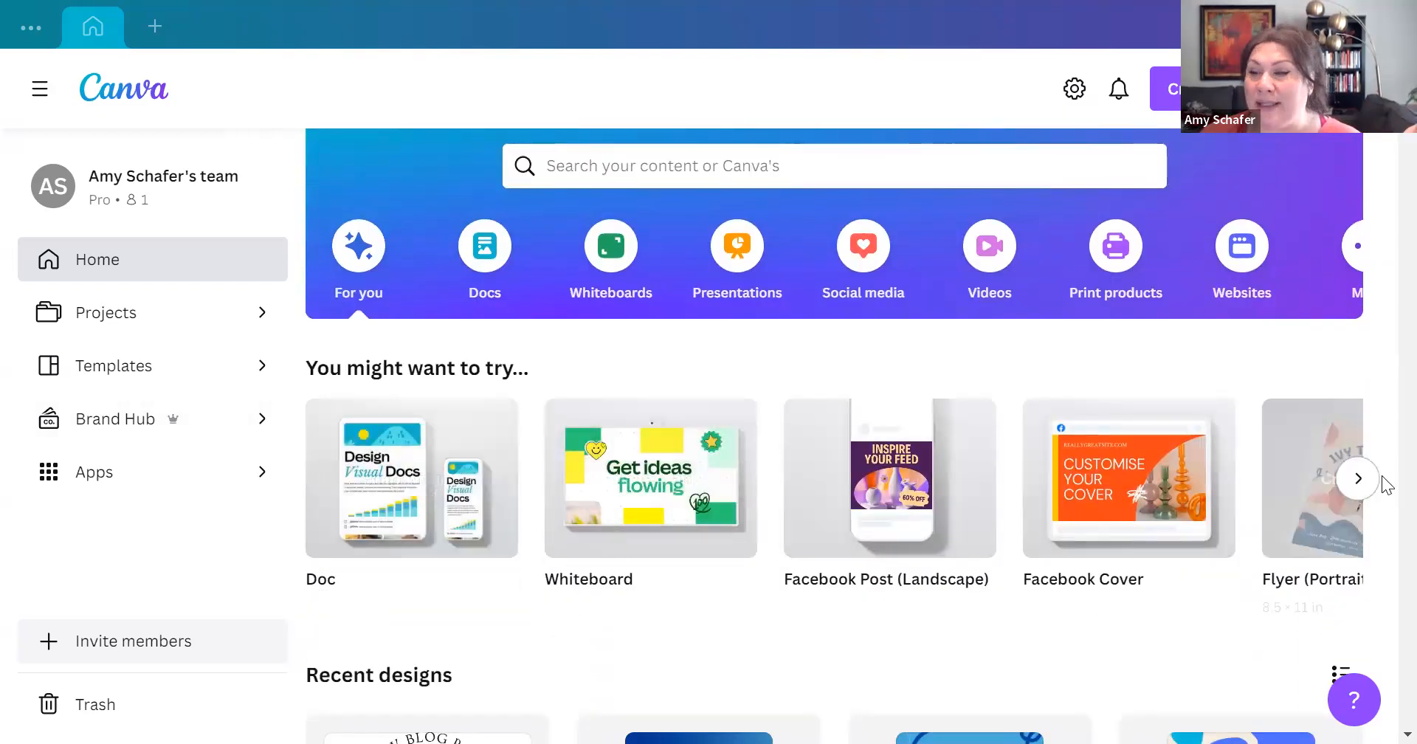
pyautogui.click(1358, 479)
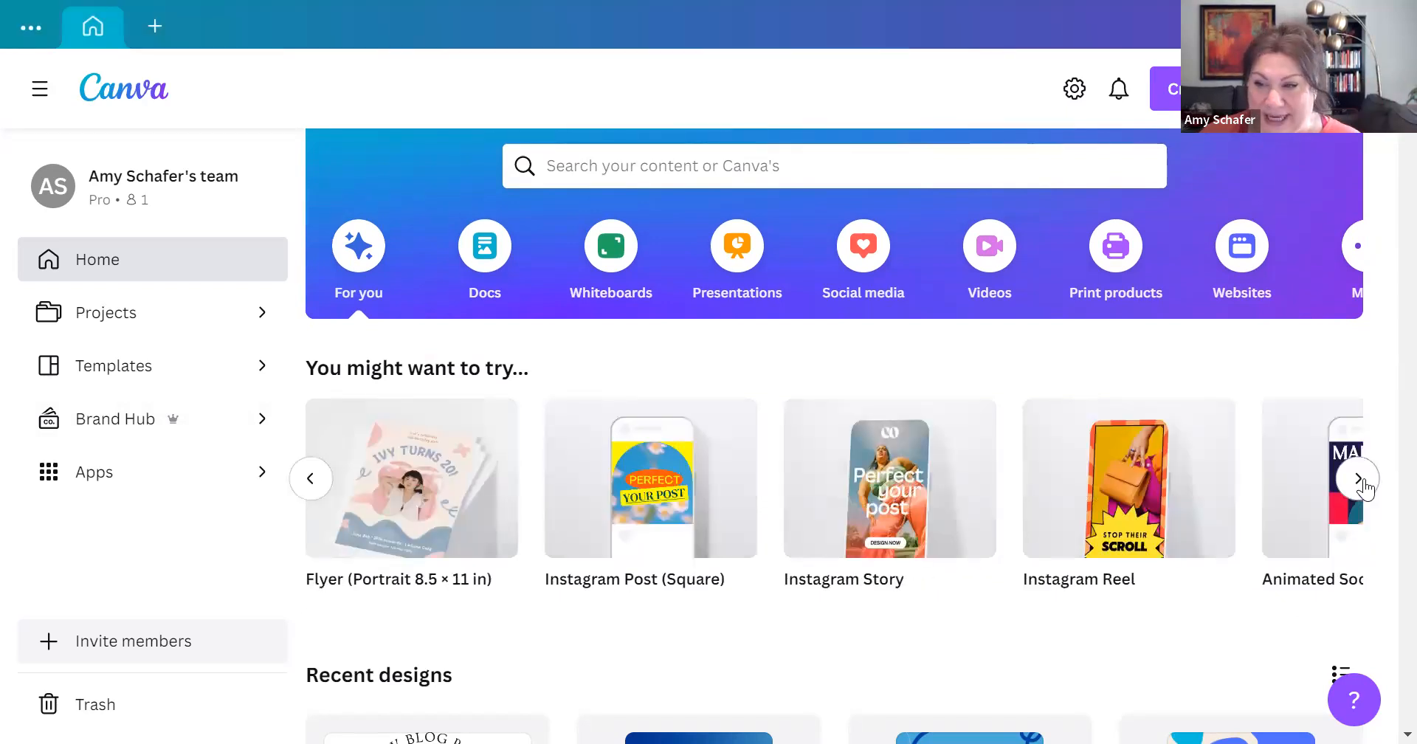
pyautogui.click(1360, 481)
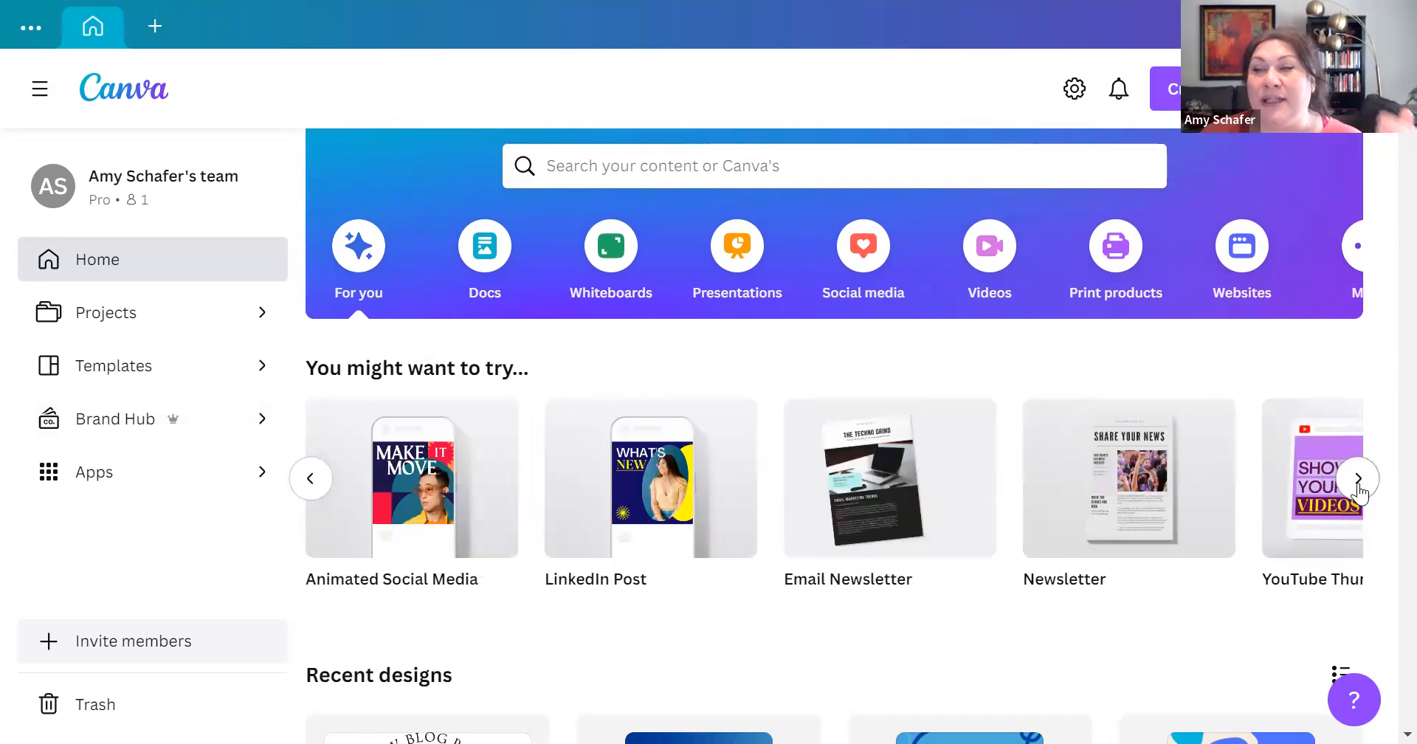
pyautogui.click(1358, 480)
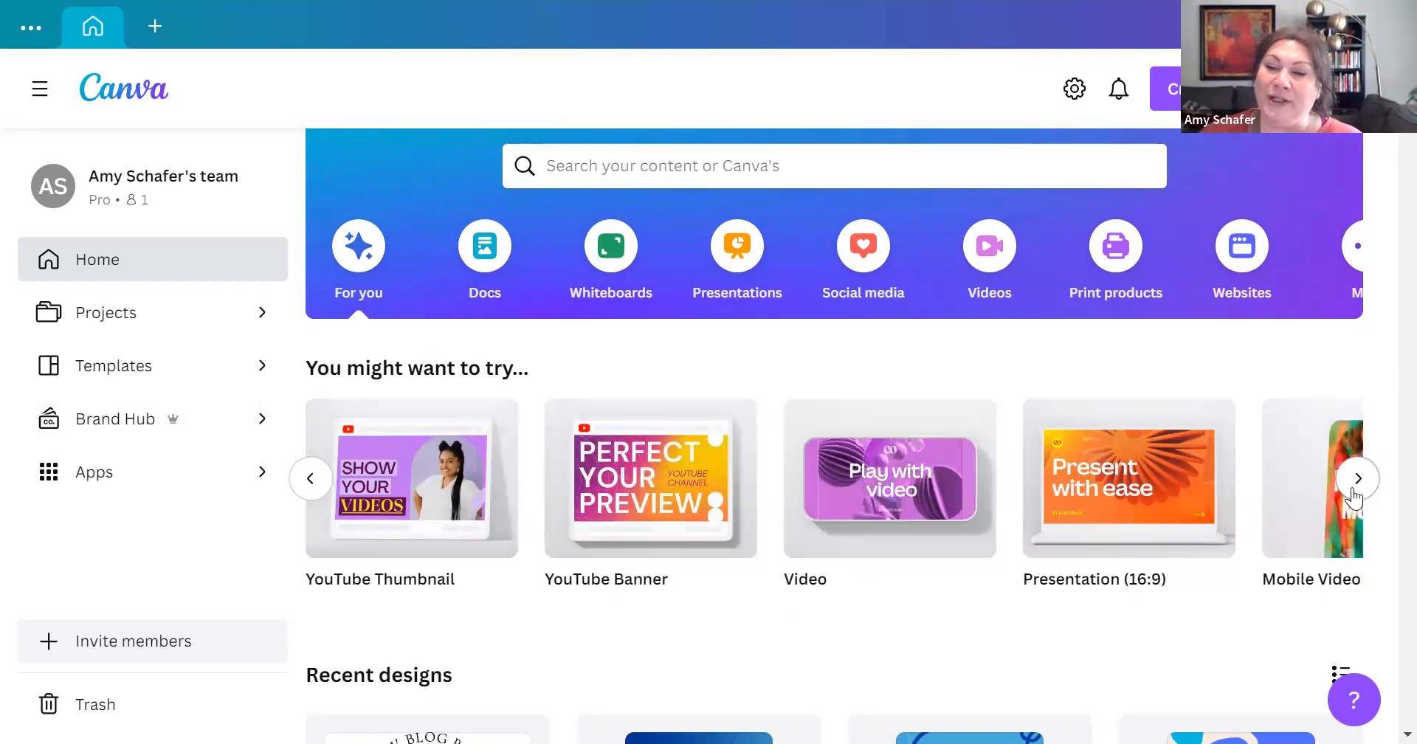
pyautogui.moveTo(1093, 499)
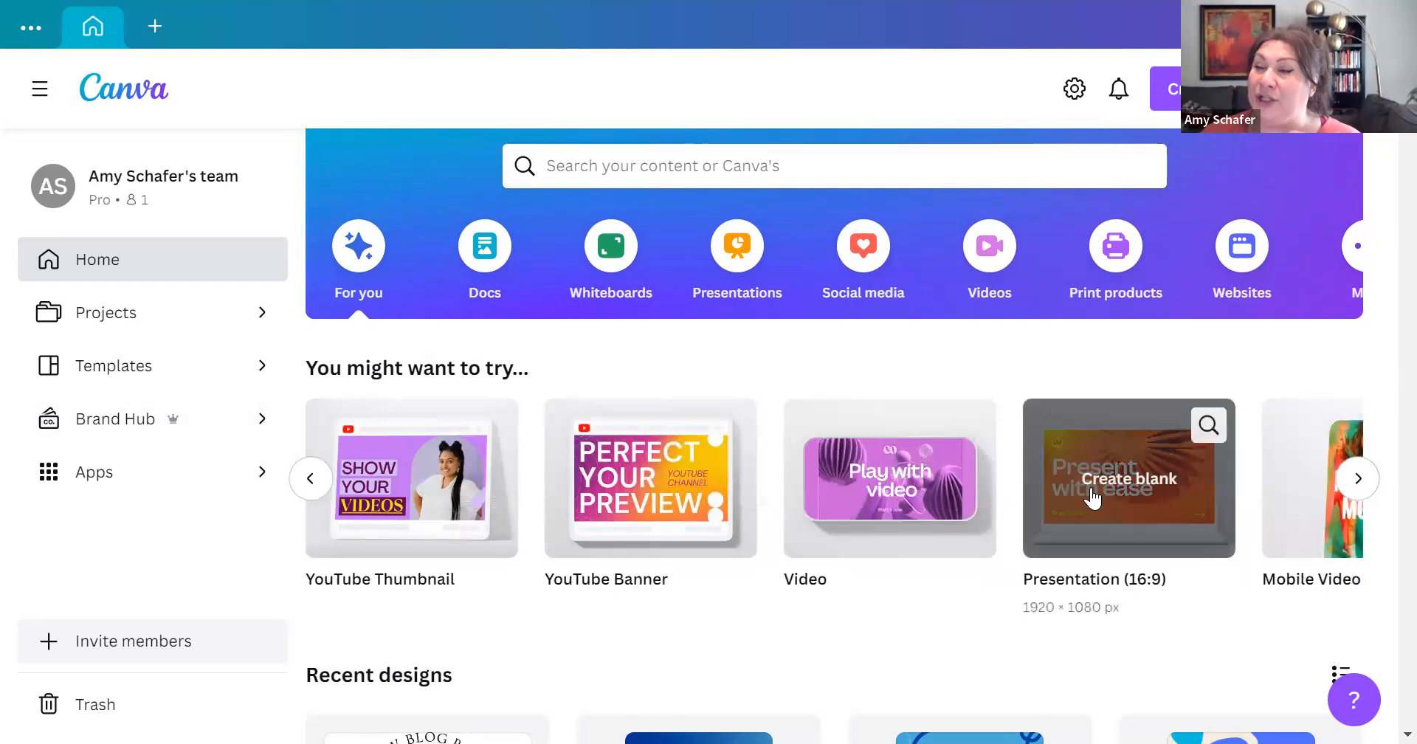
pyautogui.click(320, 491)
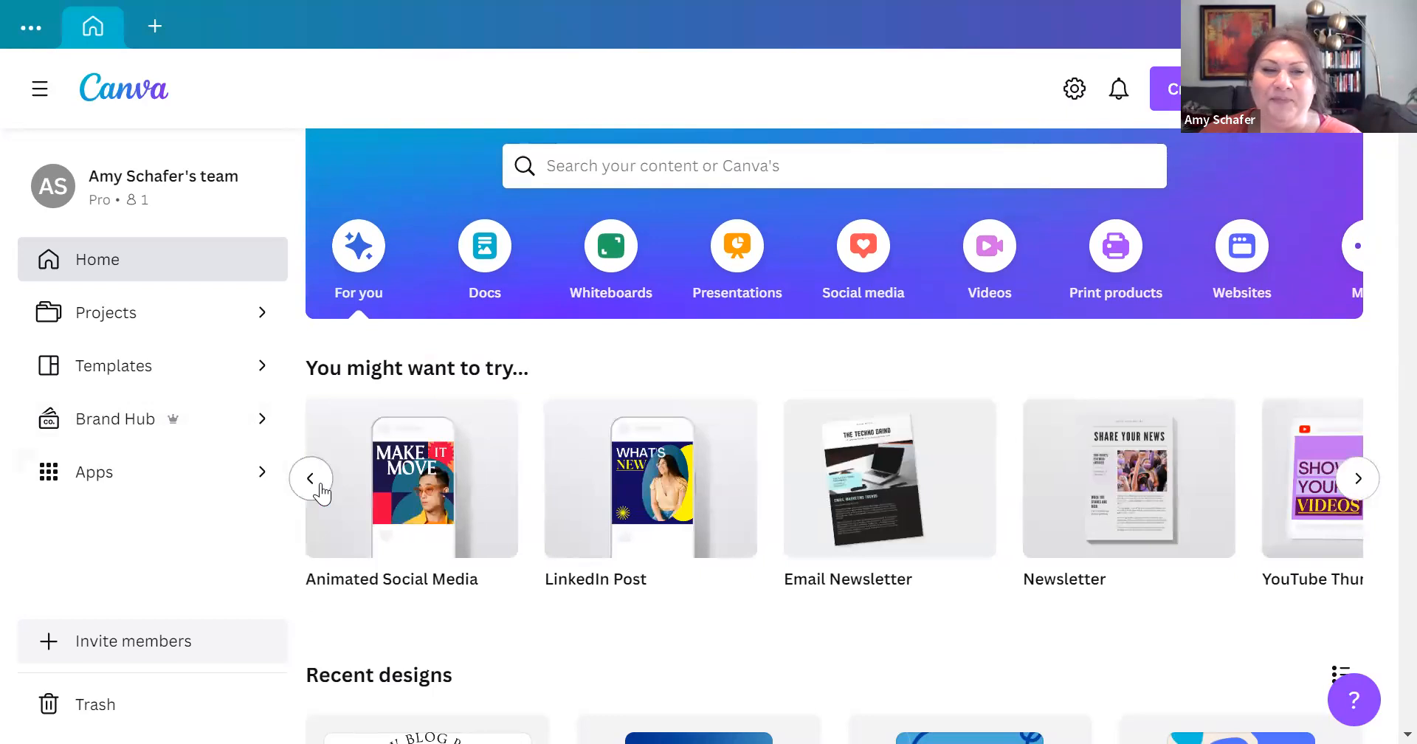
pyautogui.click(310, 478)
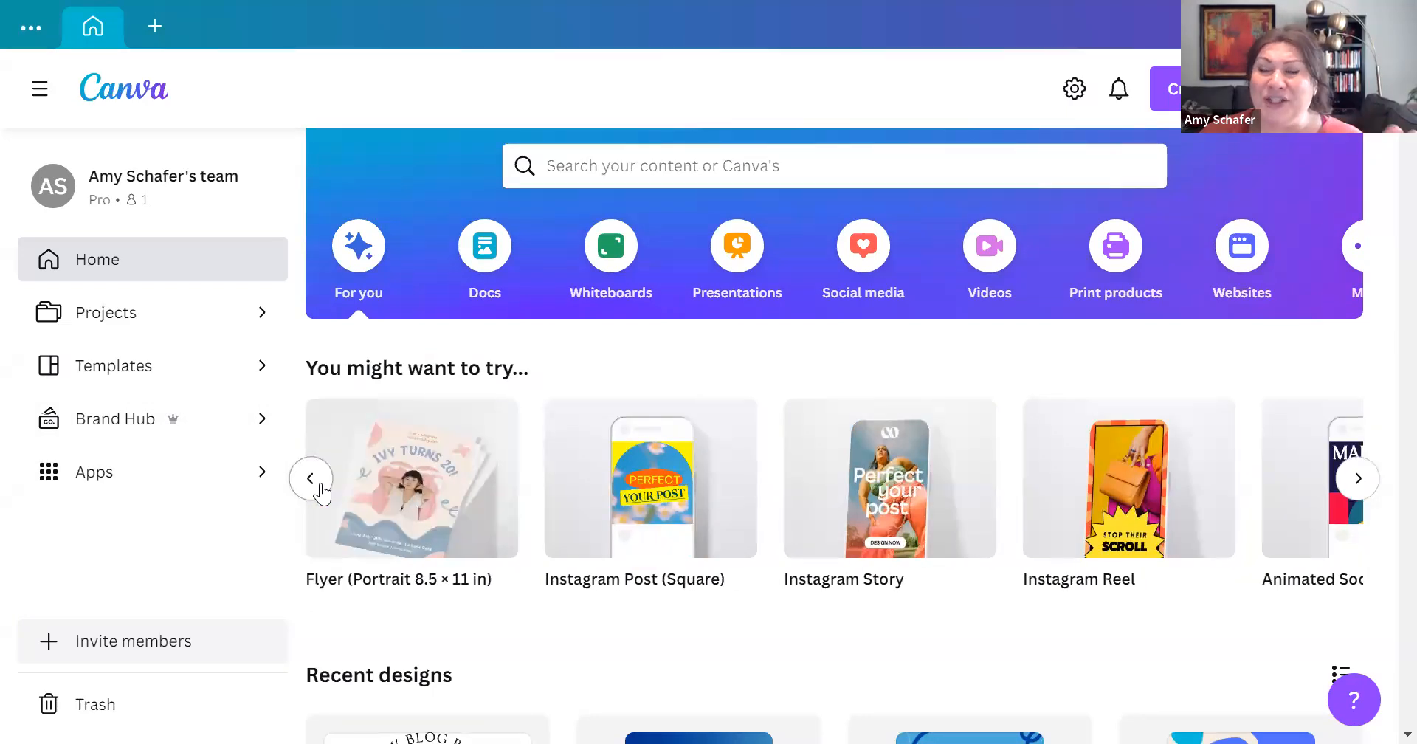
pyautogui.click(310, 478)
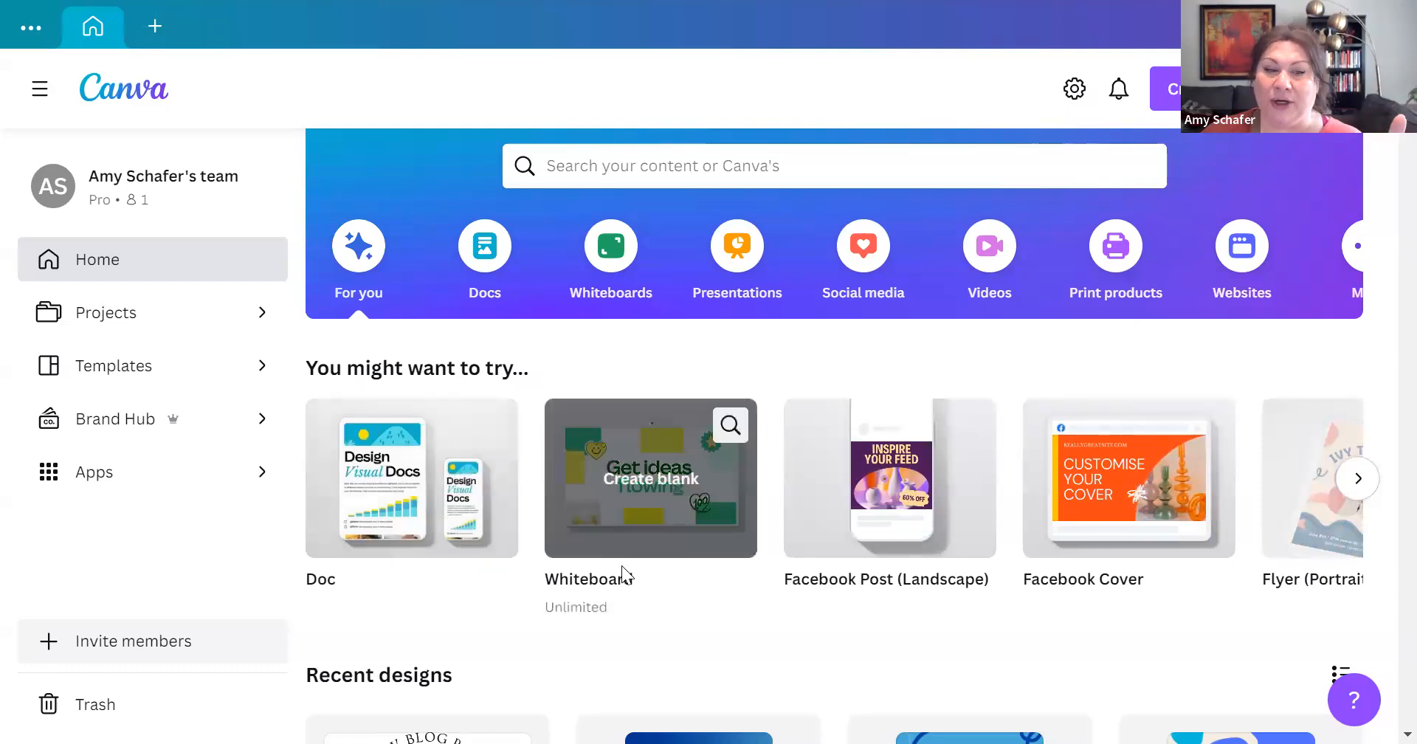
# Step: Look through the recent designs on the home page and return to the start of the page
pyautogui.scroll(-5, 622, 565)
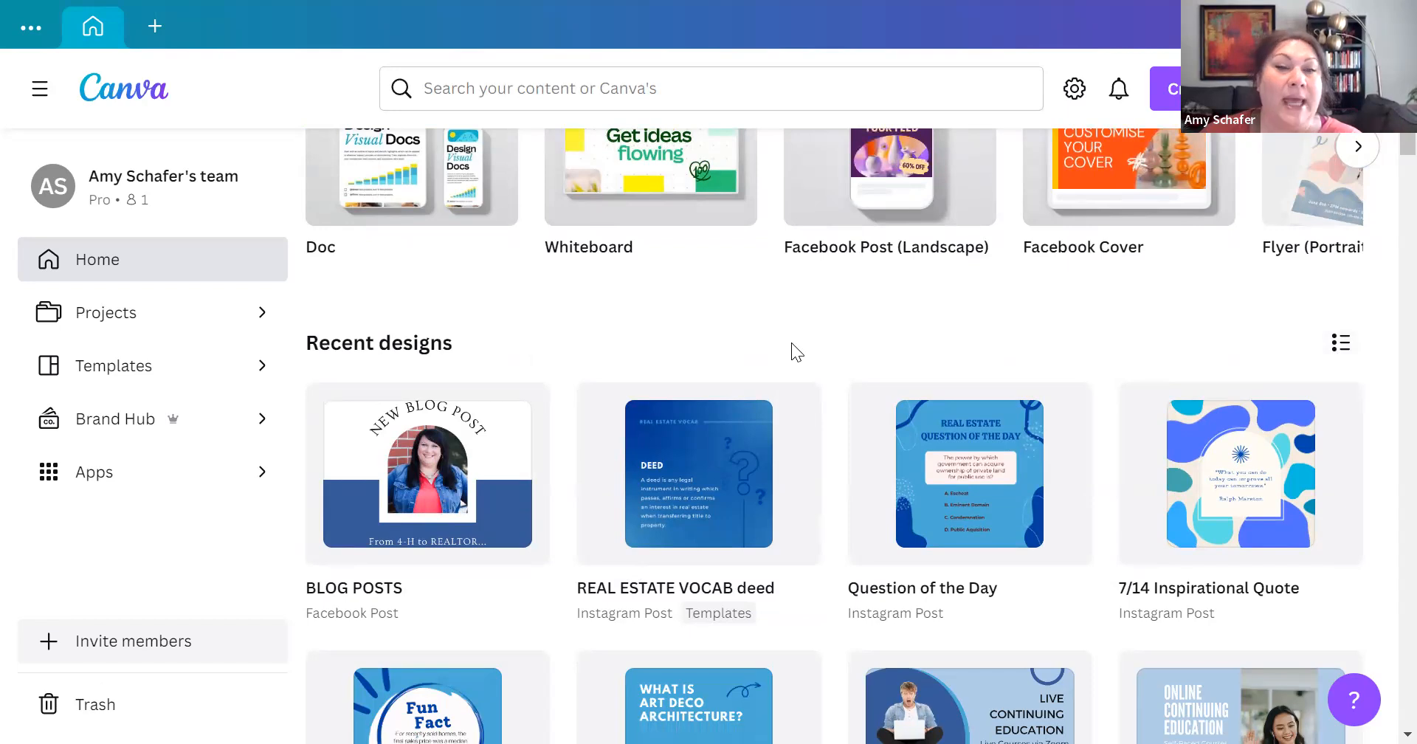
pyautogui.scroll(-1, 791, 342)
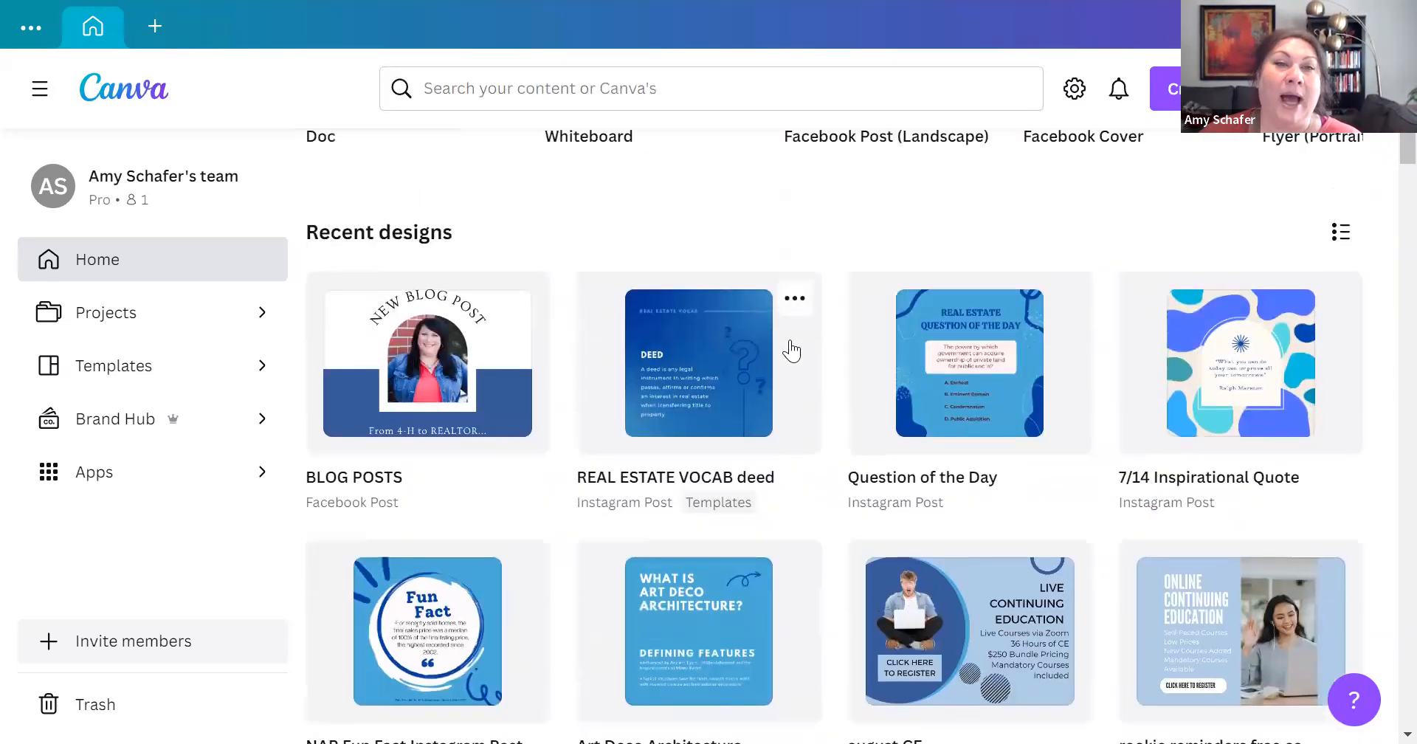
pyautogui.scroll(-1, 765, 266)
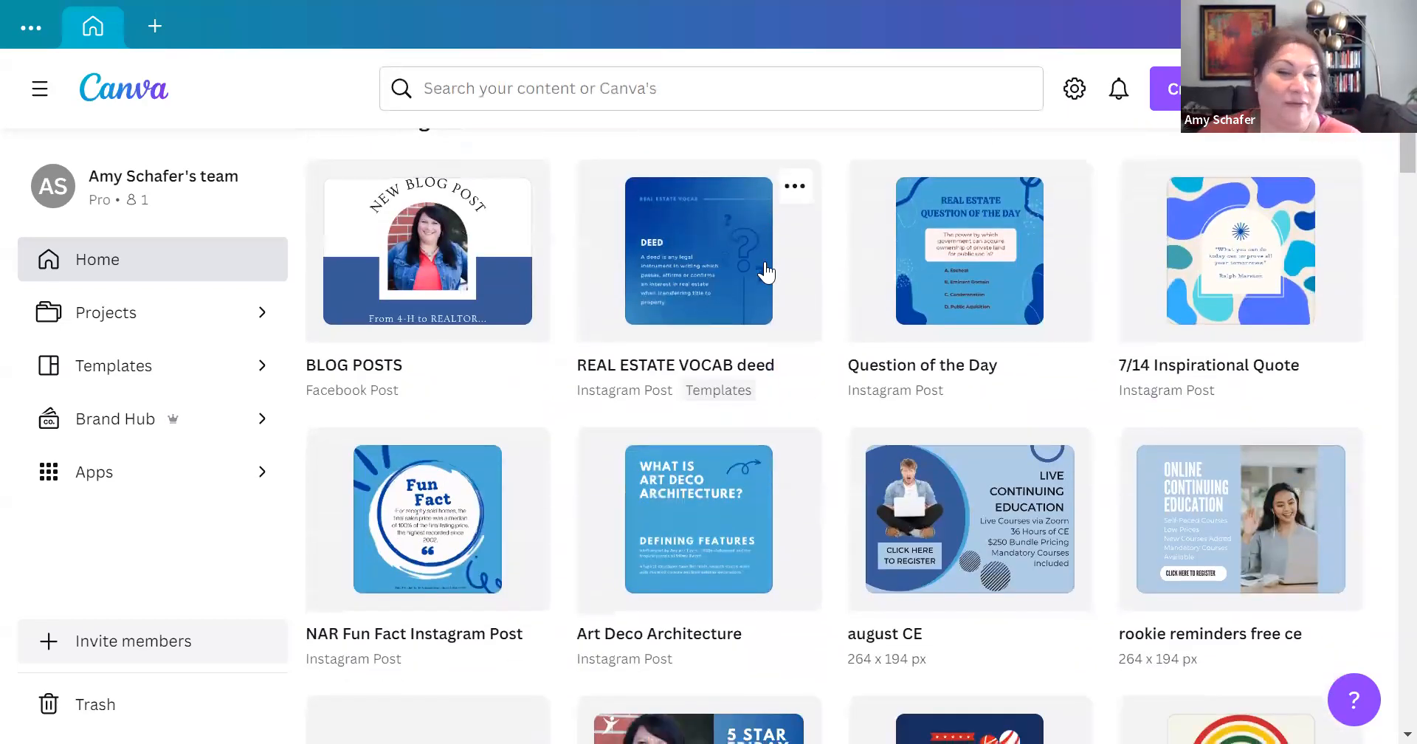
pyautogui.scroll(-1, 765, 271)
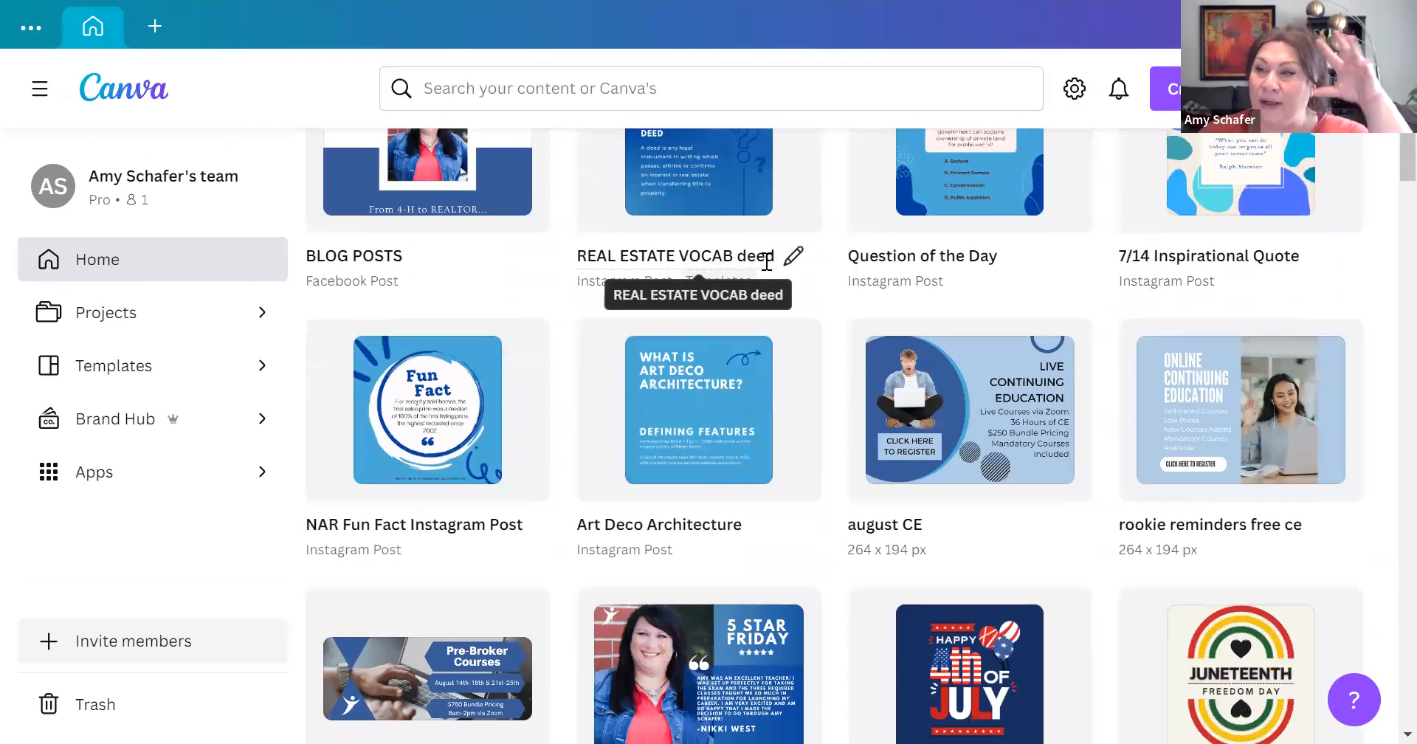
pyautogui.scroll(-3, 781, 402)
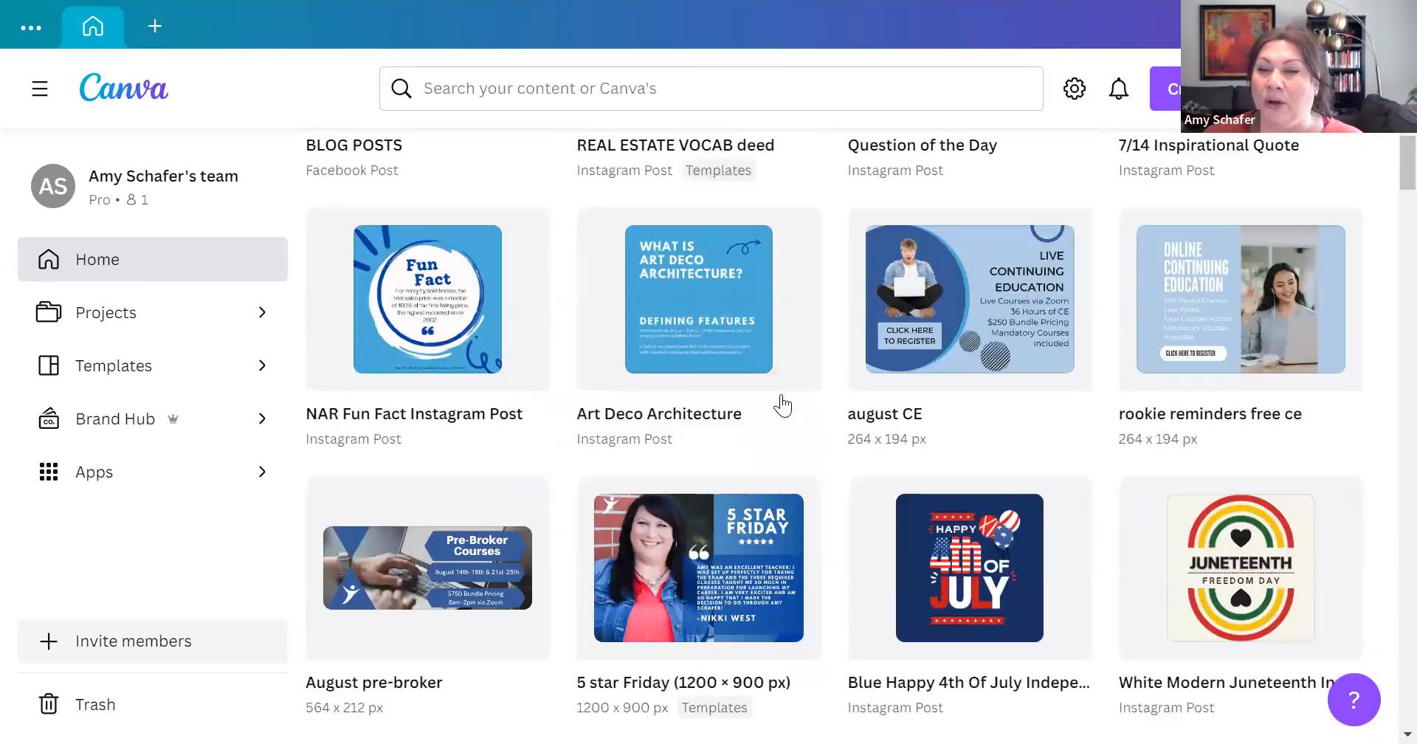
pyautogui.scroll(-2, 783, 406)
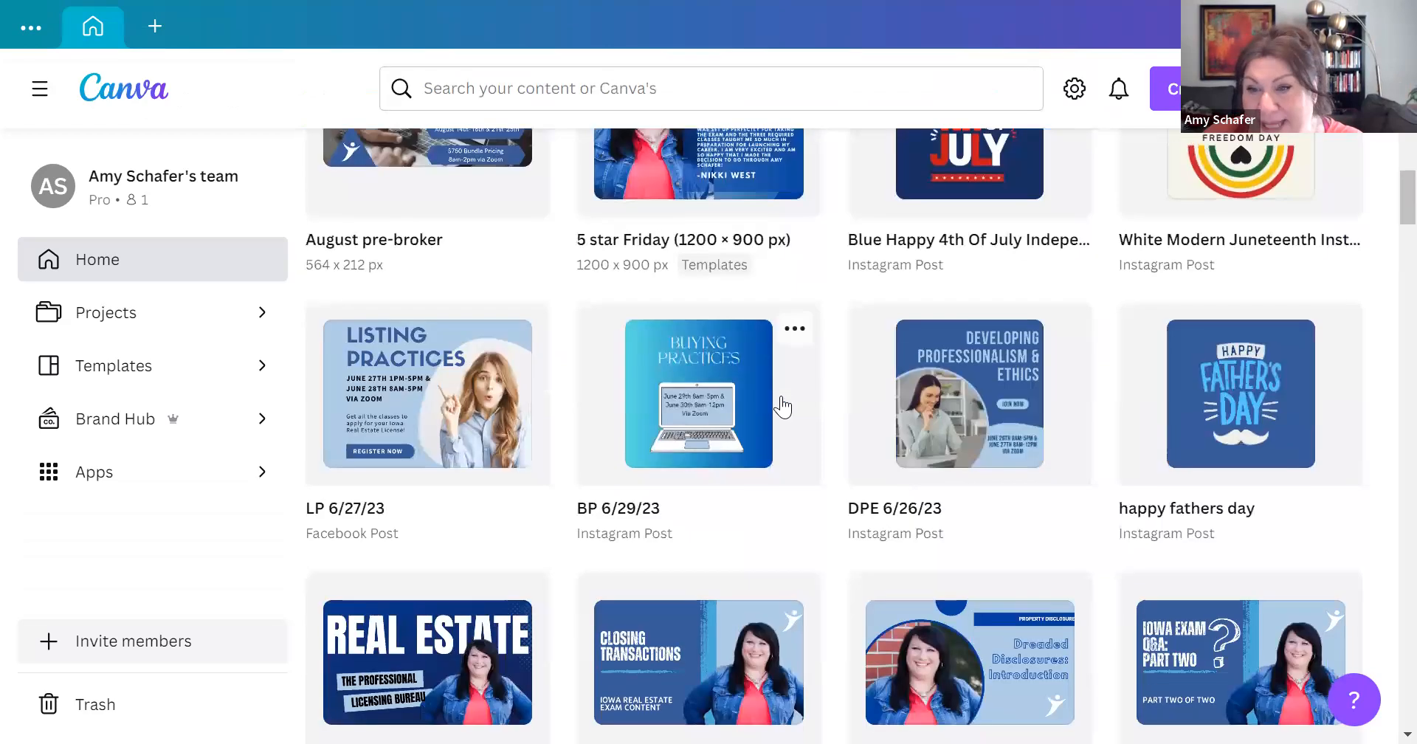
pyautogui.scroll(-2, 783, 406)
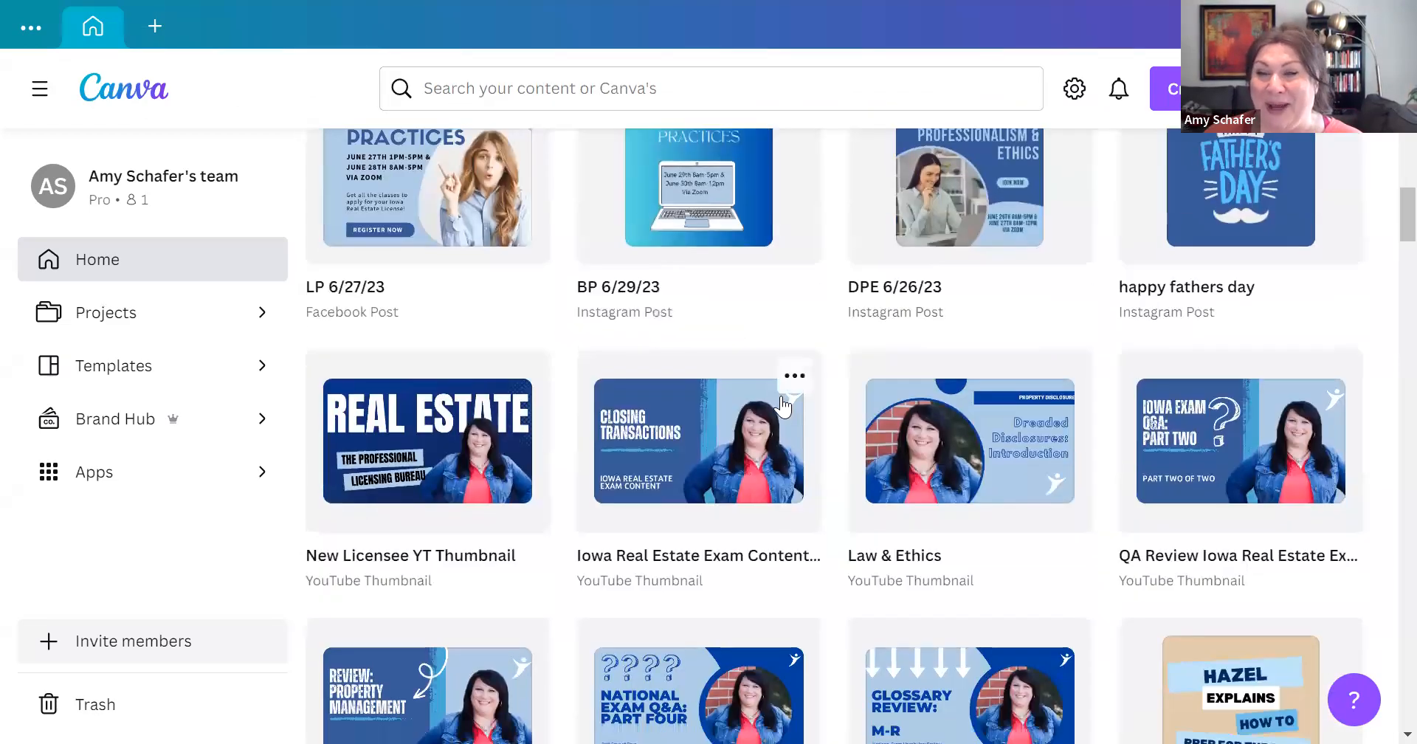
pyautogui.scroll(-2, 782, 405)
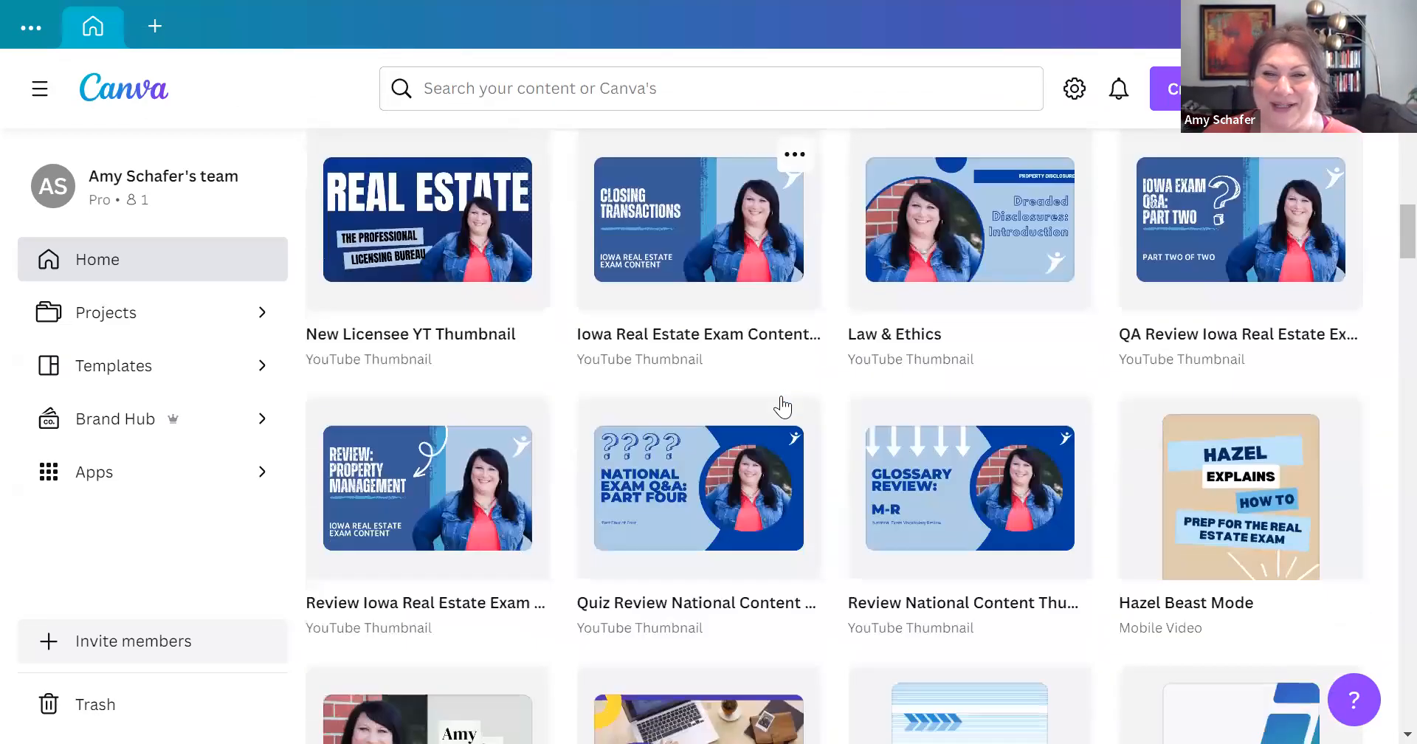
pyautogui.scroll(-3, 782, 405)
pyautogui.scroll(-1, 781, 406)
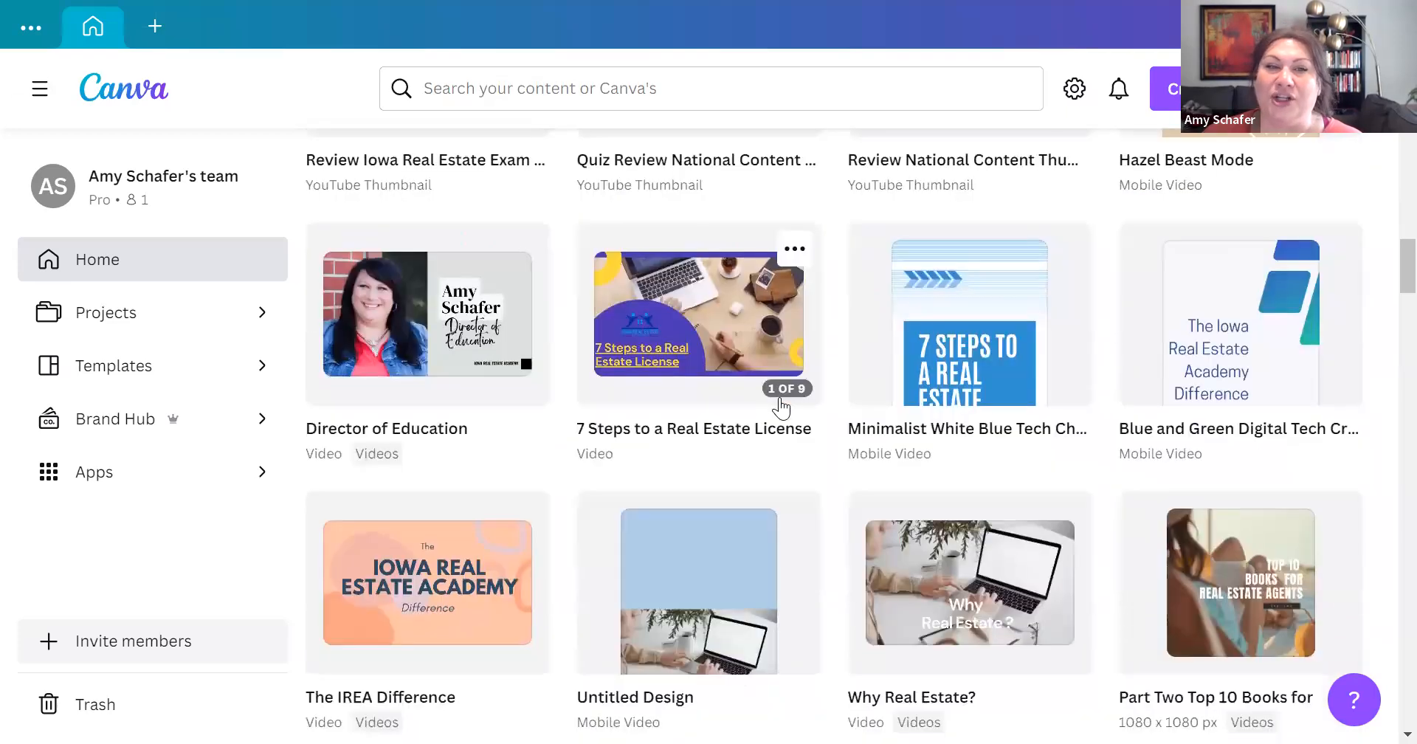
pyautogui.scroll(-1, 781, 405)
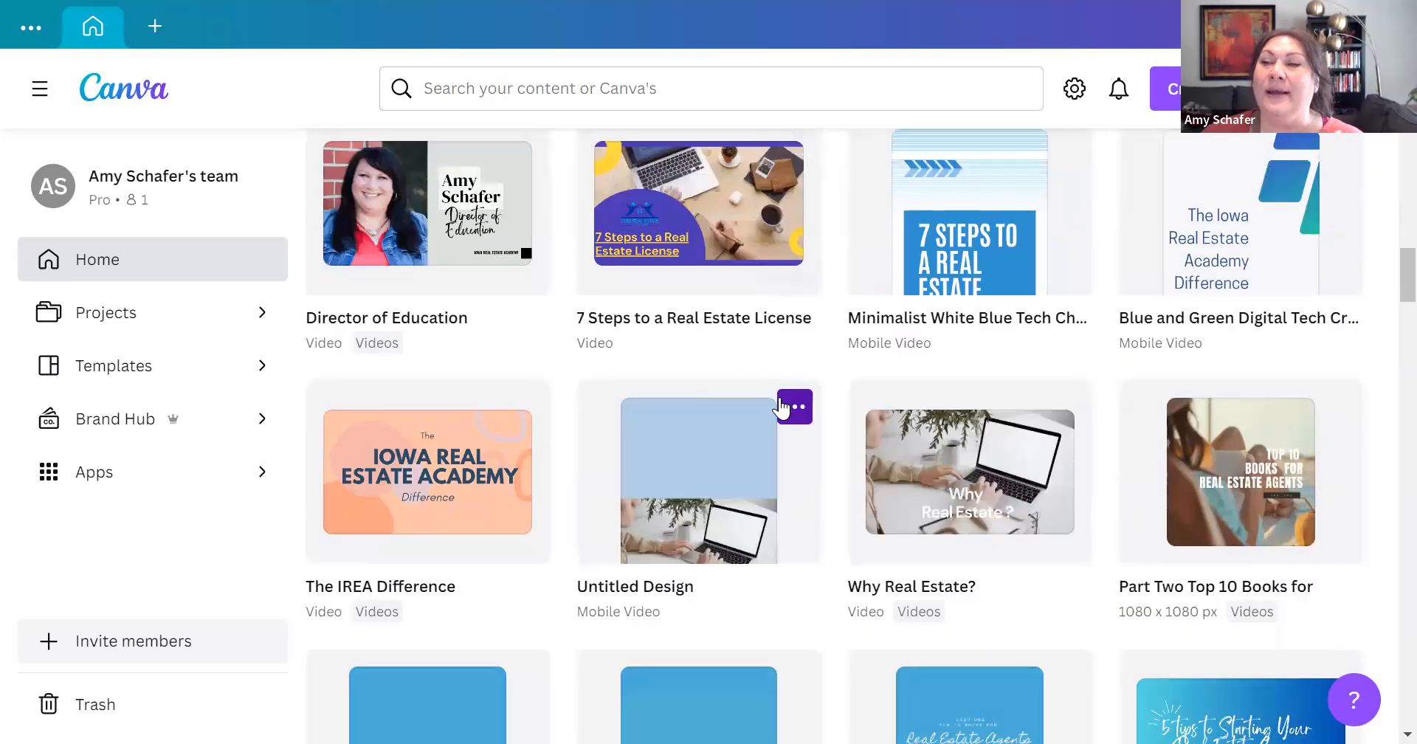
pyautogui.scroll(-1, 781, 406)
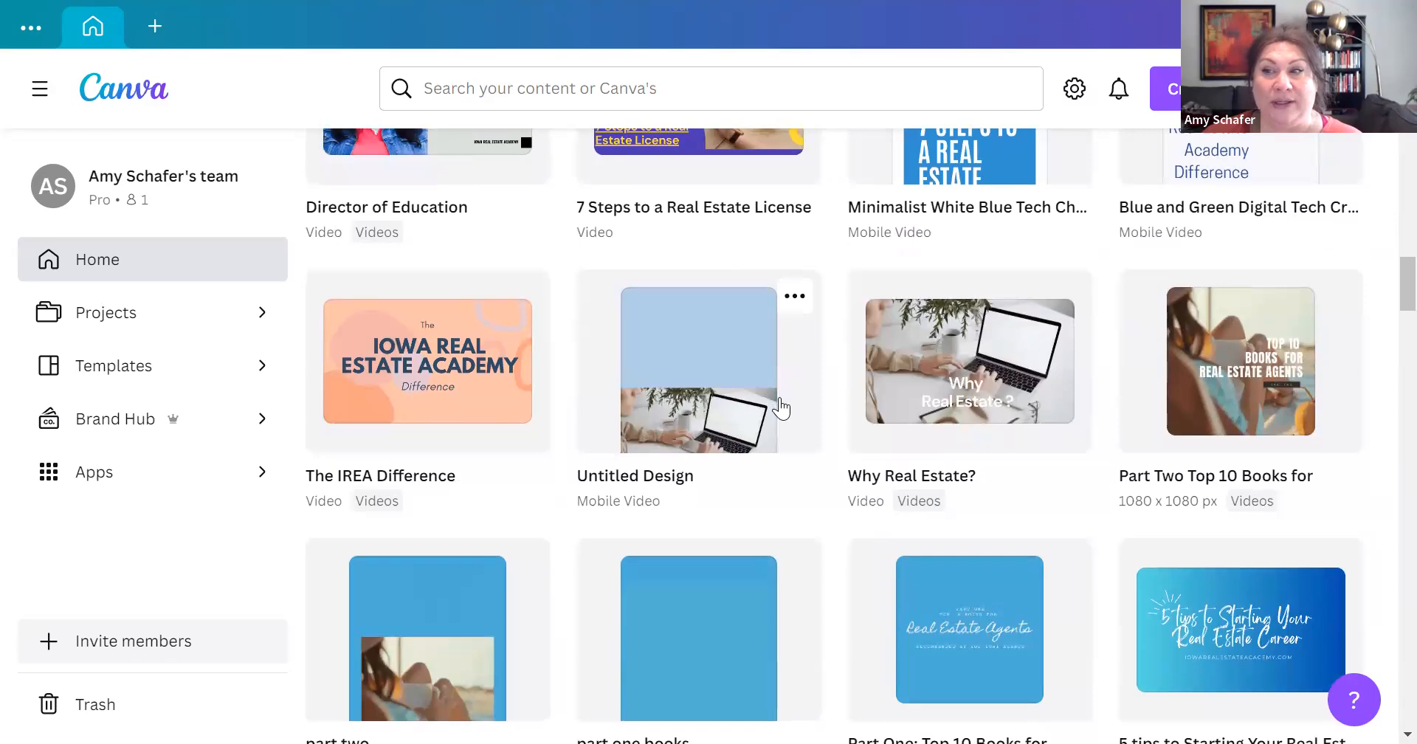
pyautogui.scroll(10, 781, 407)
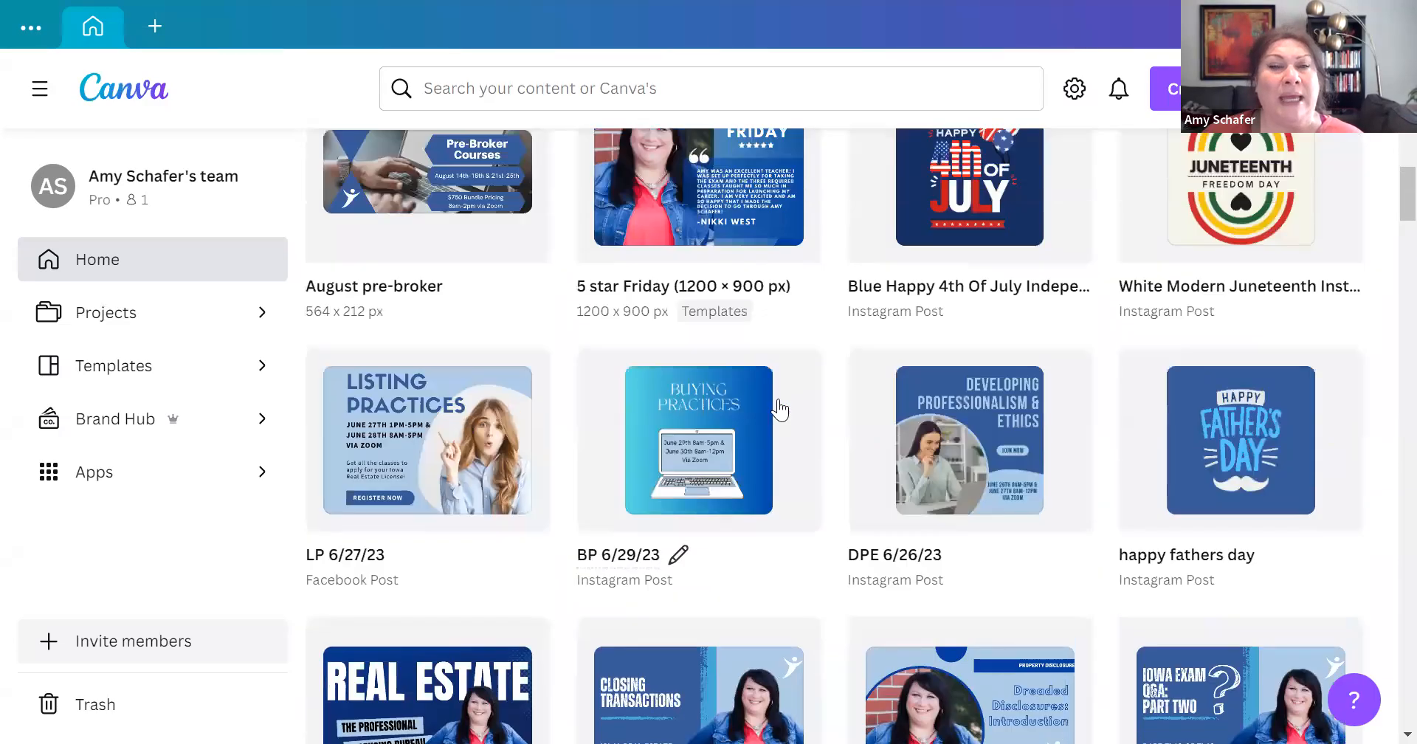
pyautogui.scroll(8, 781, 408)
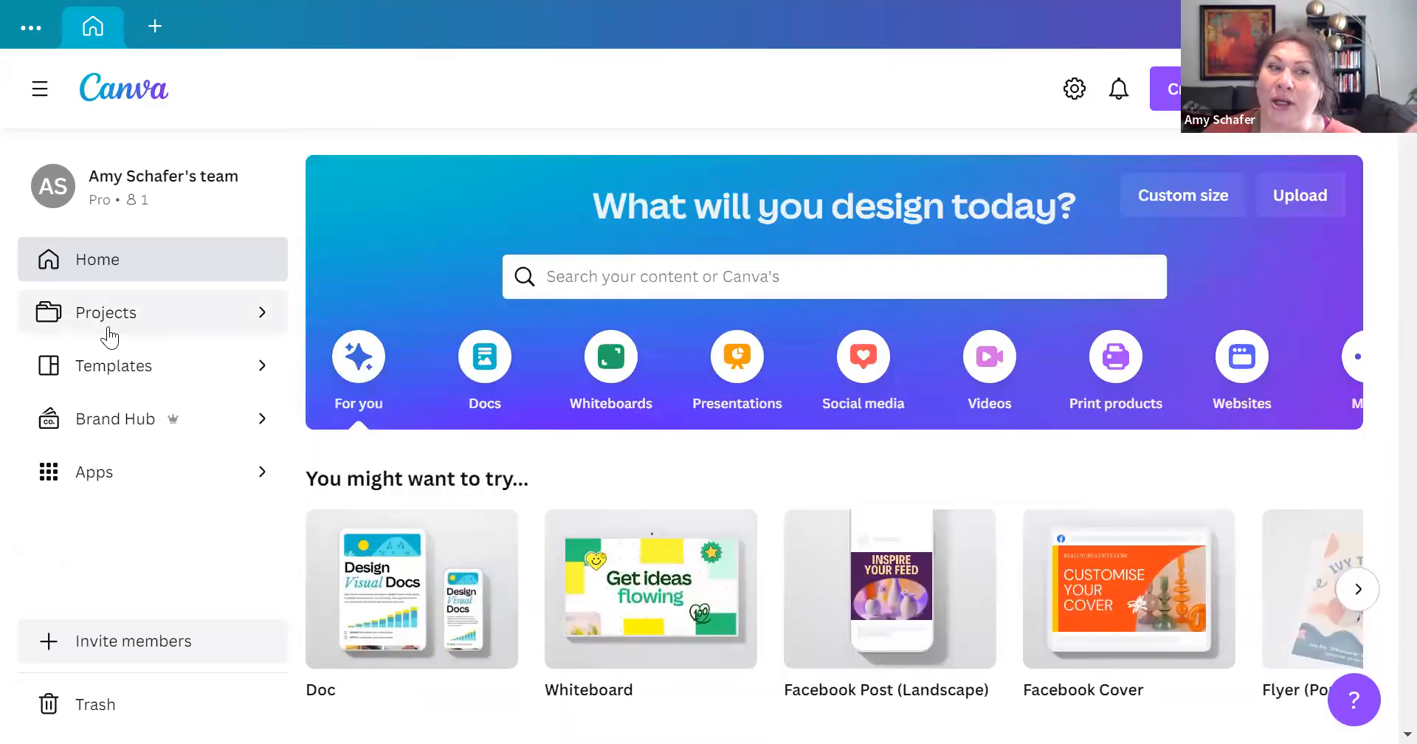
# Step: View the folders on the Projects page, then go back to the home page
pyautogui.click(106, 325)
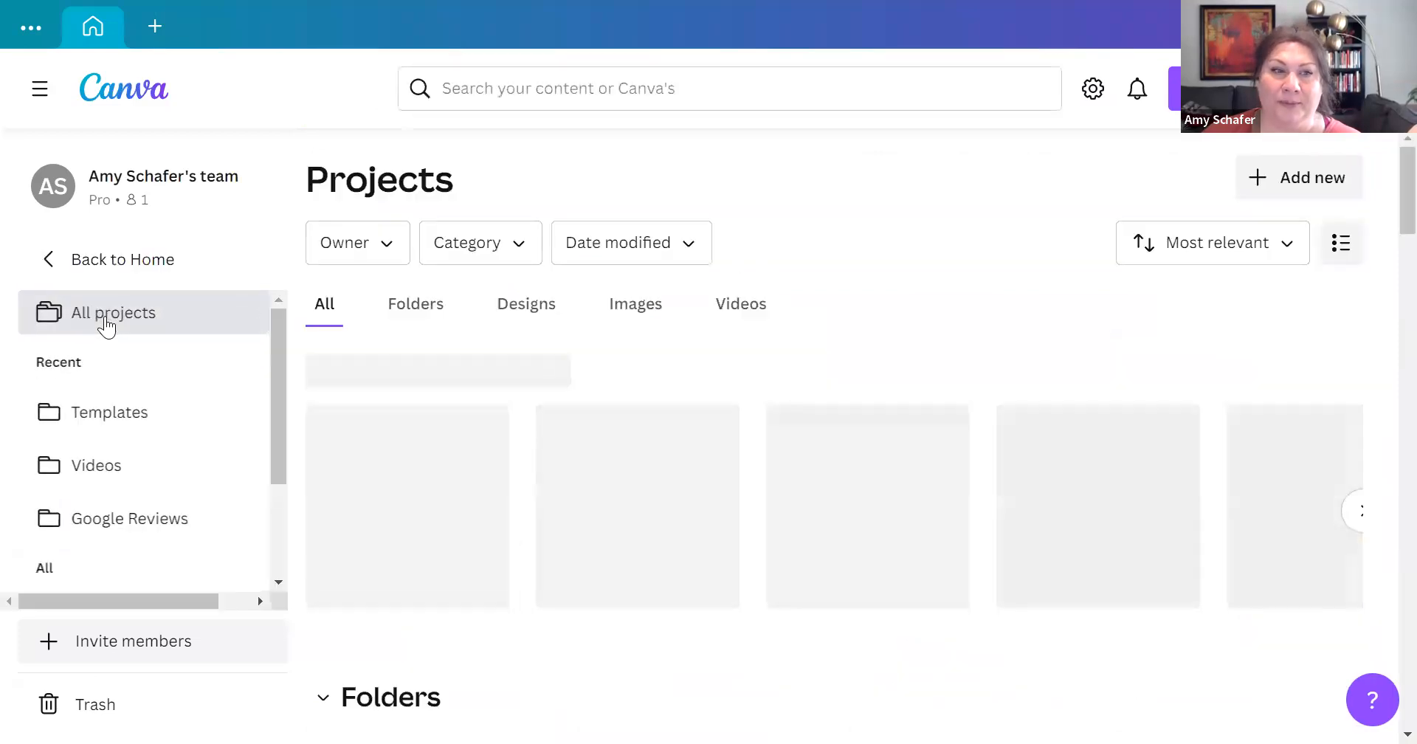
pyautogui.scroll(-5, 472, 595)
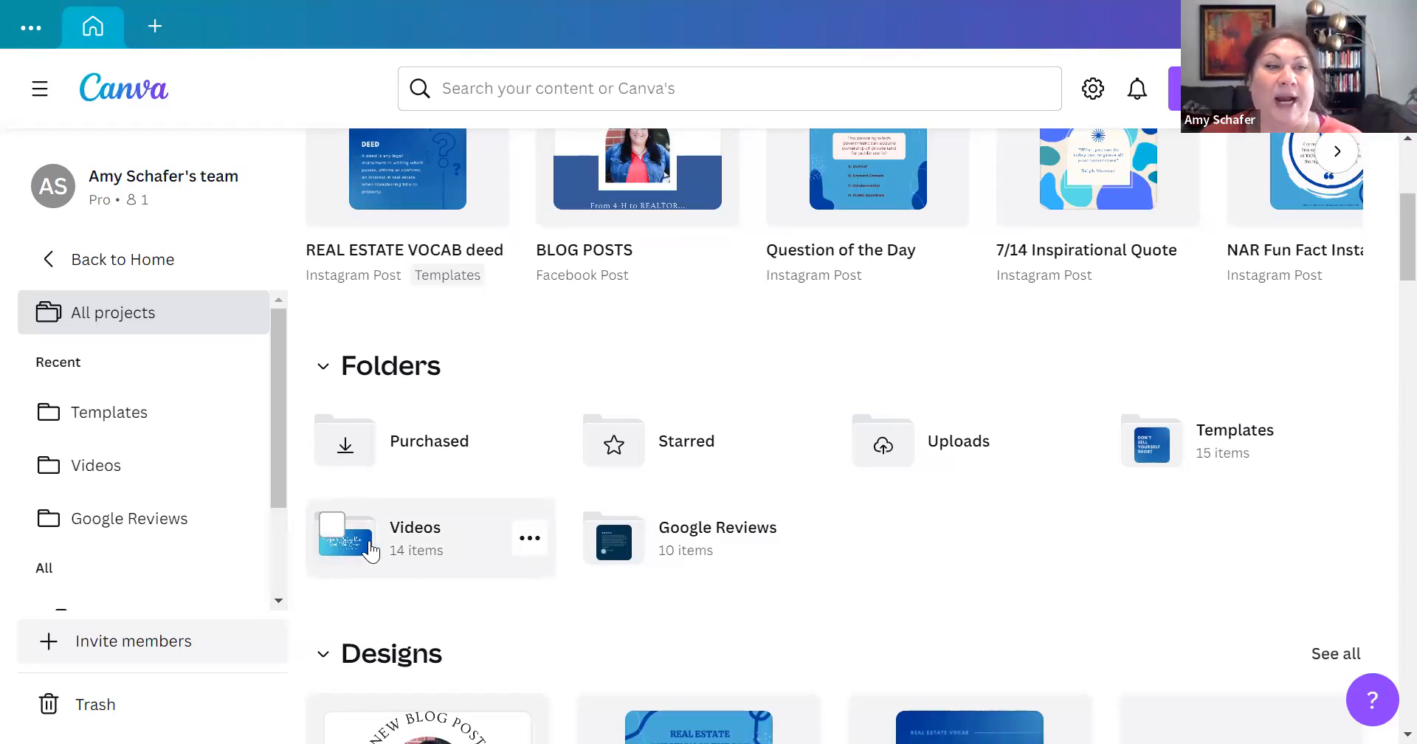
pyautogui.click(79, 263)
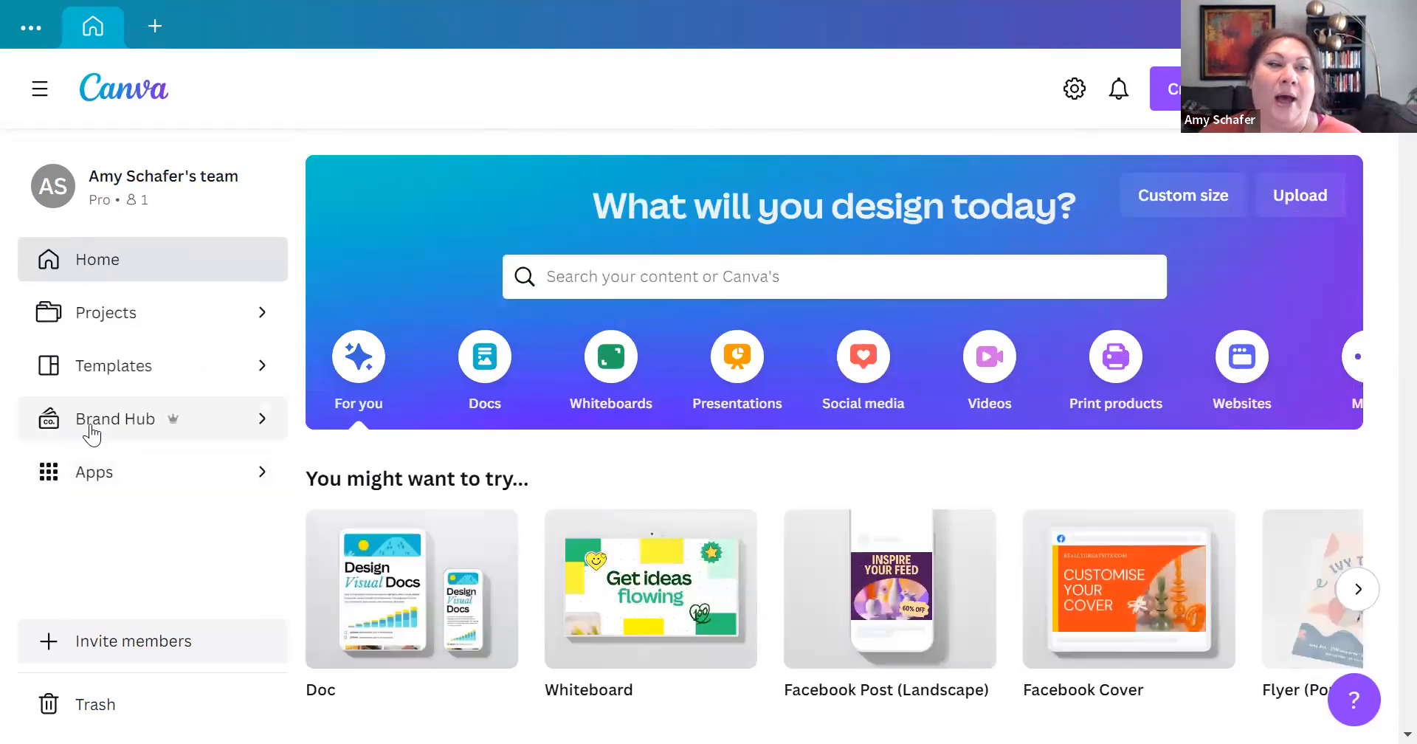
# Step: Examine the template categories, popular topics and suggested templates on the Templates page, then go back home
pyautogui.click(92, 382)
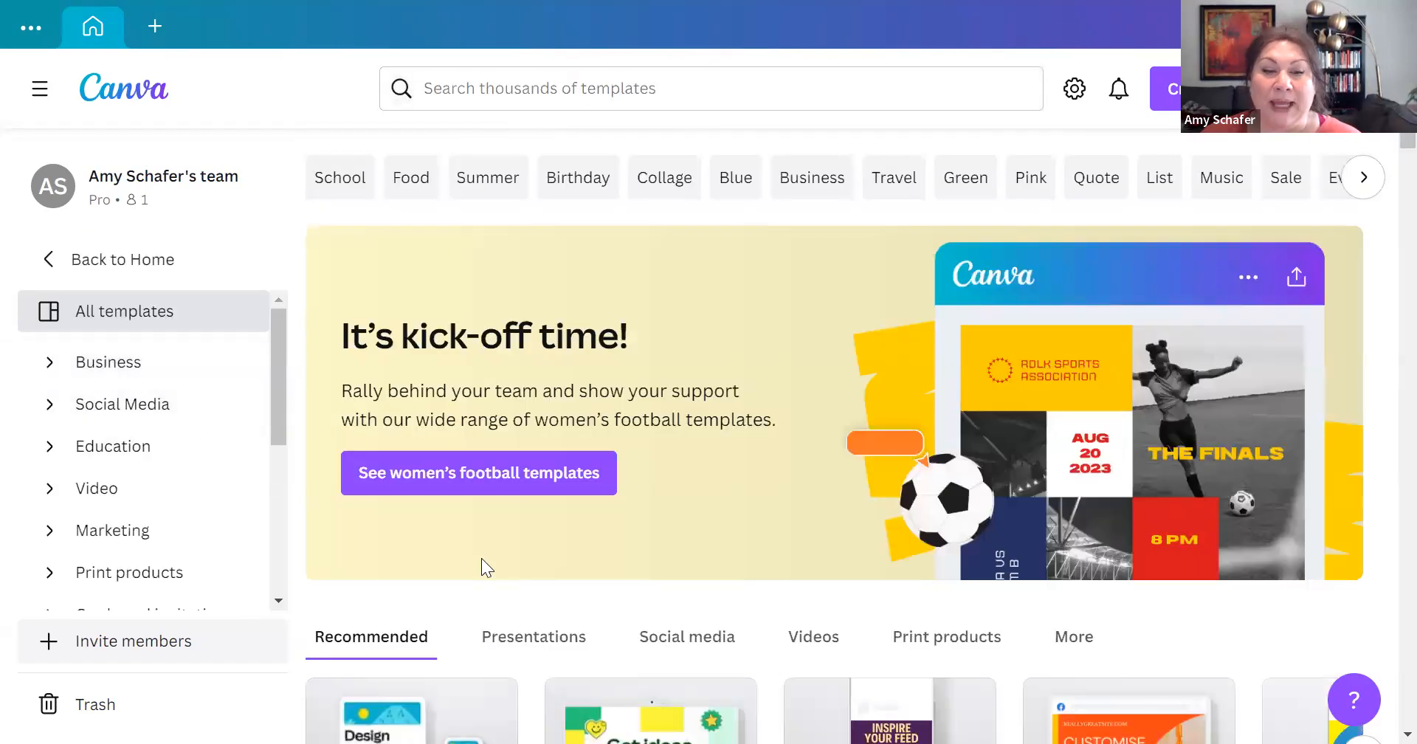
pyautogui.scroll(-8, 481, 566)
pyautogui.scroll(-8, 483, 568)
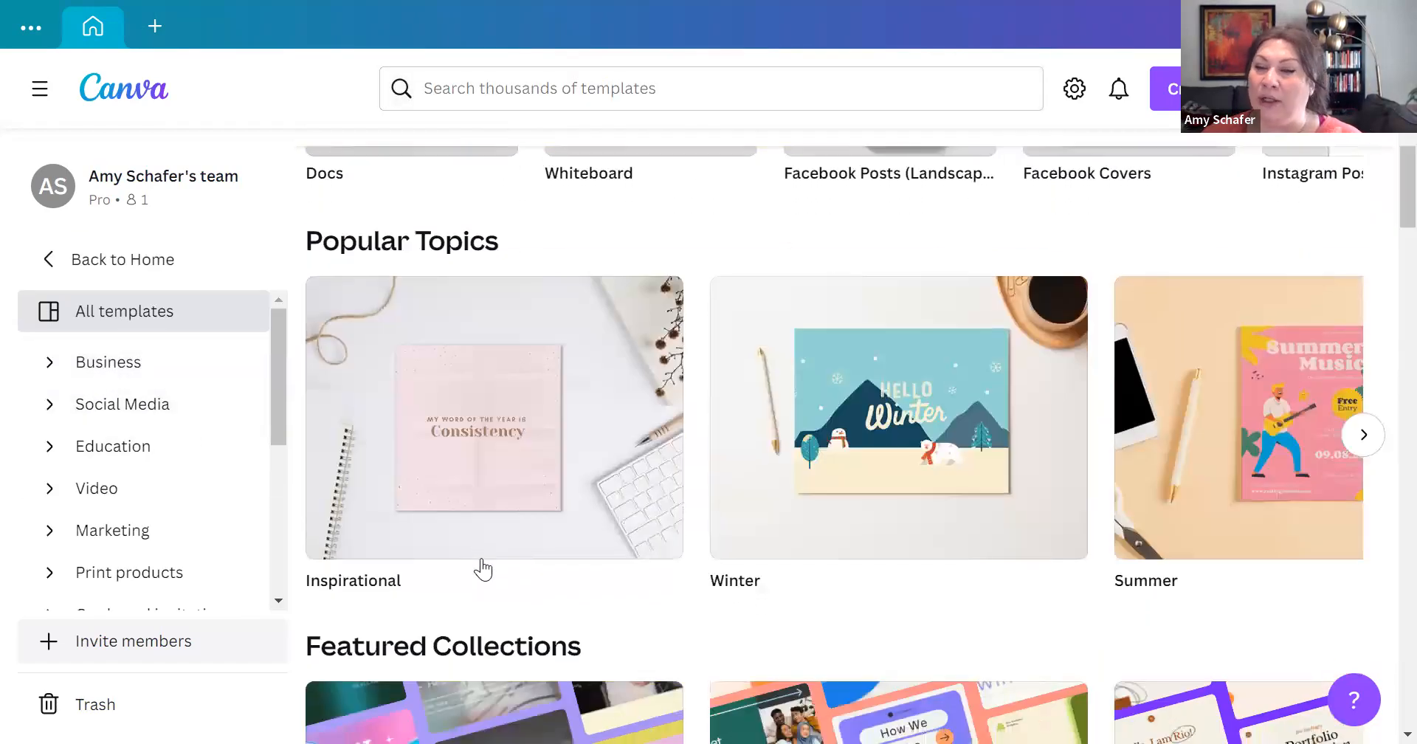
pyautogui.scroll(-5, 483, 568)
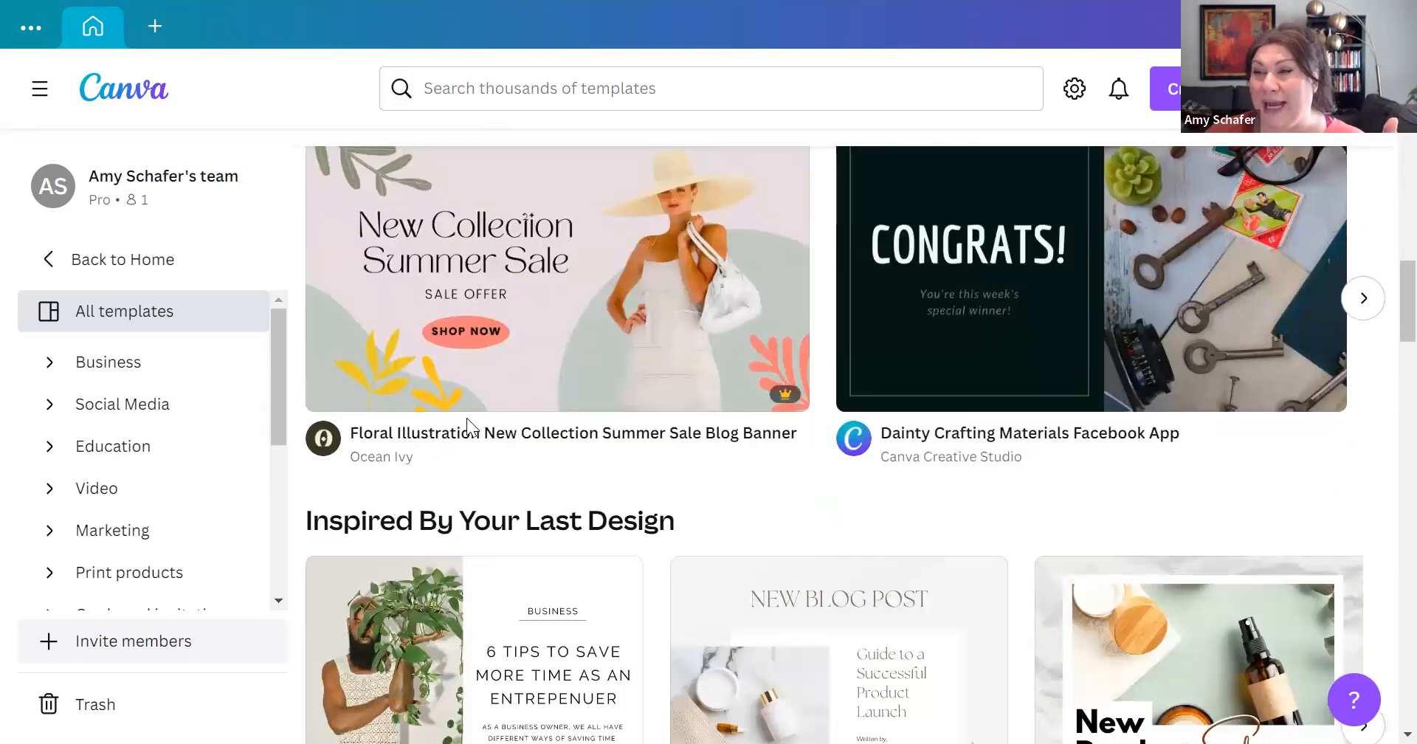
pyautogui.scroll(3, 467, 417)
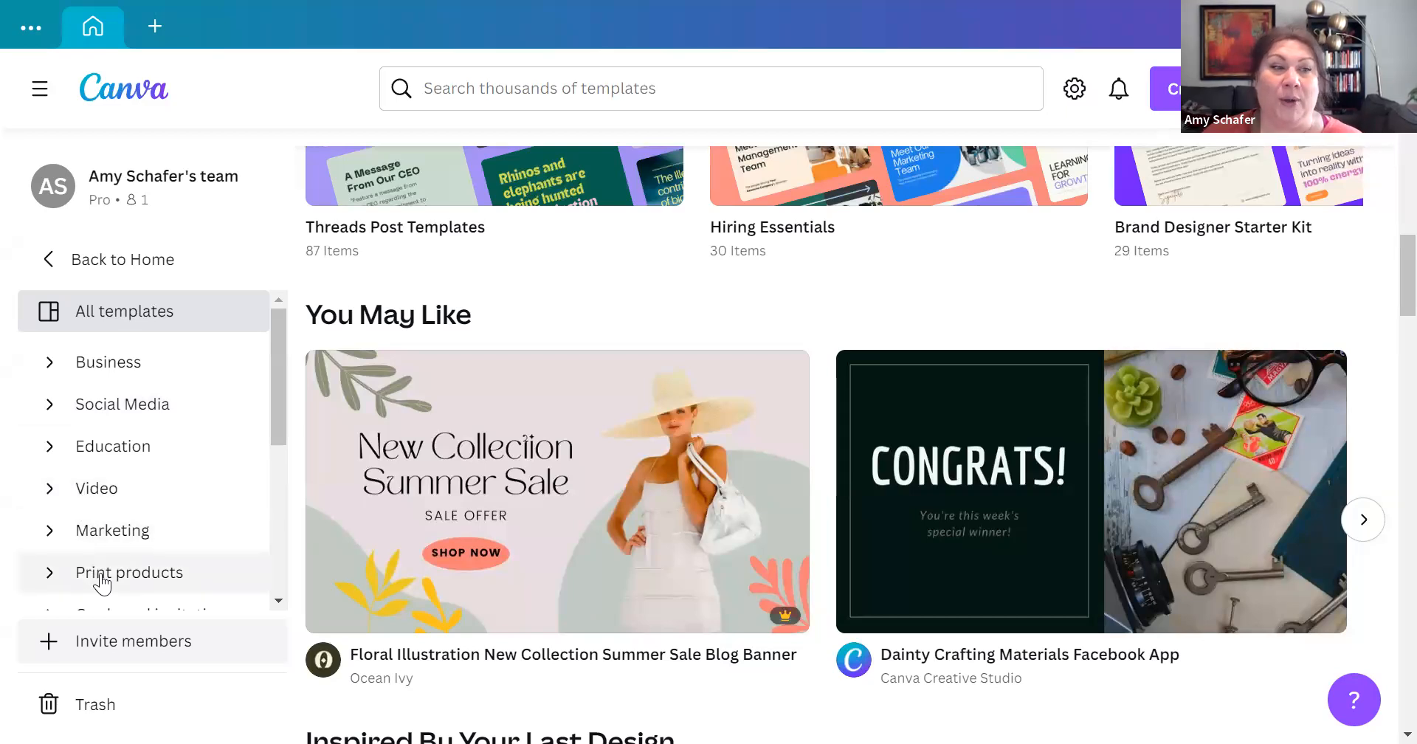
pyautogui.click(103, 273)
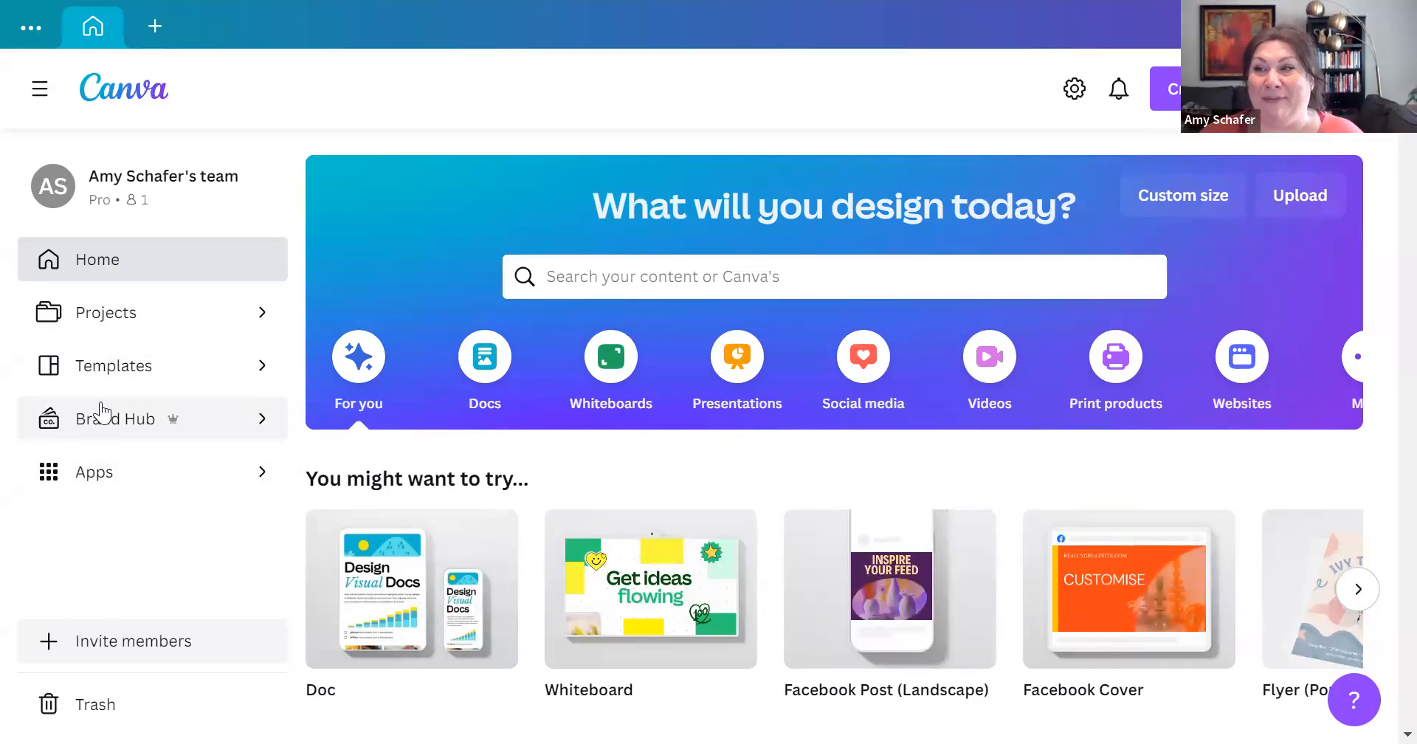
# Step: Open the Brand Hub and view the Iowa Real Estate Academy brand kit card and the Brand templates page
pyautogui.click(116, 420)
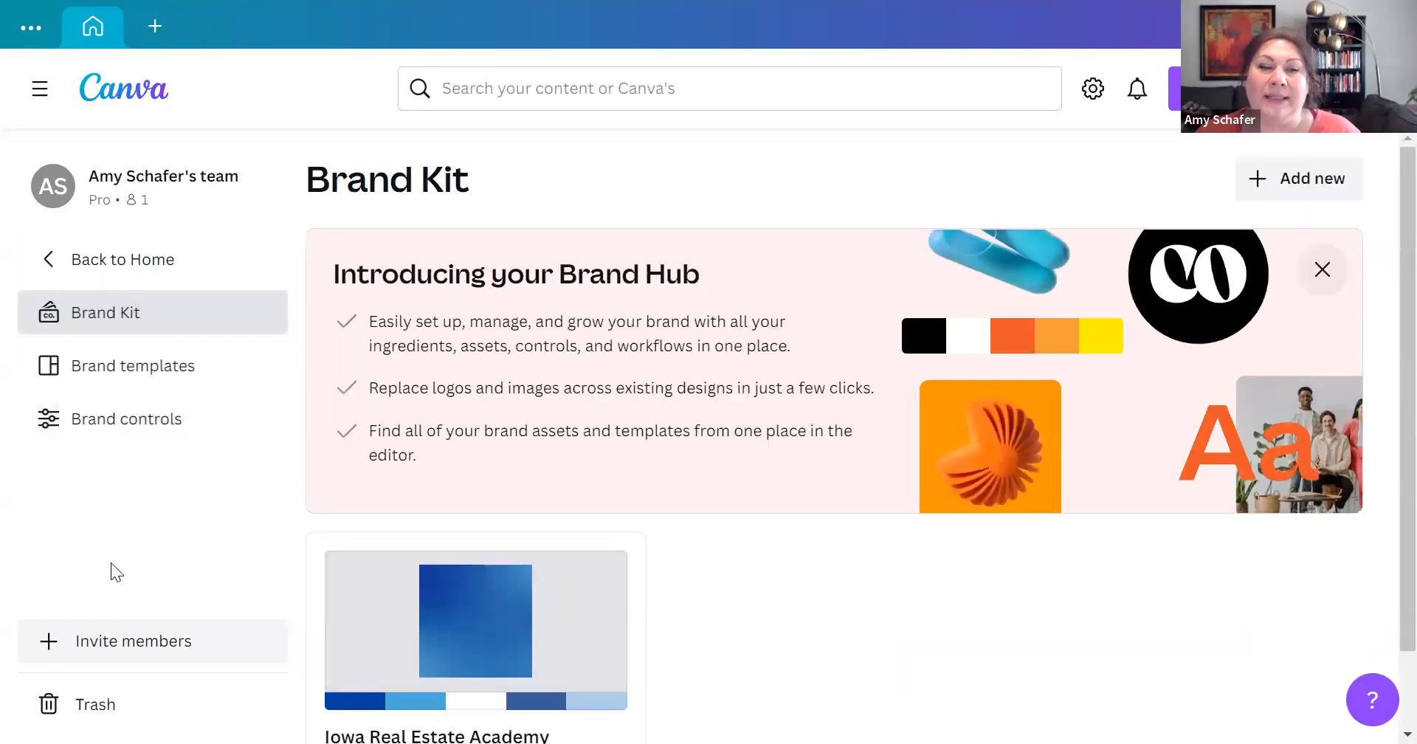
pyautogui.scroll(-1, 316, 544)
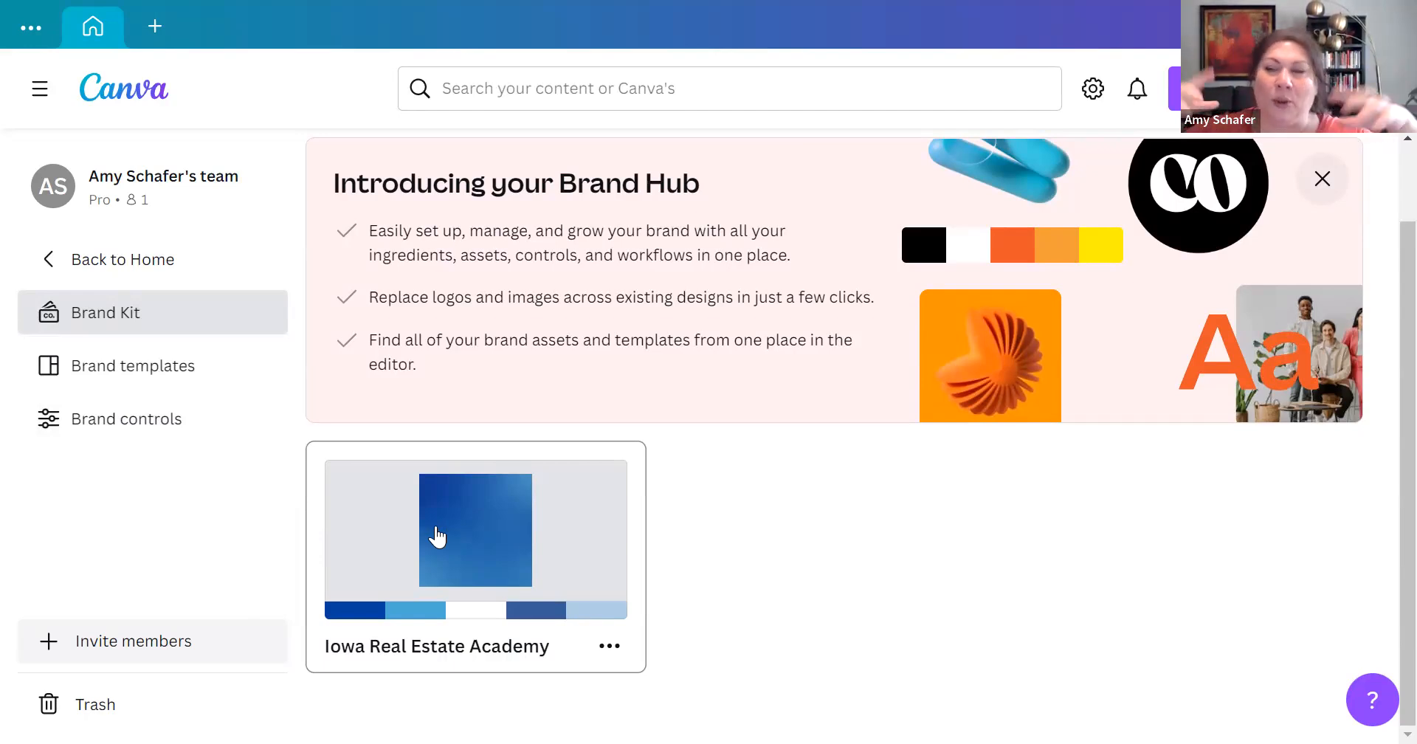
pyautogui.click(184, 374)
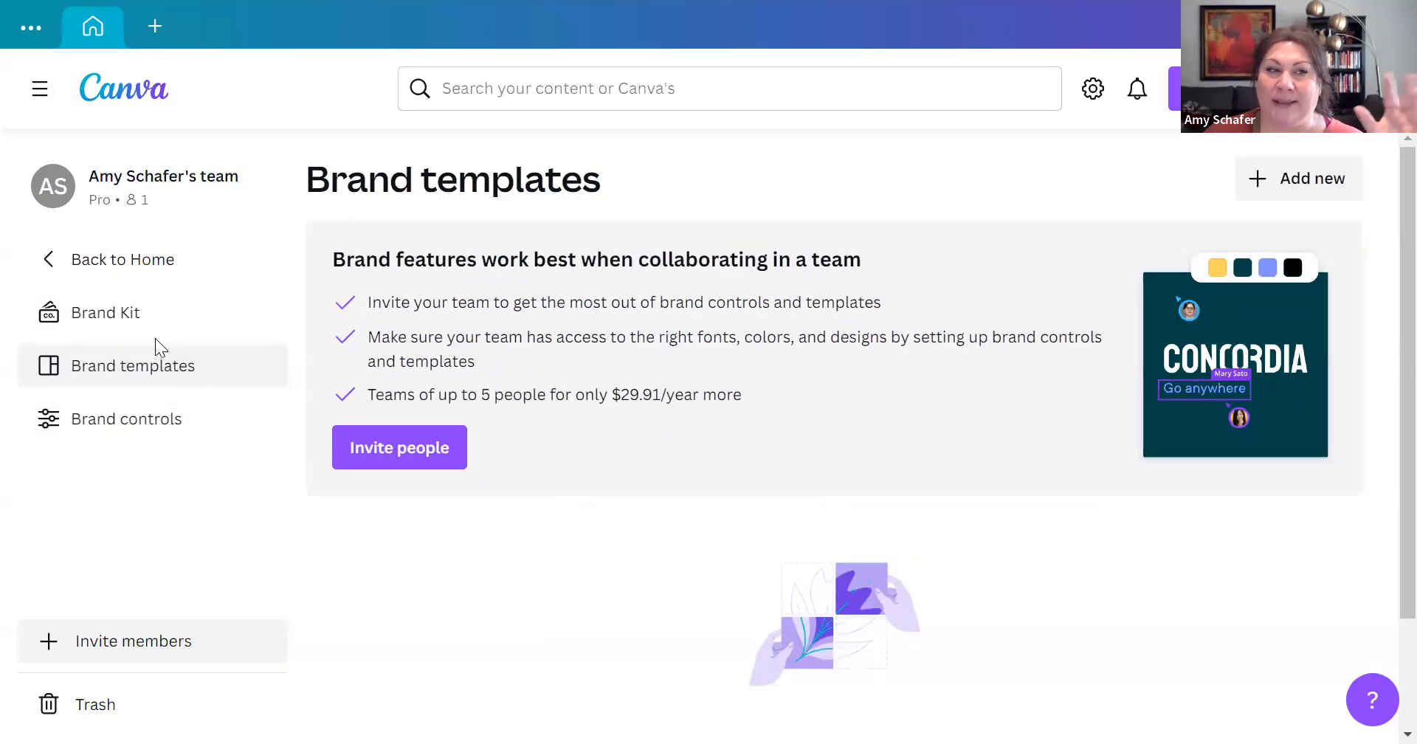
pyautogui.click(135, 323)
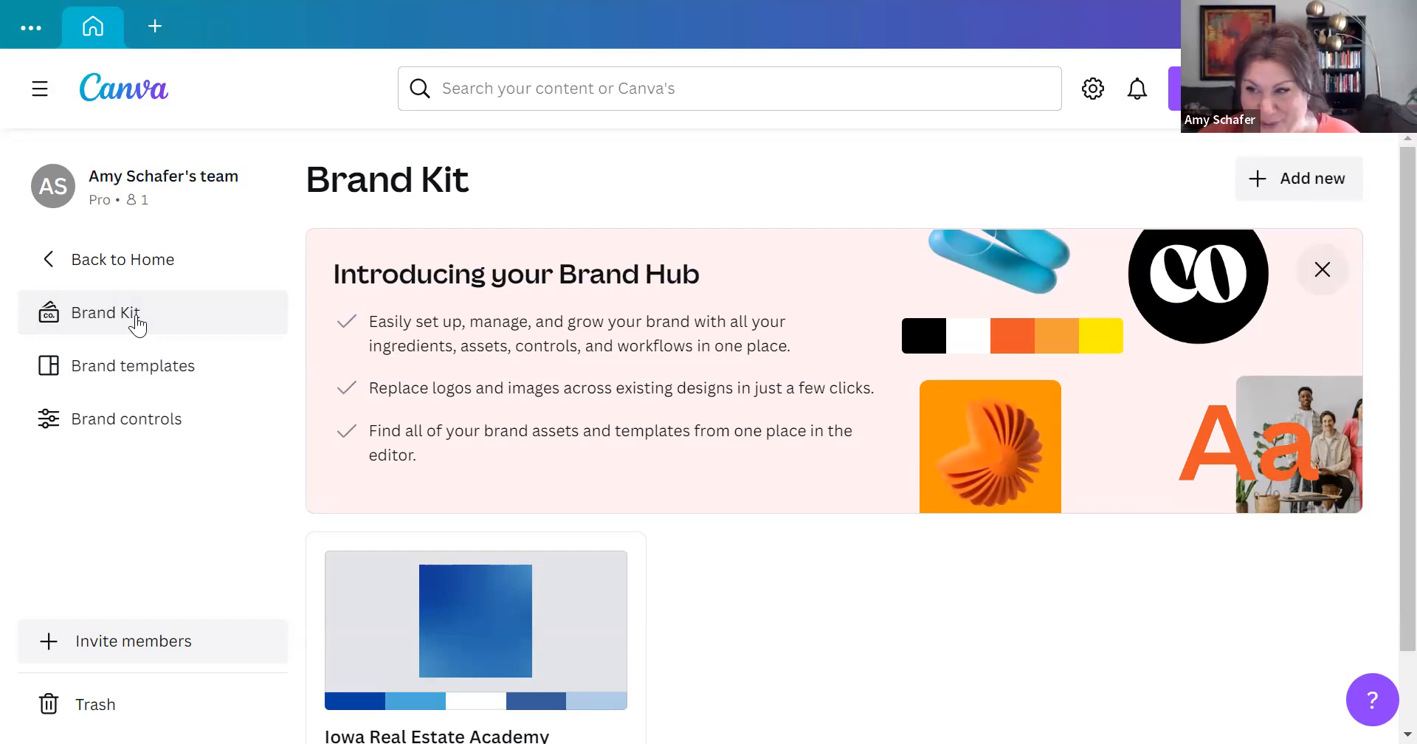
# Step: Leave the Brand Hub and open the Apps page
pyautogui.click(90, 277)
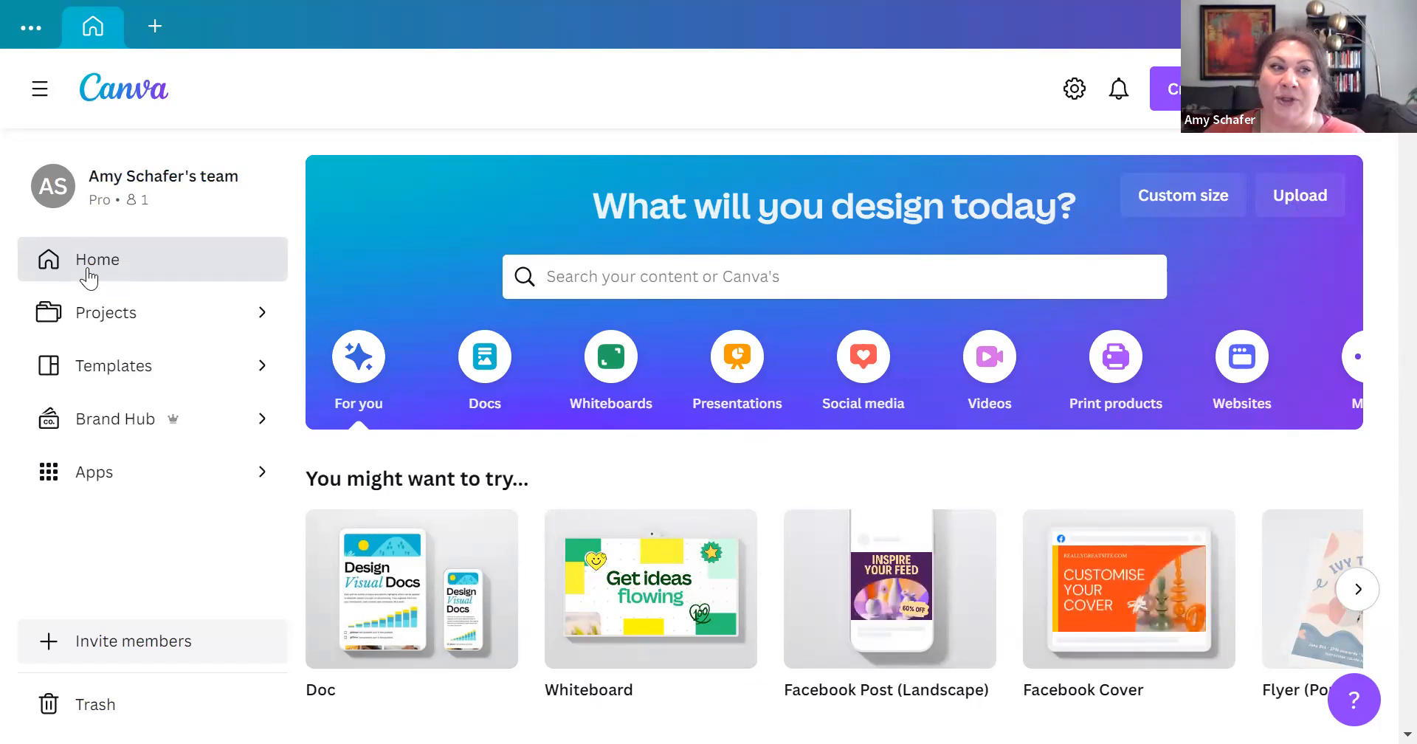
pyautogui.click(87, 481)
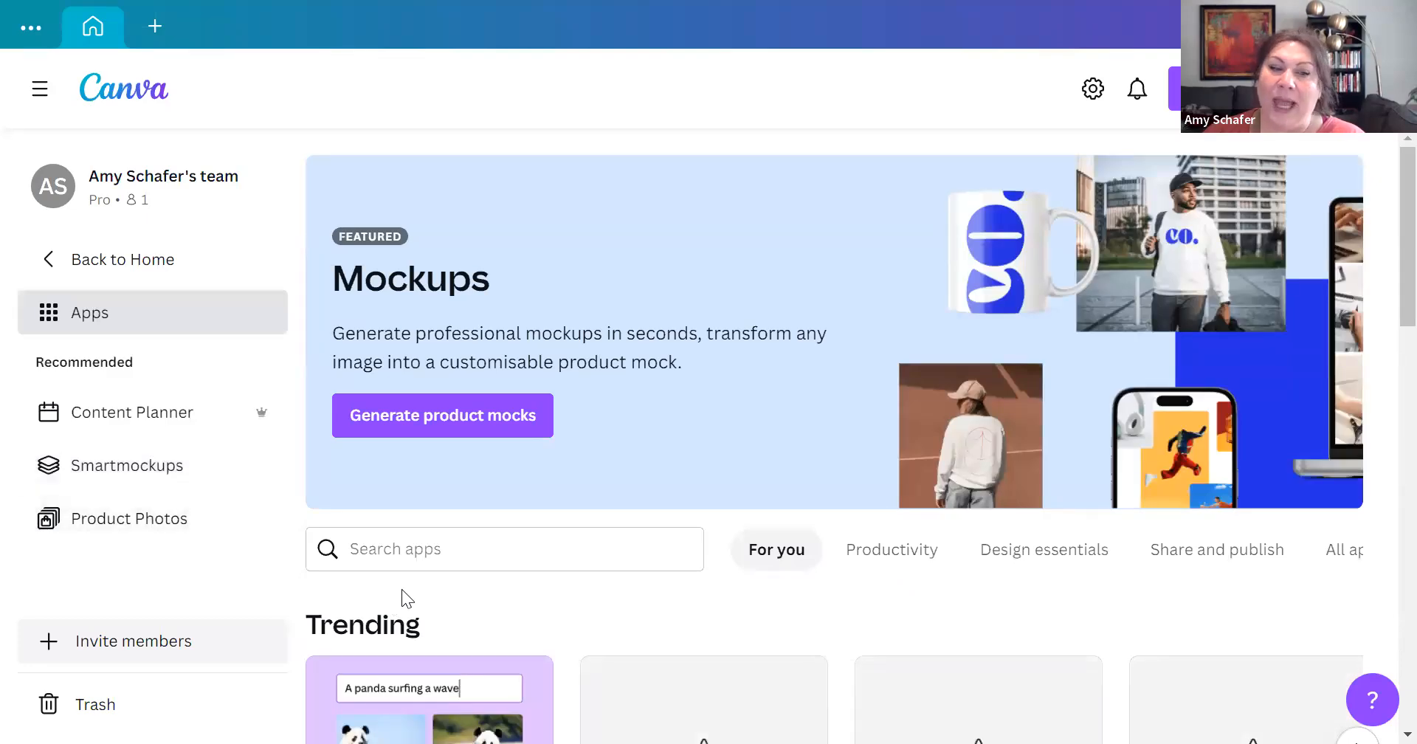
# Step: Examine the app listings on the Apps page, from Trending and New through Productivity, Design essentials and Share and publish
pyautogui.scroll(-2, 401, 589)
pyautogui.scroll(-2, 402, 598)
pyautogui.scroll(-6, 402, 600)
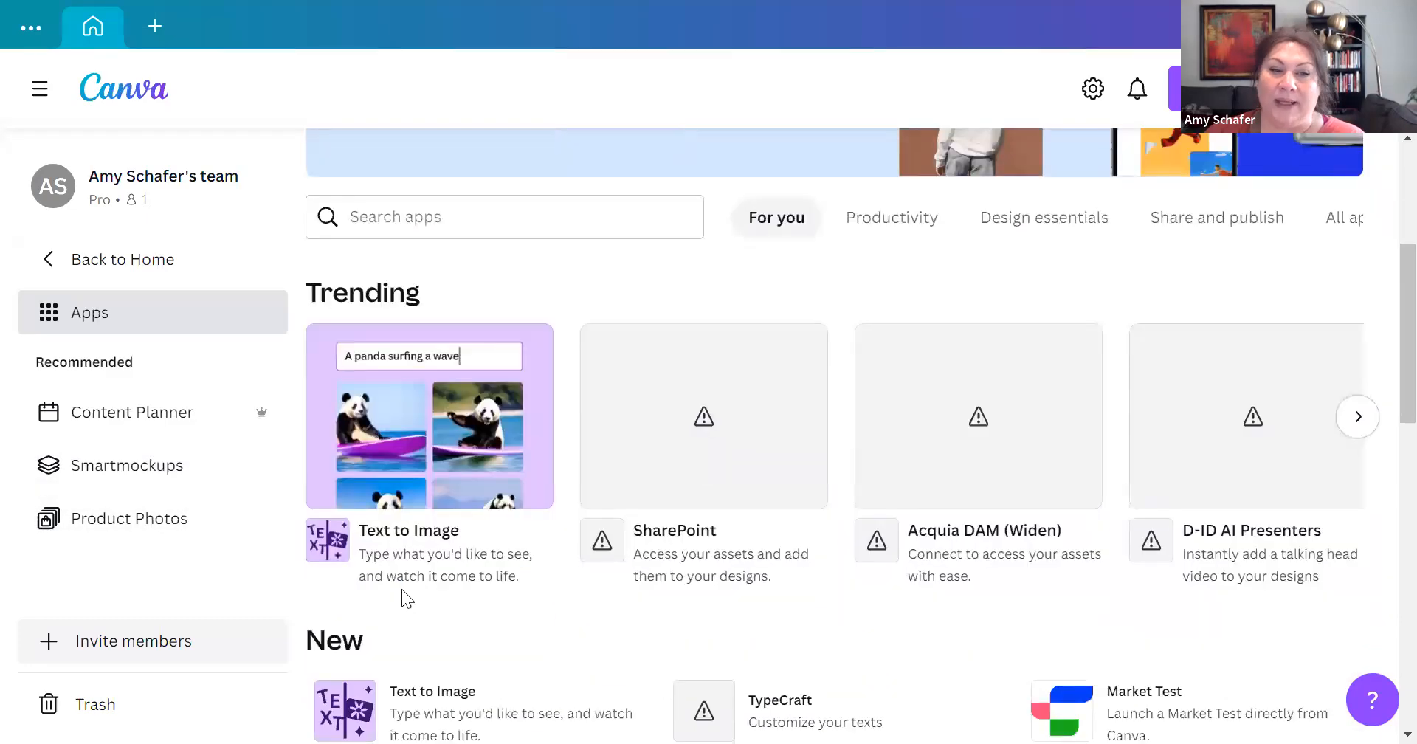
pyautogui.scroll(-5, 401, 600)
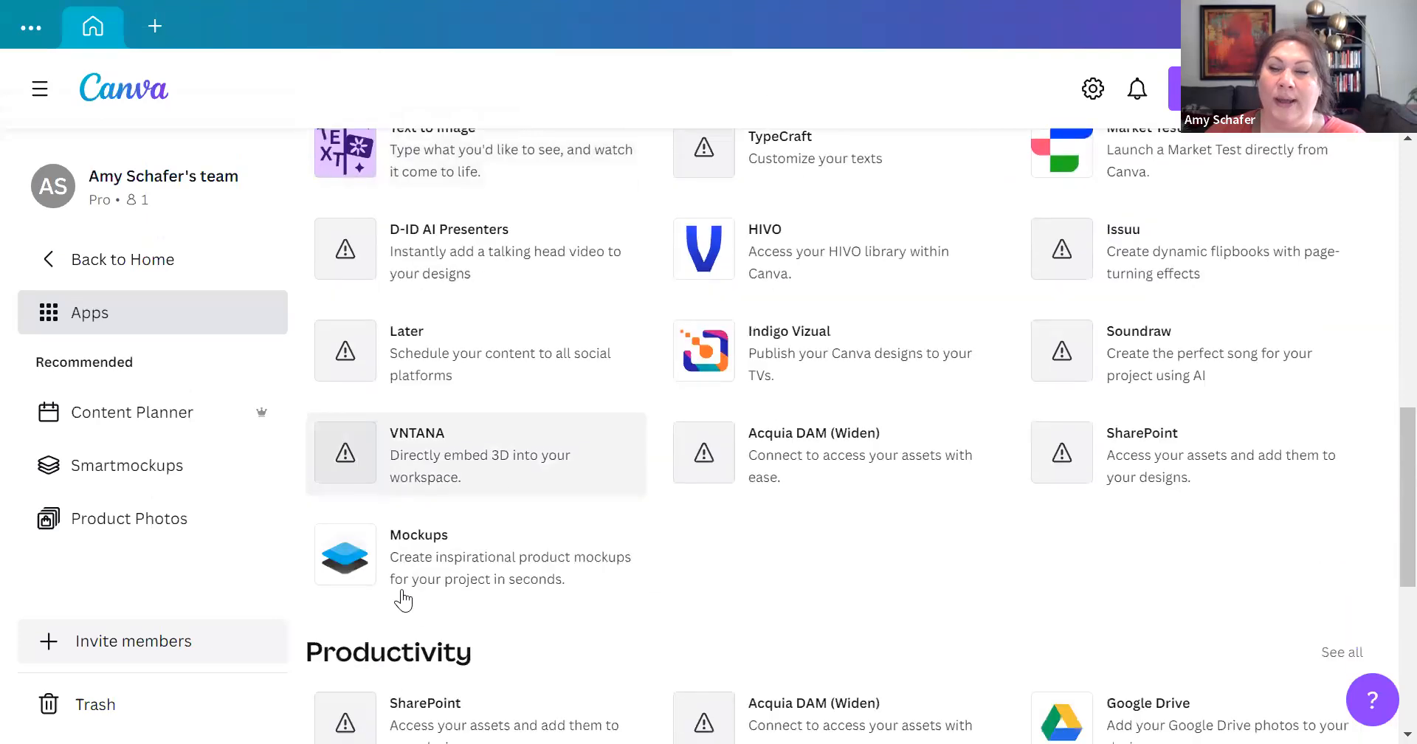
pyautogui.scroll(-2, 402, 599)
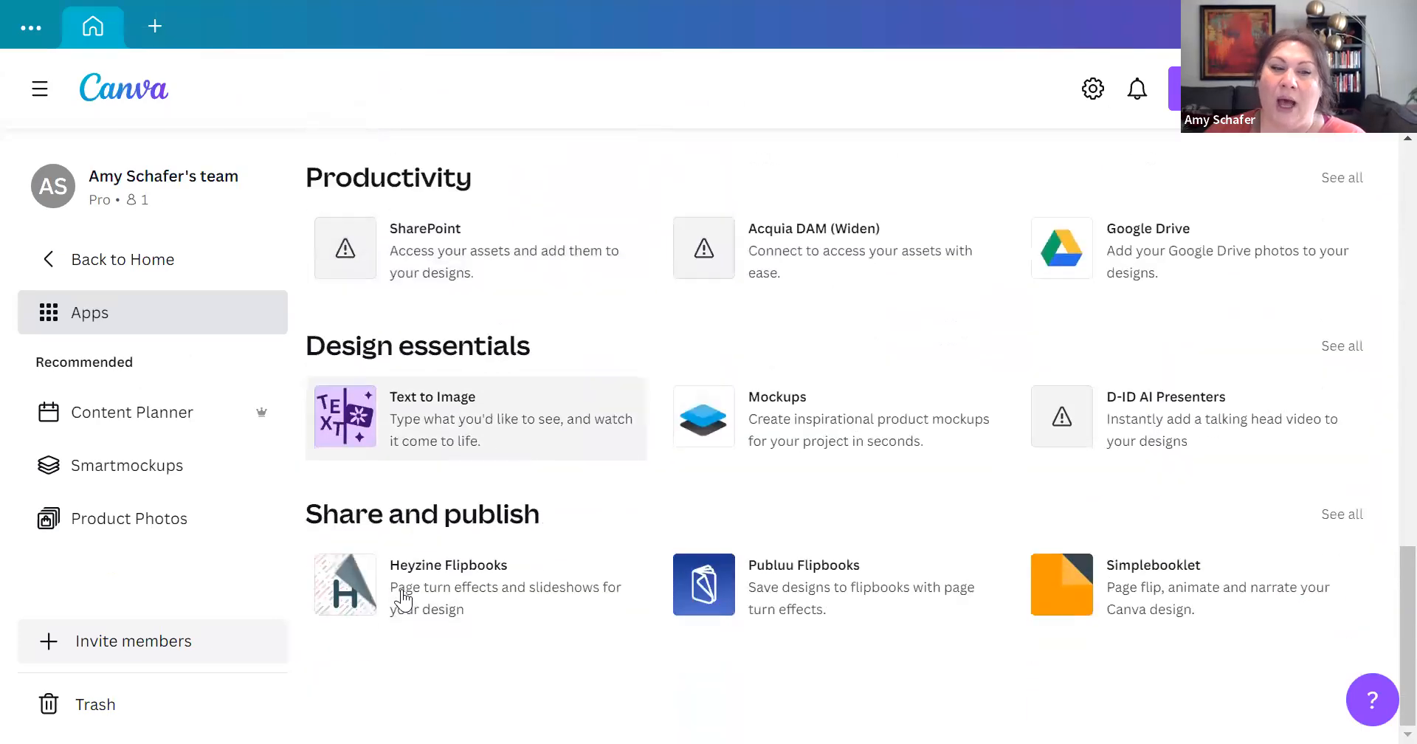
pyautogui.scroll(1, 401, 600)
pyautogui.scroll(-1, 402, 600)
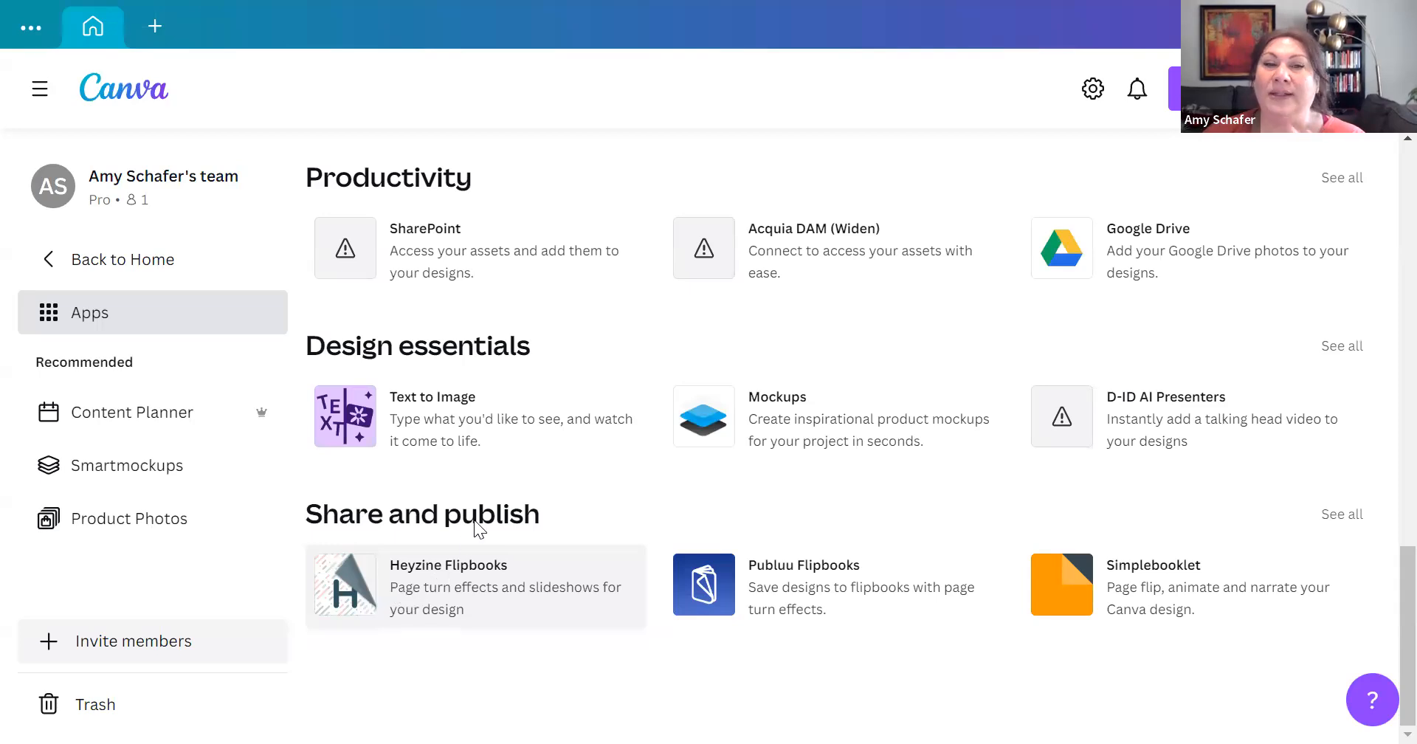
pyautogui.scroll(1, 474, 519)
pyautogui.scroll(3, 474, 519)
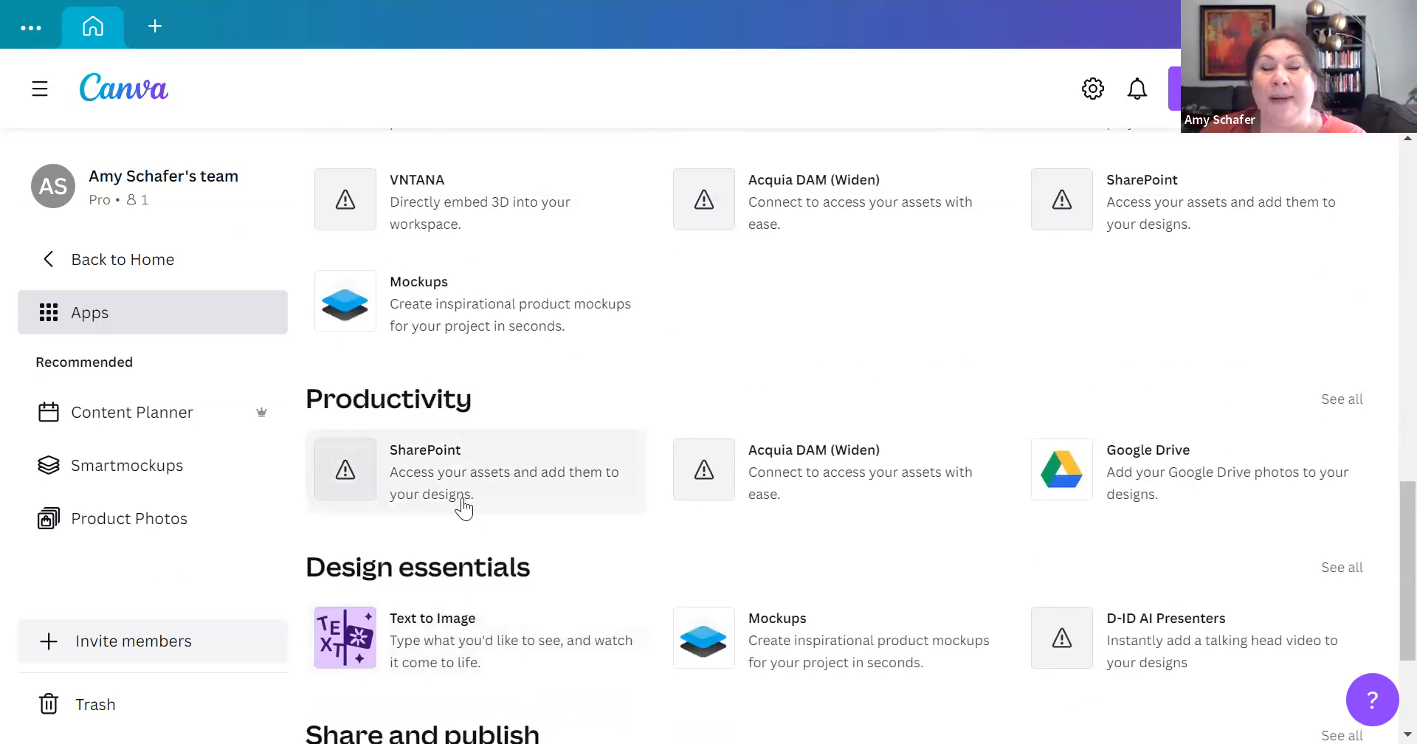
pyautogui.scroll(4, 464, 505)
pyautogui.scroll(10, 462, 497)
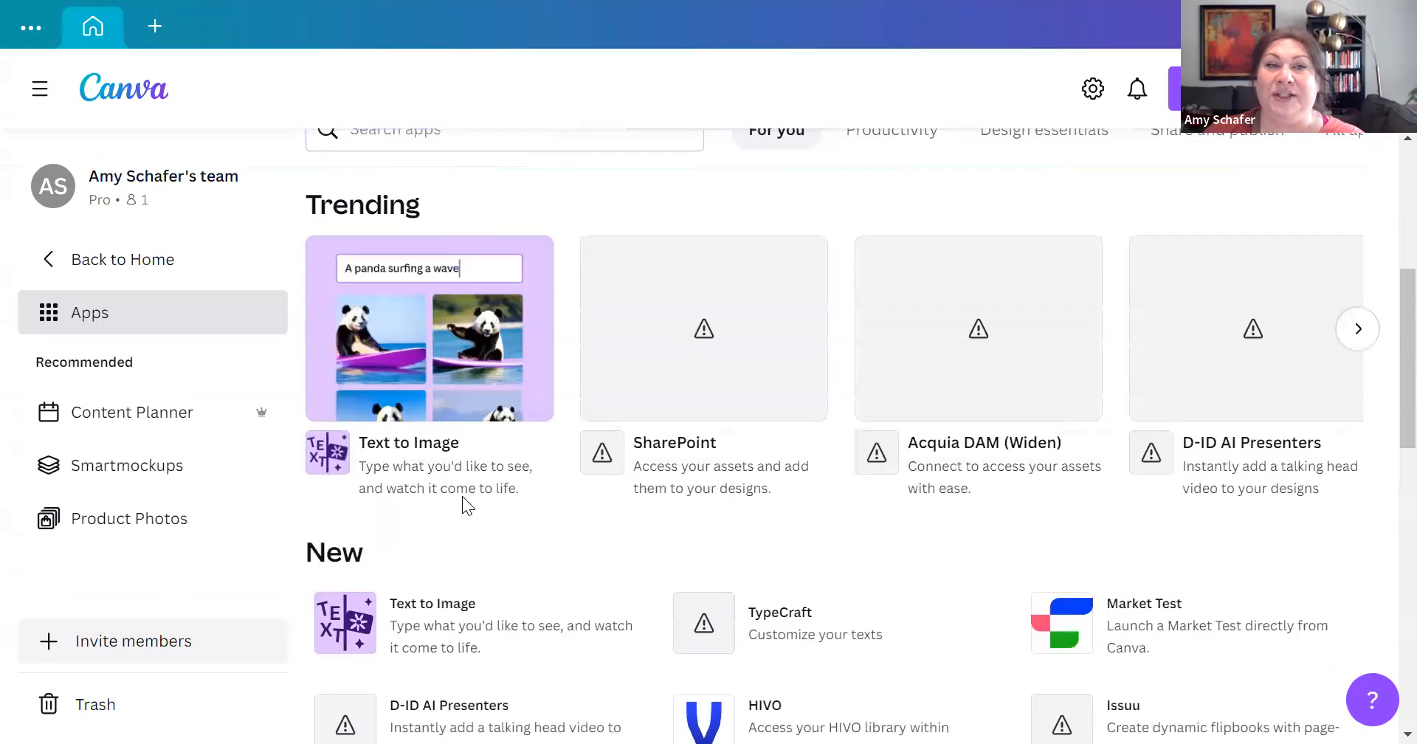
pyautogui.scroll(4, 464, 508)
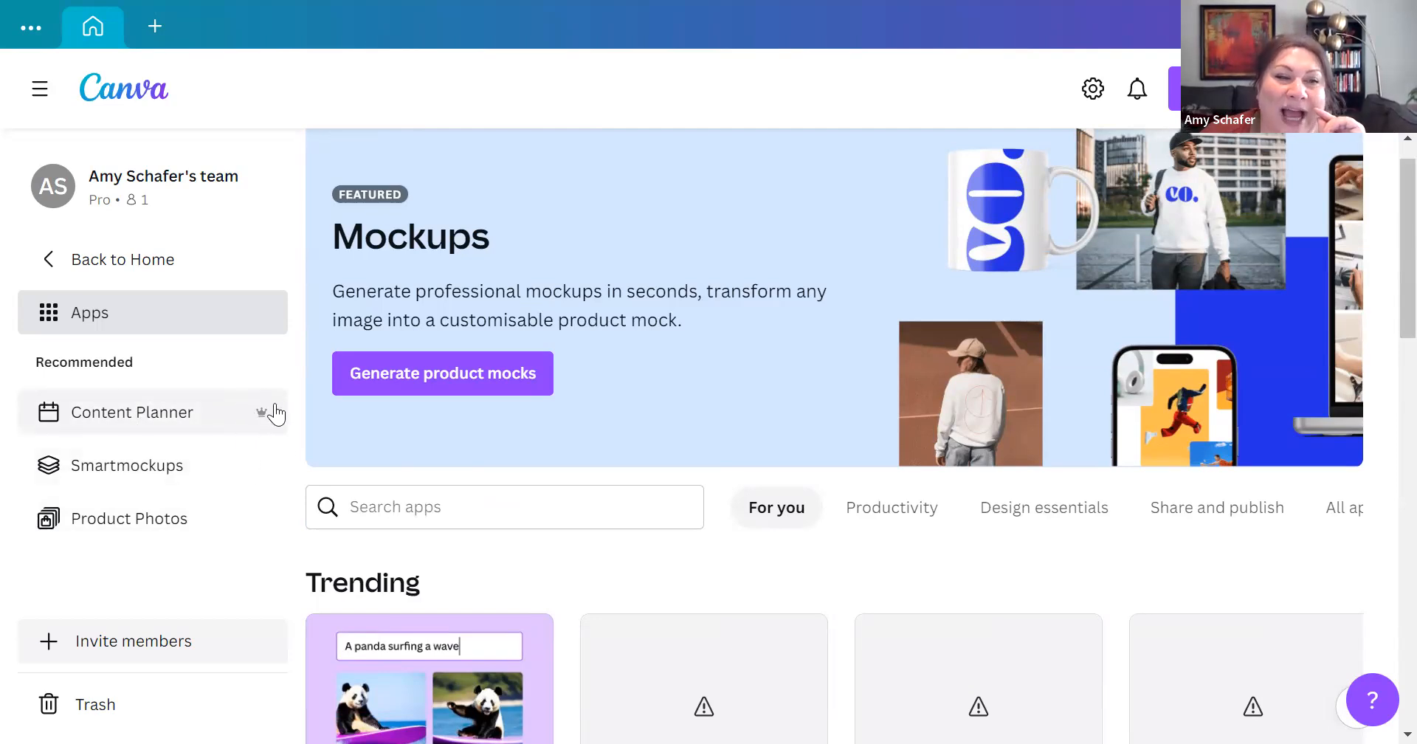
# Step: Open the Content Planner and examine the July 2023 calendar with its Instagram posts, then go back to the home page
pyautogui.click(146, 422)
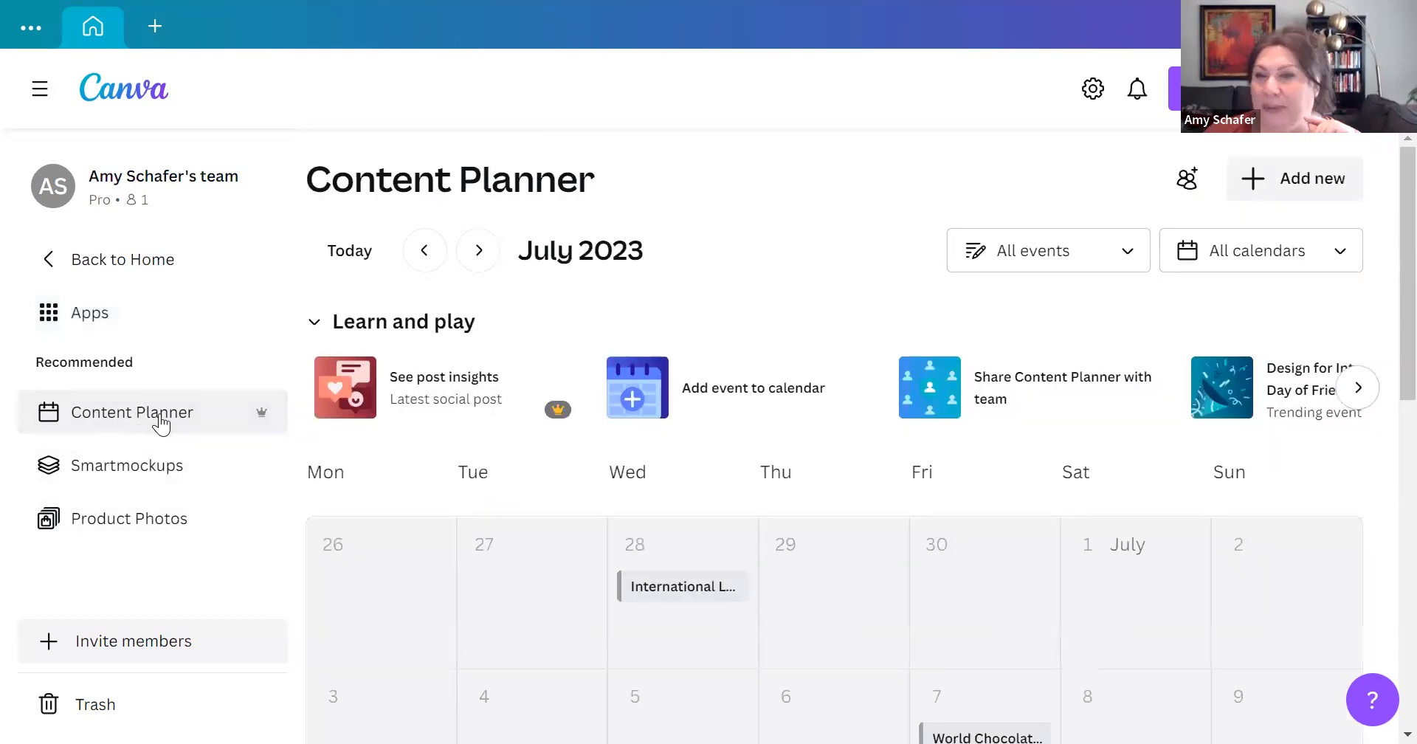
pyautogui.scroll(-6, 566, 541)
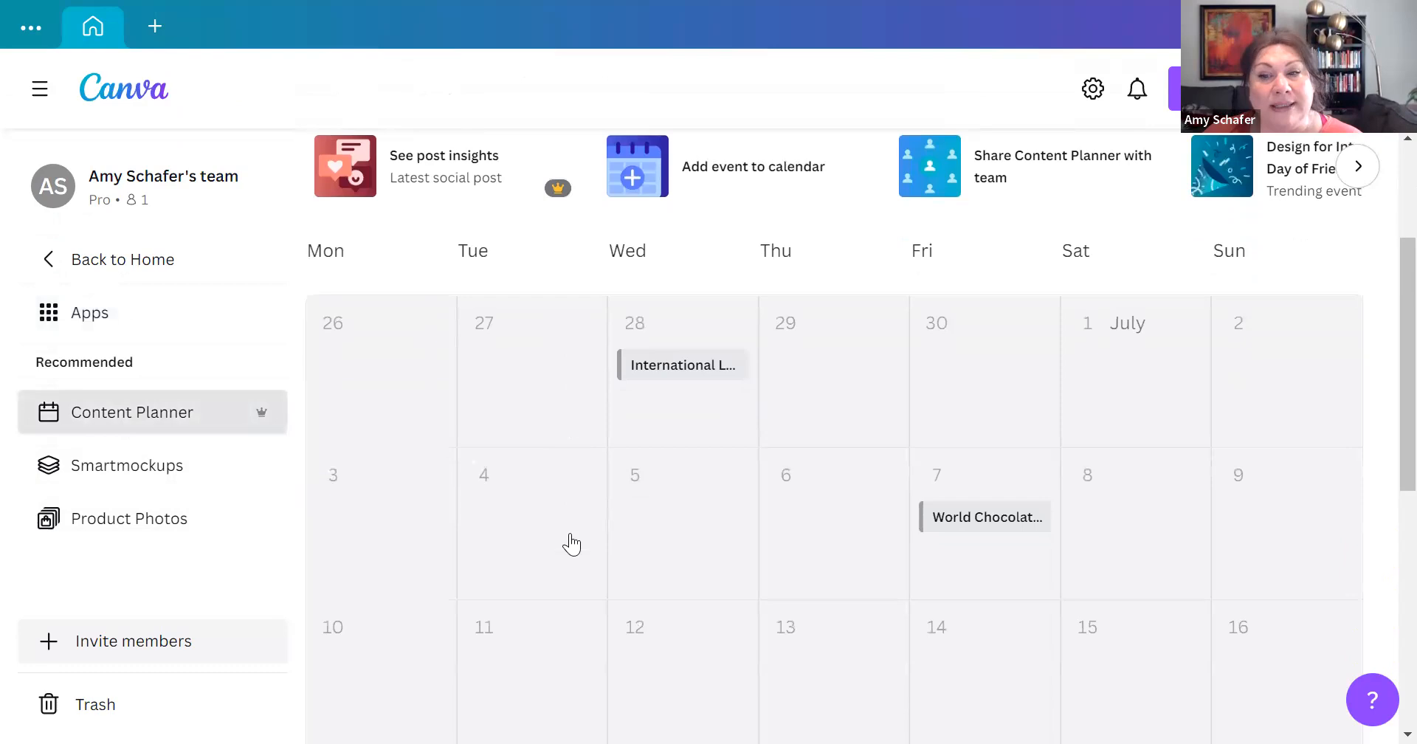
pyautogui.scroll(-1, 572, 544)
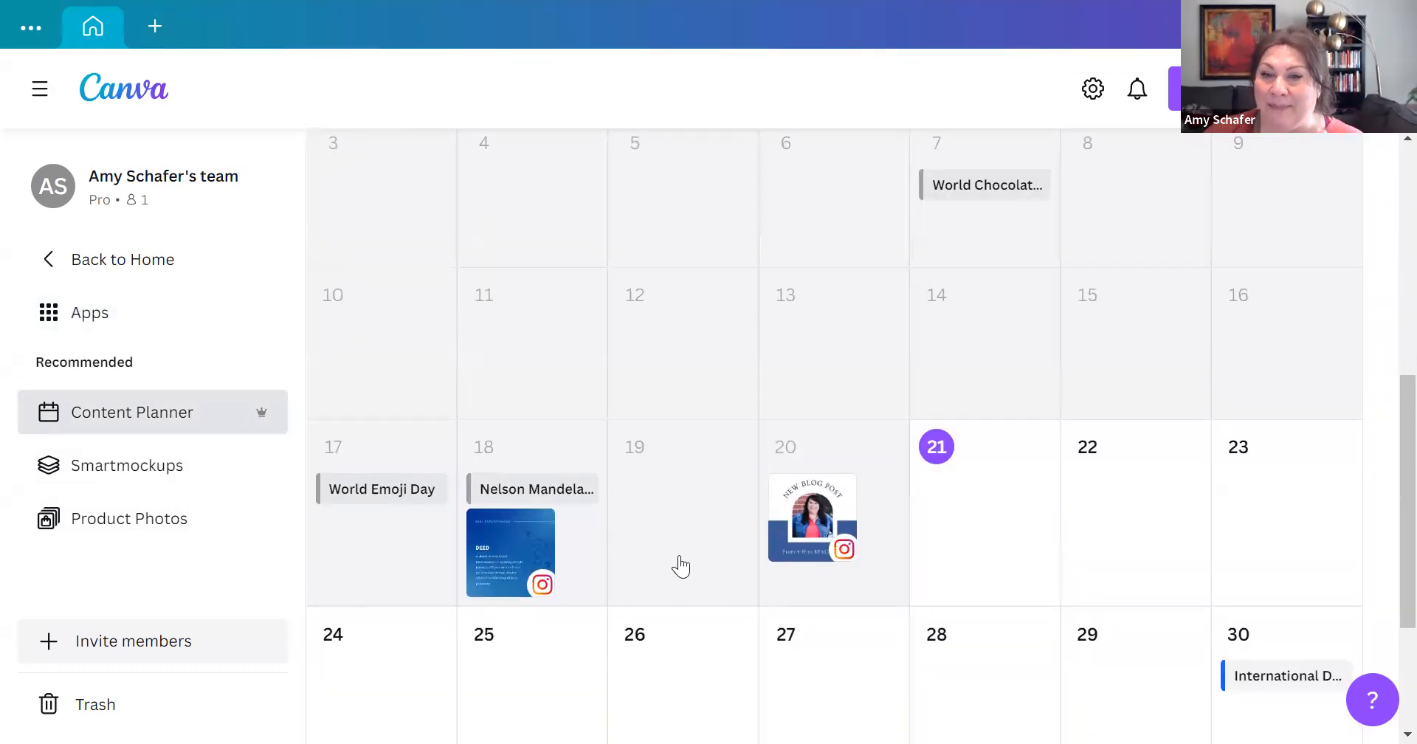
pyautogui.scroll(1, 799, 499)
pyautogui.scroll(7, 799, 499)
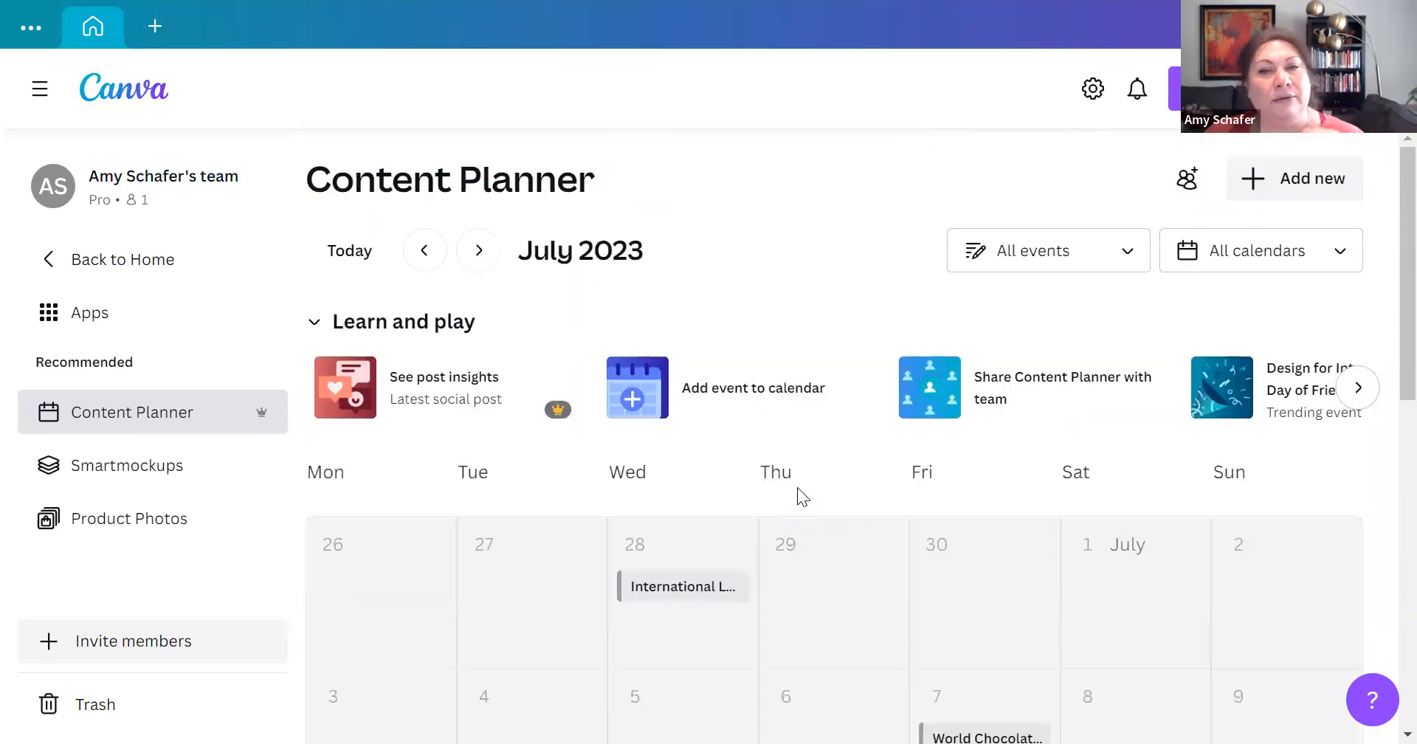
pyautogui.scroll(-7, 797, 487)
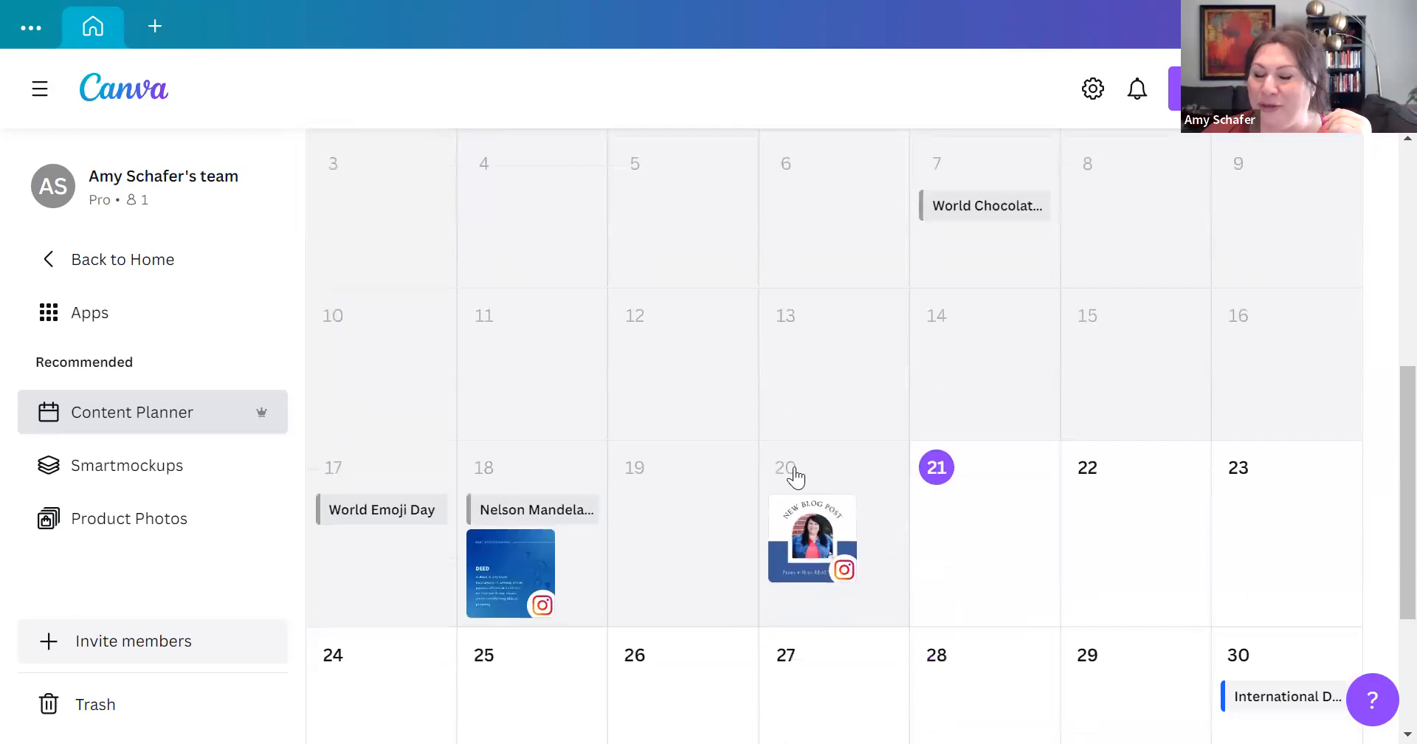
pyautogui.moveTo(818, 530)
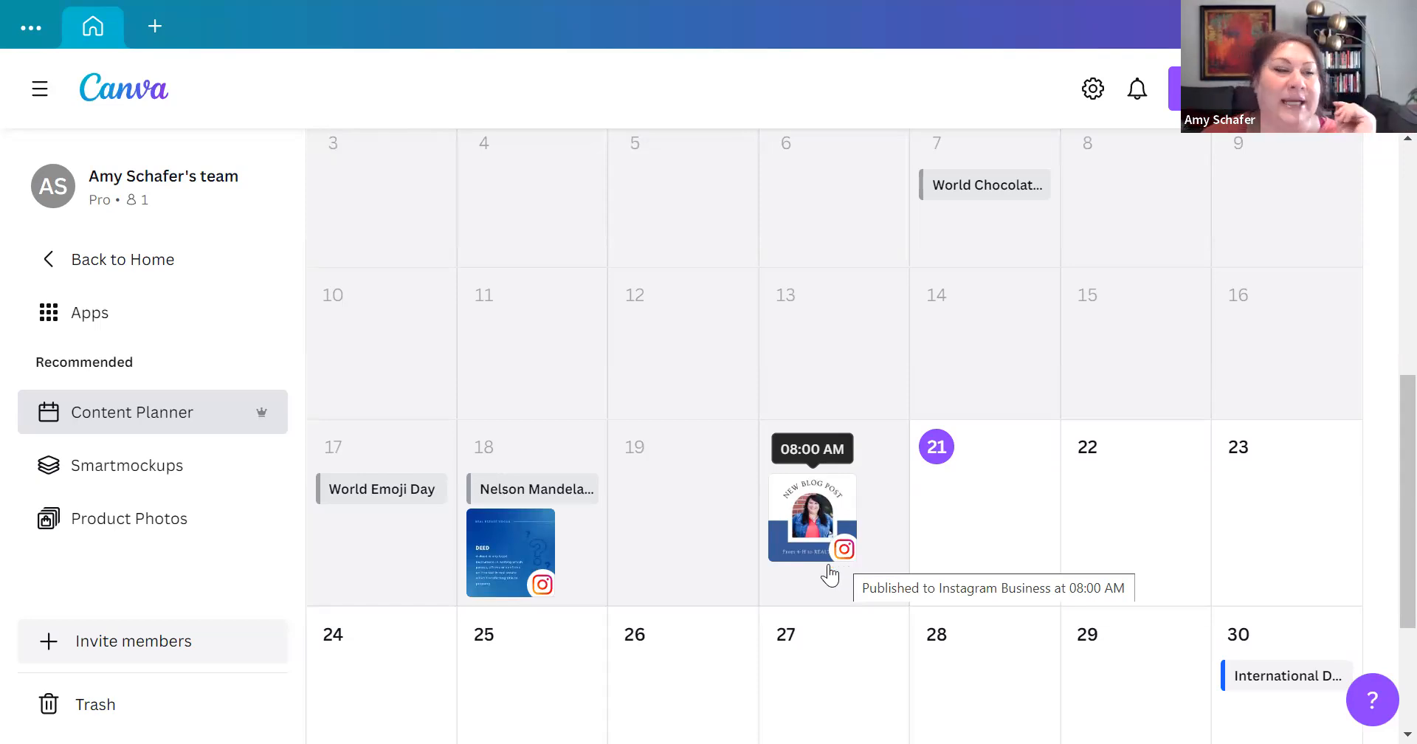
pyautogui.scroll(5, 585, 532)
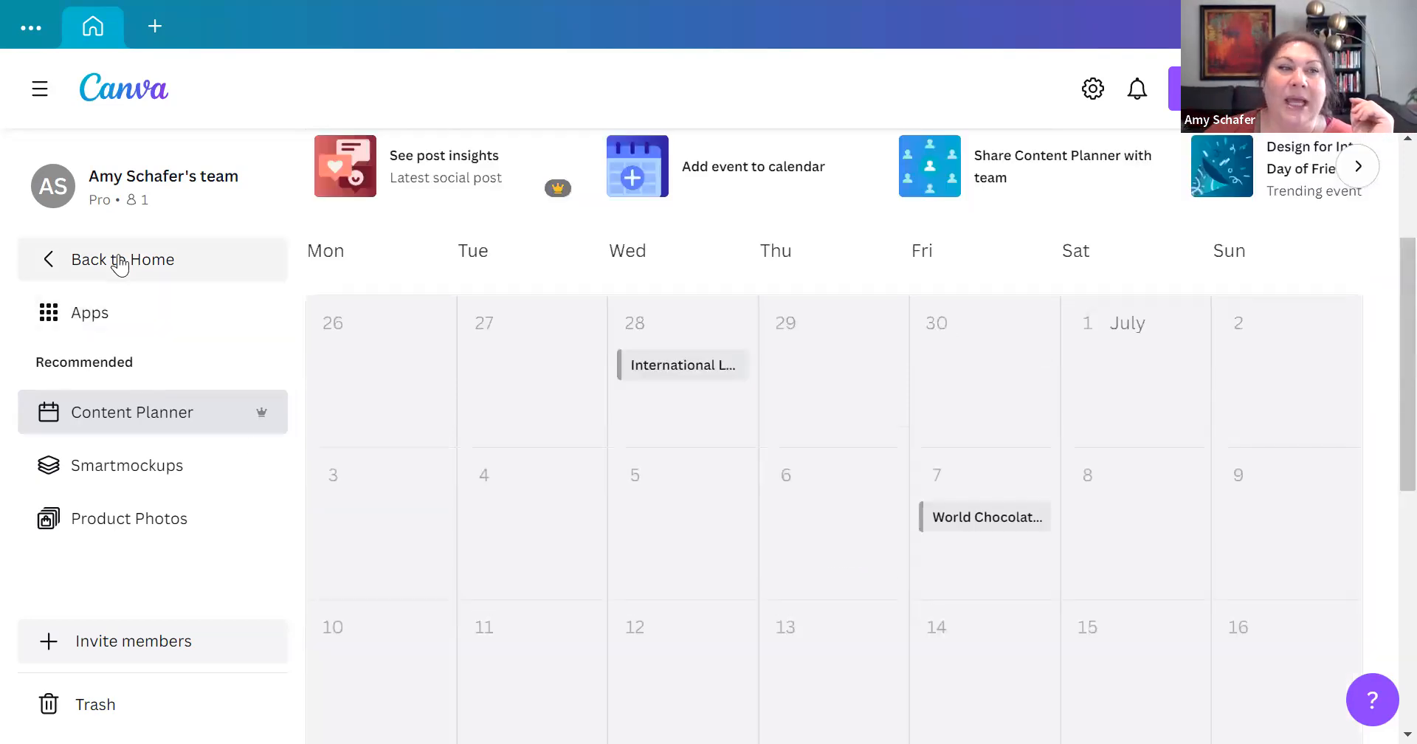
pyautogui.click(120, 267)
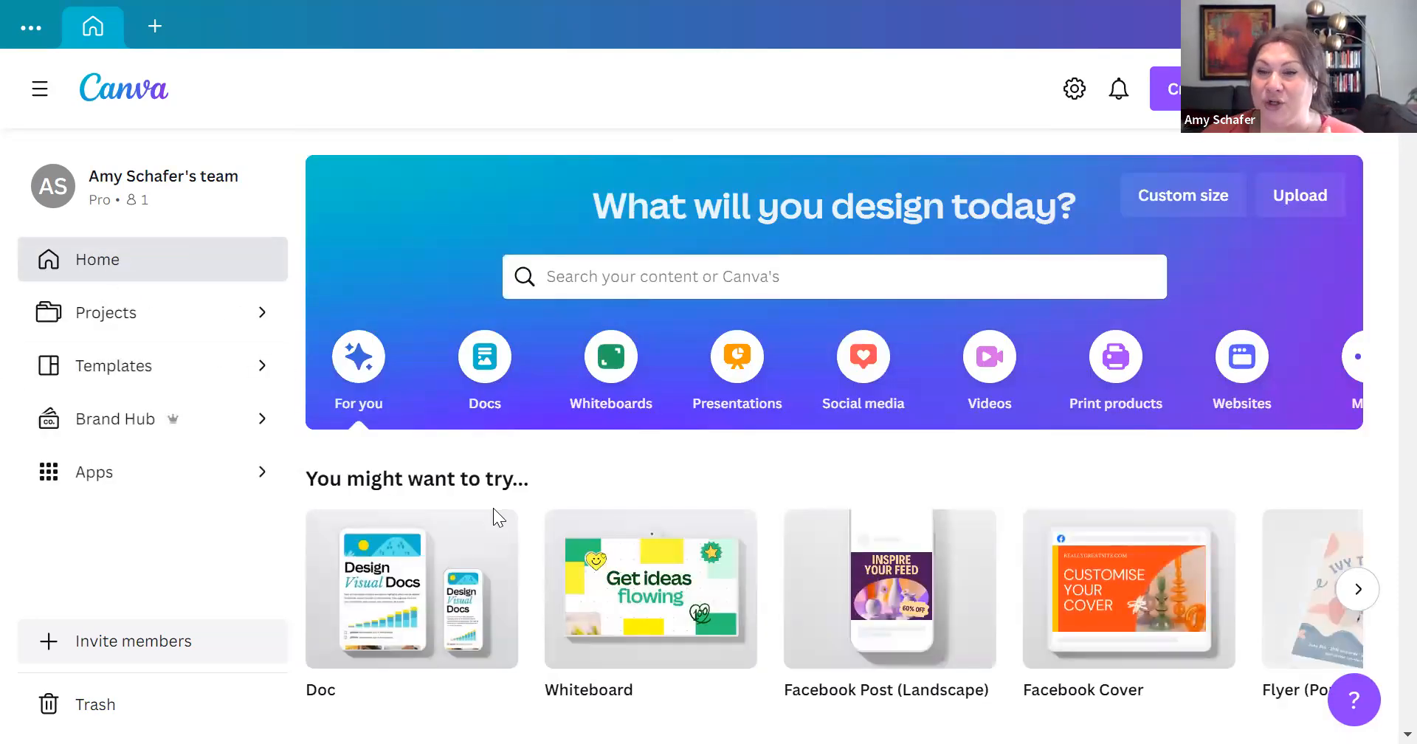
# Step: Run the recent search "just listed real estate" within Projects, then return to the home page
pyautogui.click(585, 279)
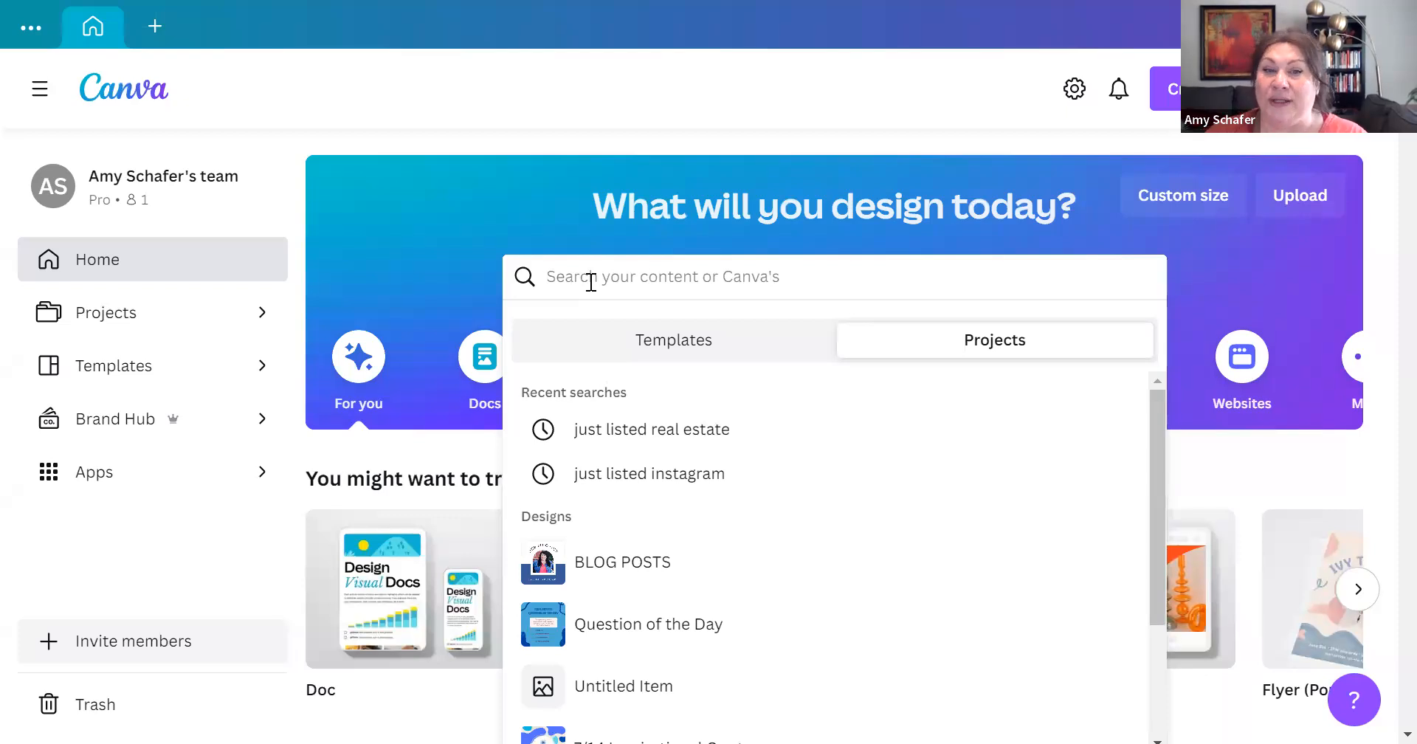
pyautogui.click(692, 436)
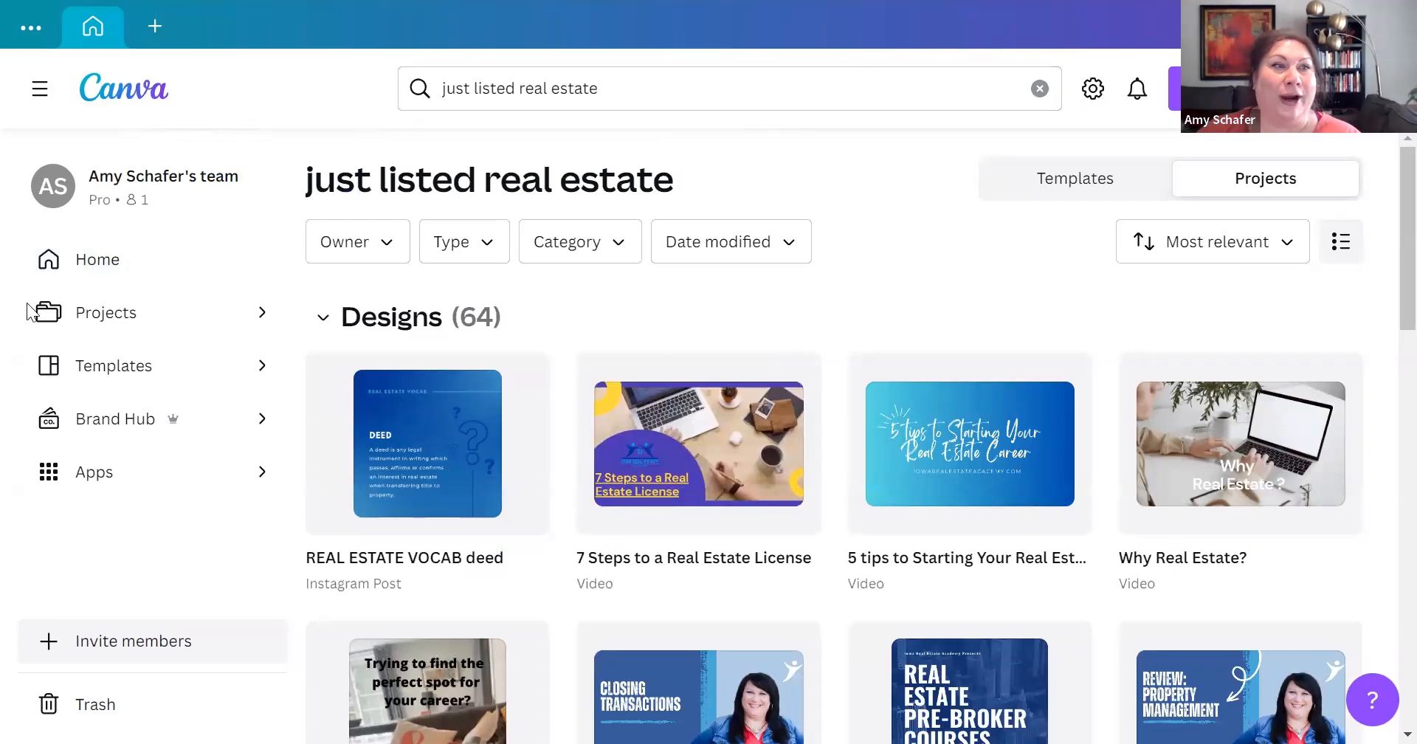
pyautogui.click(100, 274)
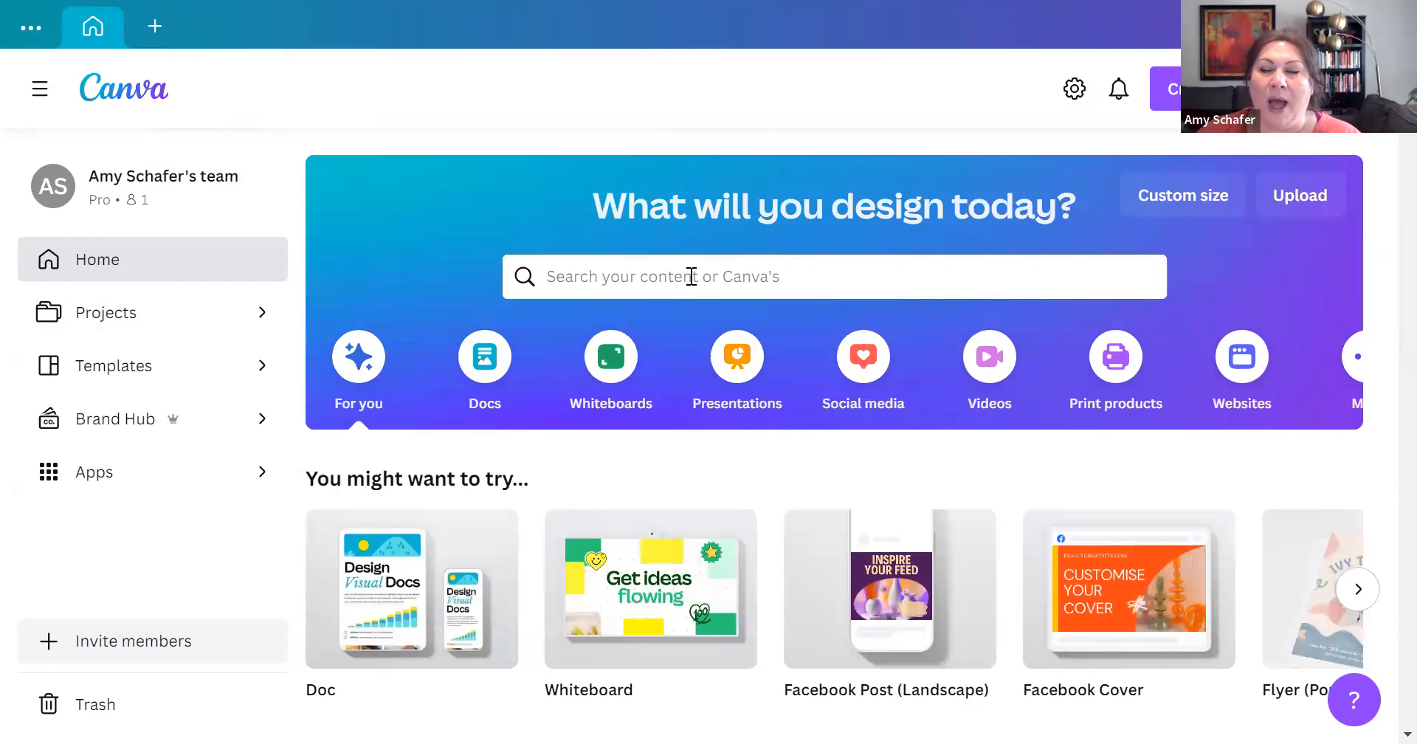
# Step: Run the recent search "just listed real estate" within Templates from the home page search
pyautogui.click(690, 277)
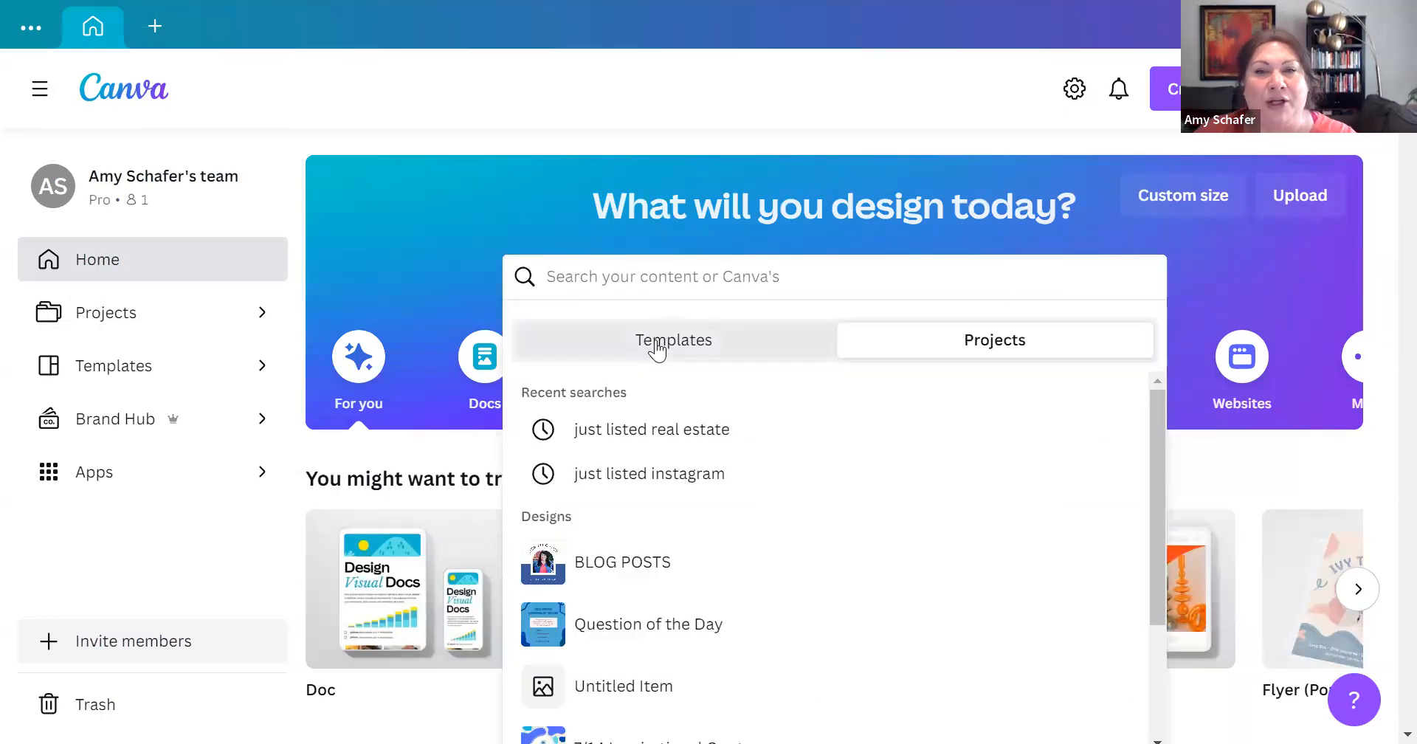
pyautogui.click(656, 347)
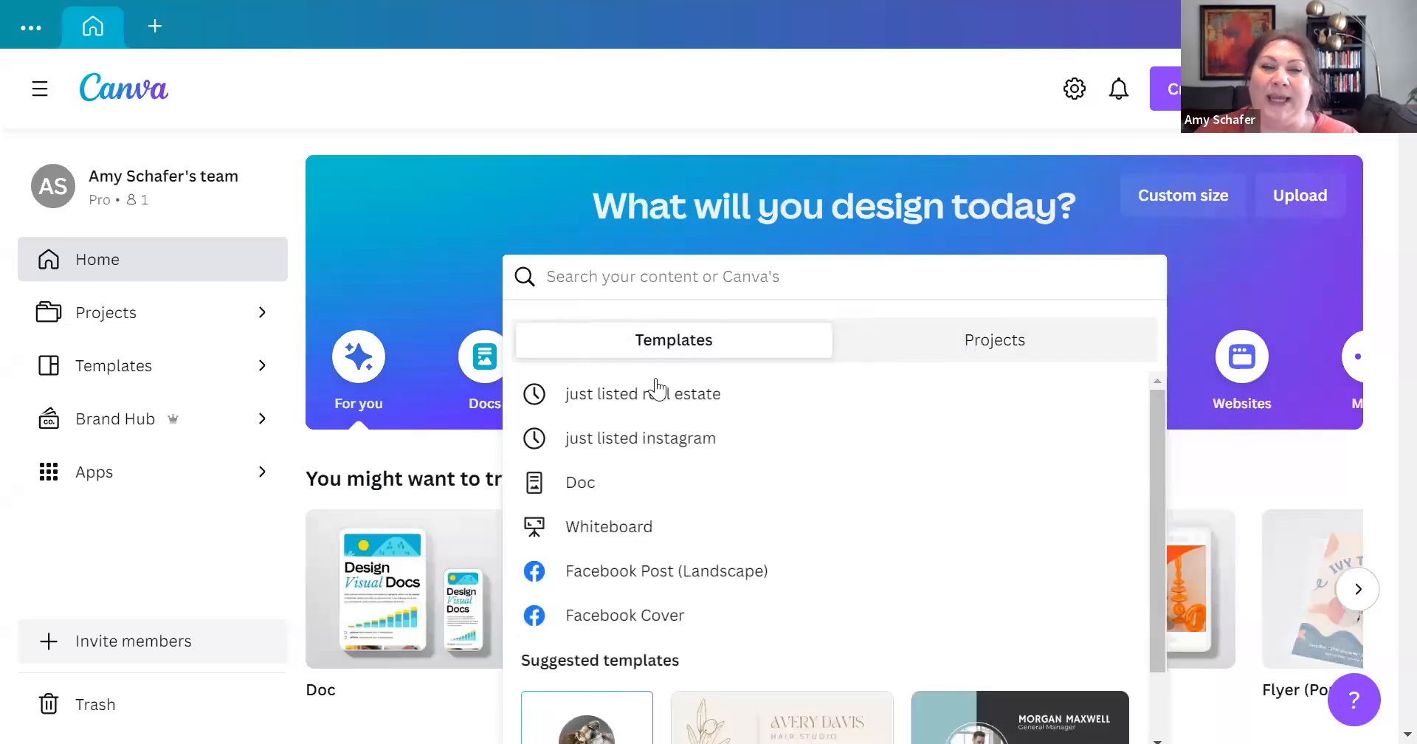
pyautogui.click(639, 397)
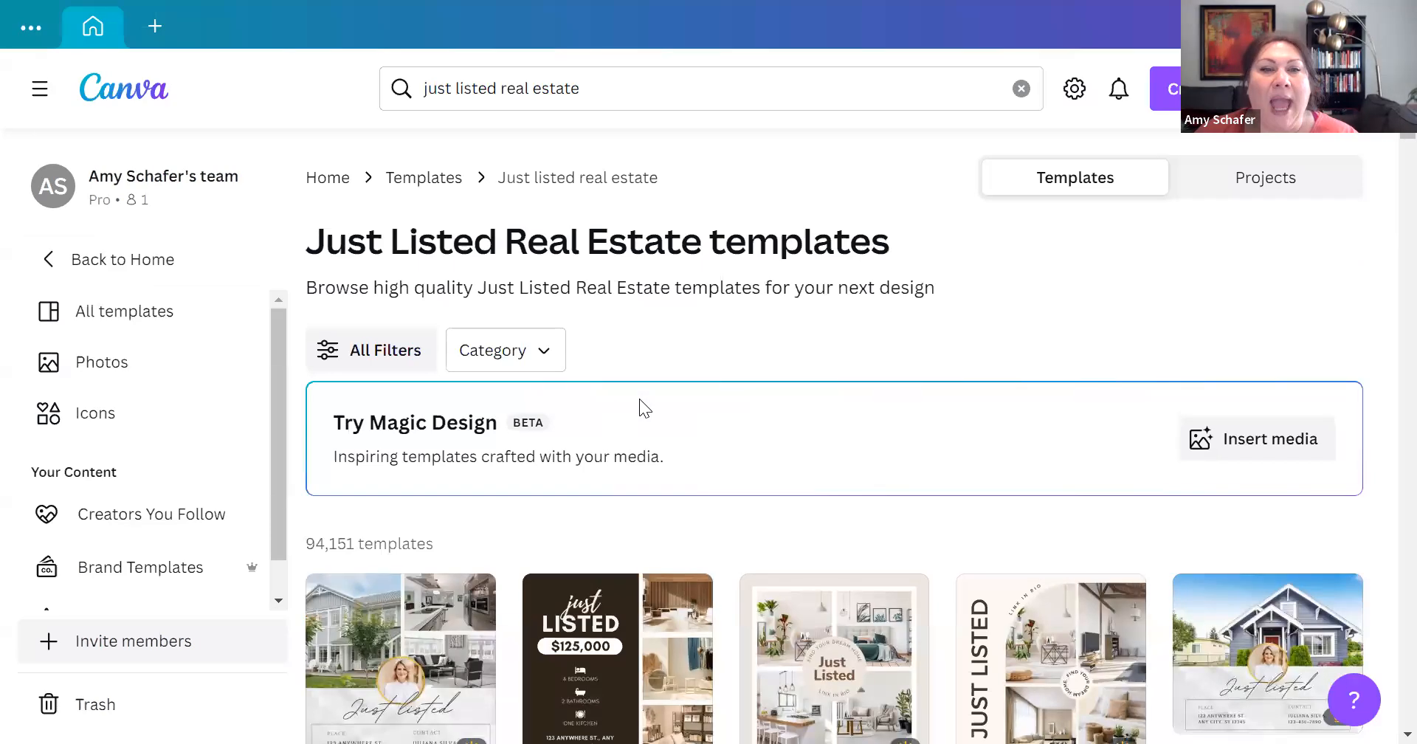
# Step: Browse the Just Listed Real Estate template results, then return to the beginning of the list
pyautogui.scroll(-5, 640, 399)
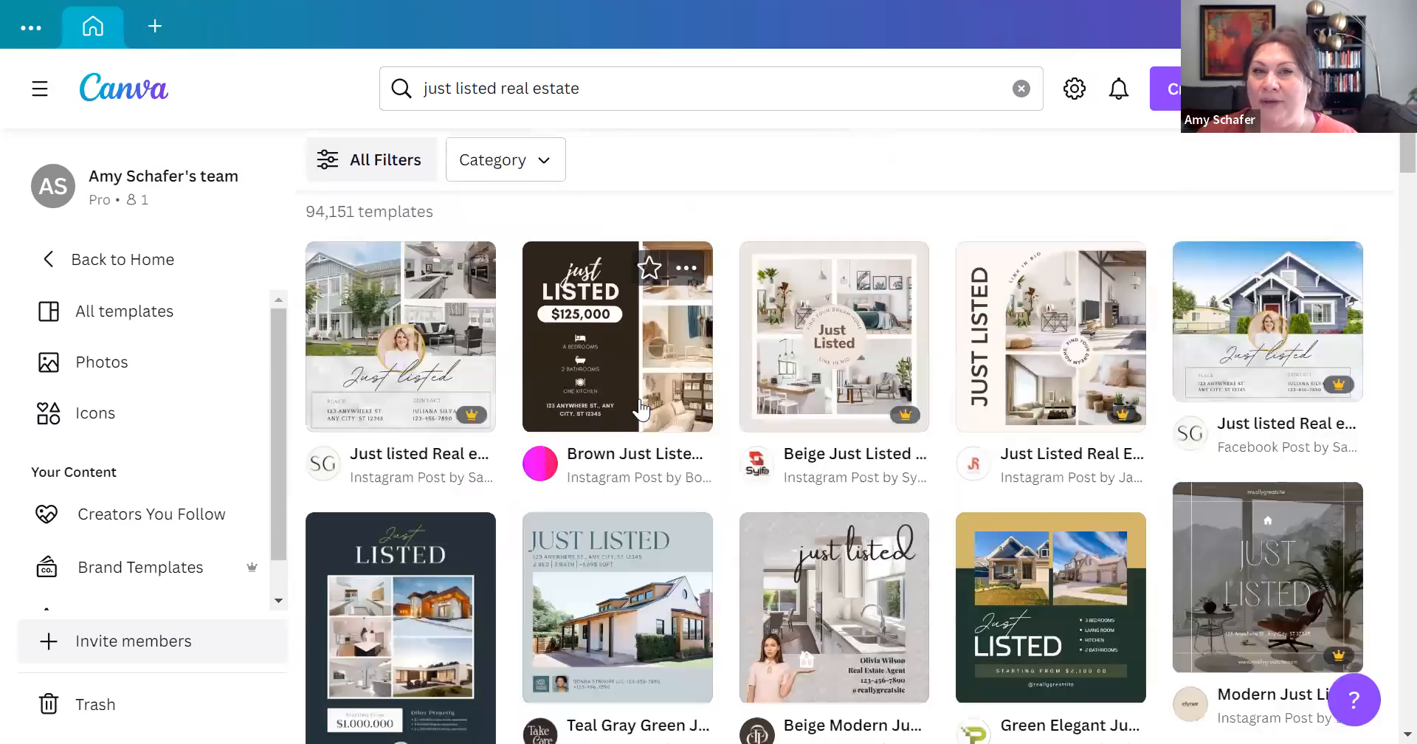
pyautogui.scroll(-15, 639, 410)
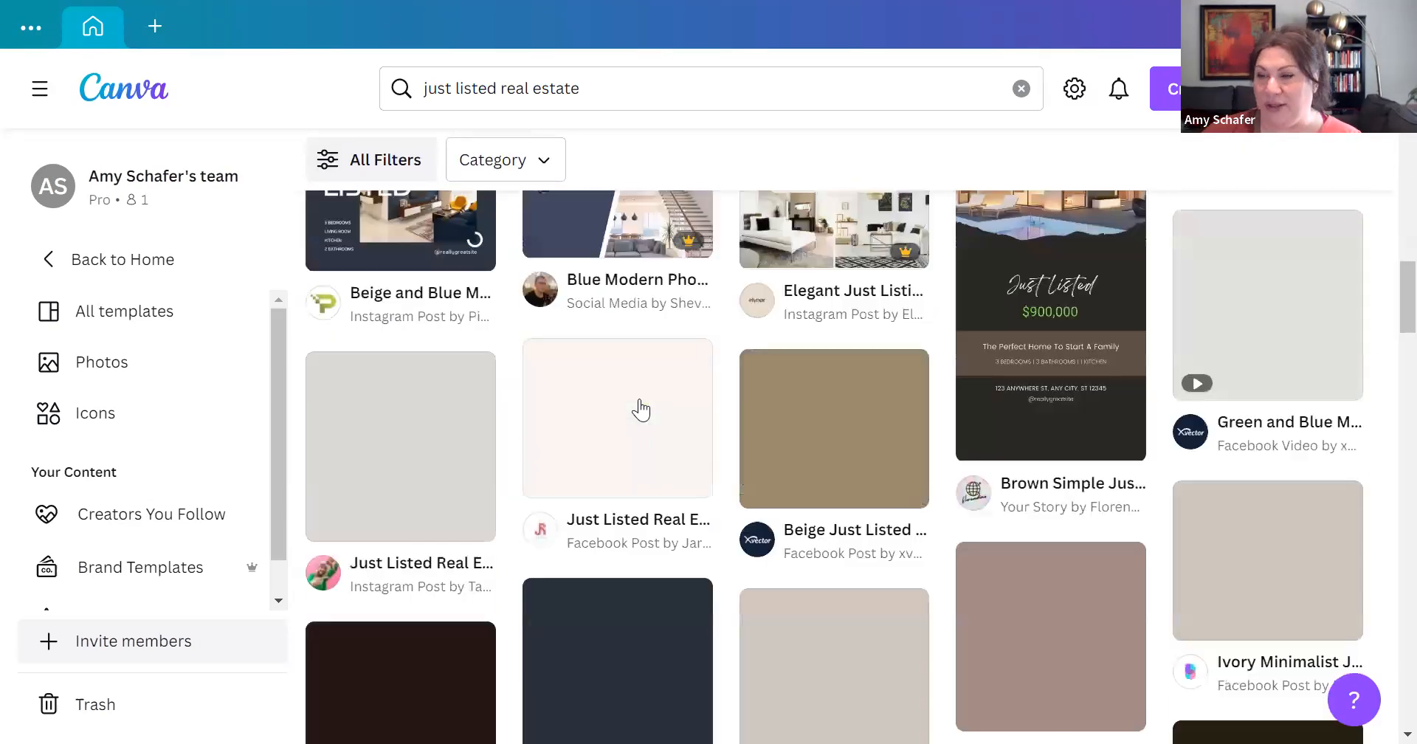
pyautogui.scroll(-10, 640, 410)
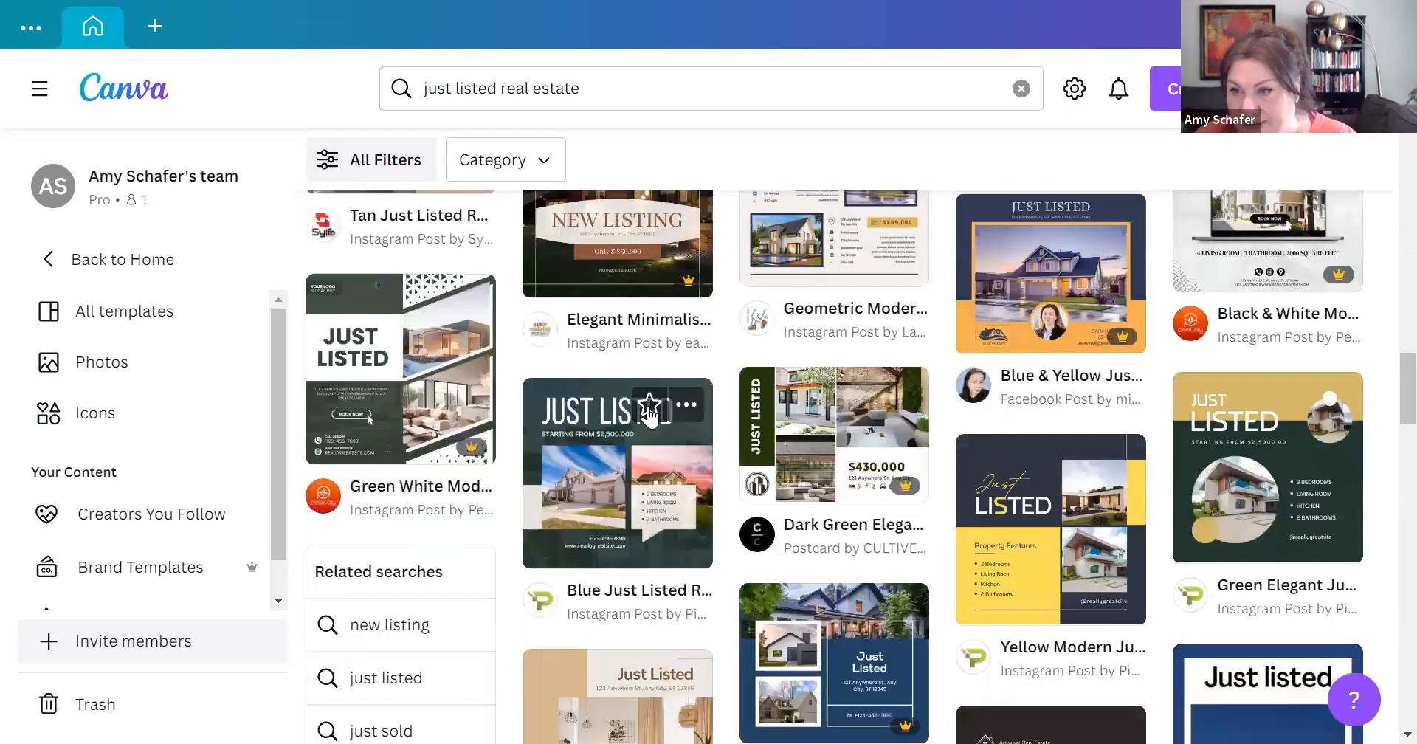
pyautogui.scroll(-10, 828, 505)
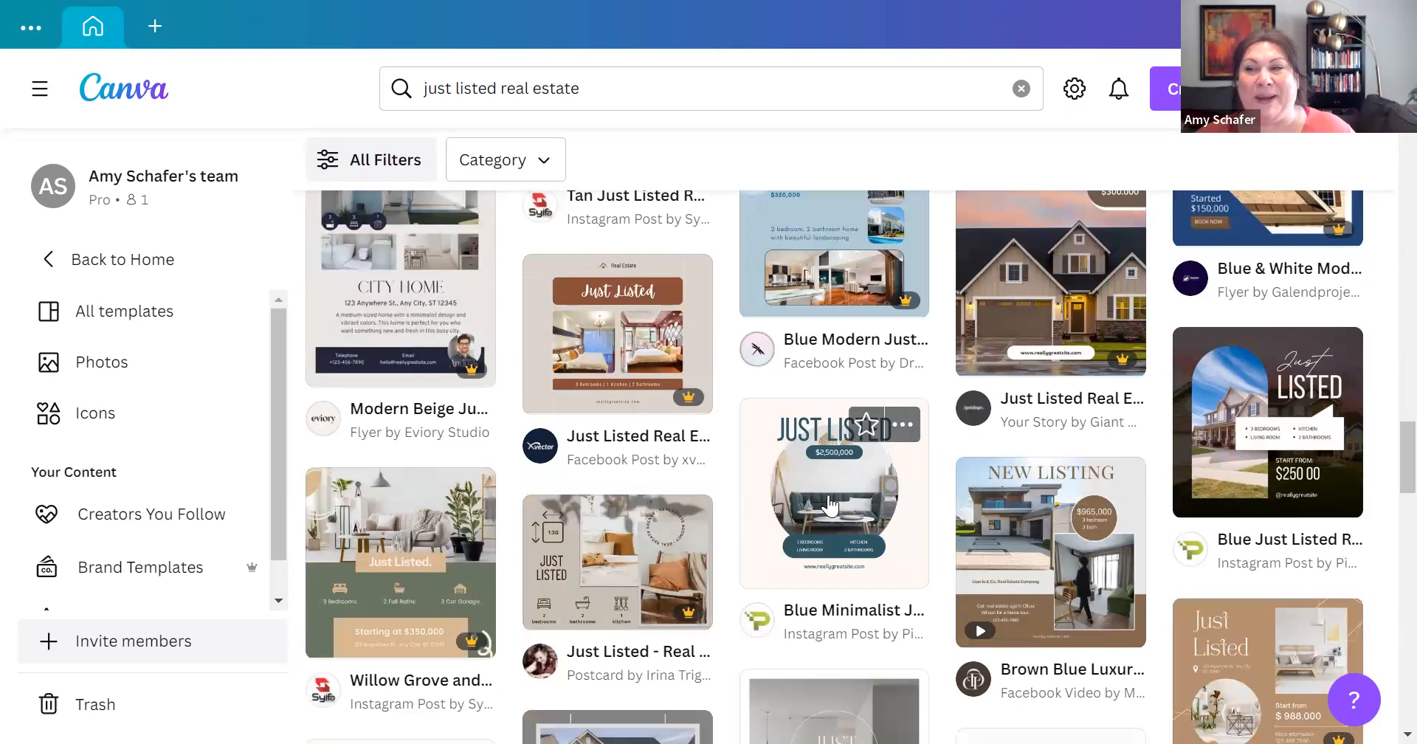
pyautogui.scroll(10, 831, 505)
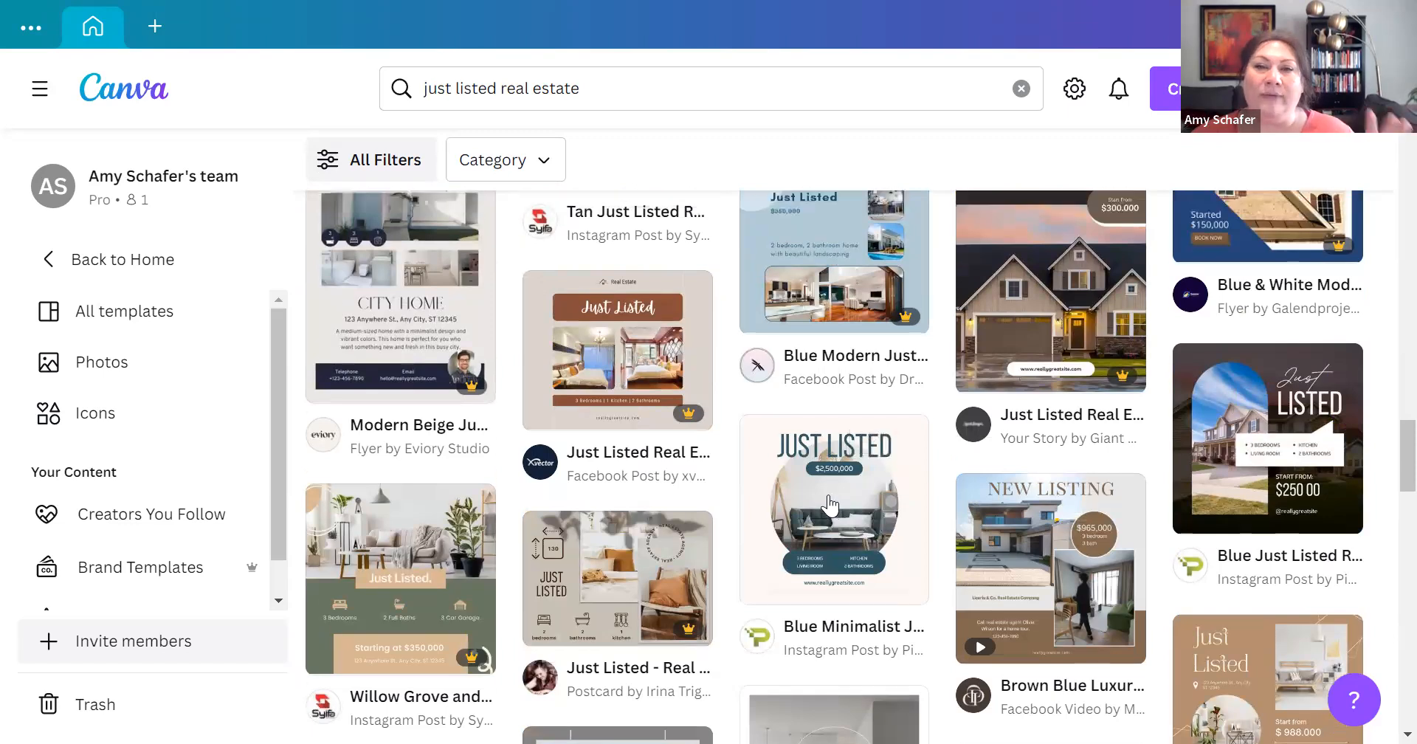
pyautogui.scroll(15, 609, 517)
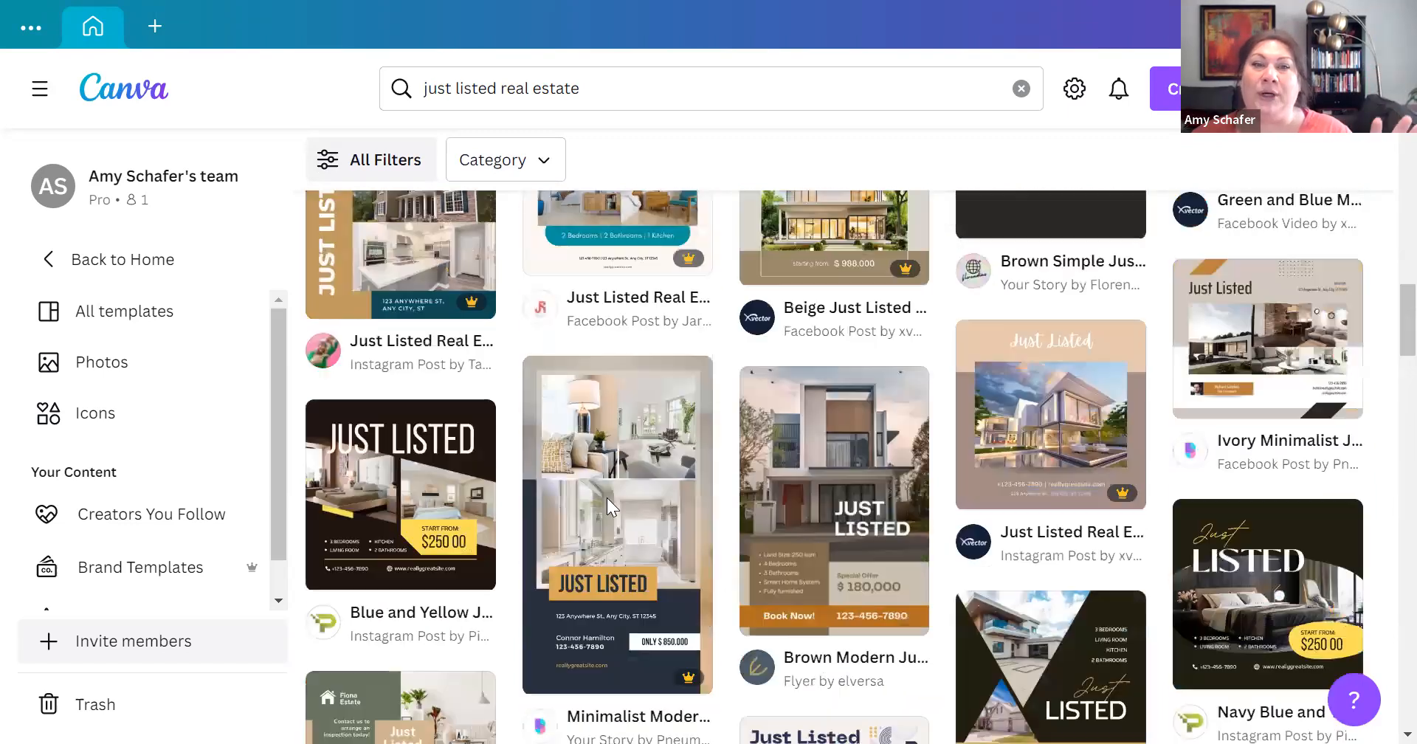
pyautogui.scroll(5, 497, 568)
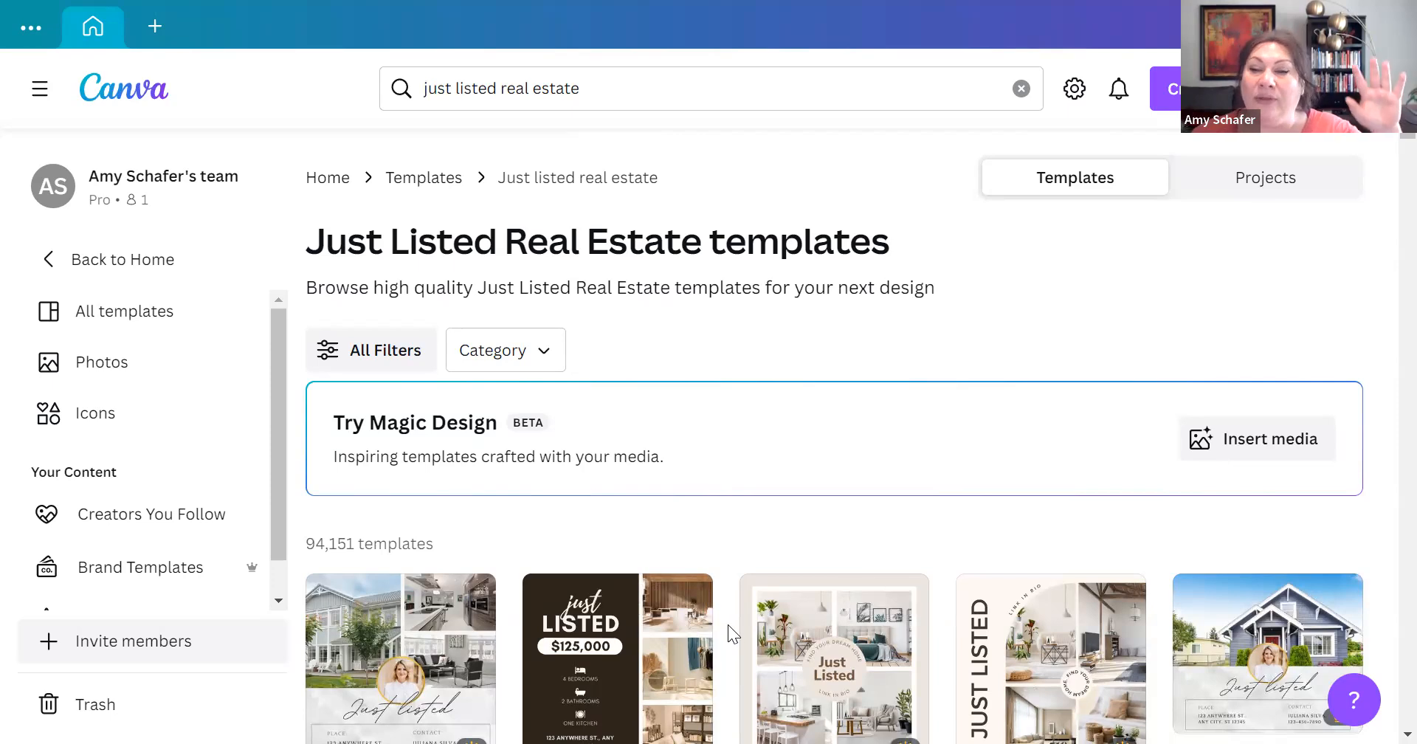
# Step: Examine which formats the just listed templates come in, such as Instagram posts, Facebook posts, videos, flyers and postcards
pyautogui.scroll(-2, 728, 624)
pyautogui.scroll(-2, 727, 624)
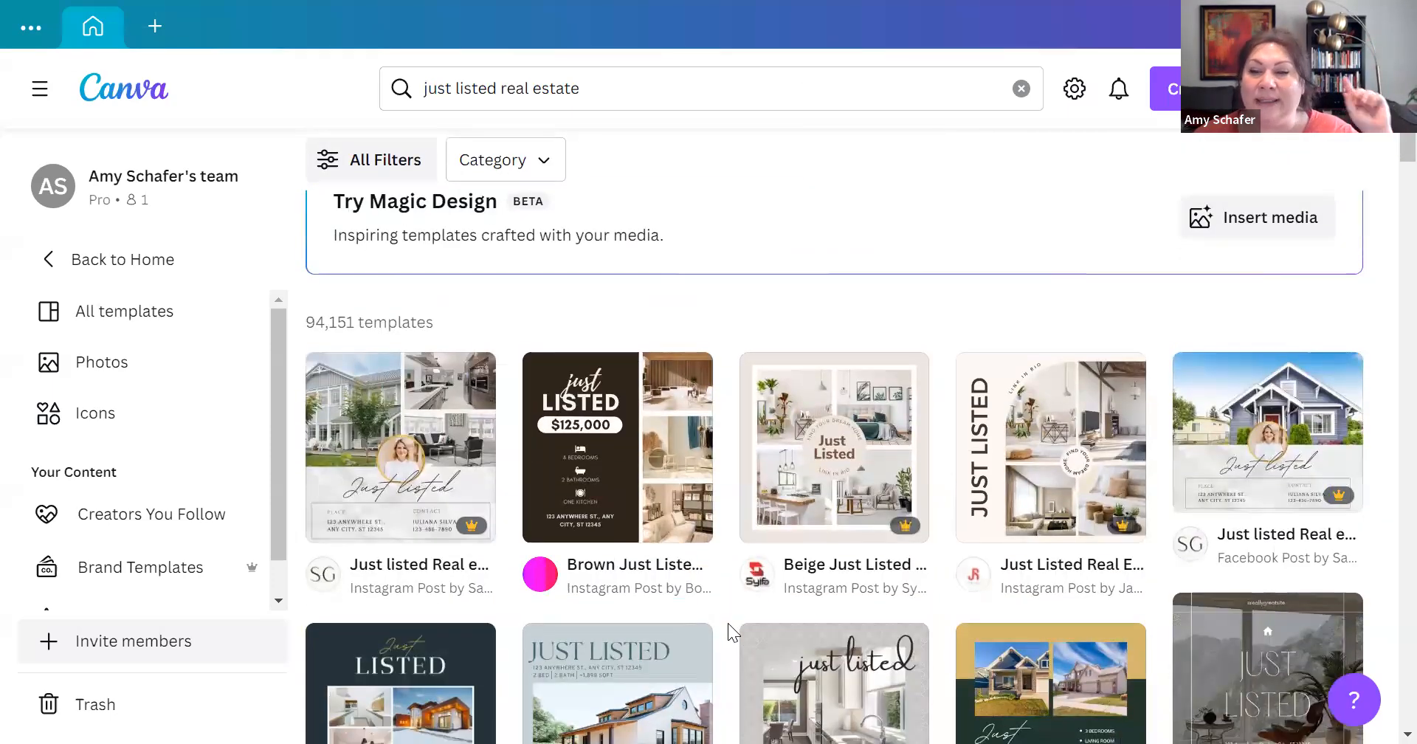
pyautogui.scroll(-4, 728, 620)
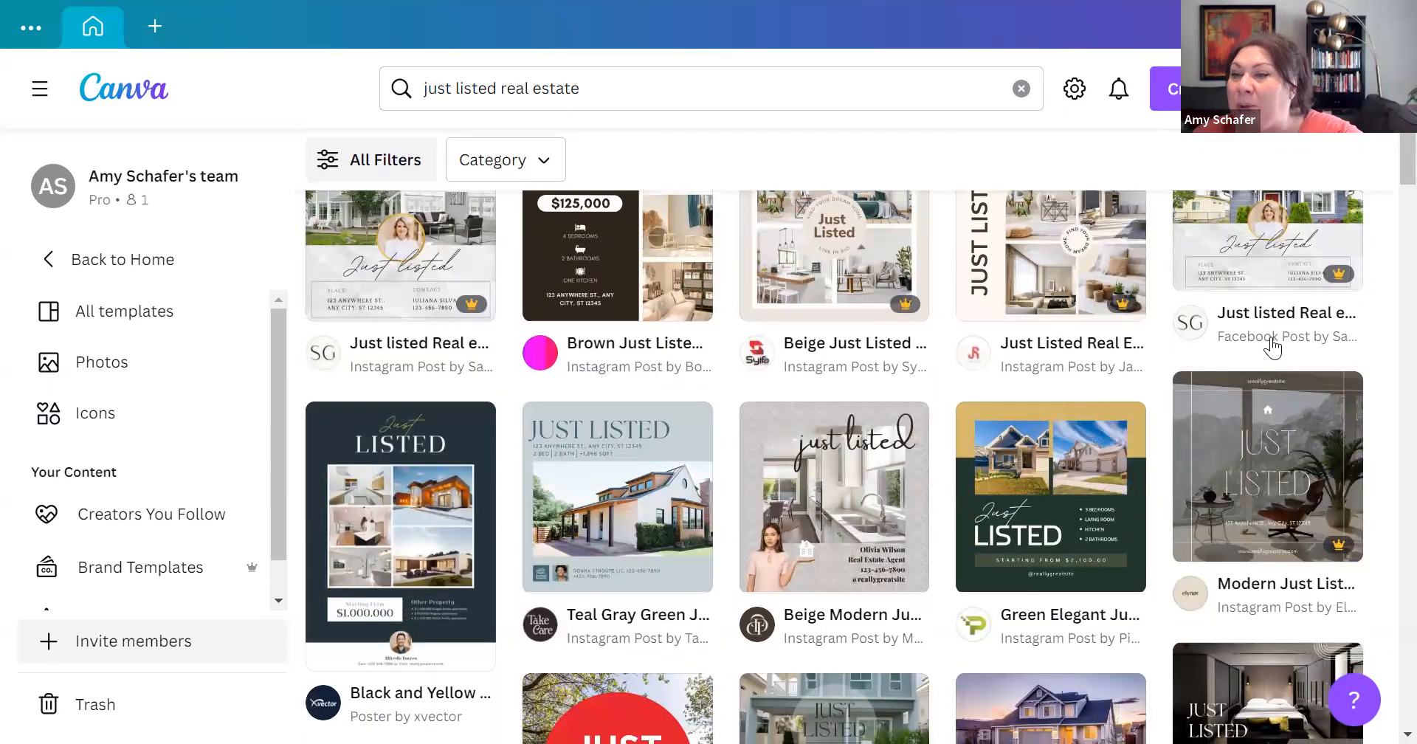
pyautogui.scroll(-1, 860, 590)
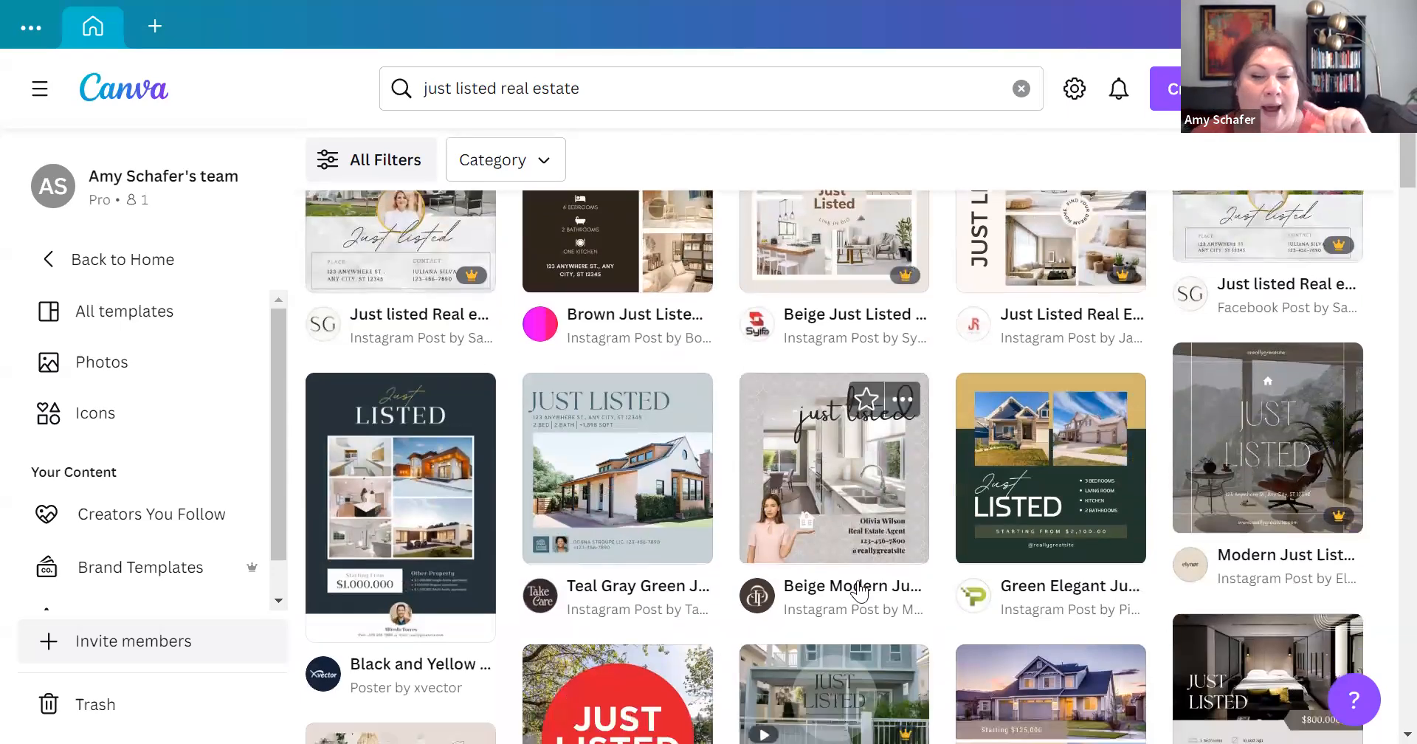
pyautogui.scroll(-3, 860, 590)
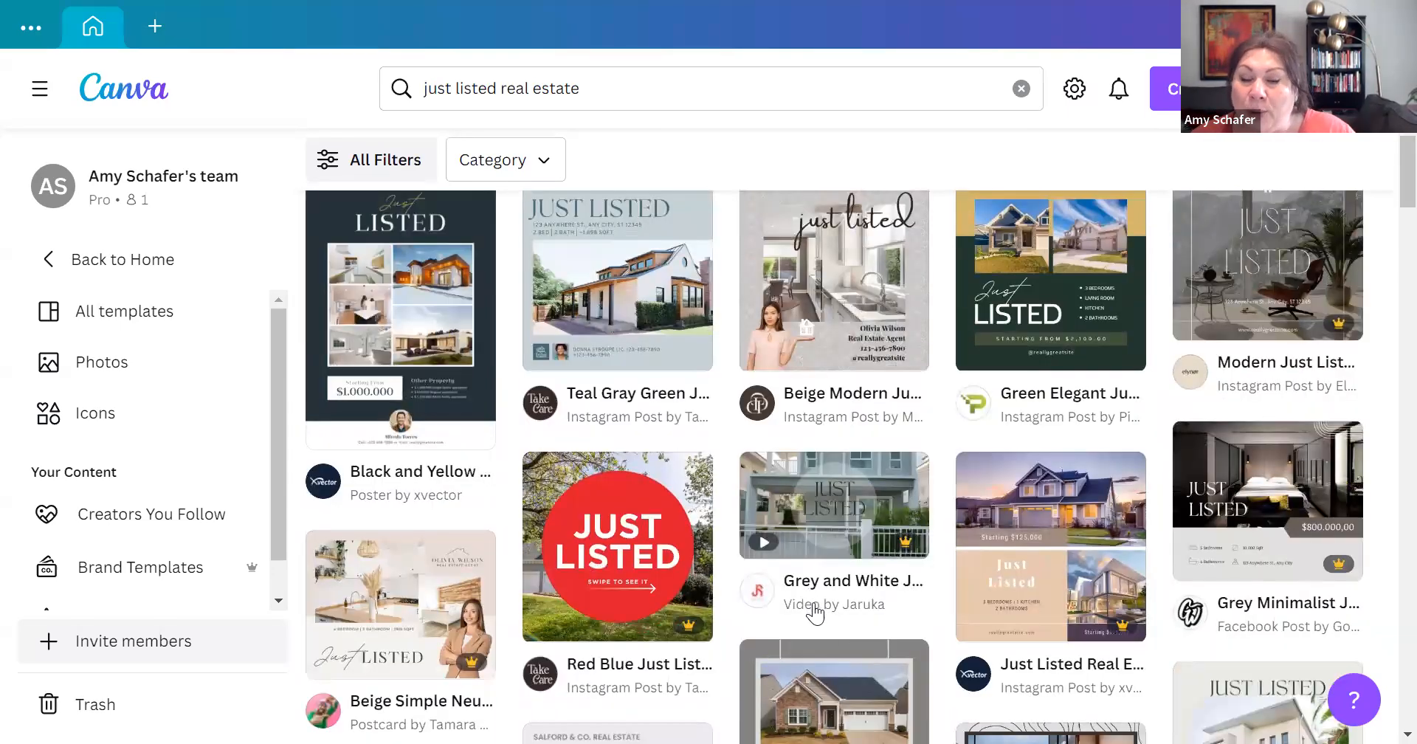
pyautogui.scroll(-4, 815, 614)
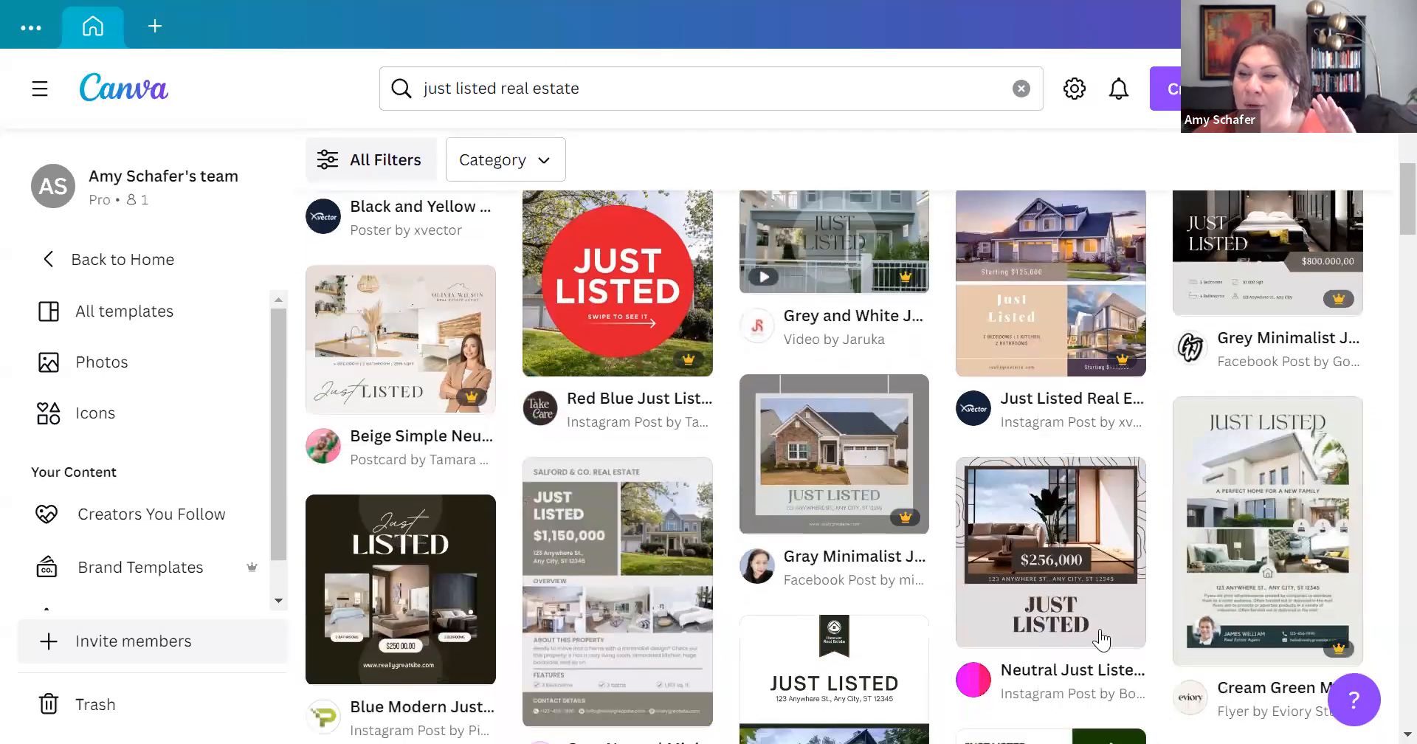
pyautogui.scroll(-3, 1101, 639)
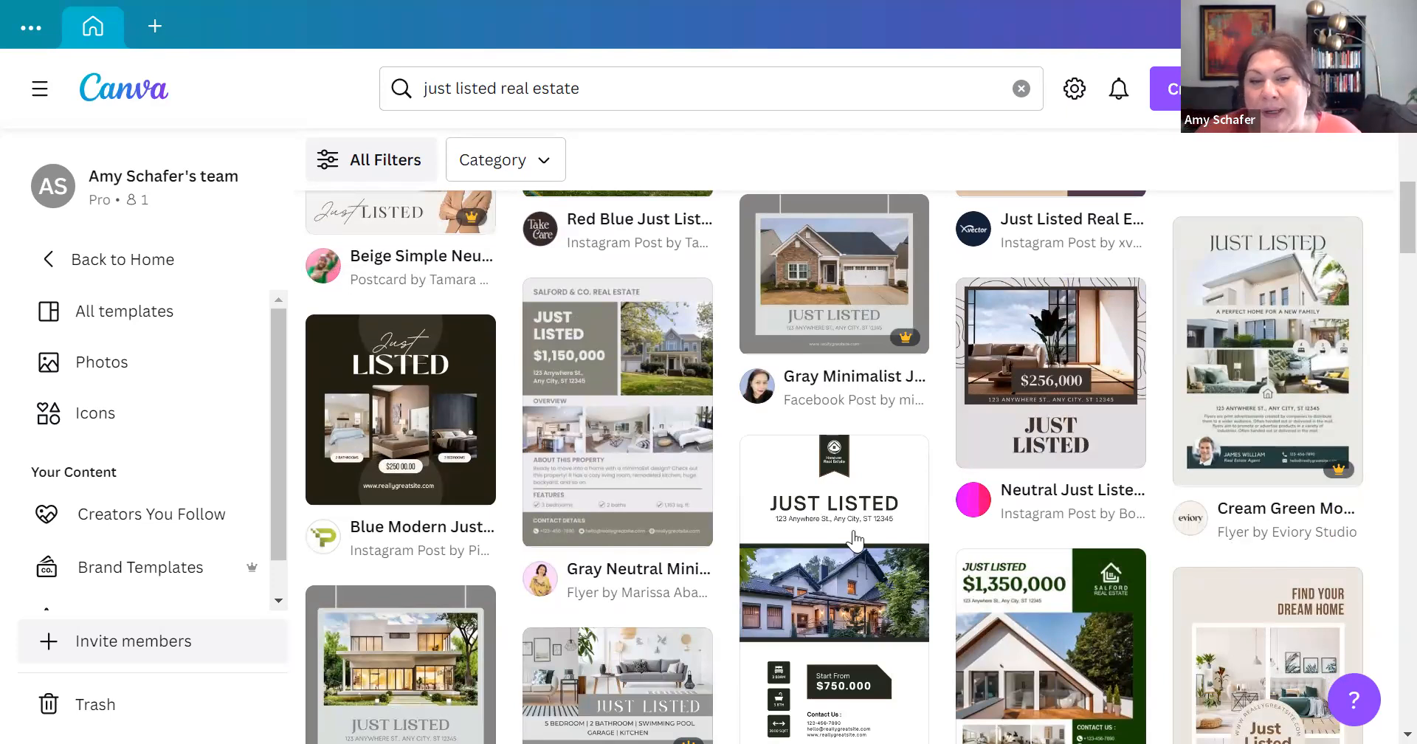
pyautogui.scroll(-2, 847, 541)
pyautogui.scroll(-3, 848, 541)
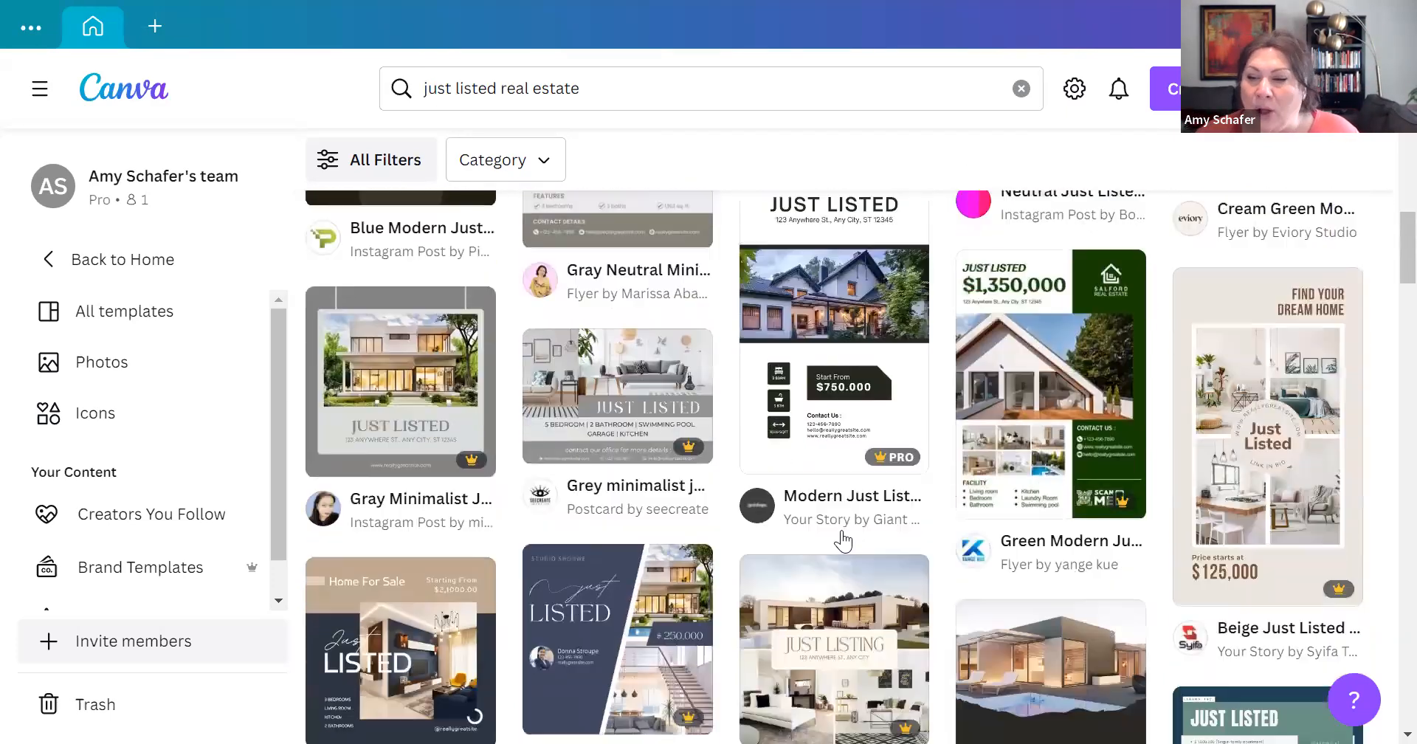
# Step: Filter the just listed real estate templates to the Instagram Posts category under Social Media
pyautogui.scroll(-3, 842, 541)
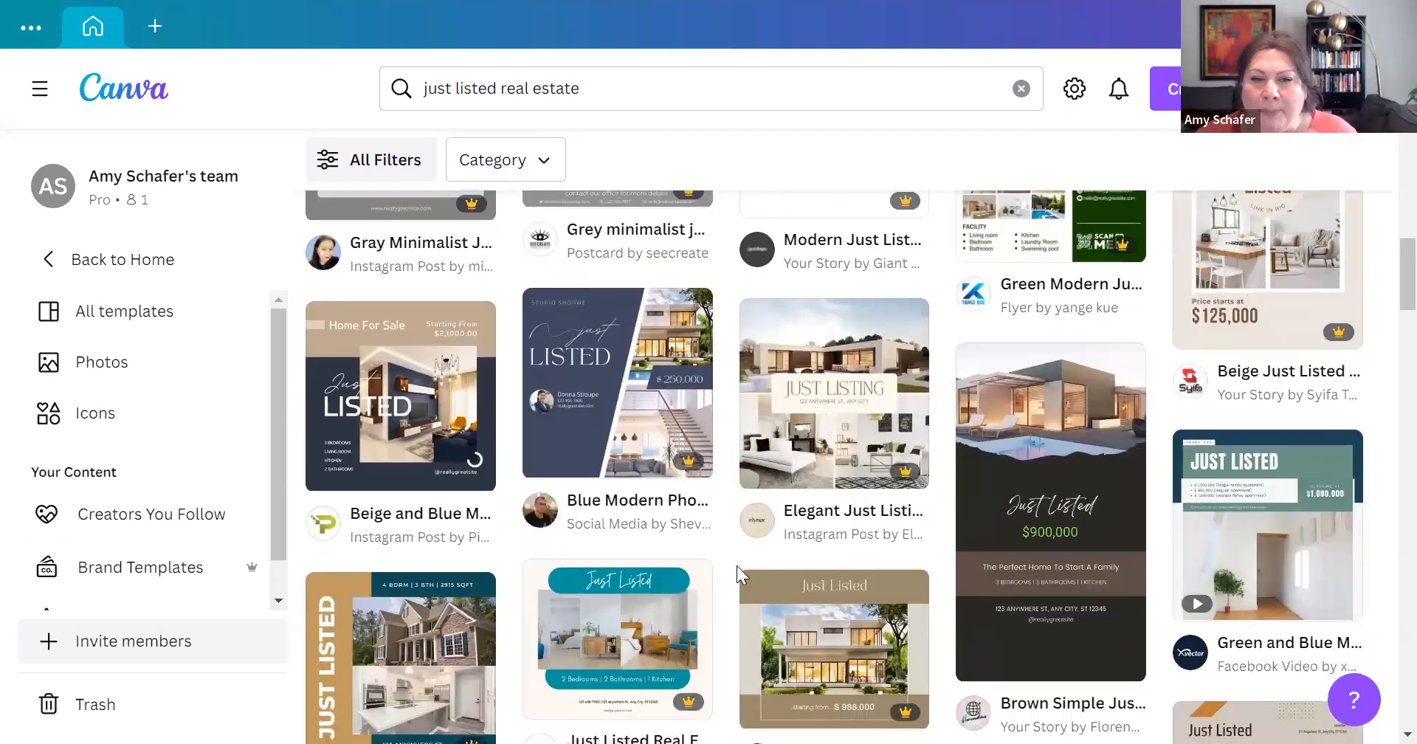
pyautogui.scroll(3, 812, 604)
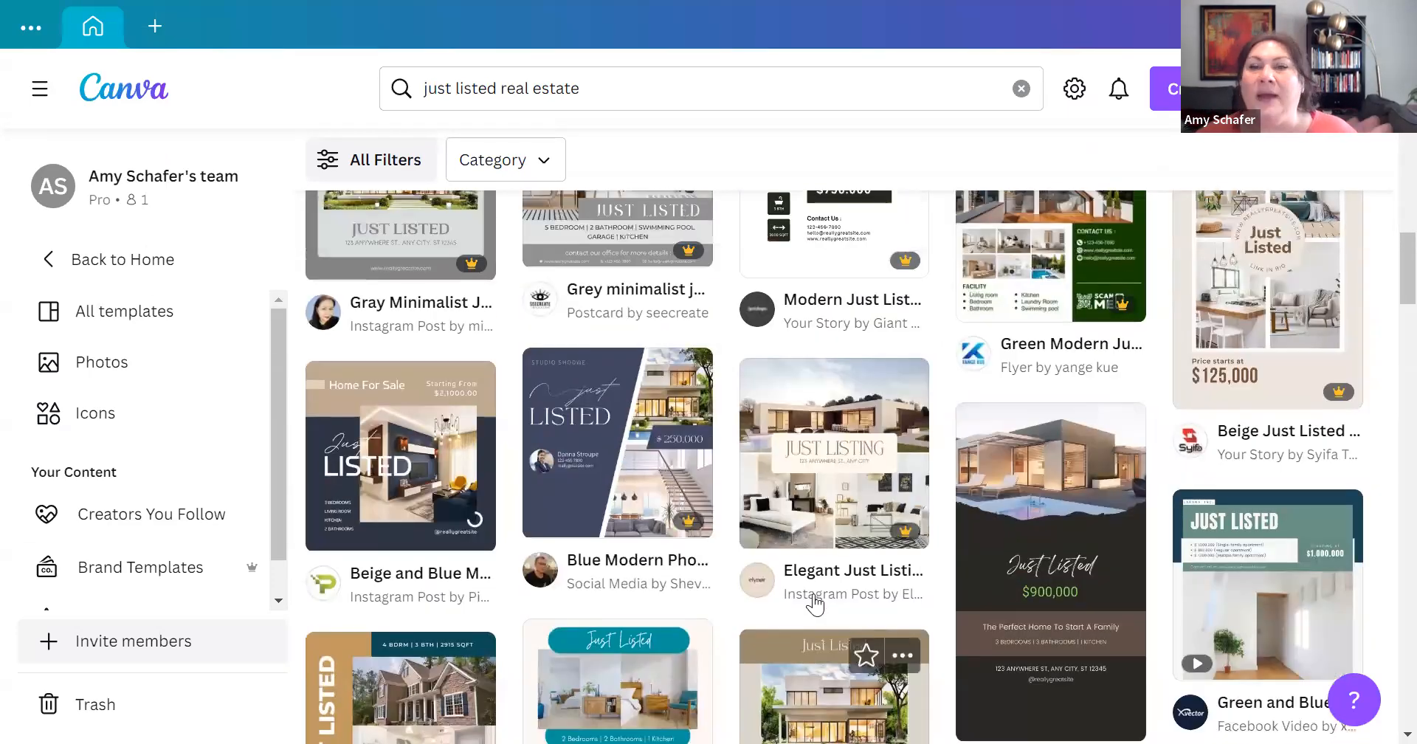
pyautogui.scroll(10, 813, 604)
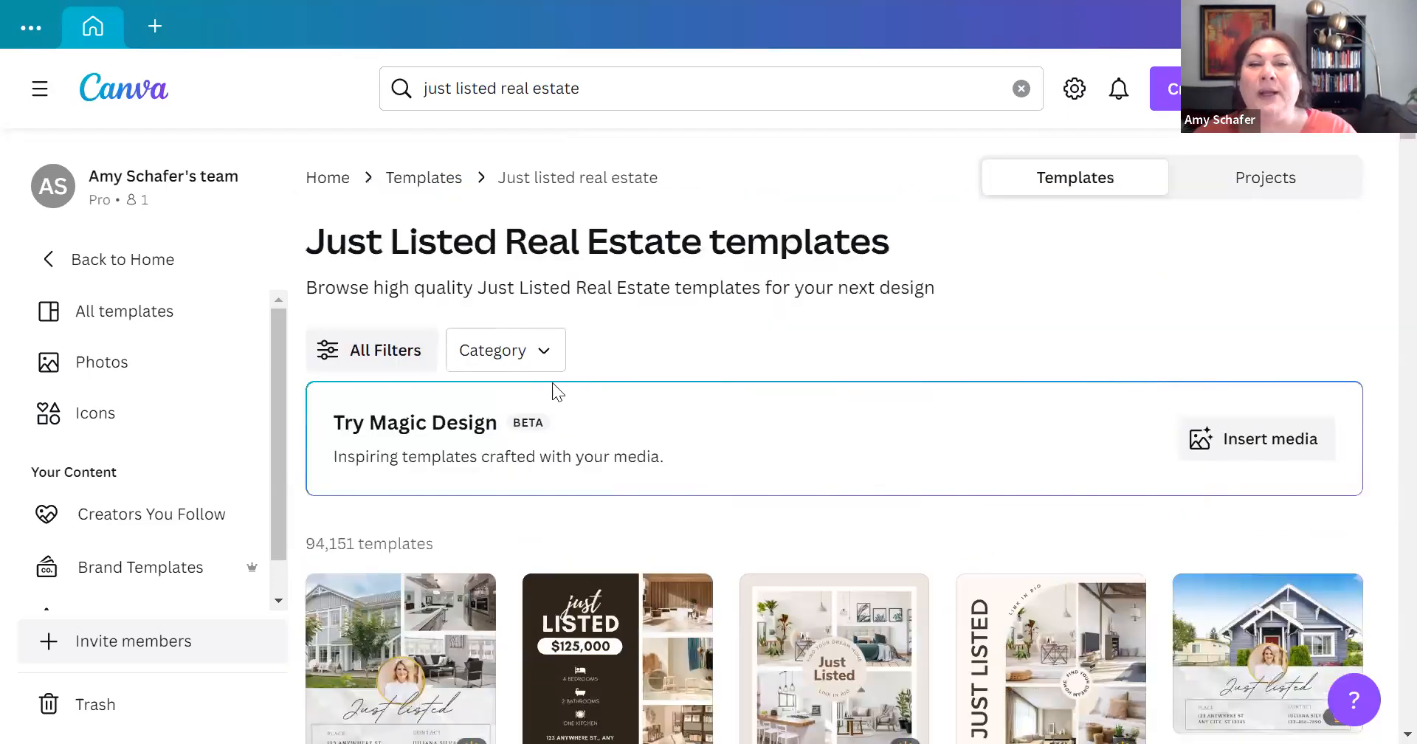
pyautogui.click(546, 362)
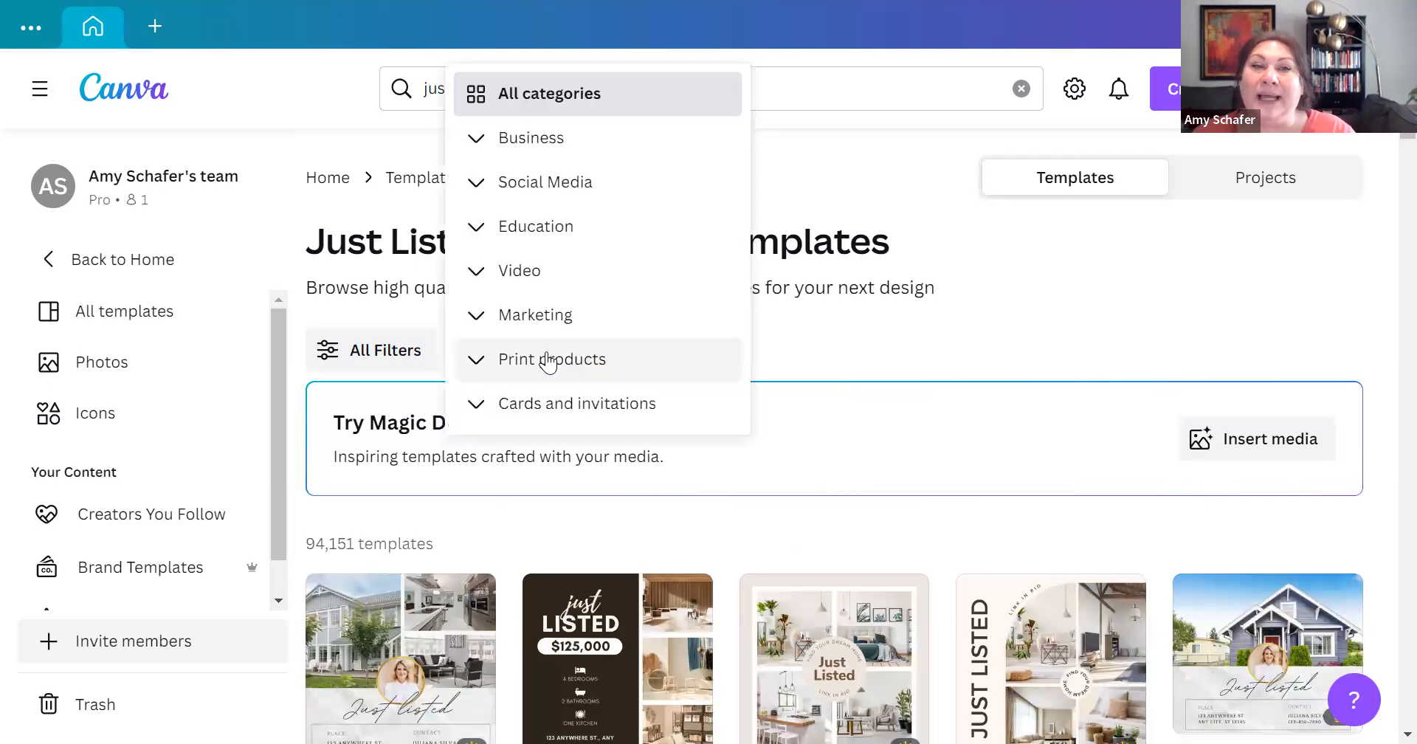
pyautogui.click(538, 195)
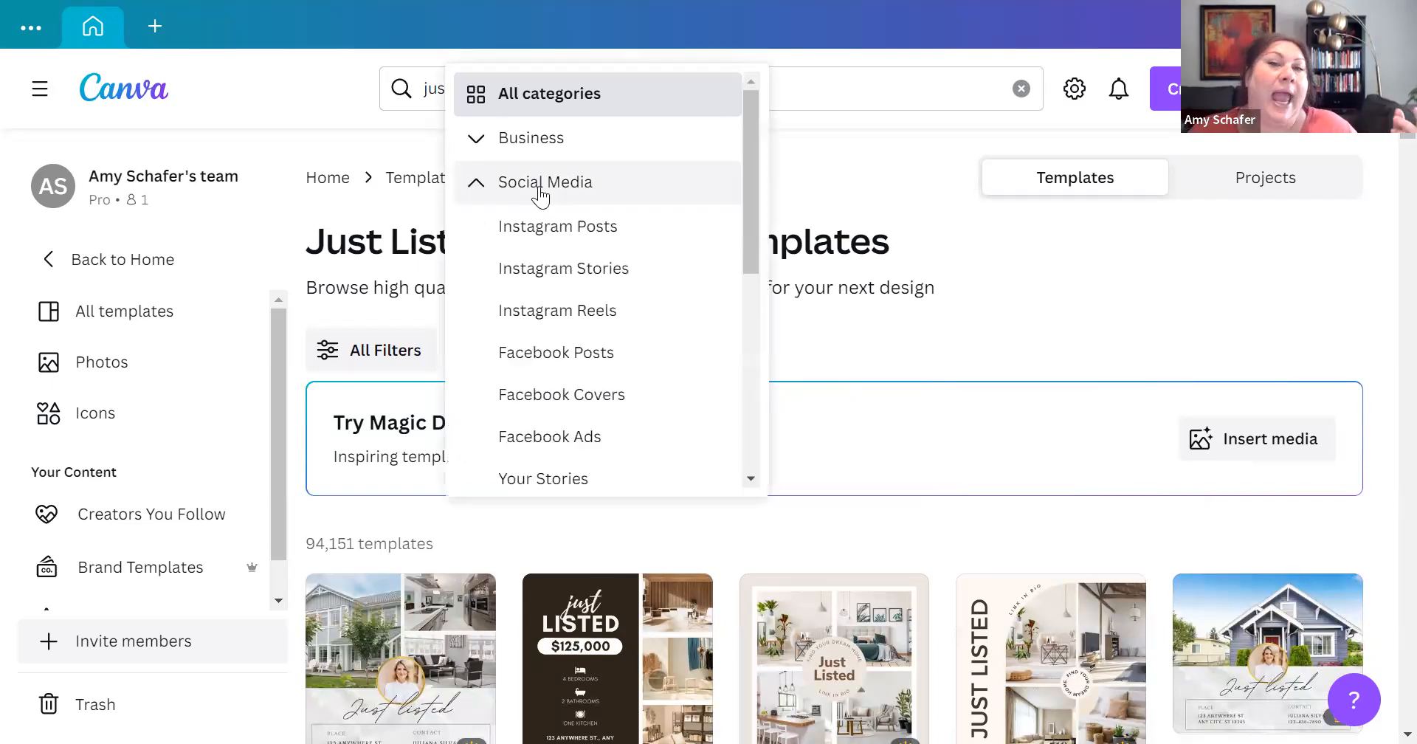
pyautogui.click(535, 229)
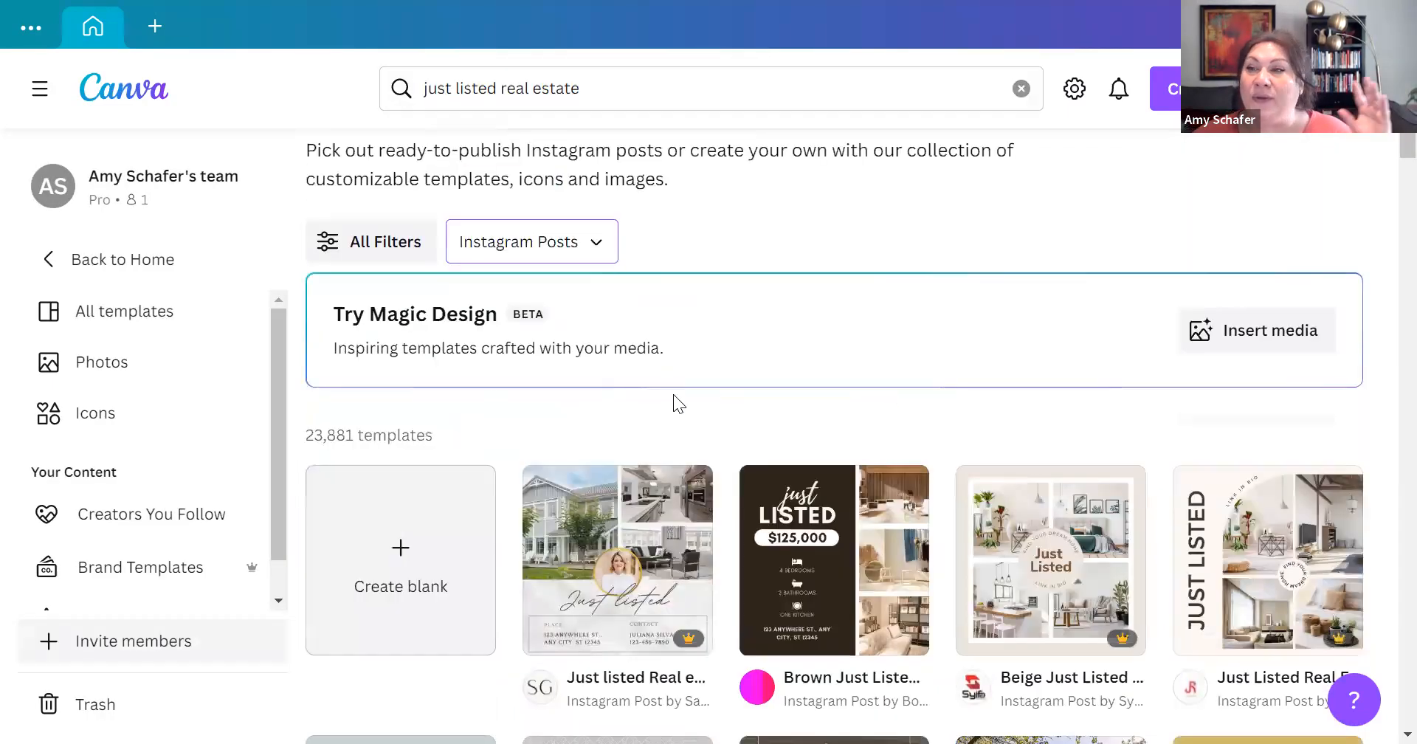
# Step: Check what the crown badge on the first just listed Instagram post template means
pyautogui.scroll(-2, 689, 412)
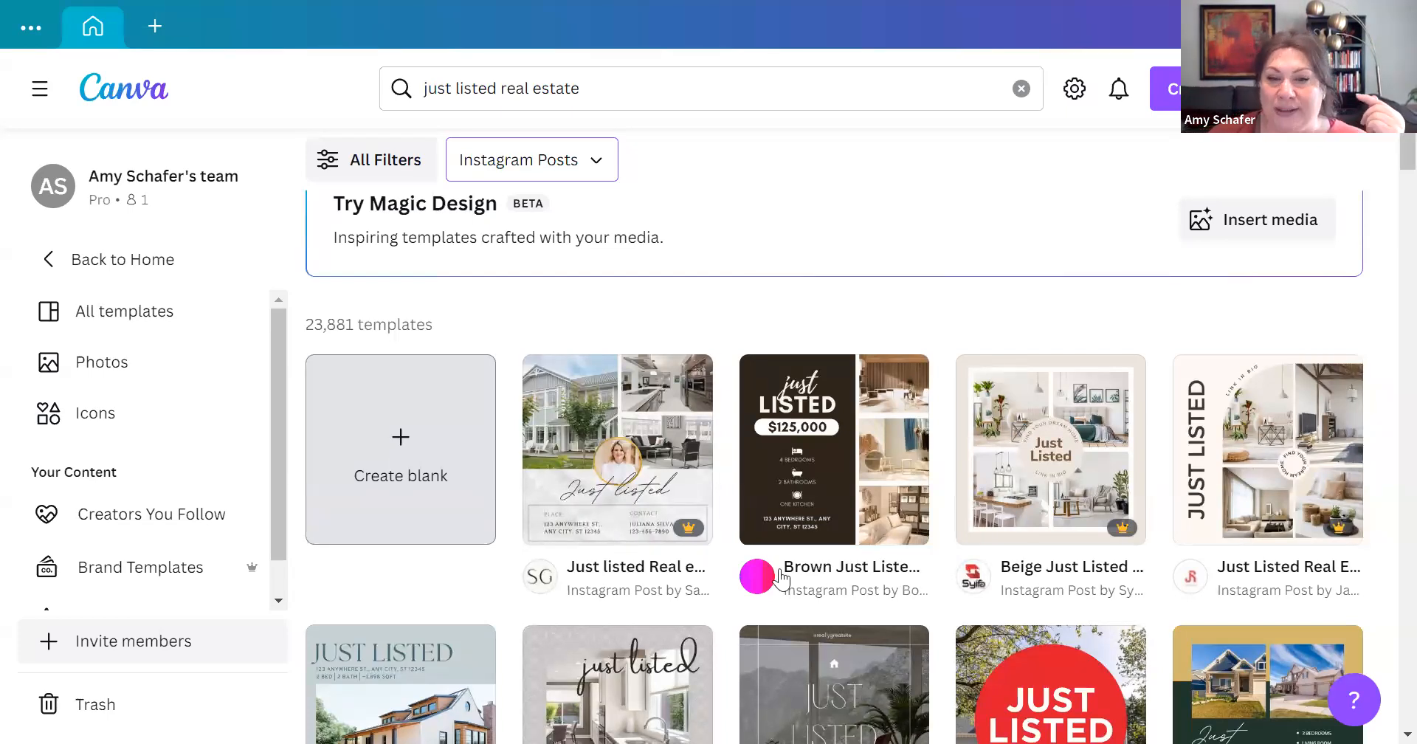
pyautogui.moveTo(666, 529)
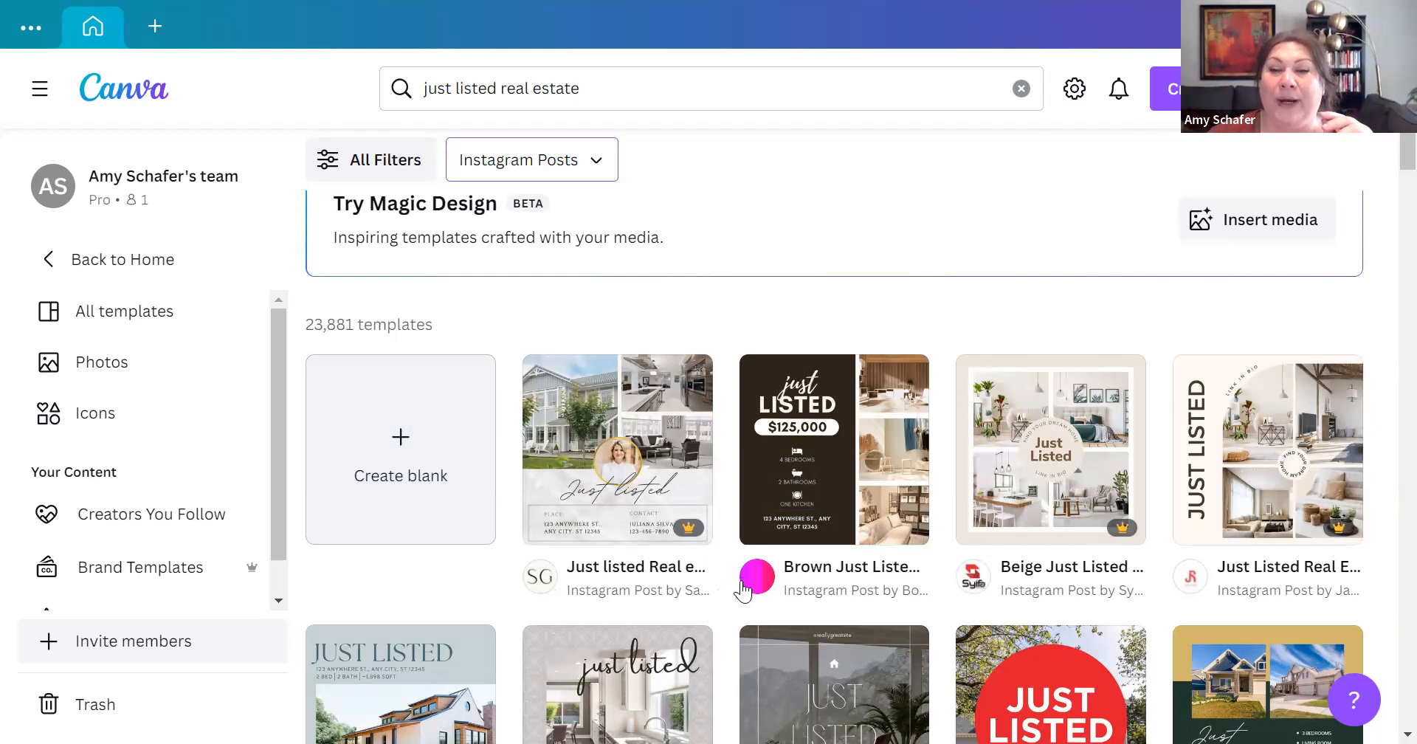
pyautogui.moveTo(675, 533)
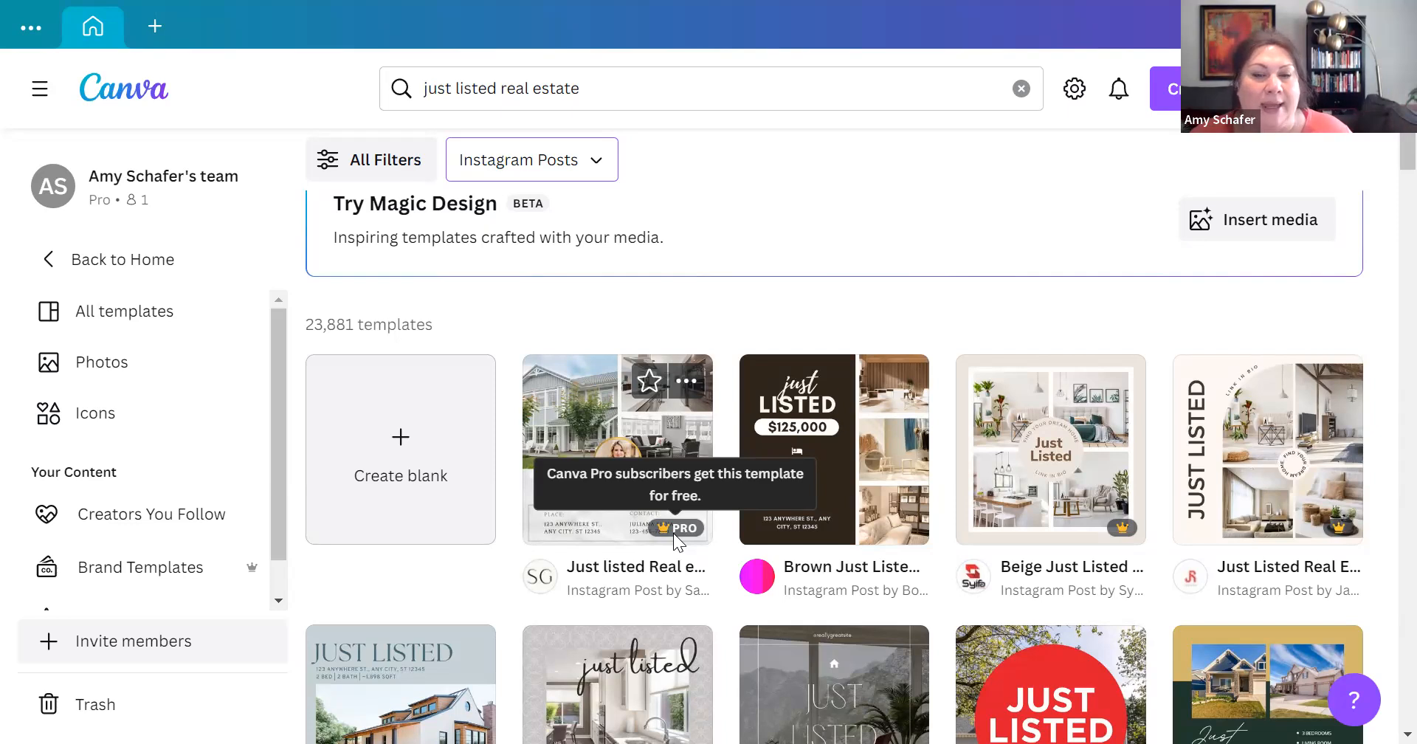
# Step: Browse the just listed Instagram post templates, comparing layouts, colours and photo arrangements, down to the beige Just Sold design with the tan sofa
pyautogui.scroll(-2, 678, 529)
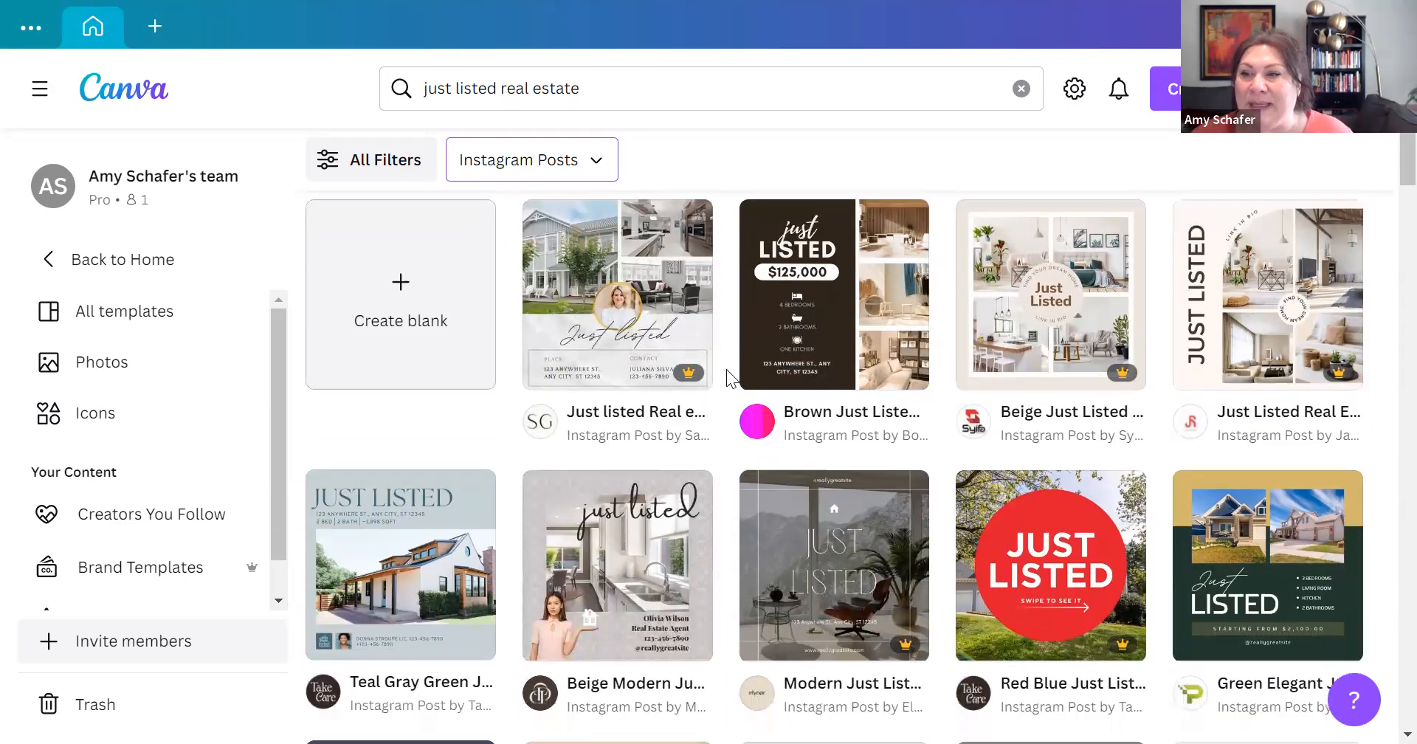
pyautogui.scroll(-2, 726, 369)
pyautogui.scroll(-2, 726, 369)
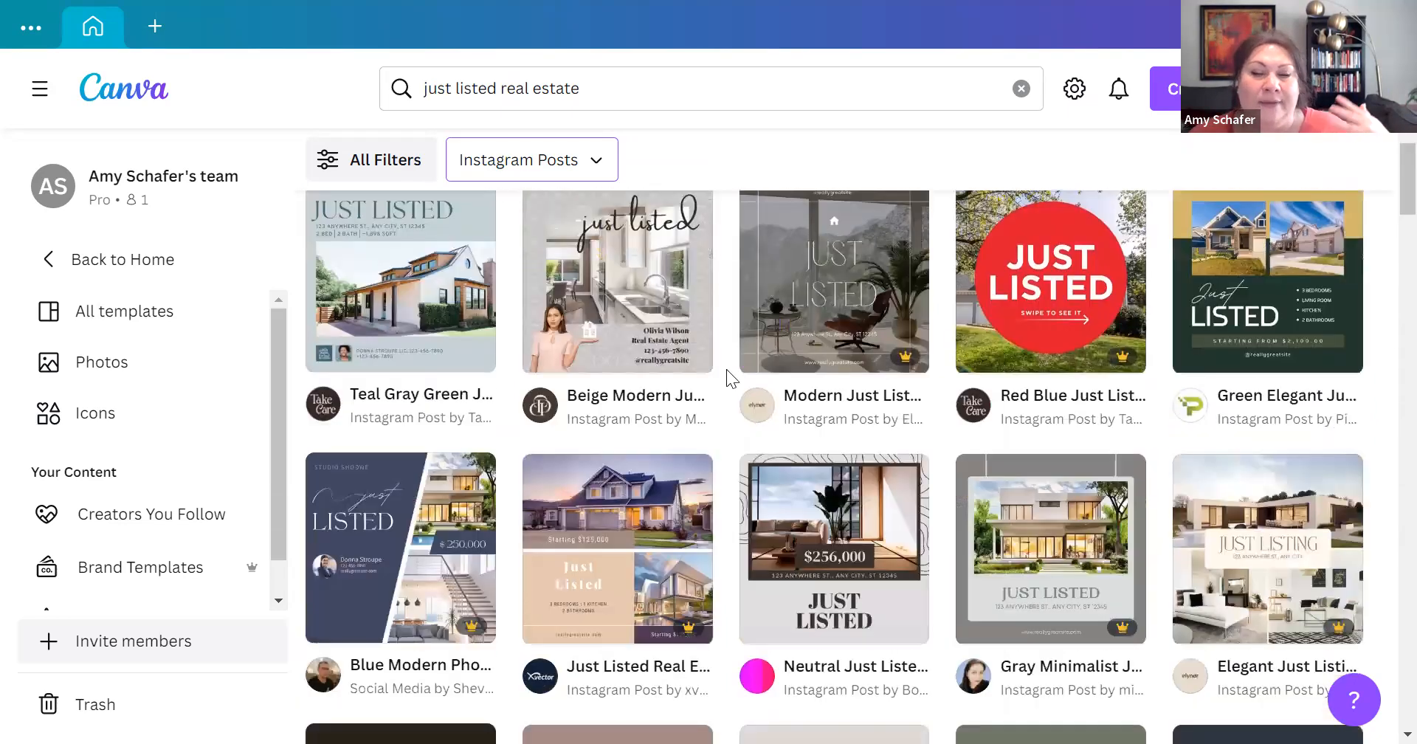
pyautogui.scroll(-4, 726, 369)
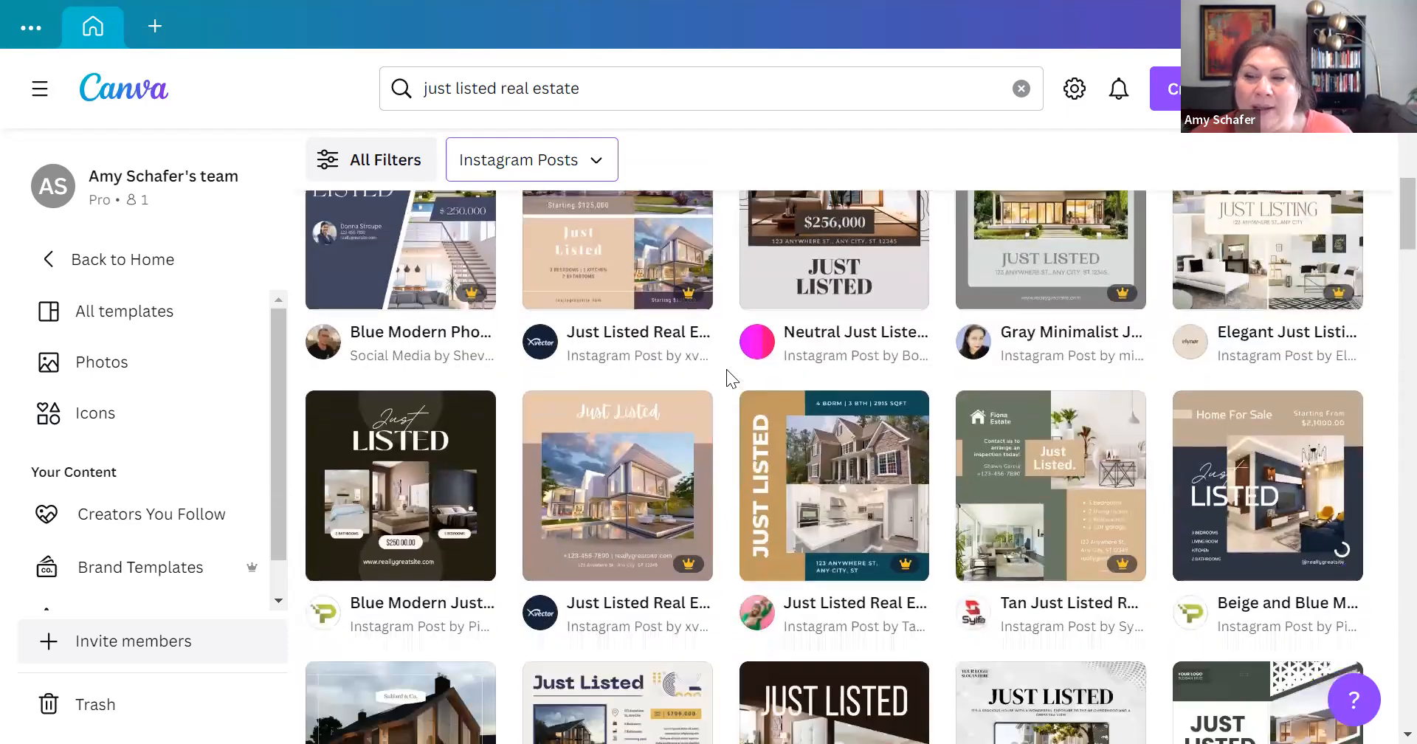
pyautogui.scroll(-1, 726, 369)
pyautogui.scroll(-2, 726, 369)
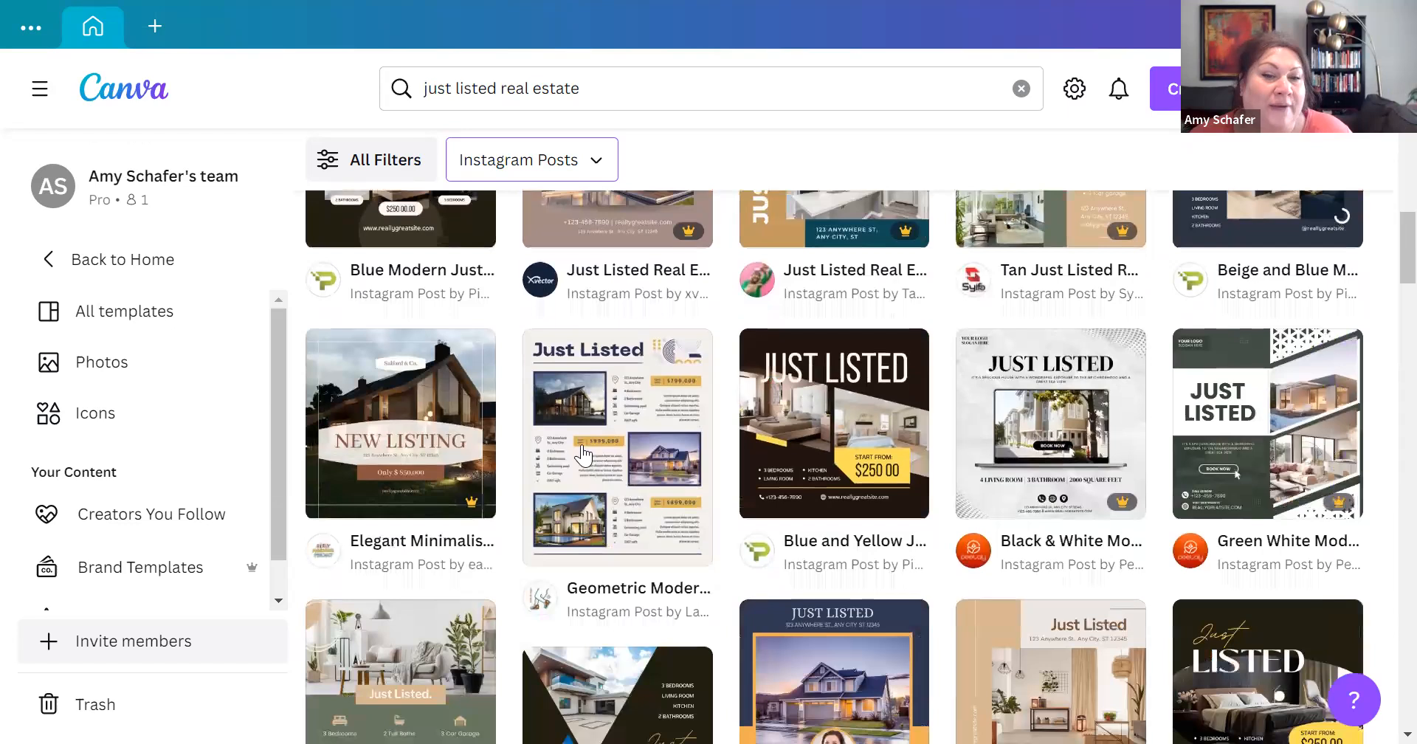
pyautogui.moveTo(584, 452)
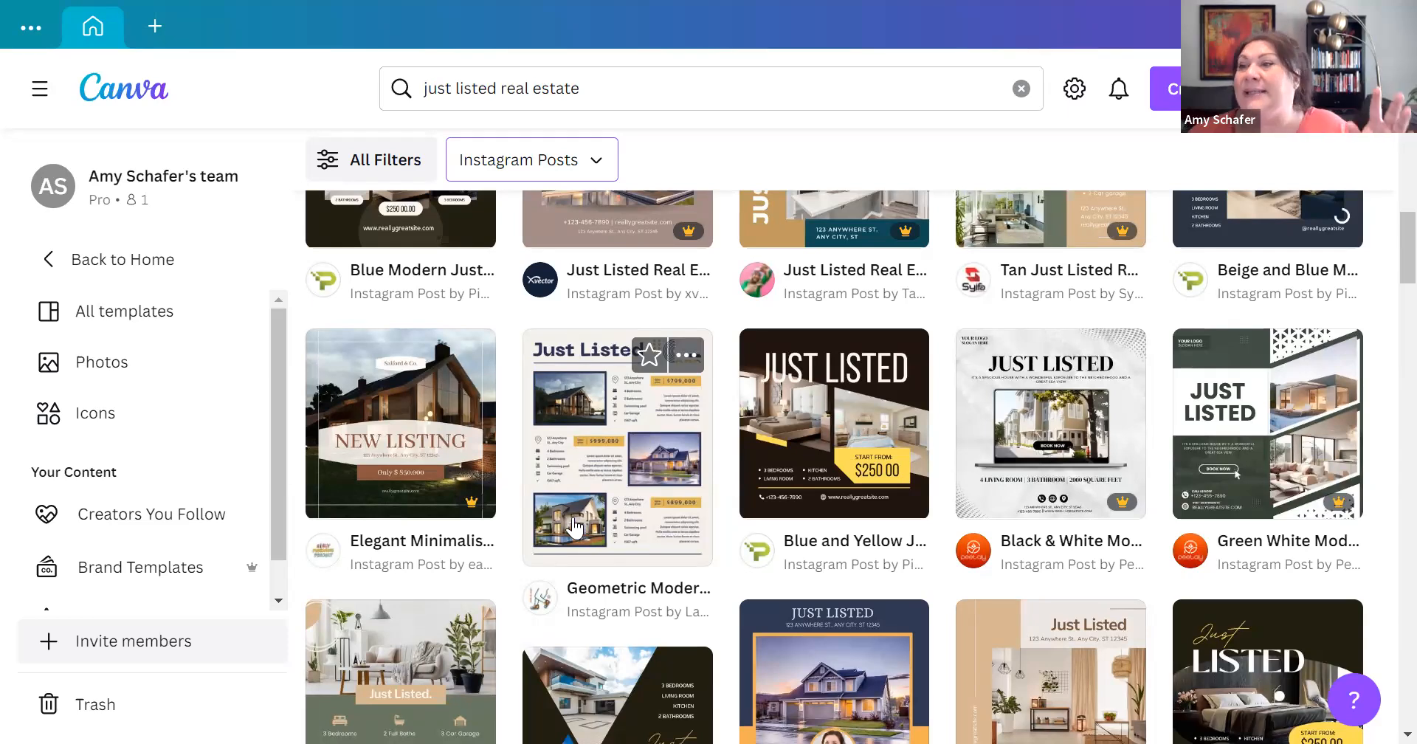
pyautogui.scroll(-3, 574, 529)
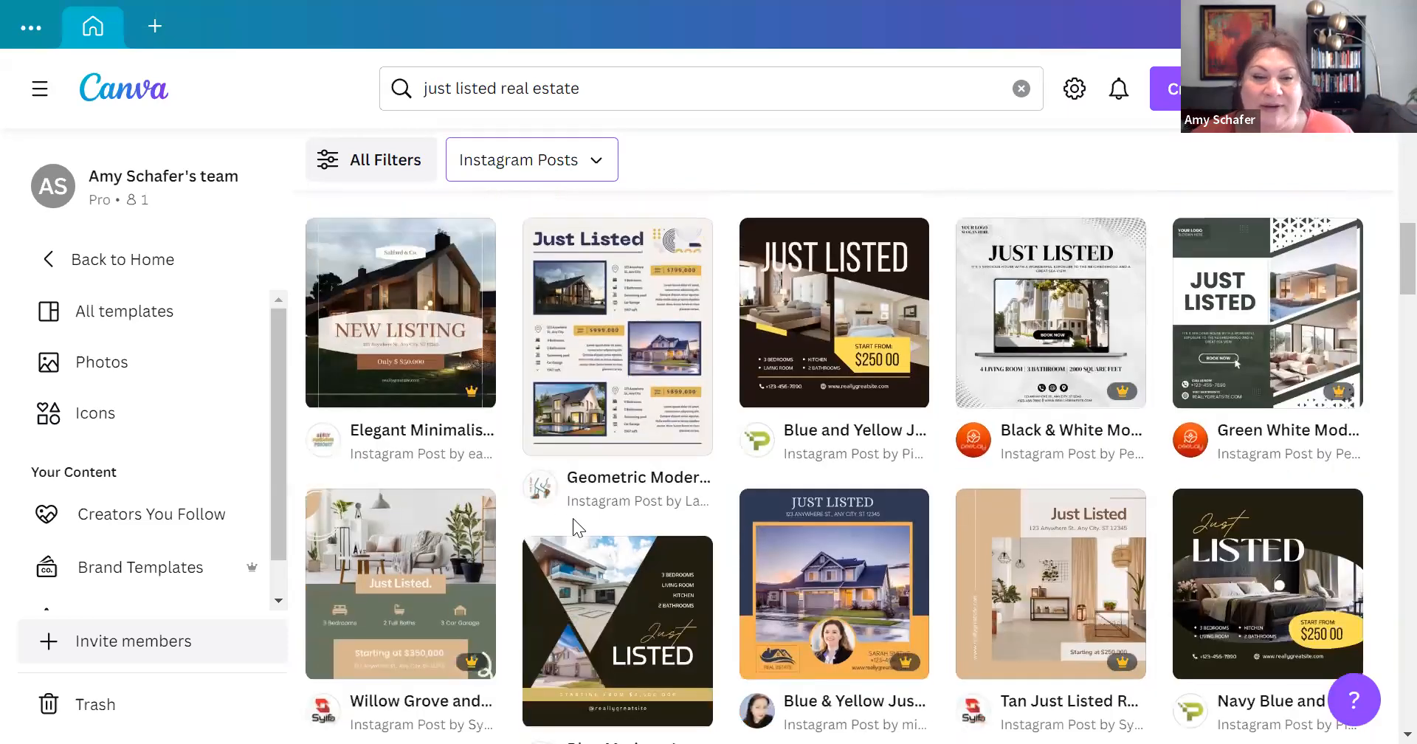
pyautogui.scroll(-4, 572, 528)
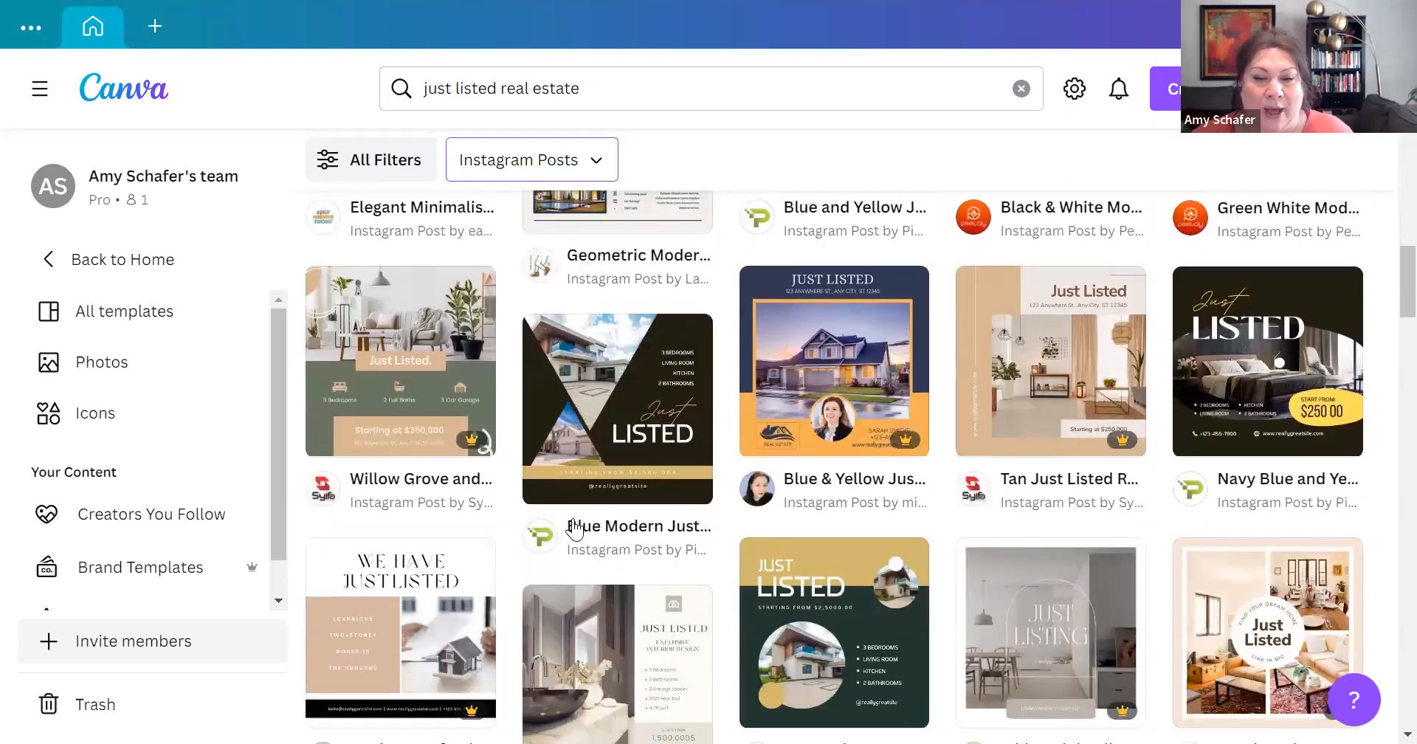
pyautogui.scroll(-4, 574, 528)
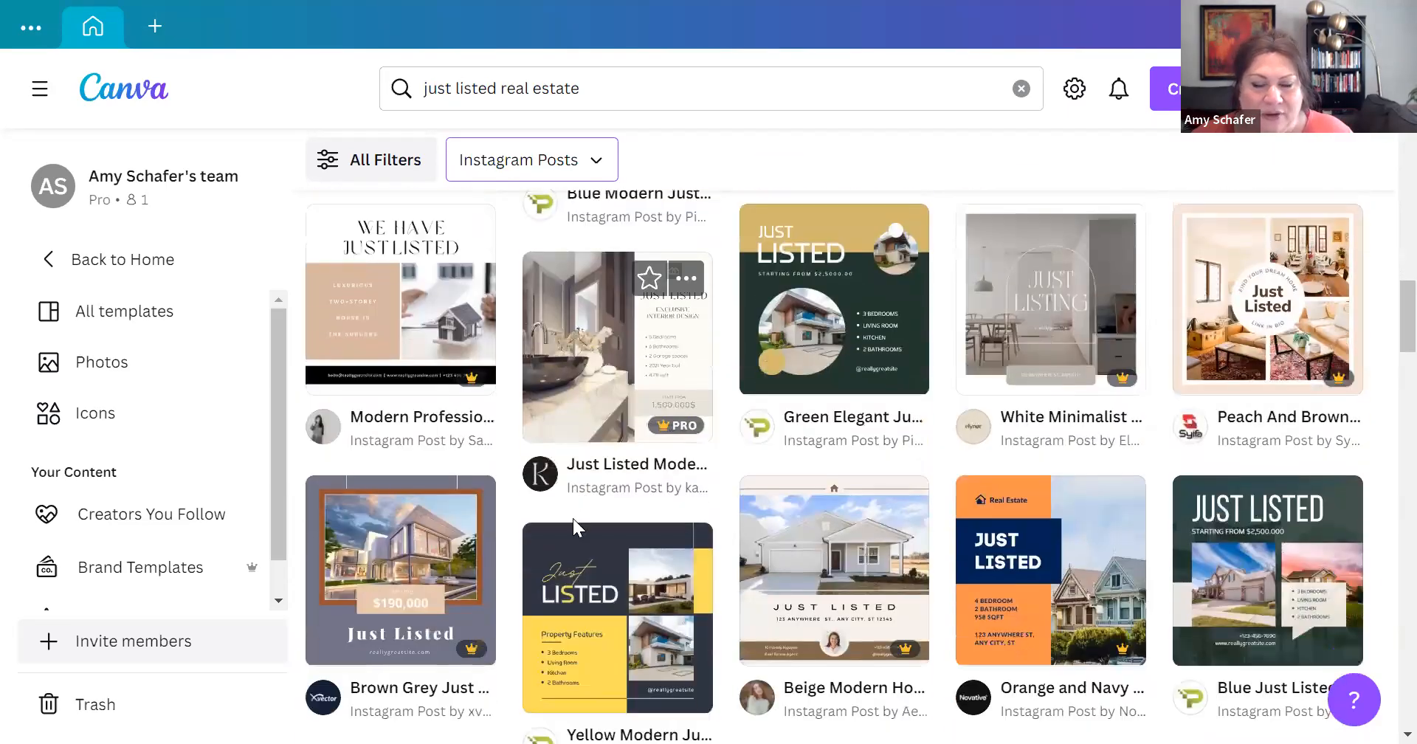
pyautogui.scroll(-5, 574, 528)
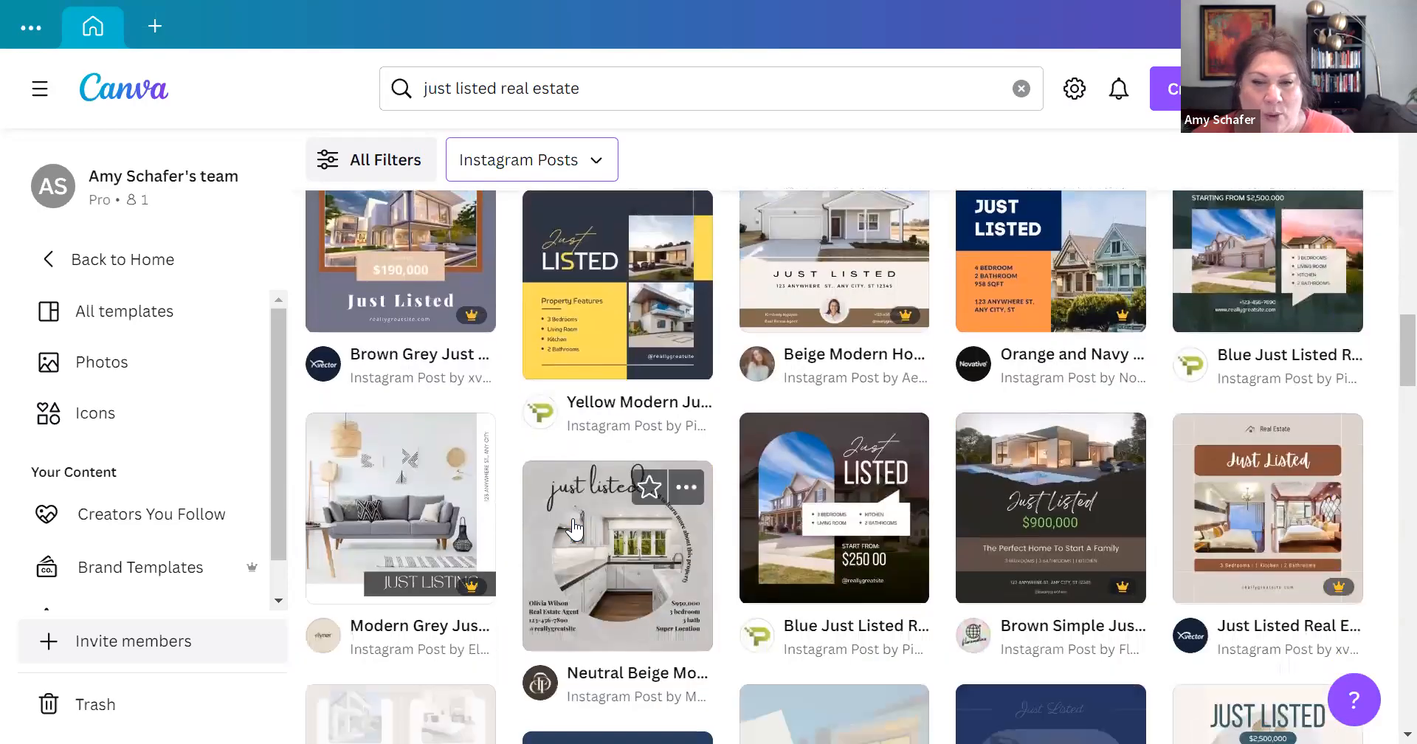
pyautogui.scroll(-6, 575, 529)
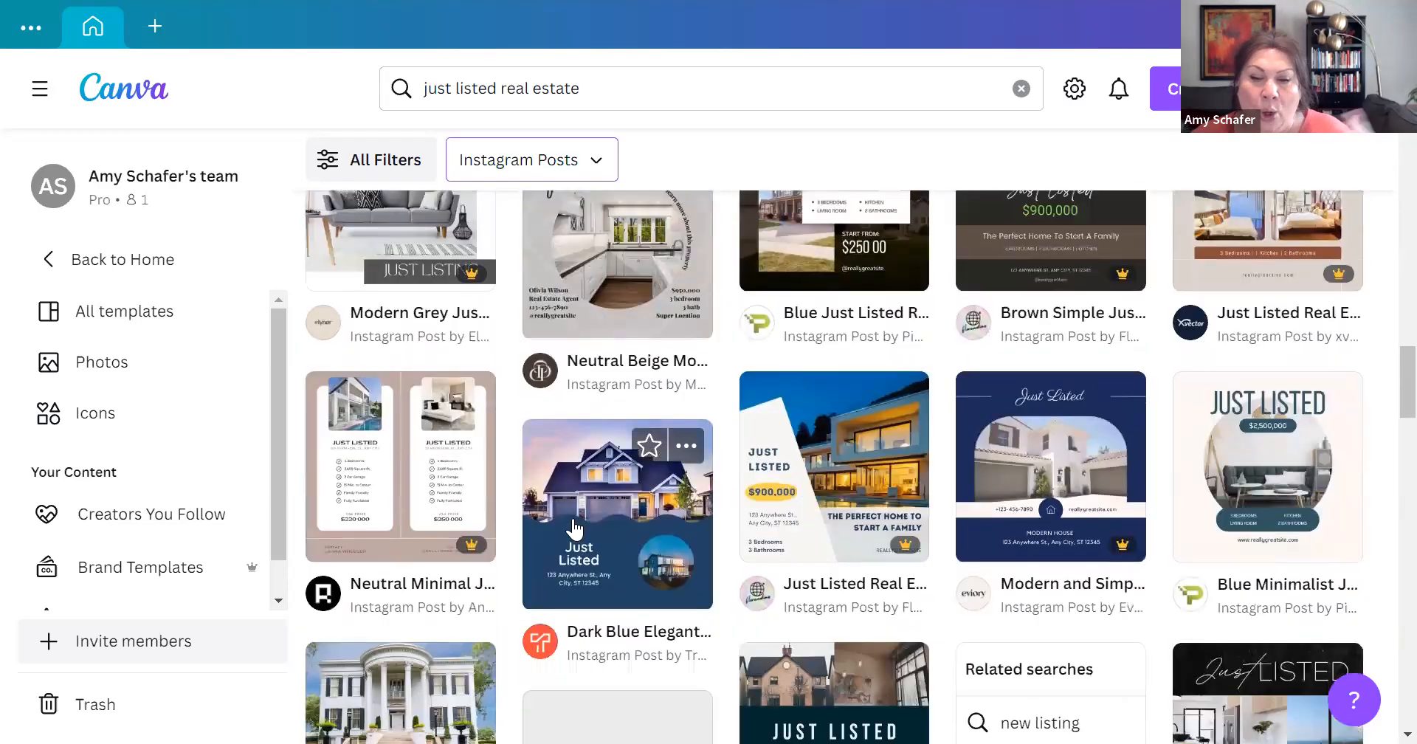
pyautogui.scroll(-6, 574, 529)
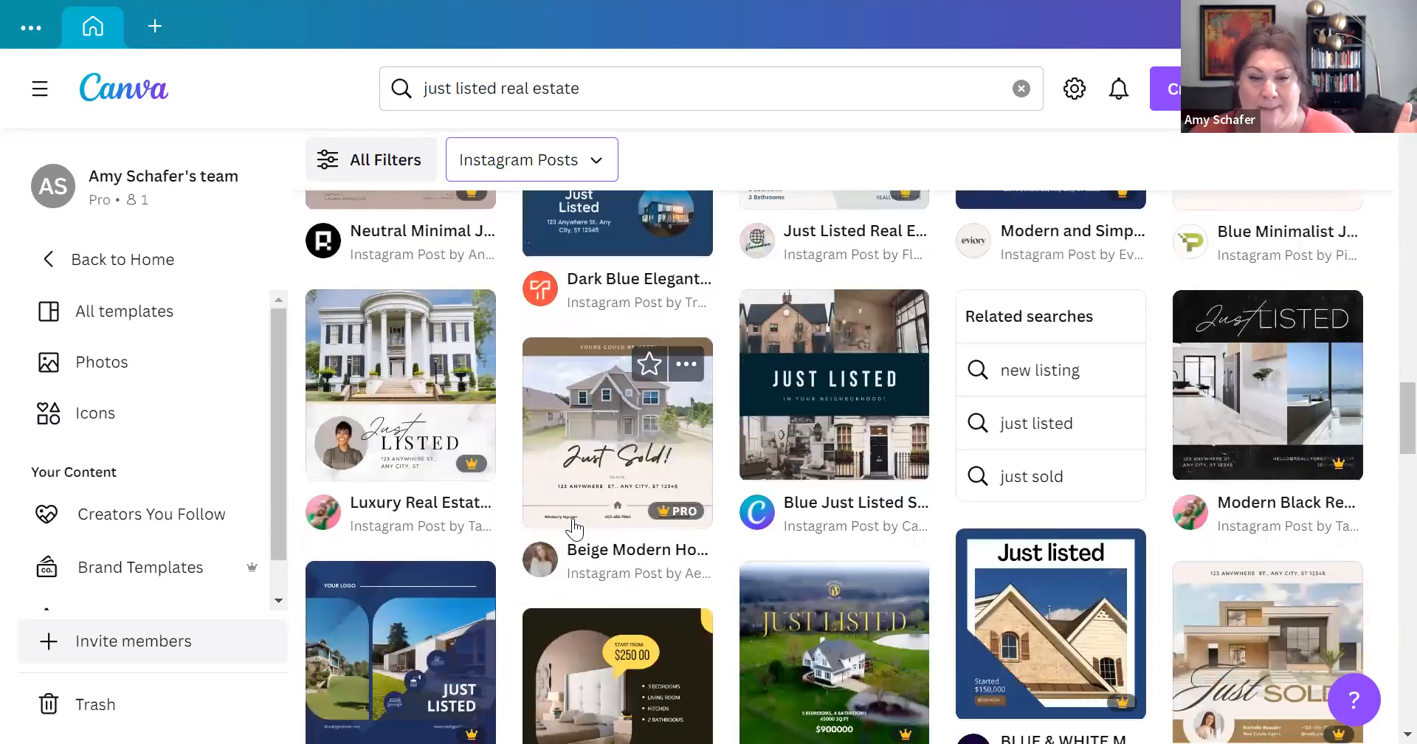
pyautogui.scroll(-3, 574, 528)
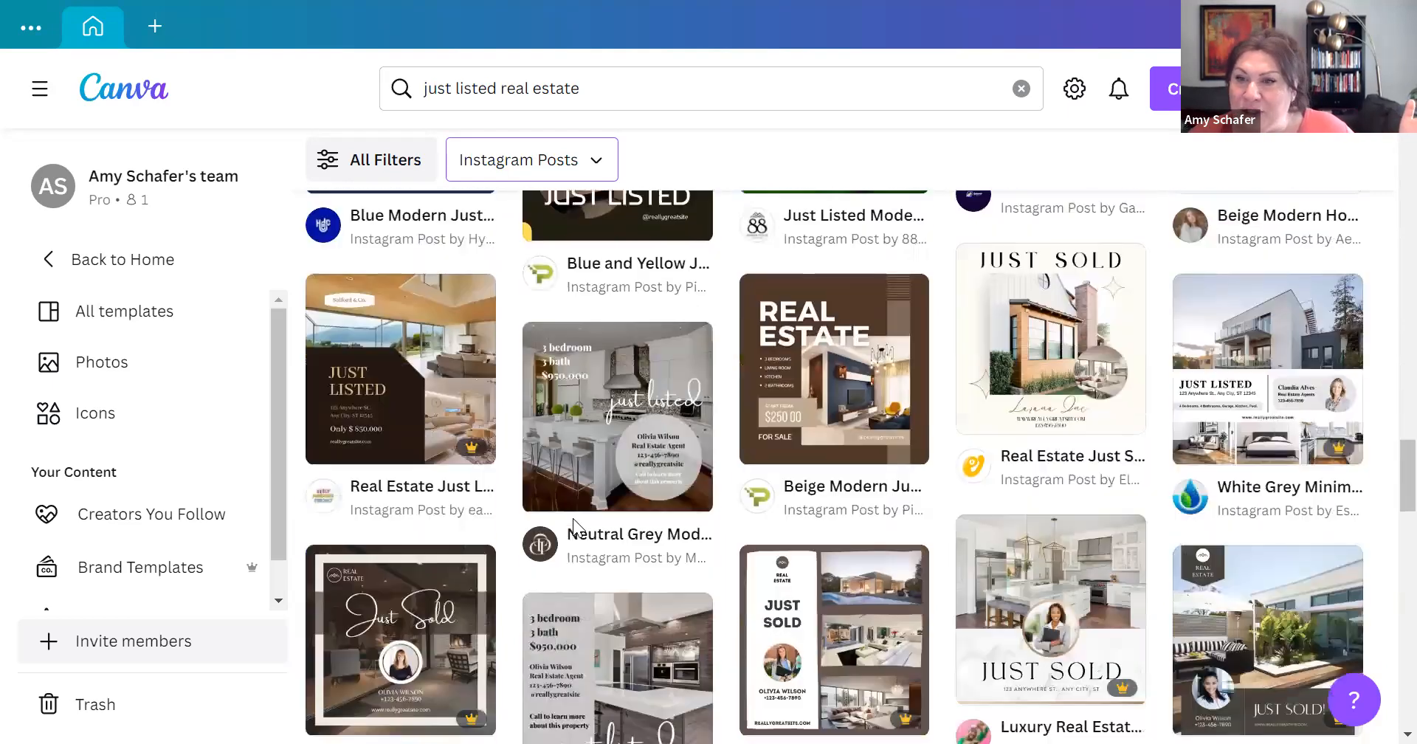
pyautogui.scroll(-4, 575, 528)
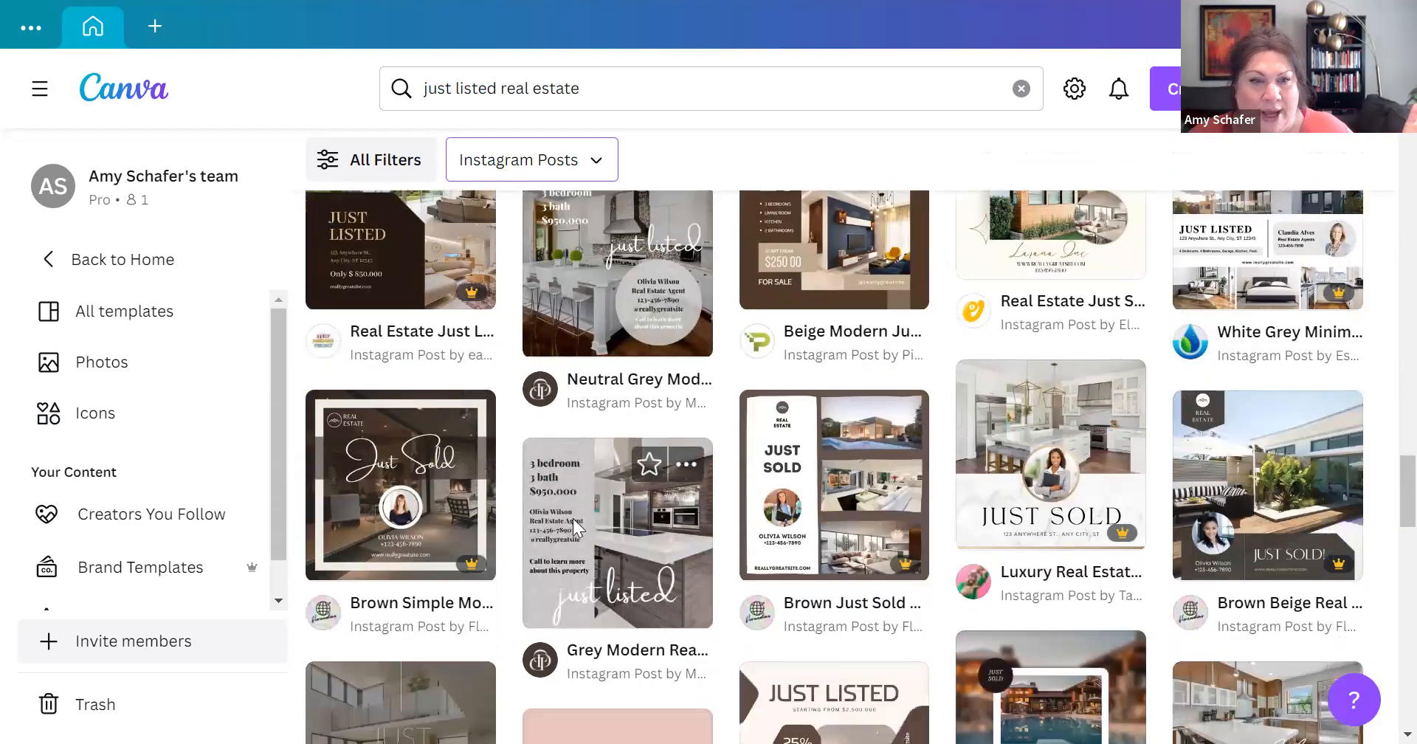
pyautogui.scroll(-6, 574, 528)
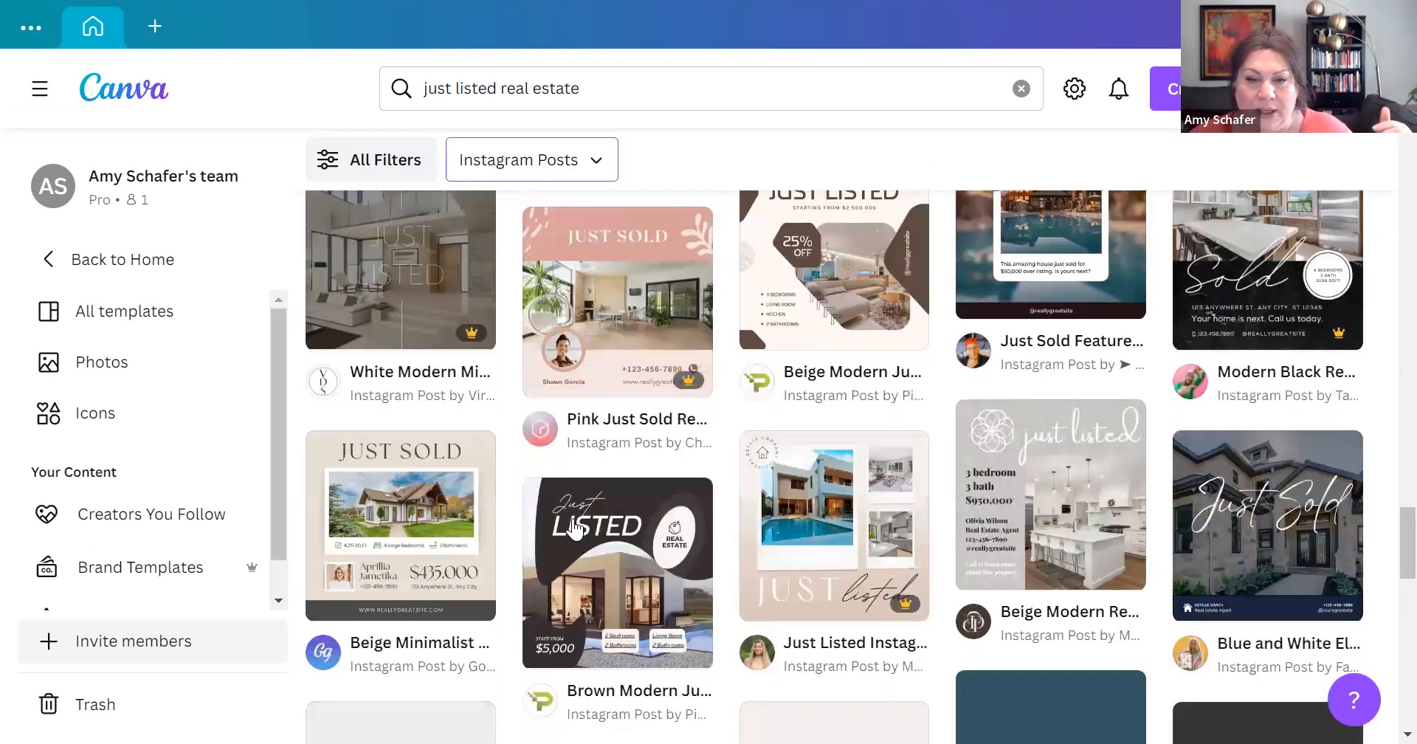
pyautogui.scroll(-3, 574, 528)
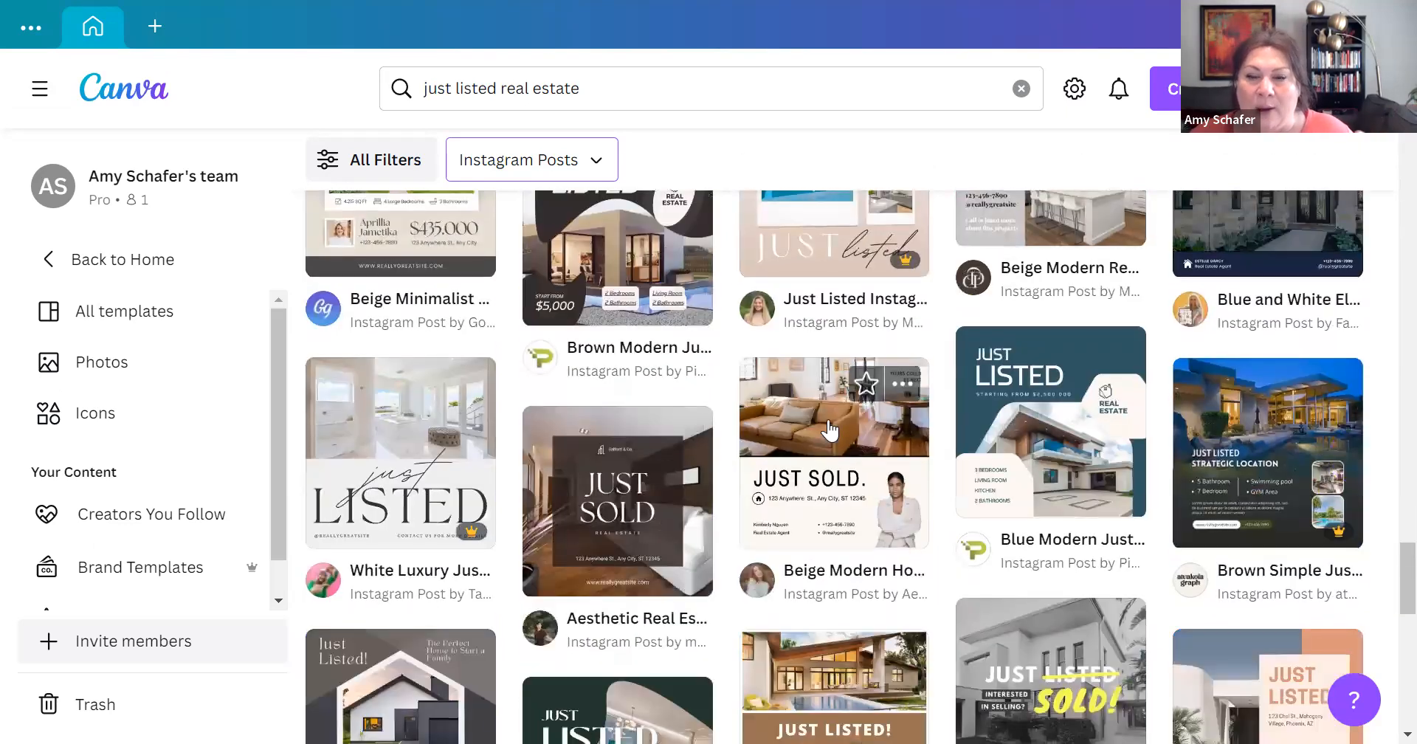
# Step: Preview the beige modern Just Sold Instagram post template with its similar designs, and open that template for customizing
pyautogui.click(829, 427)
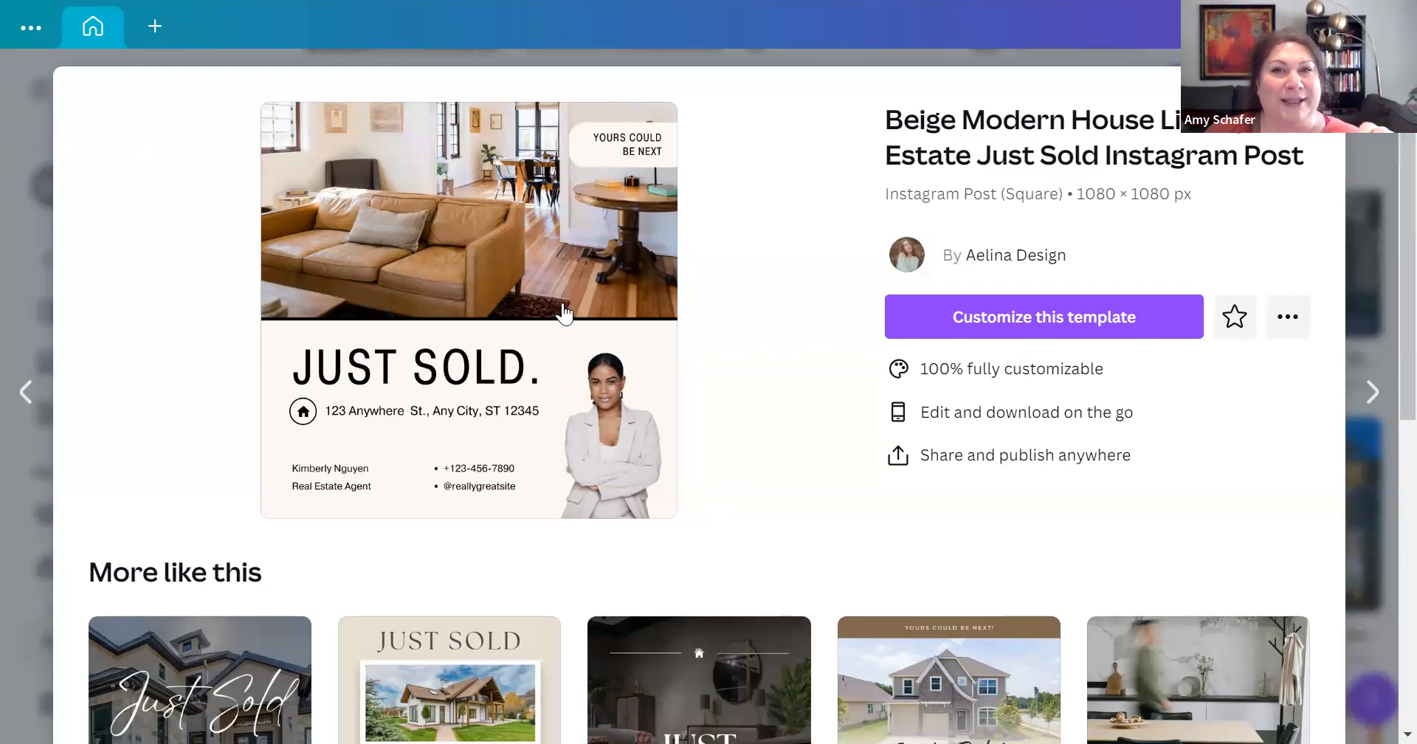
pyautogui.scroll(-5, 555, 304)
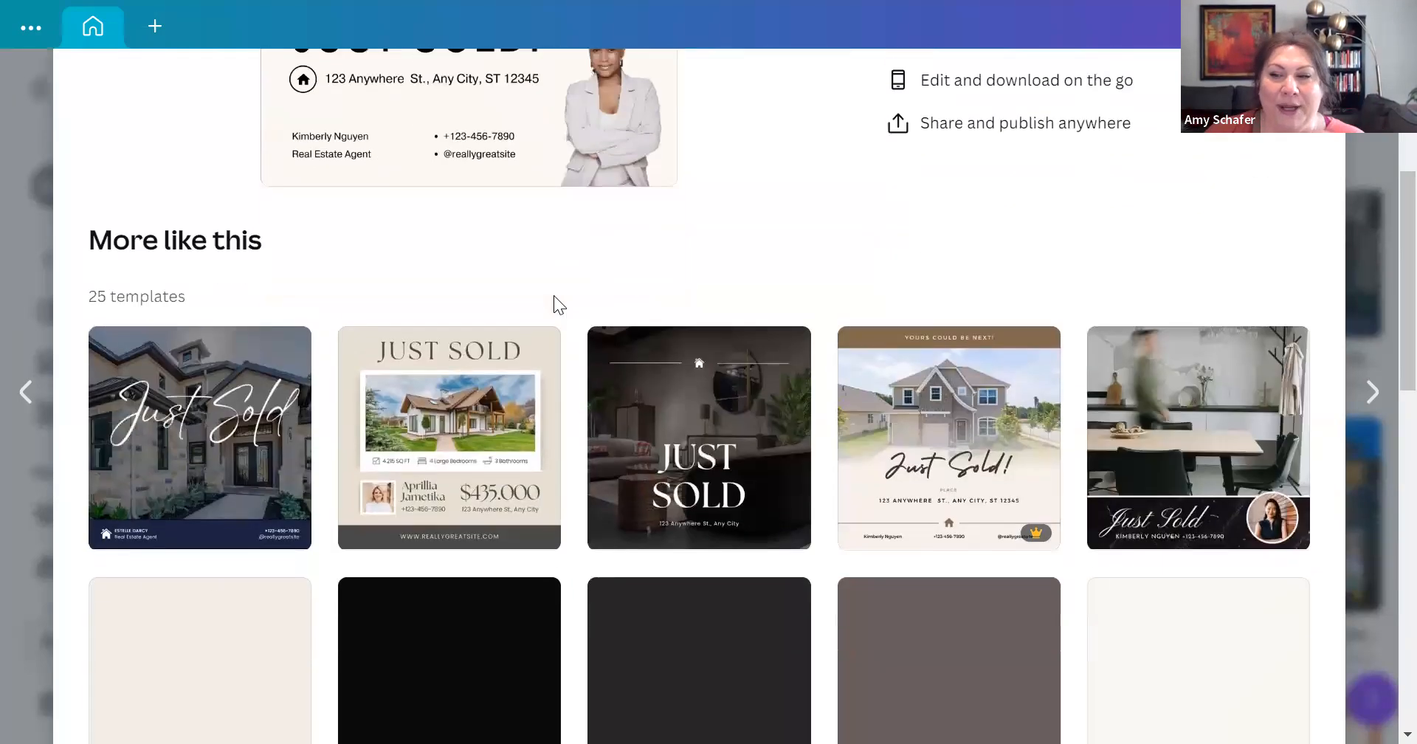
pyautogui.scroll(-5, 555, 304)
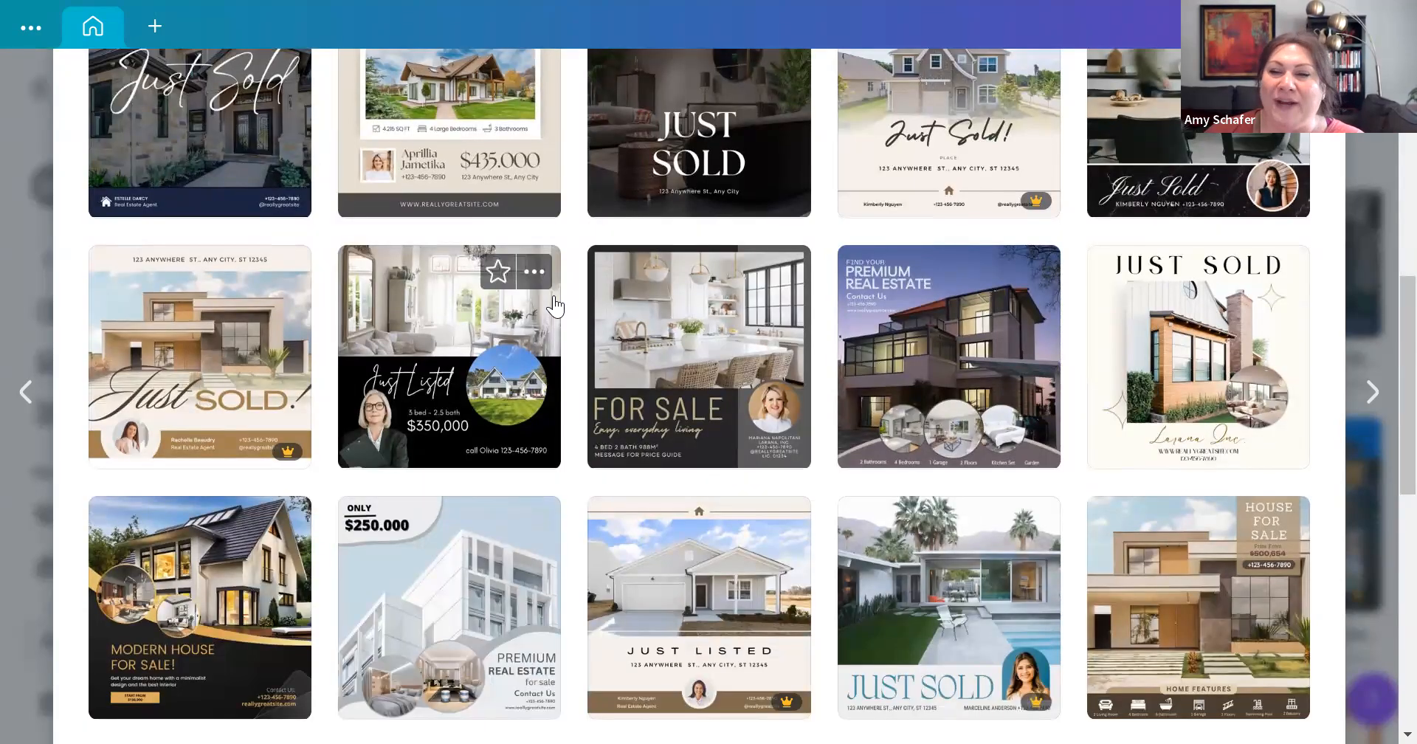
pyautogui.scroll(-10, 555, 305)
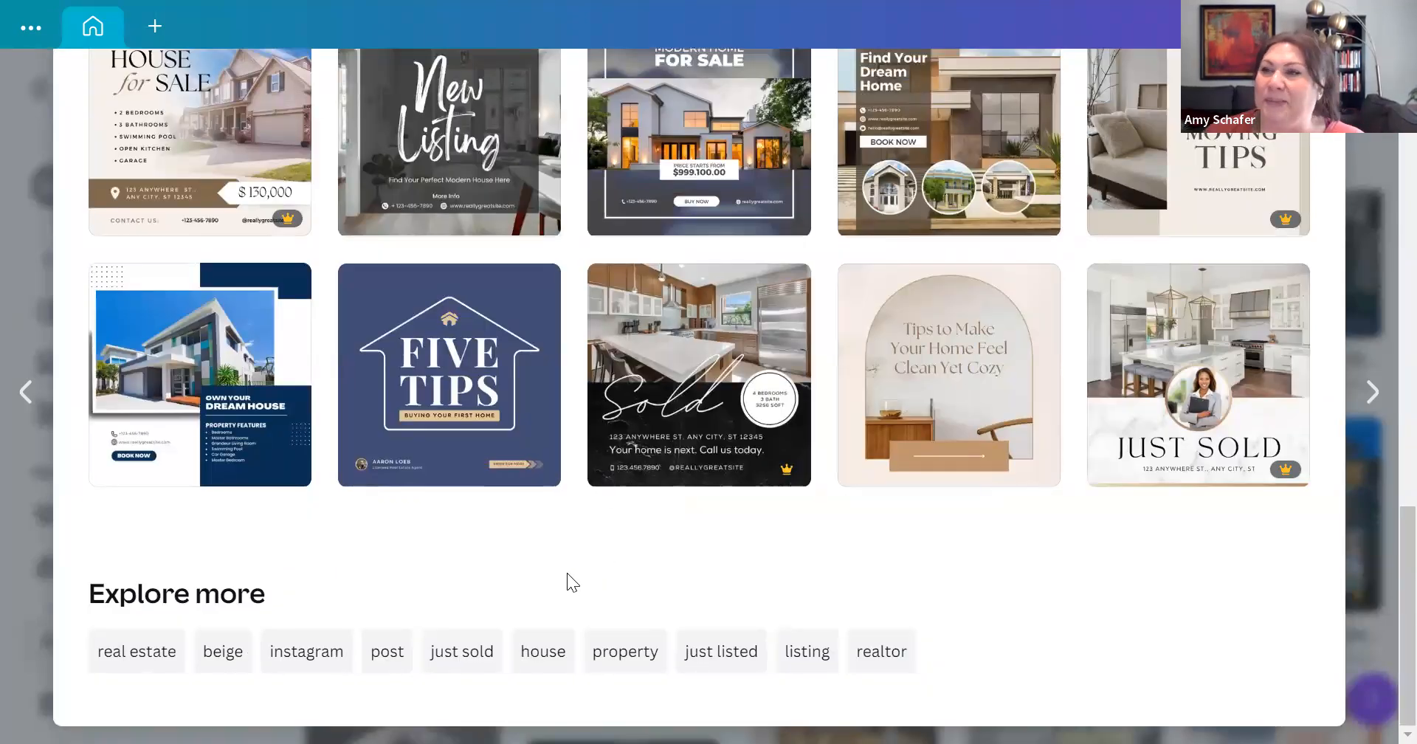
pyautogui.scroll(10, 566, 574)
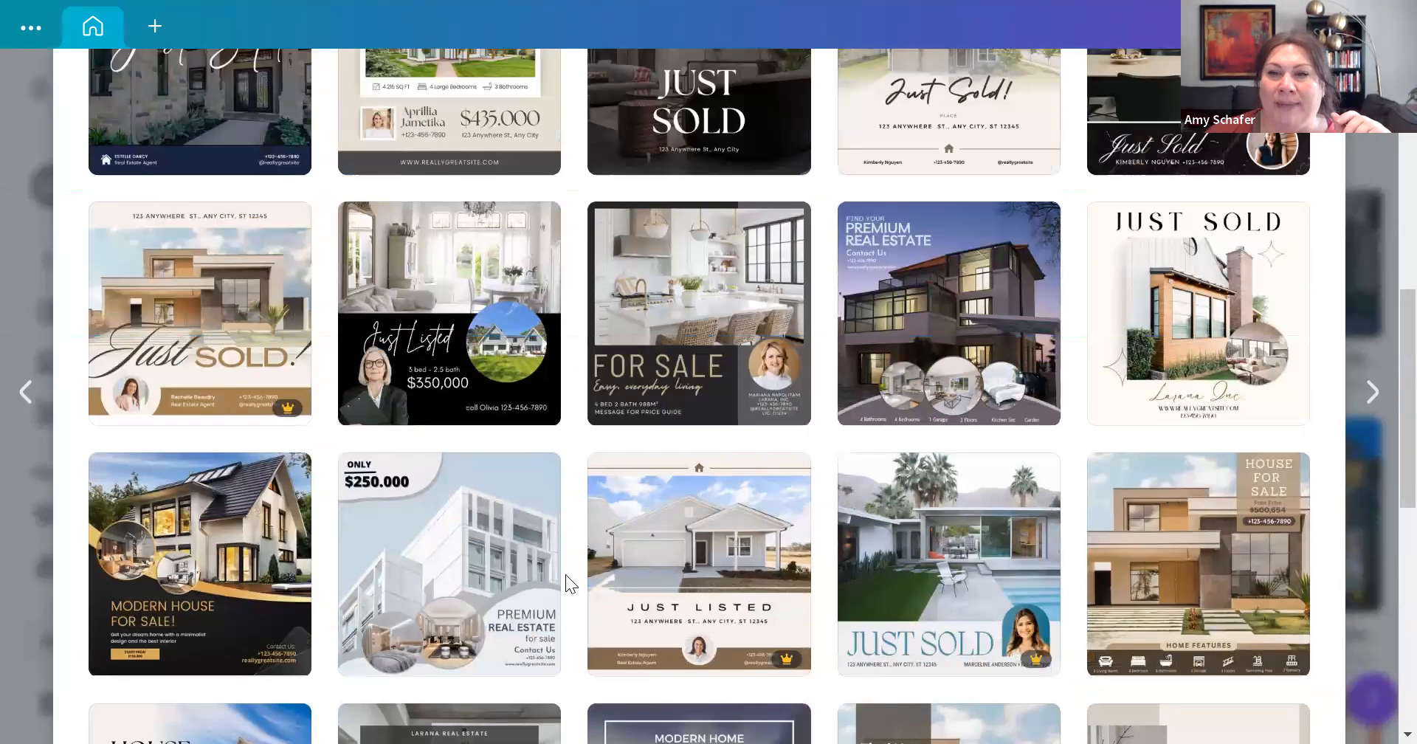
pyautogui.scroll(10, 565, 574)
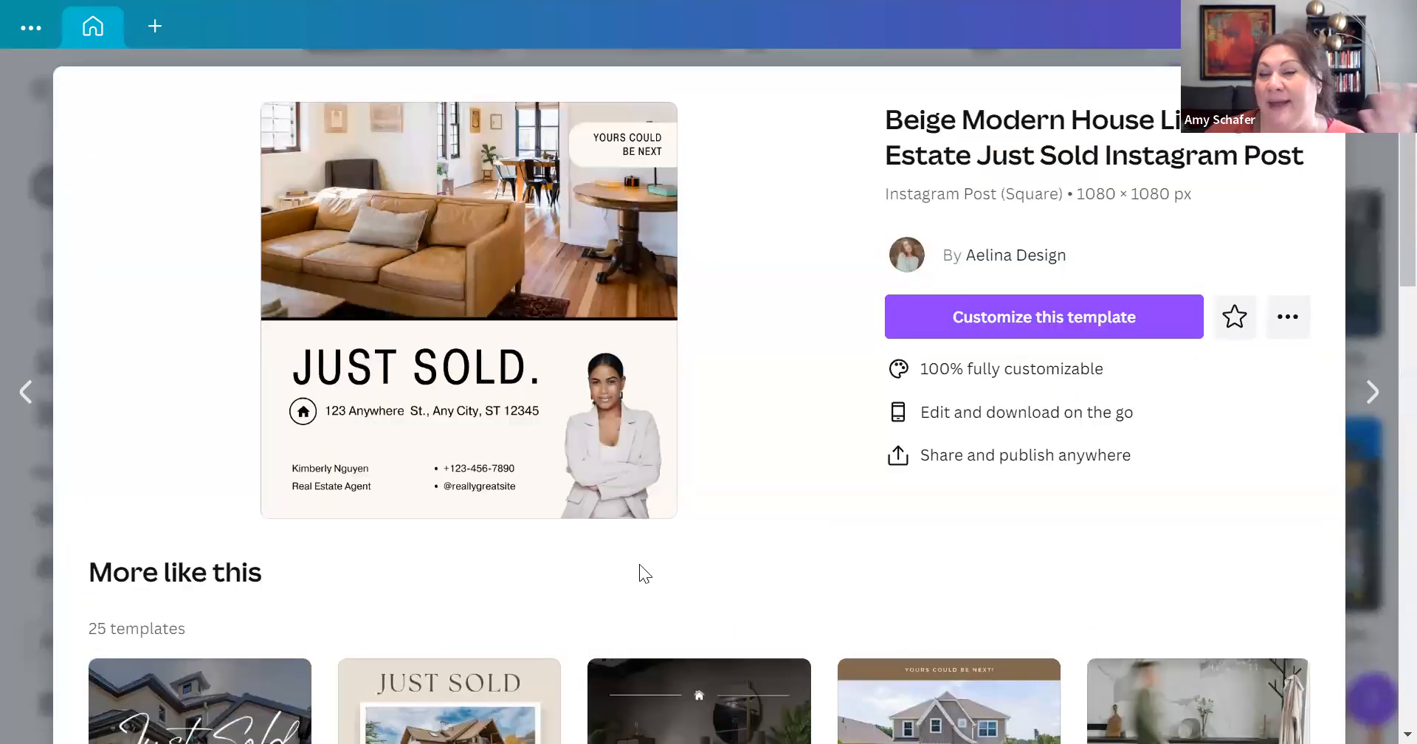
pyautogui.click(979, 325)
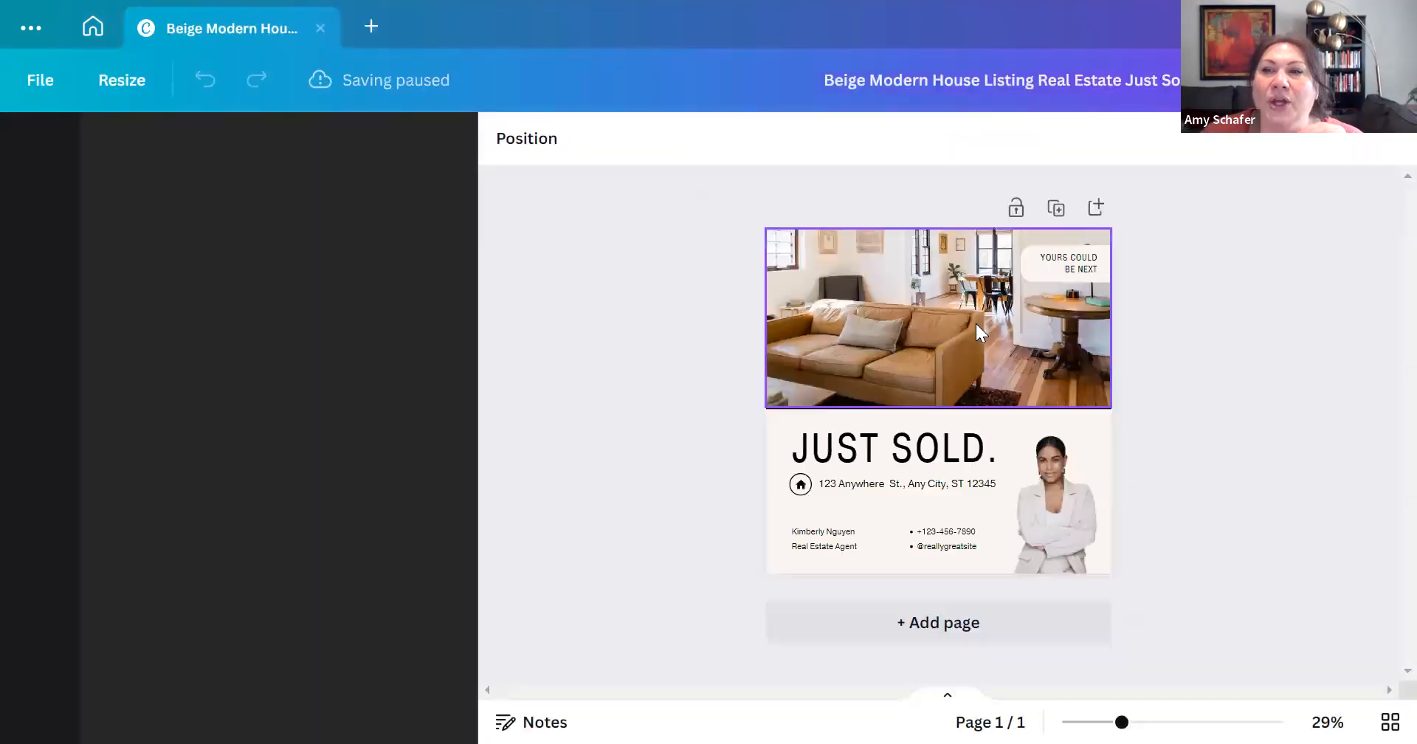
# Step: Replace the JUST SOLD. heading on the beige template with JUST LISTED
pyautogui.doubleClick(912, 455)
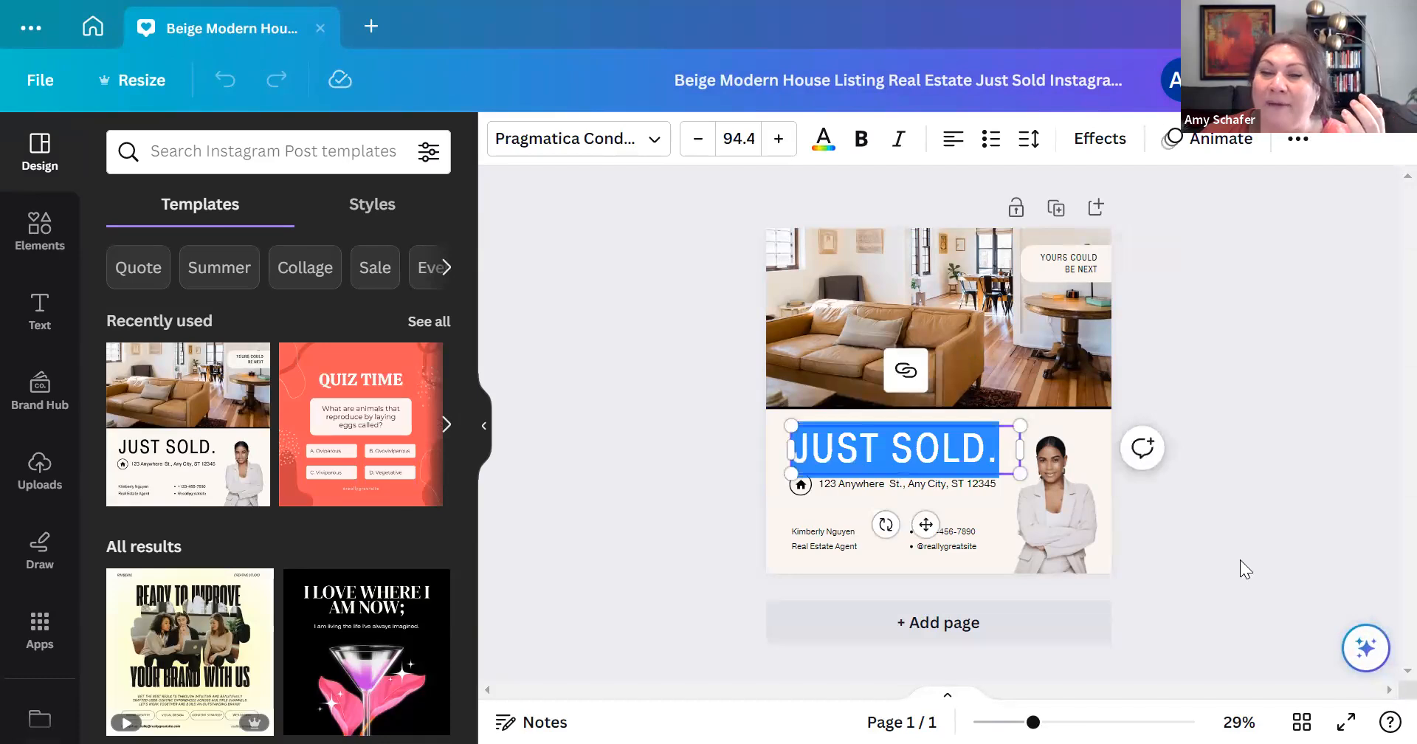
pyautogui.click(894, 459)
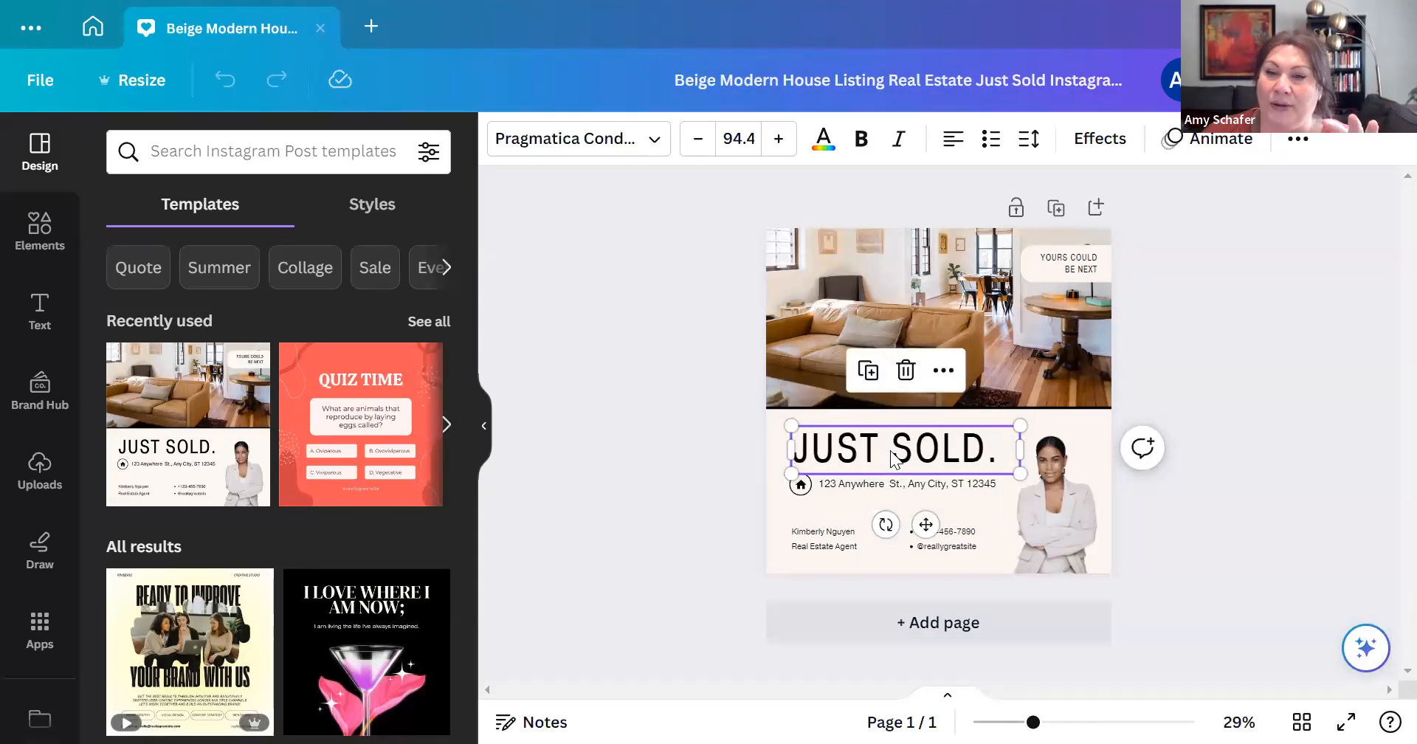
pyautogui.doubleClick(893, 455)
pyautogui.tripleClick(893, 452)
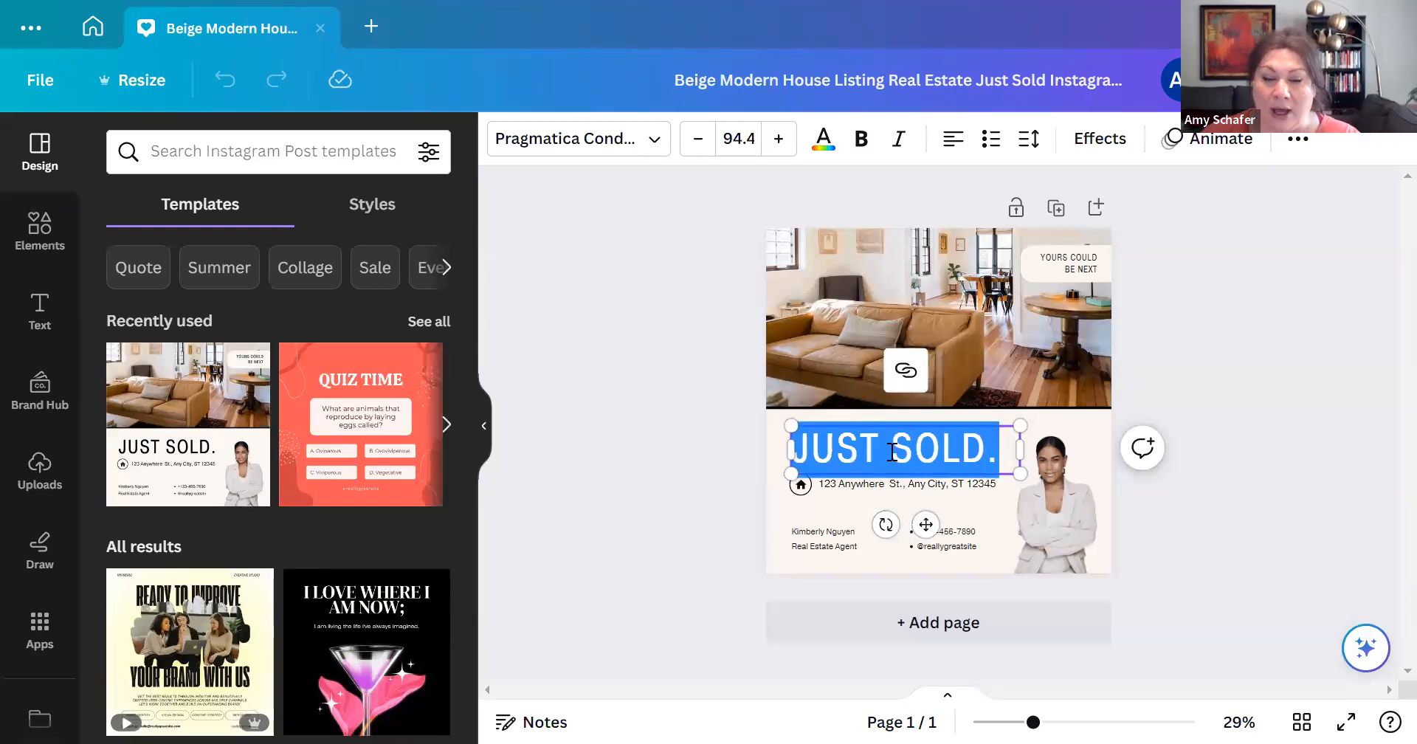
pyautogui.write('U')
pyautogui.press('BackSpace')
pyautogui.write('J')
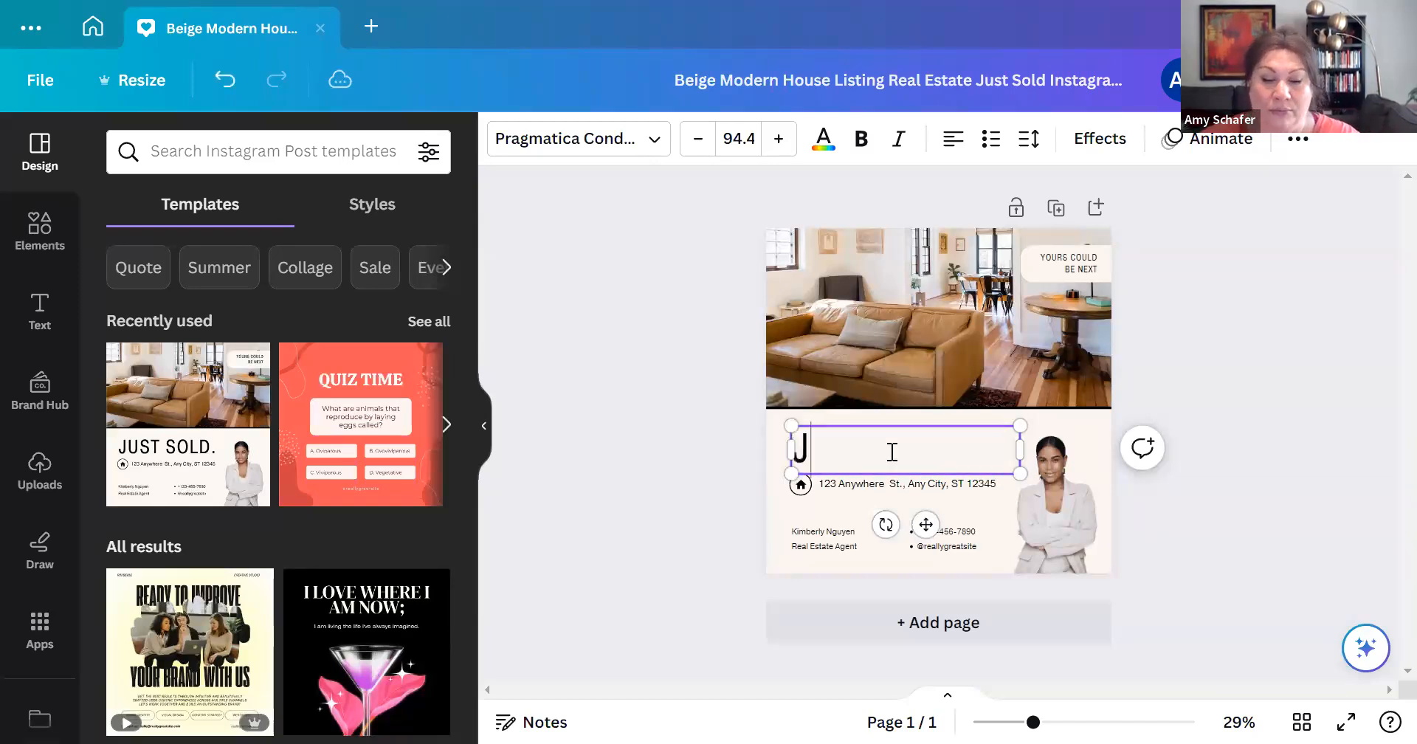
pyautogui.write('UST LISTED')
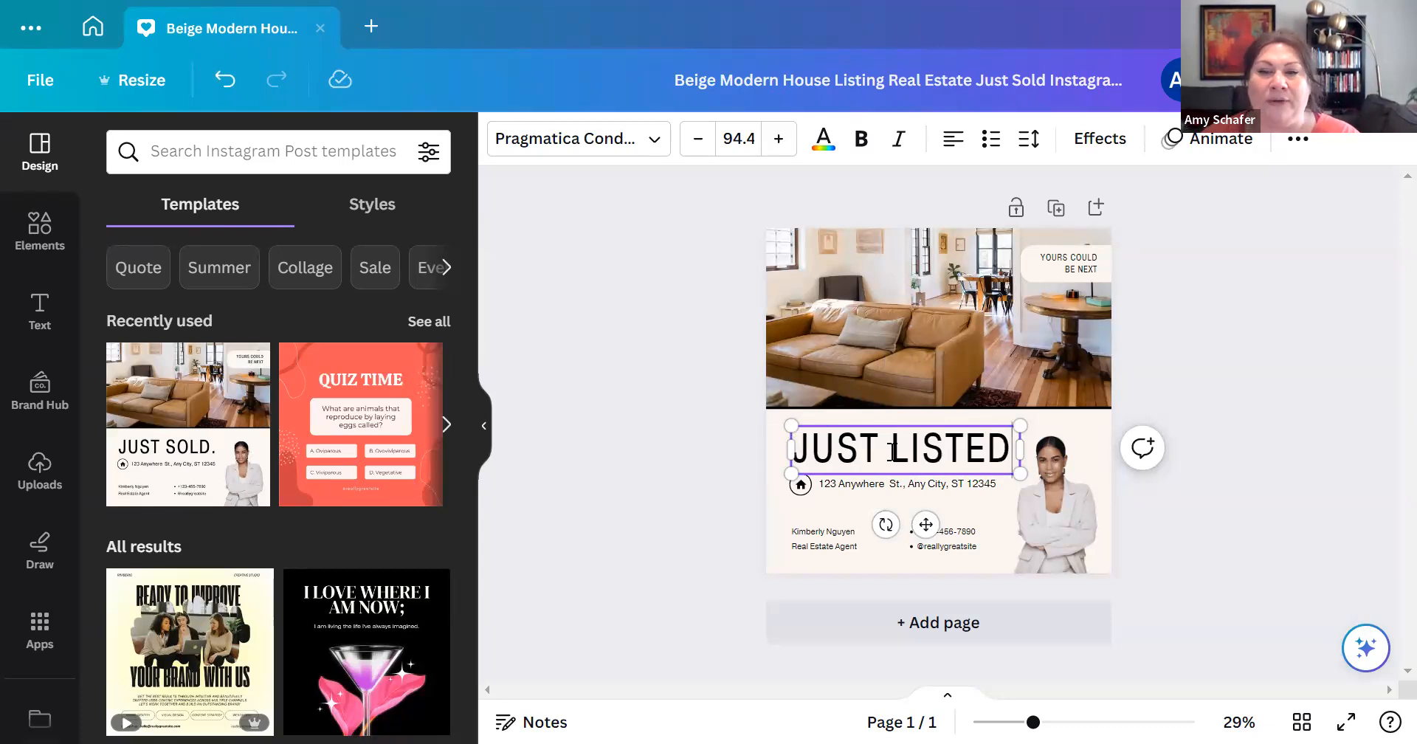
# Step: Replace the placeholder address line beneath the heading with the listing's street address, city and state
pyautogui.click(879, 484)
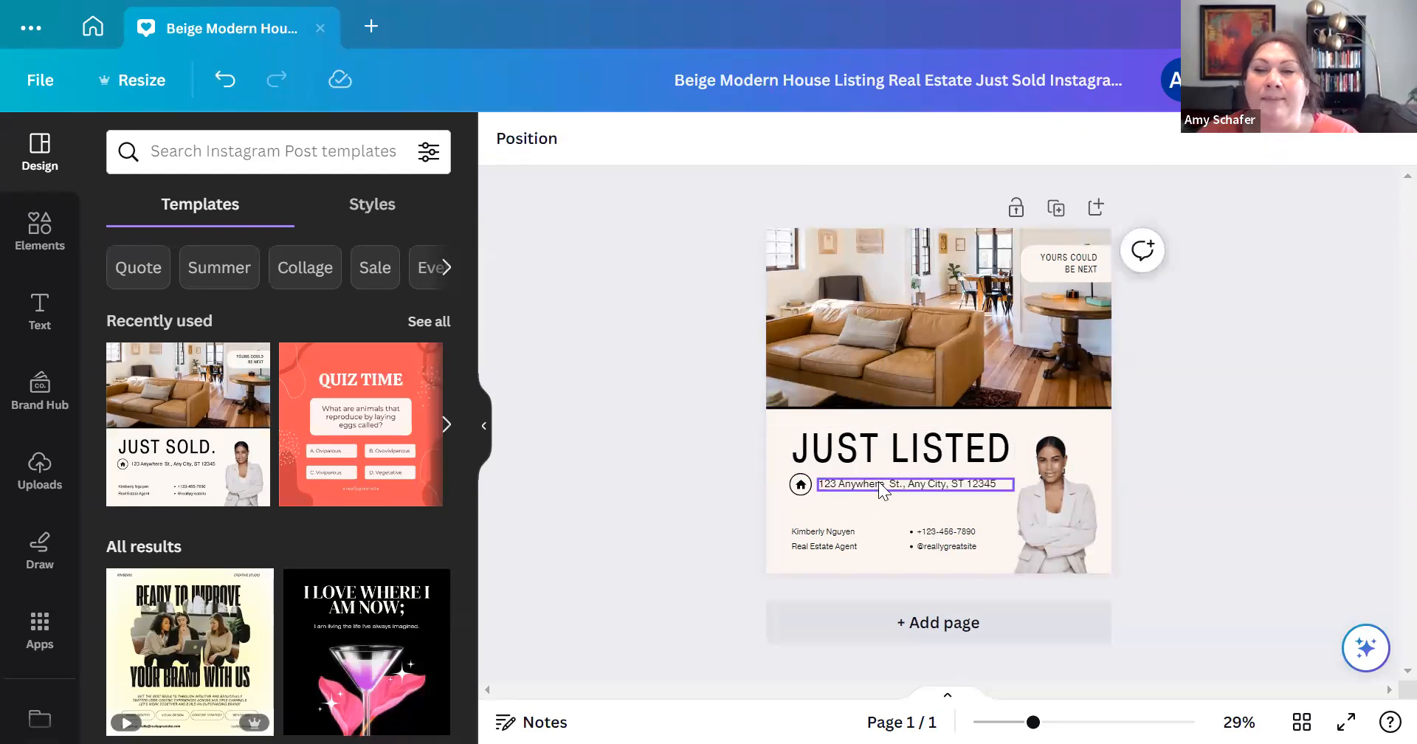
pyautogui.click(881, 483)
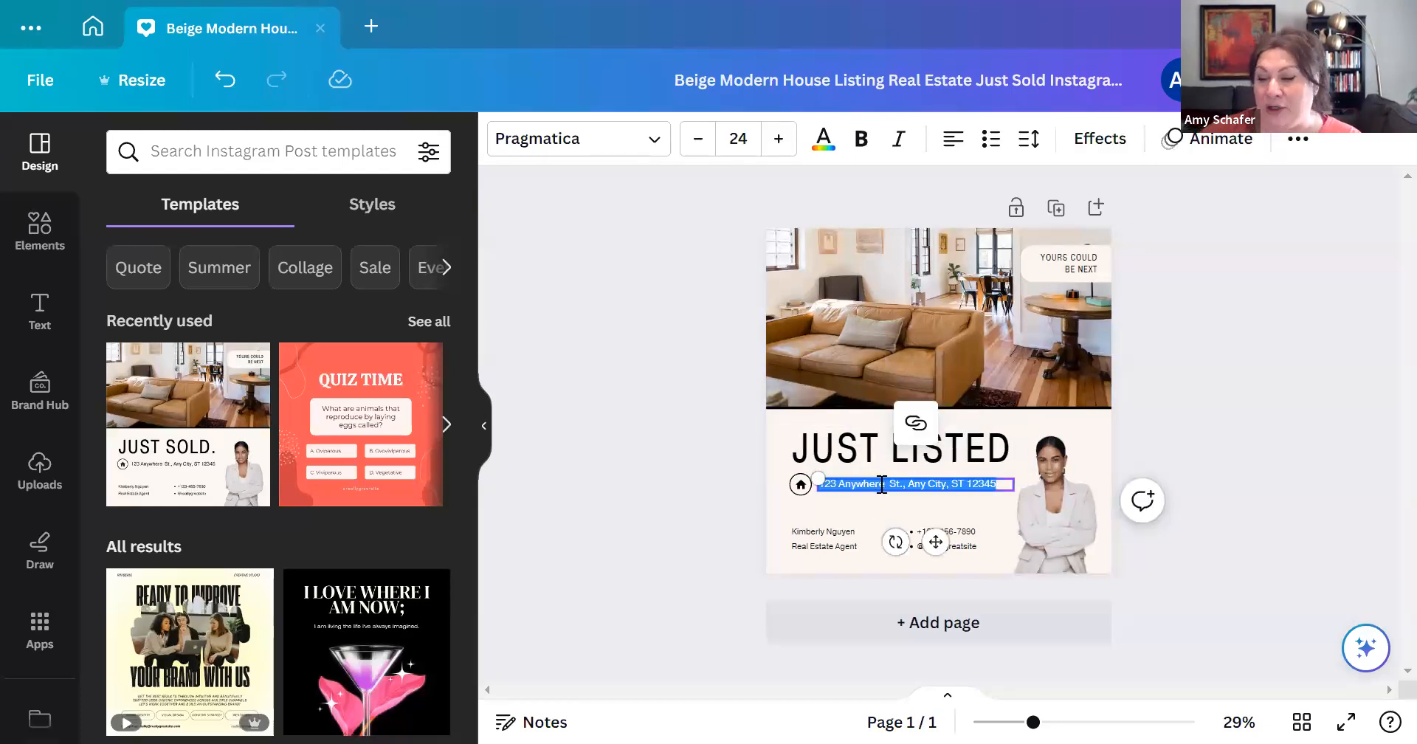
pyautogui.write('123 Main')
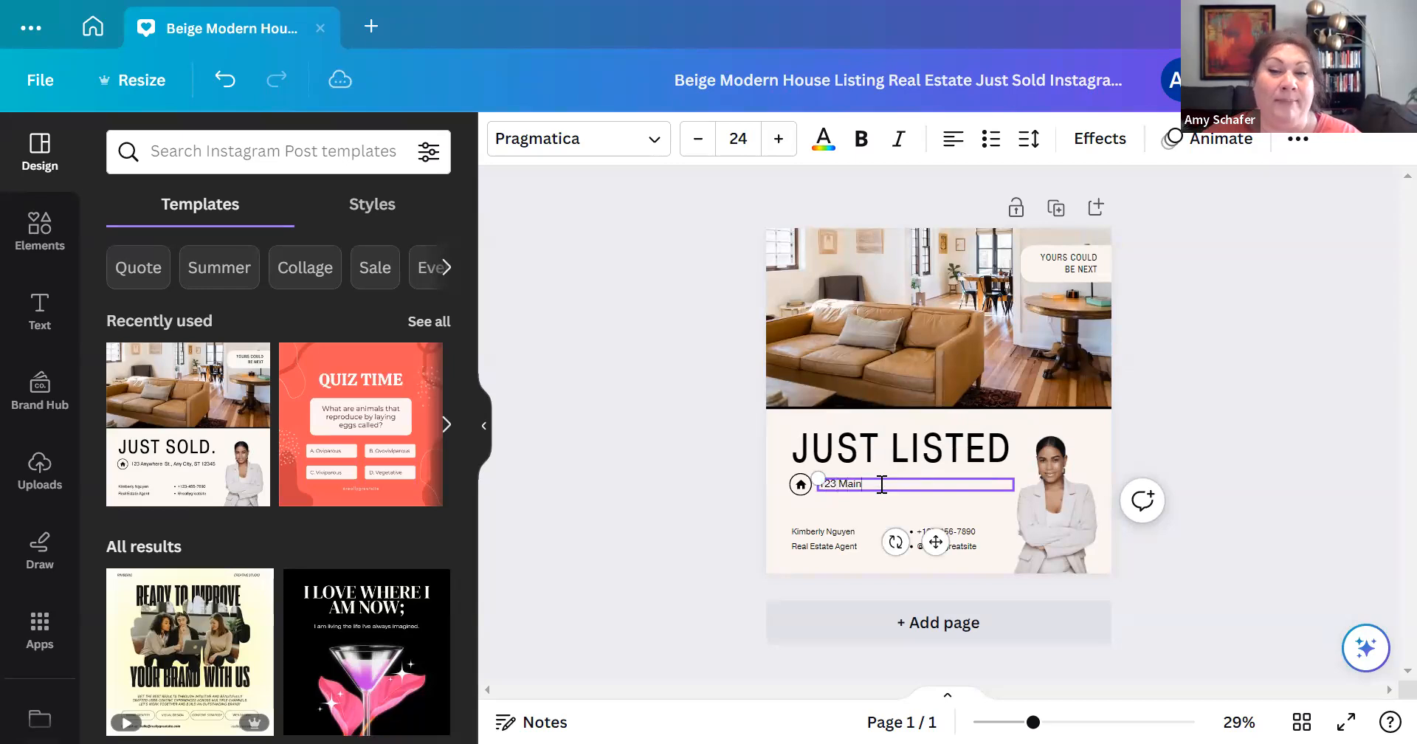
pyautogui.write(' St. Des MO')
pyautogui.press('BackSpace')
pyautogui.write('oines, Iowa')
pyautogui.click(818, 547)
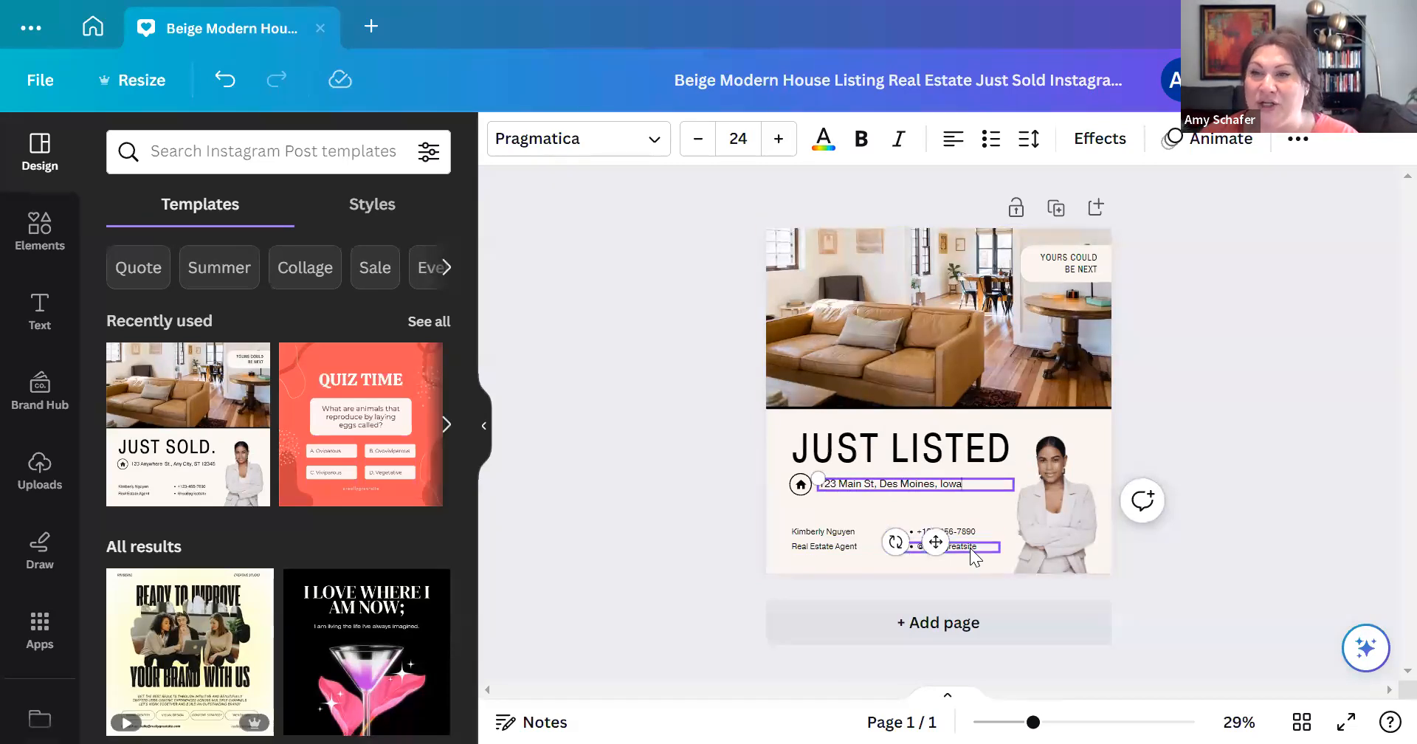
pyautogui.click(650, 517)
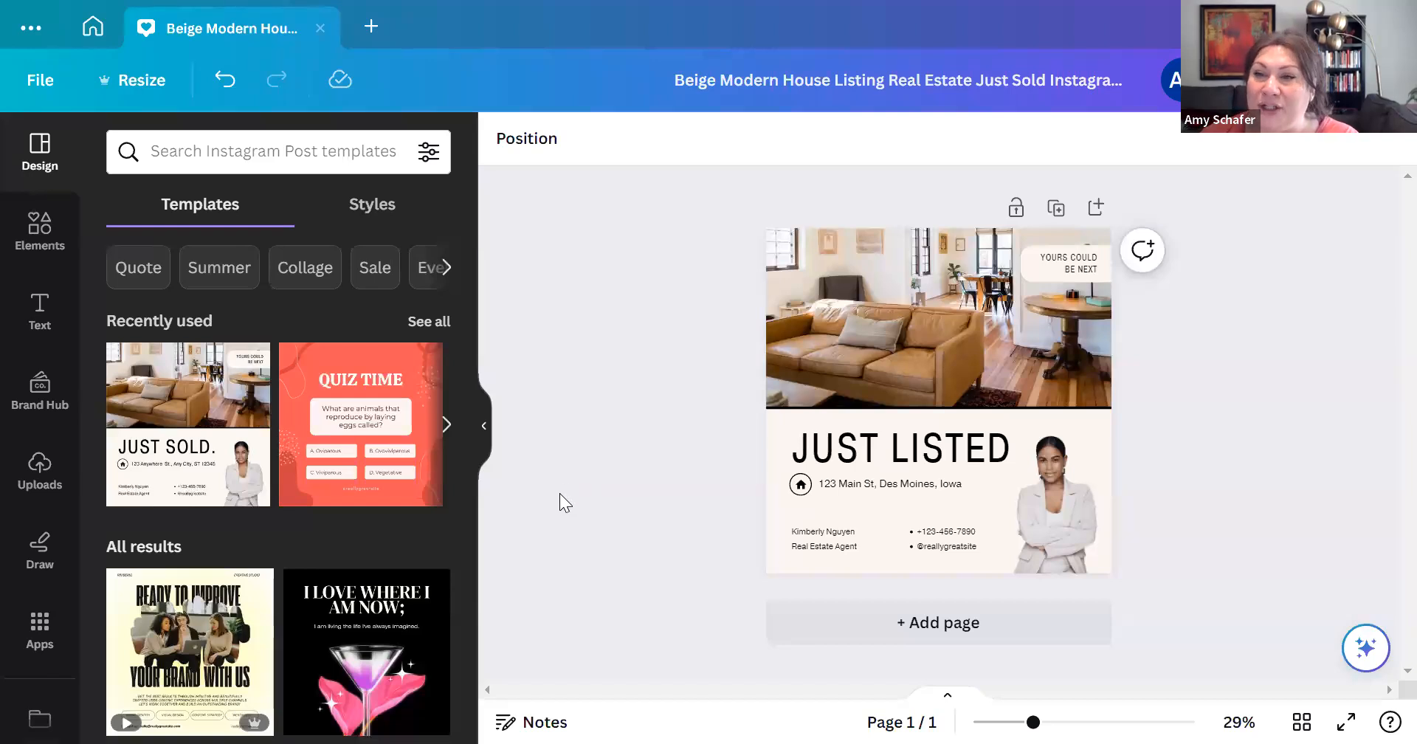
# Step: Try the recently used Architype Bayer-type font on the JUST LISTED heading
pyautogui.click(967, 448)
pyautogui.doubleClick(967, 451)
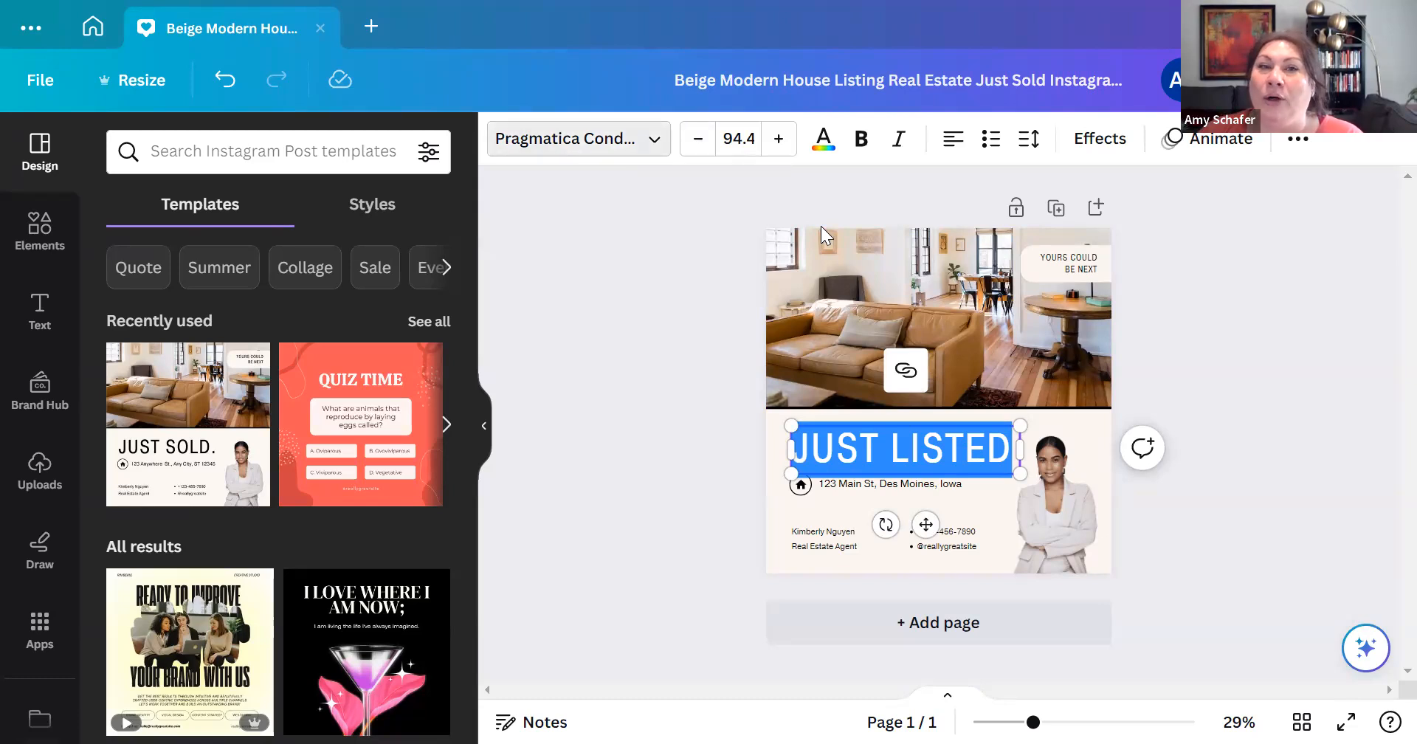
pyautogui.click(579, 138)
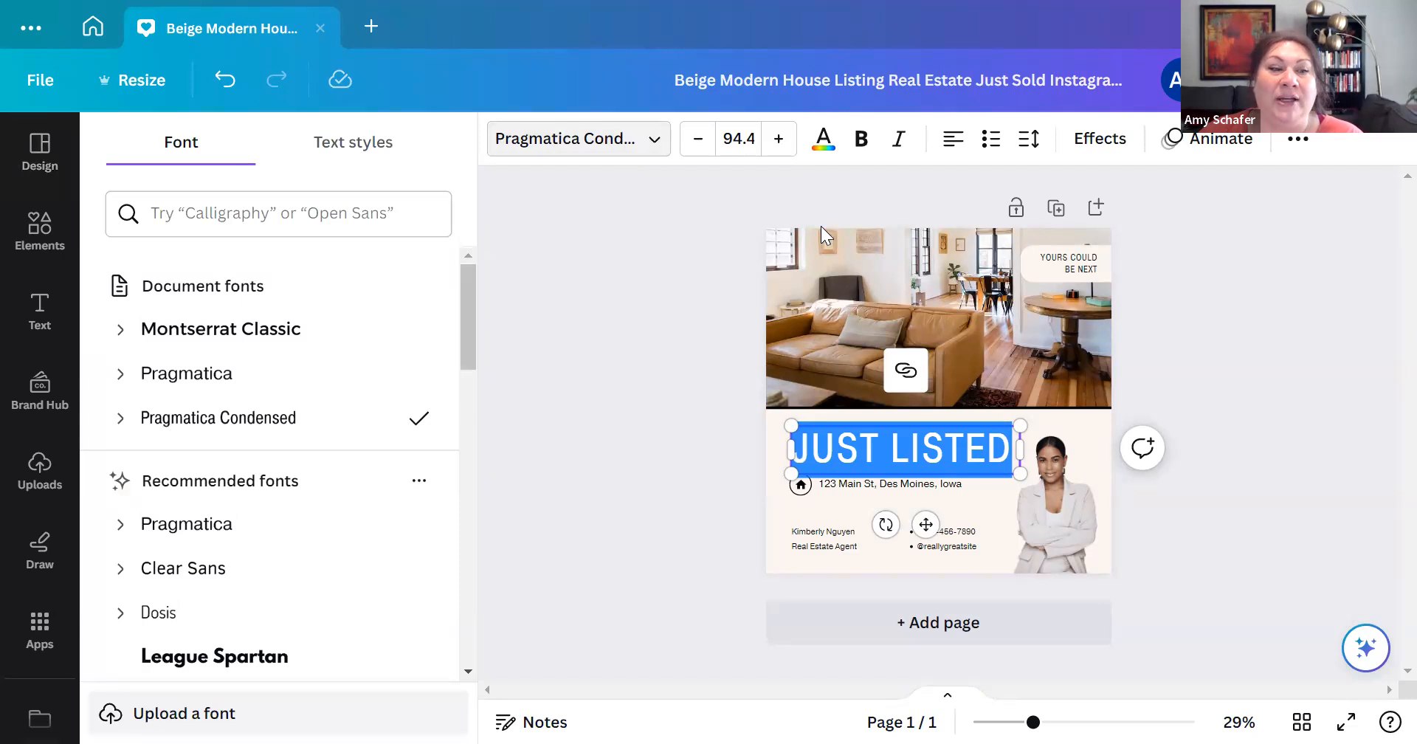
pyautogui.scroll(-7, 206, 583)
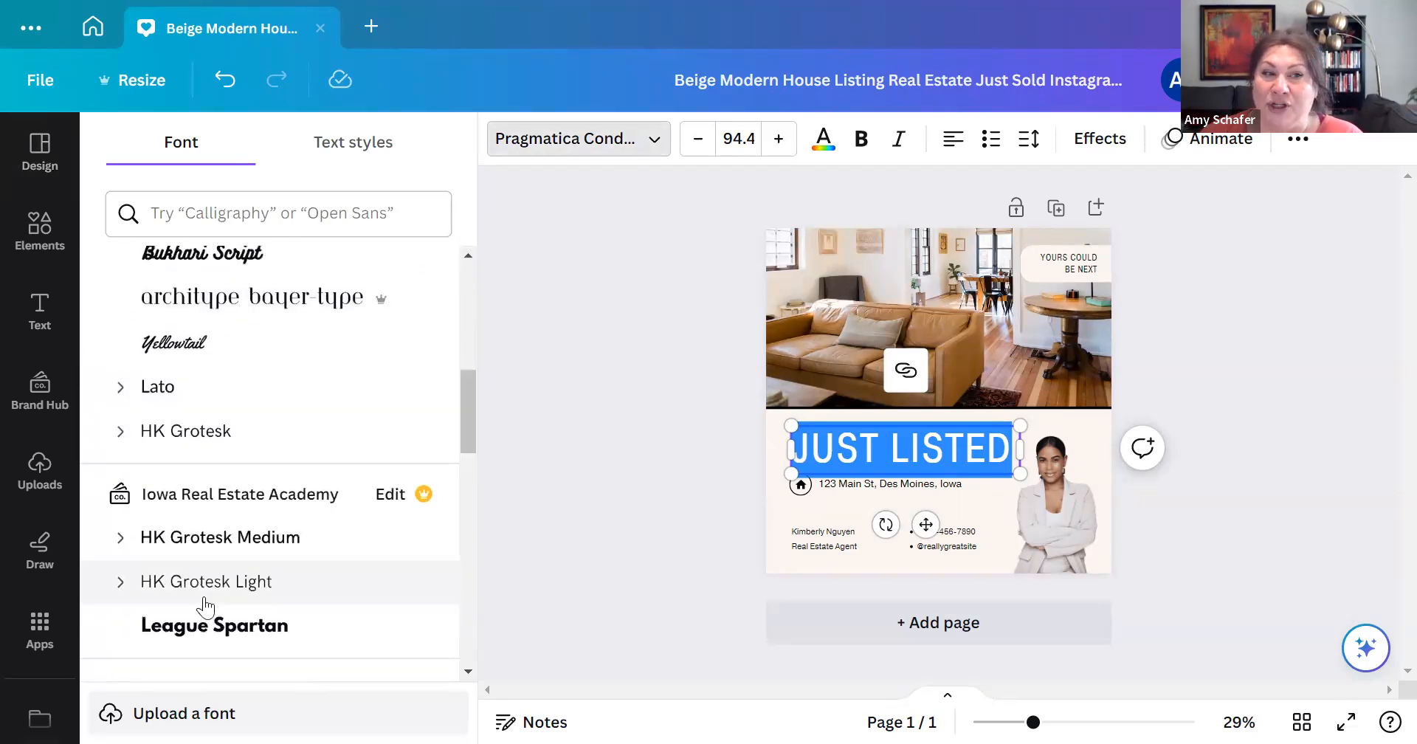
pyautogui.scroll(2, 207, 602)
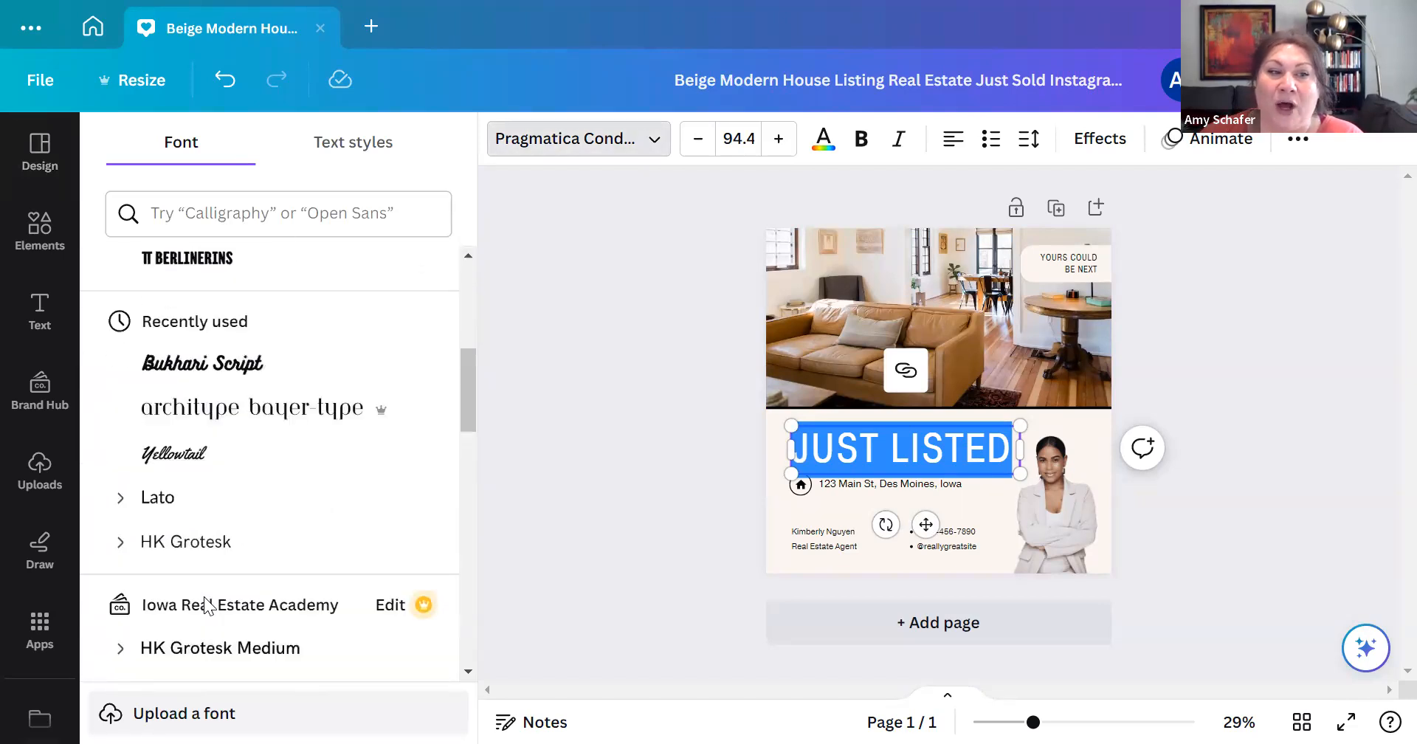
pyautogui.click(269, 420)
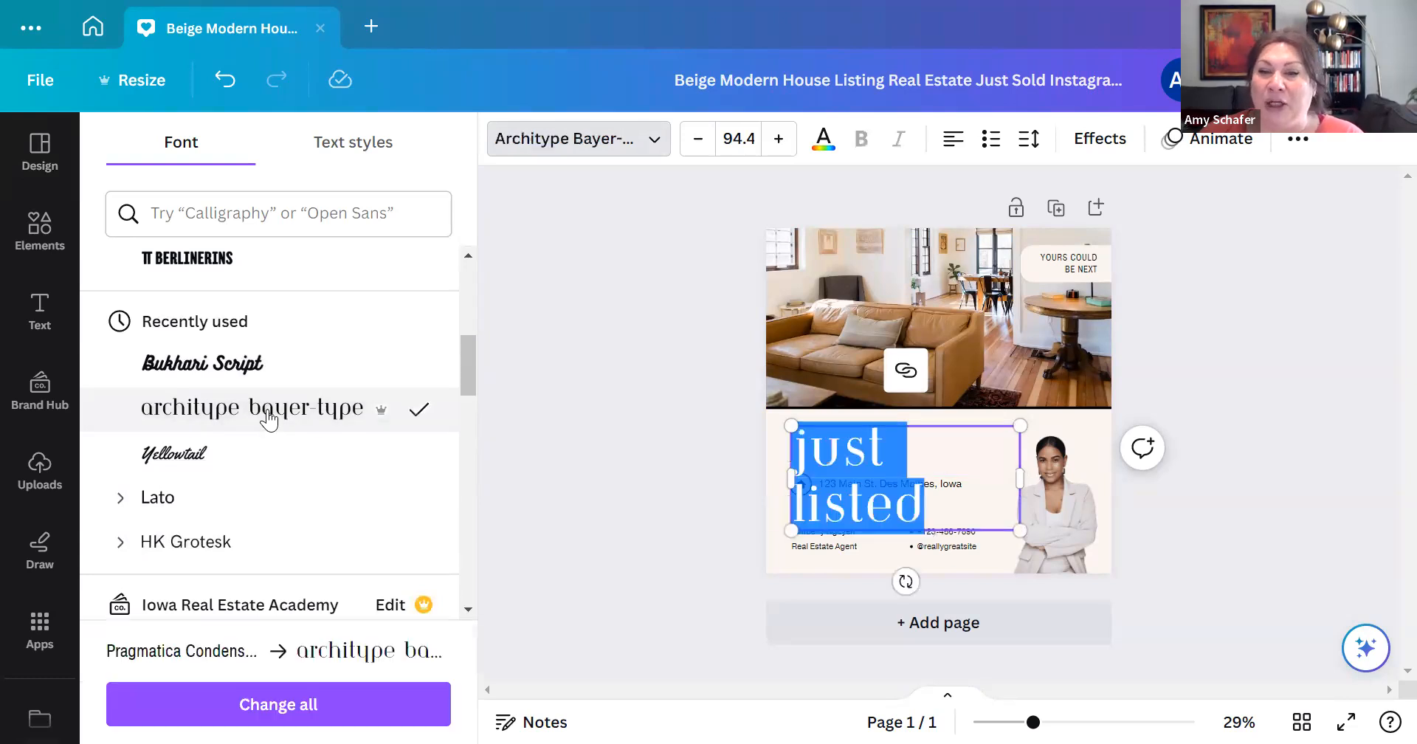
pyautogui.click(484, 386)
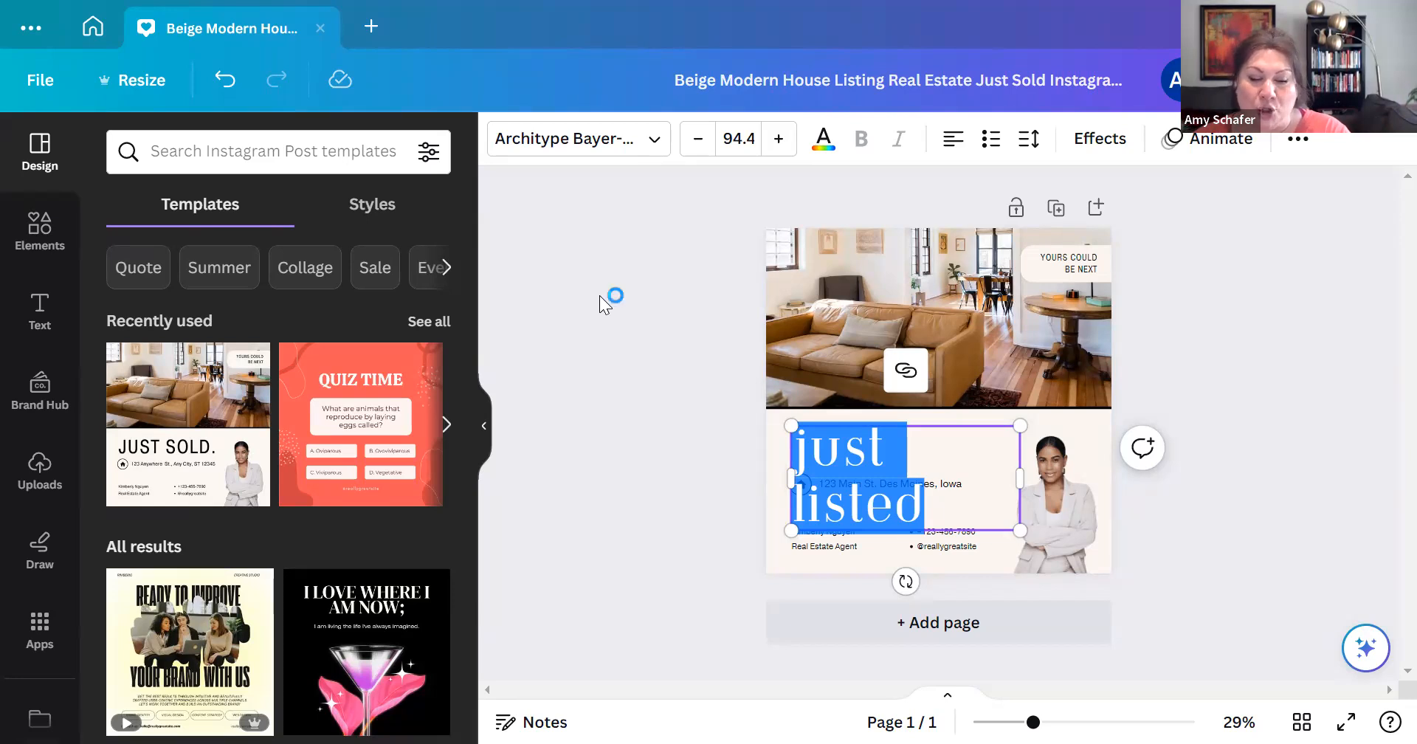
# Step: Undo the heading's font change, redo it, and undo it again, leaving the heading deselected
pyautogui.hotkey('ctrl', 'z')
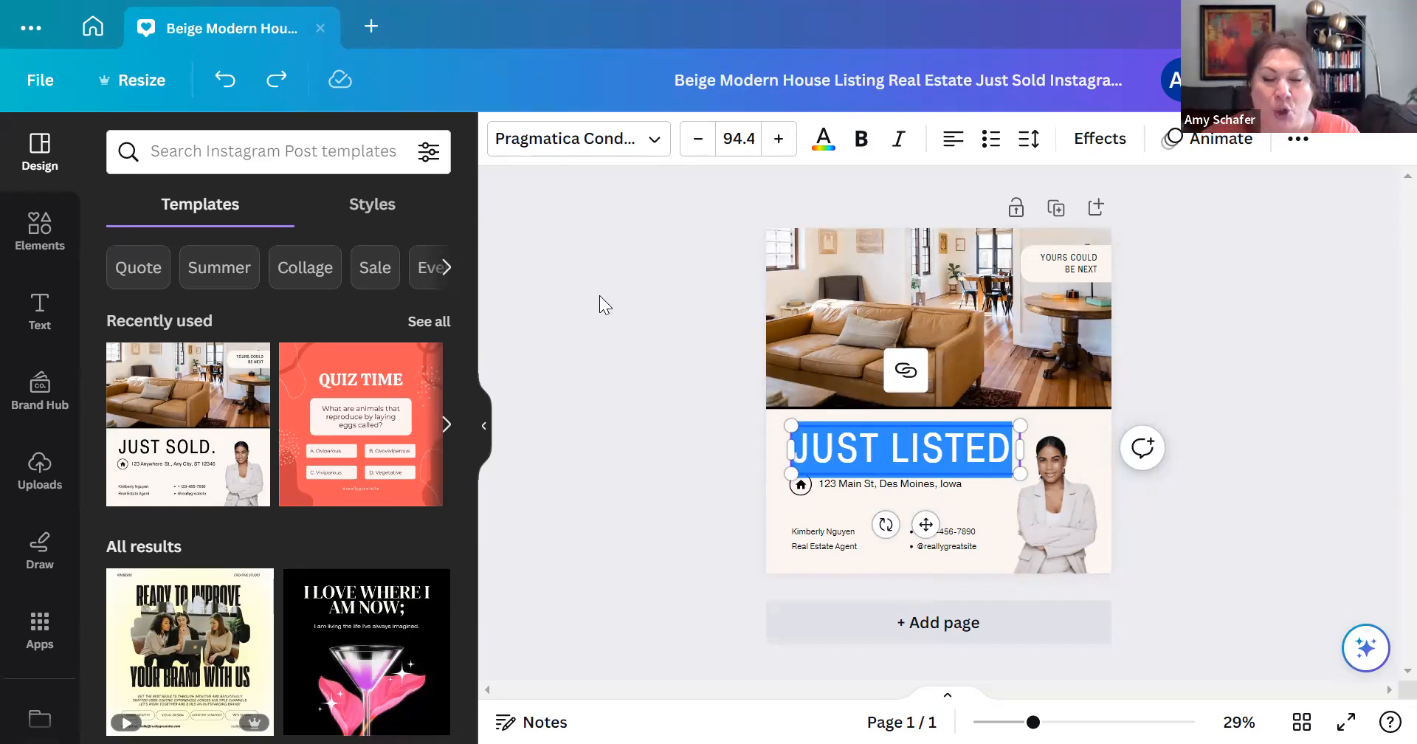
pyautogui.hotkey('ctrl', 'y')
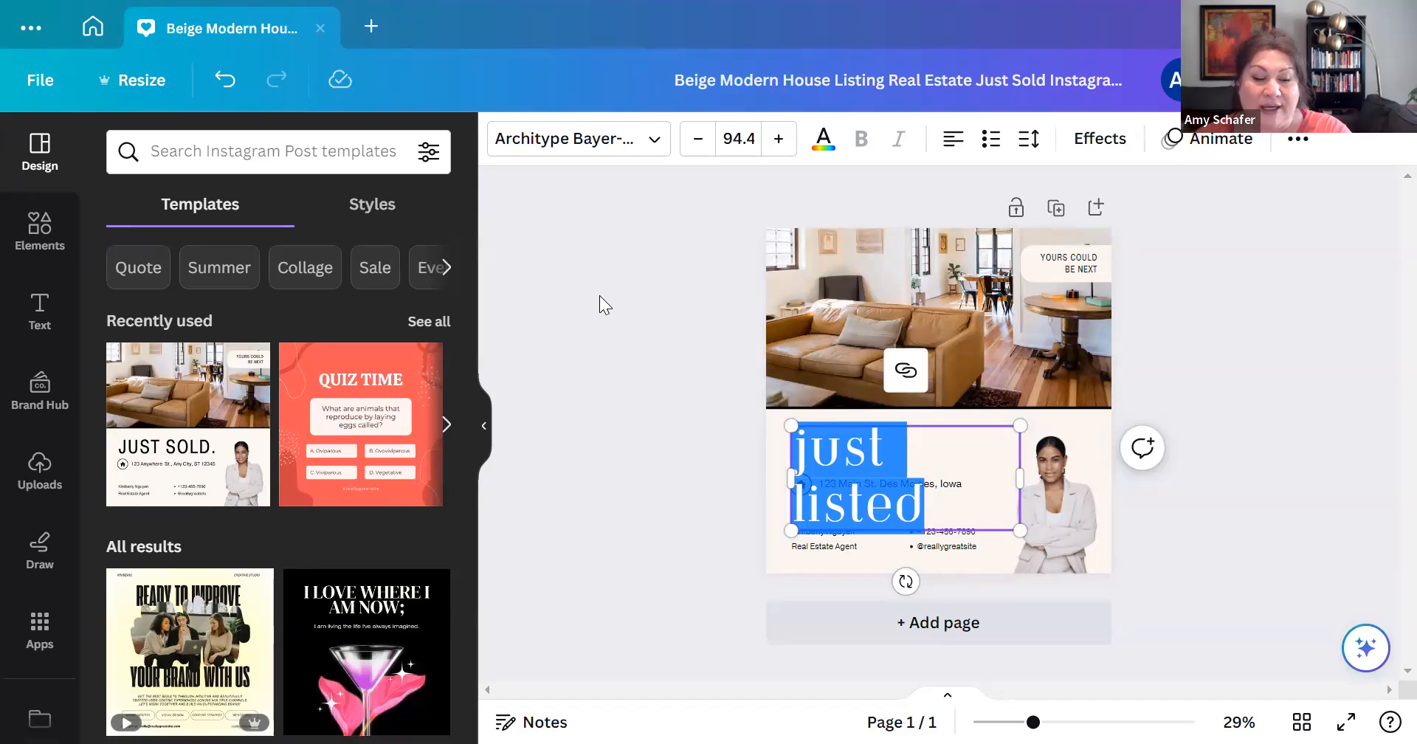
pyautogui.hotkey('ctrl', 'z')
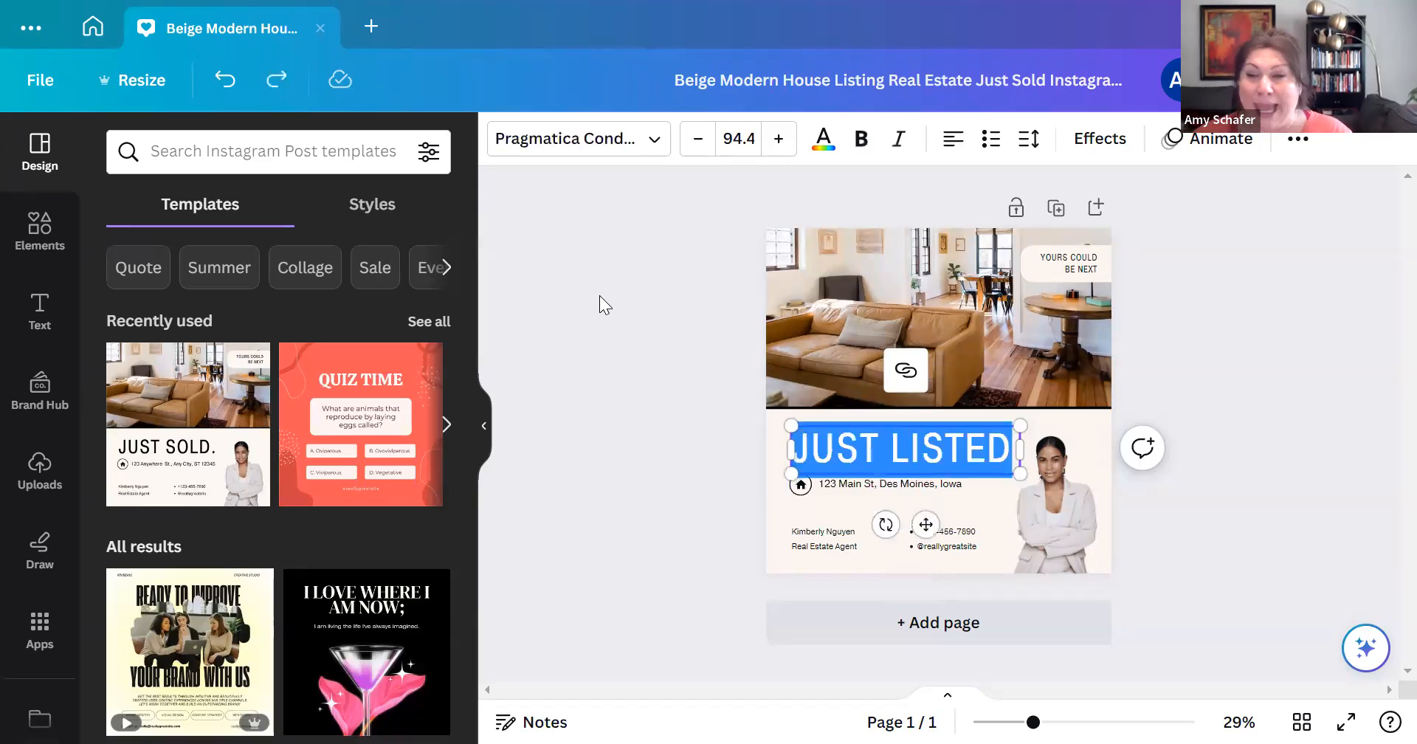
pyautogui.click(537, 332)
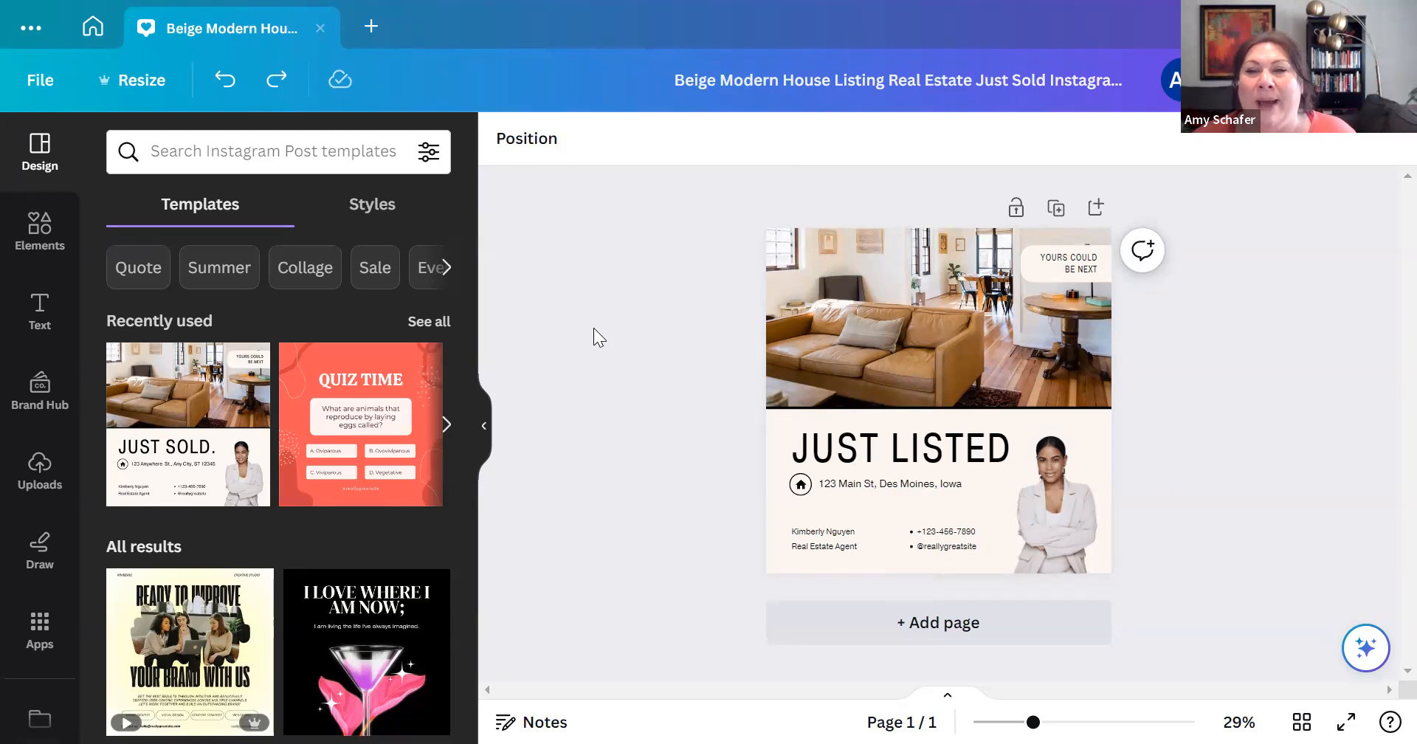
# Step: Select the living room photo and look through the previously uploaded images for a possible replacement
pyautogui.click(946, 335)
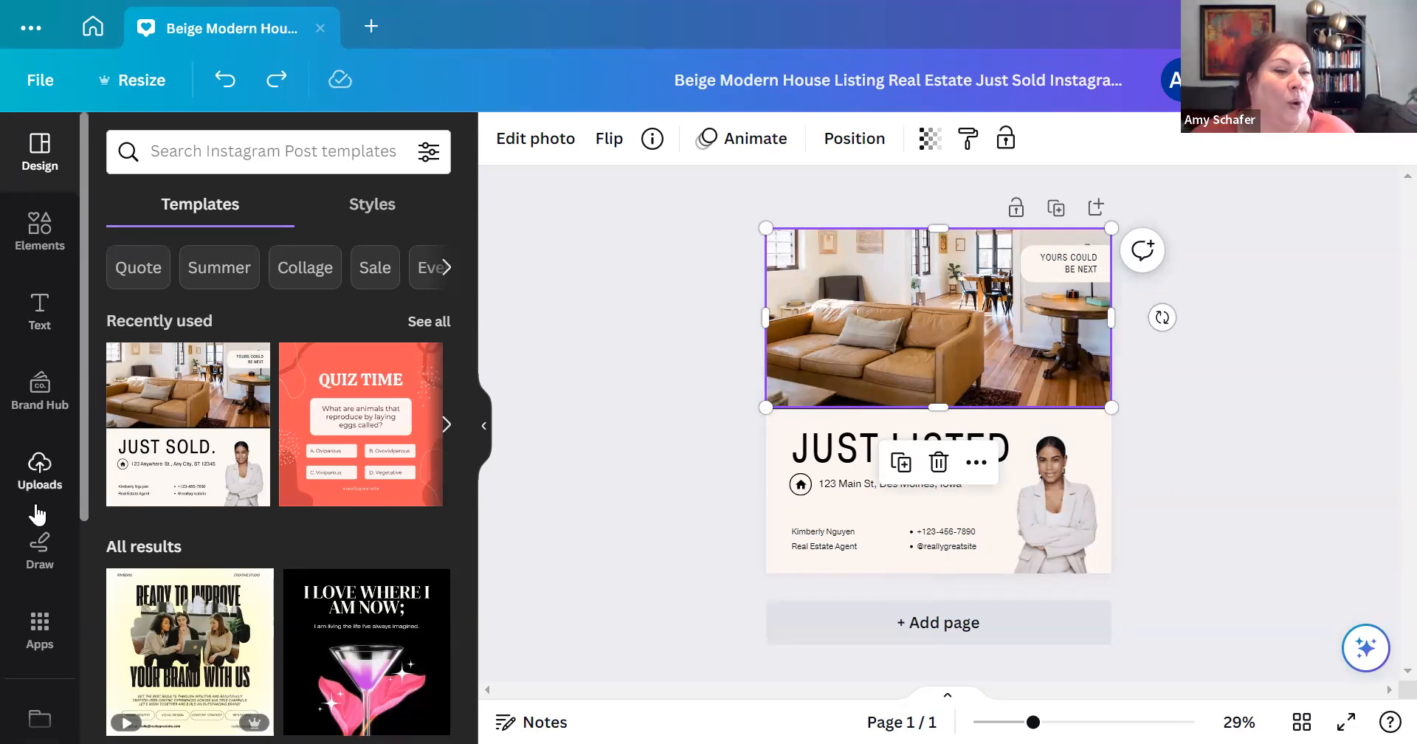
pyautogui.click(33, 478)
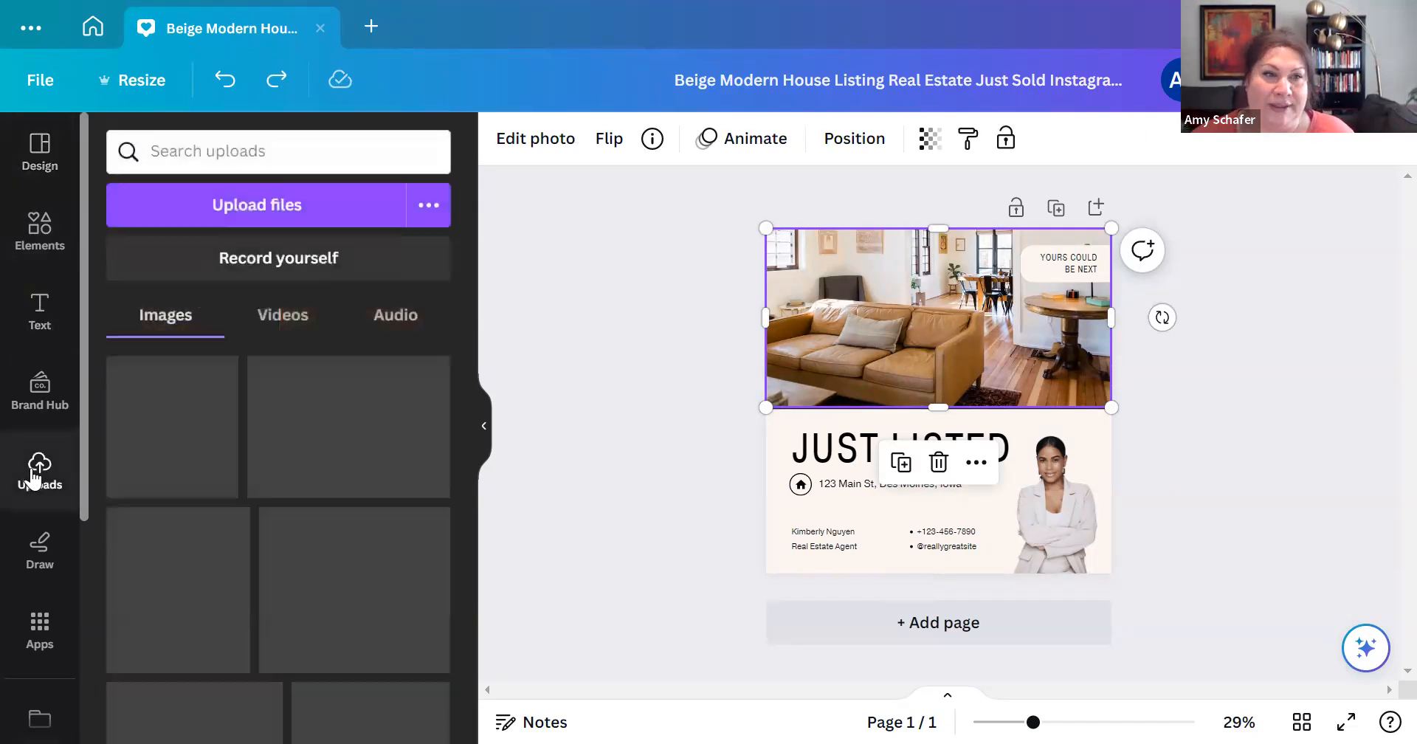
pyautogui.scroll(-5, 188, 438)
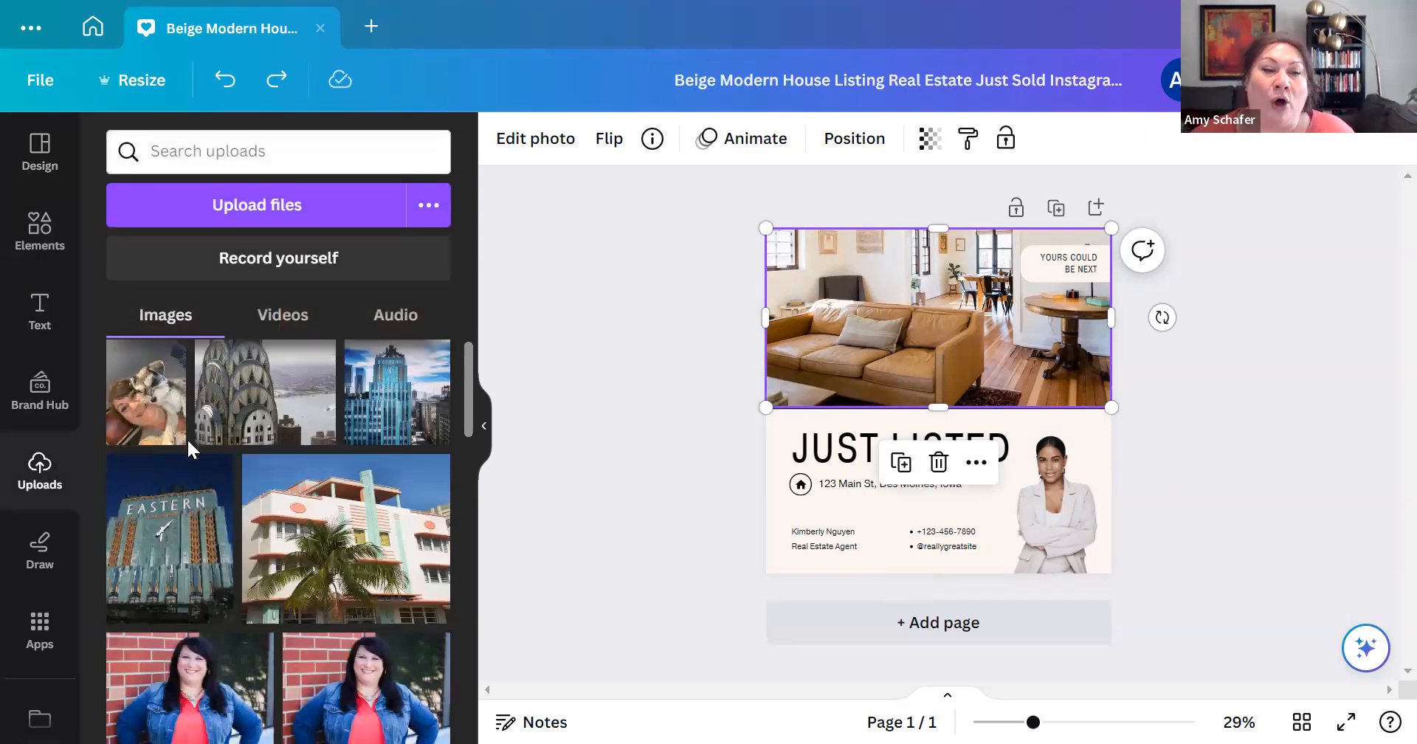
pyautogui.scroll(-10, 188, 440)
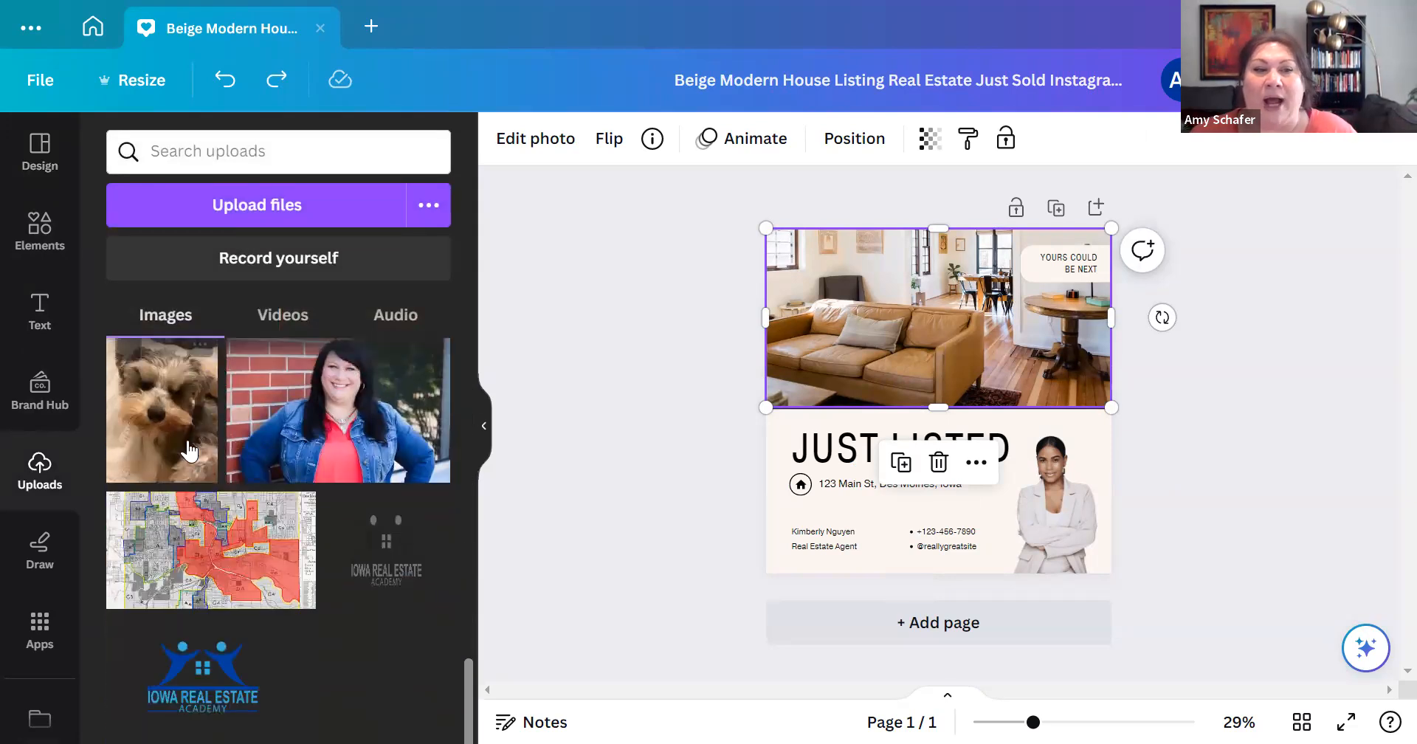
pyautogui.scroll(15, 184, 449)
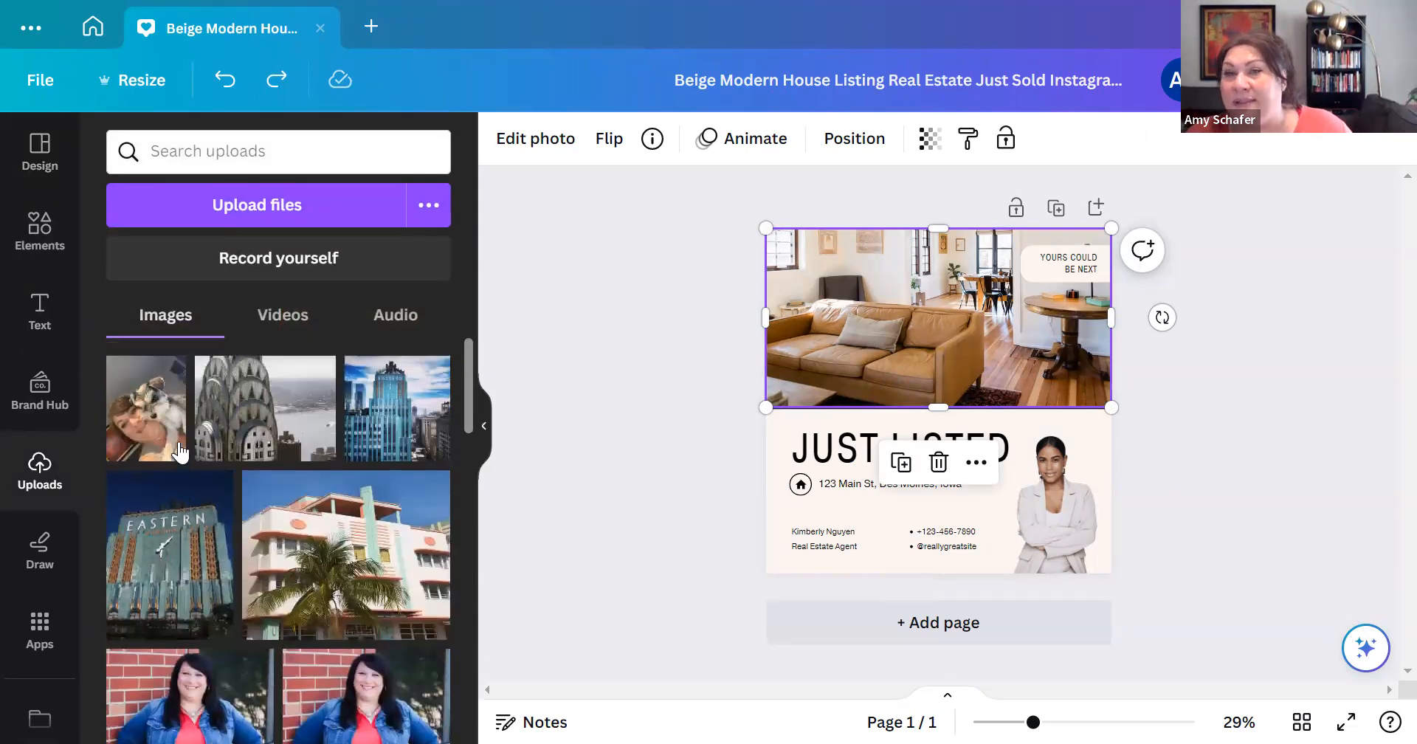
# Step: Start uploading a file and browse to the house photos in the armstead folder on the Desktop
pyautogui.click(249, 207)
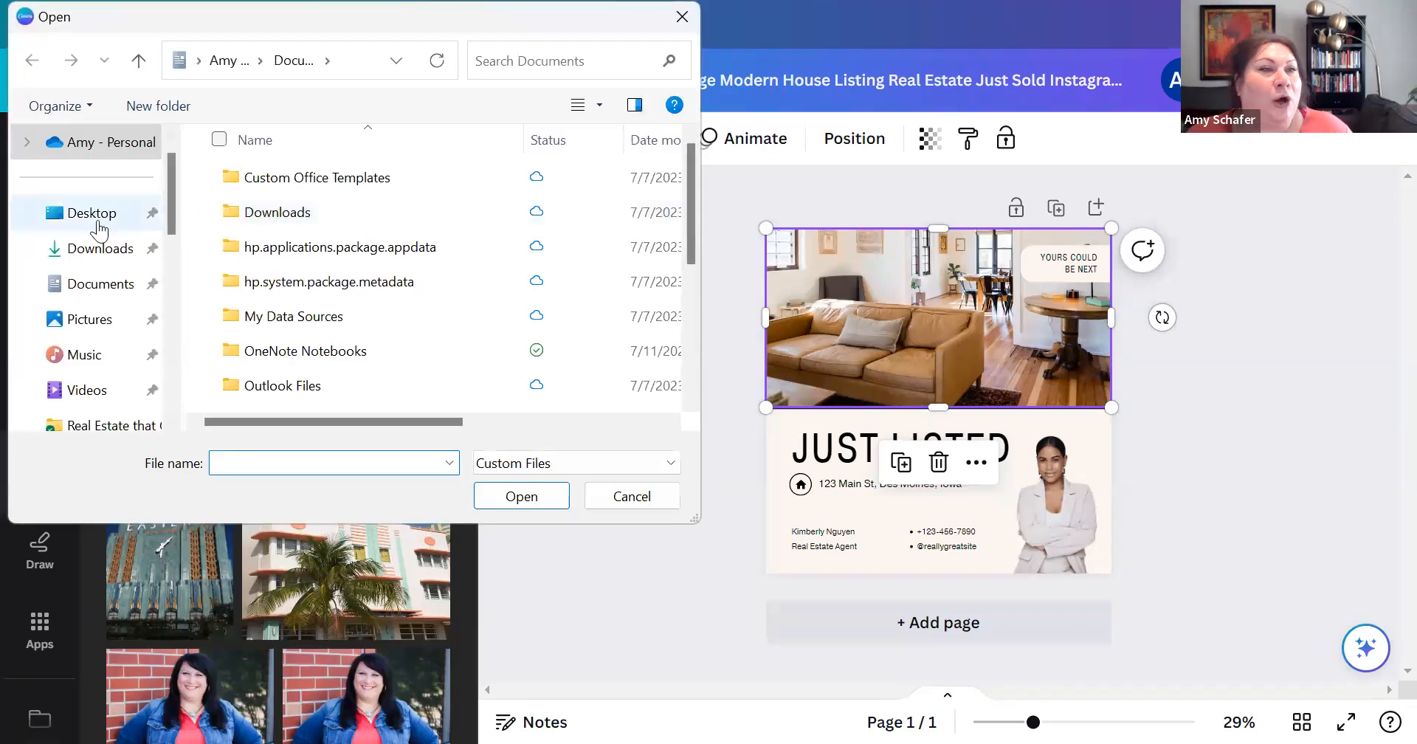
pyautogui.scroll(1, 92, 199)
pyautogui.click(84, 153)
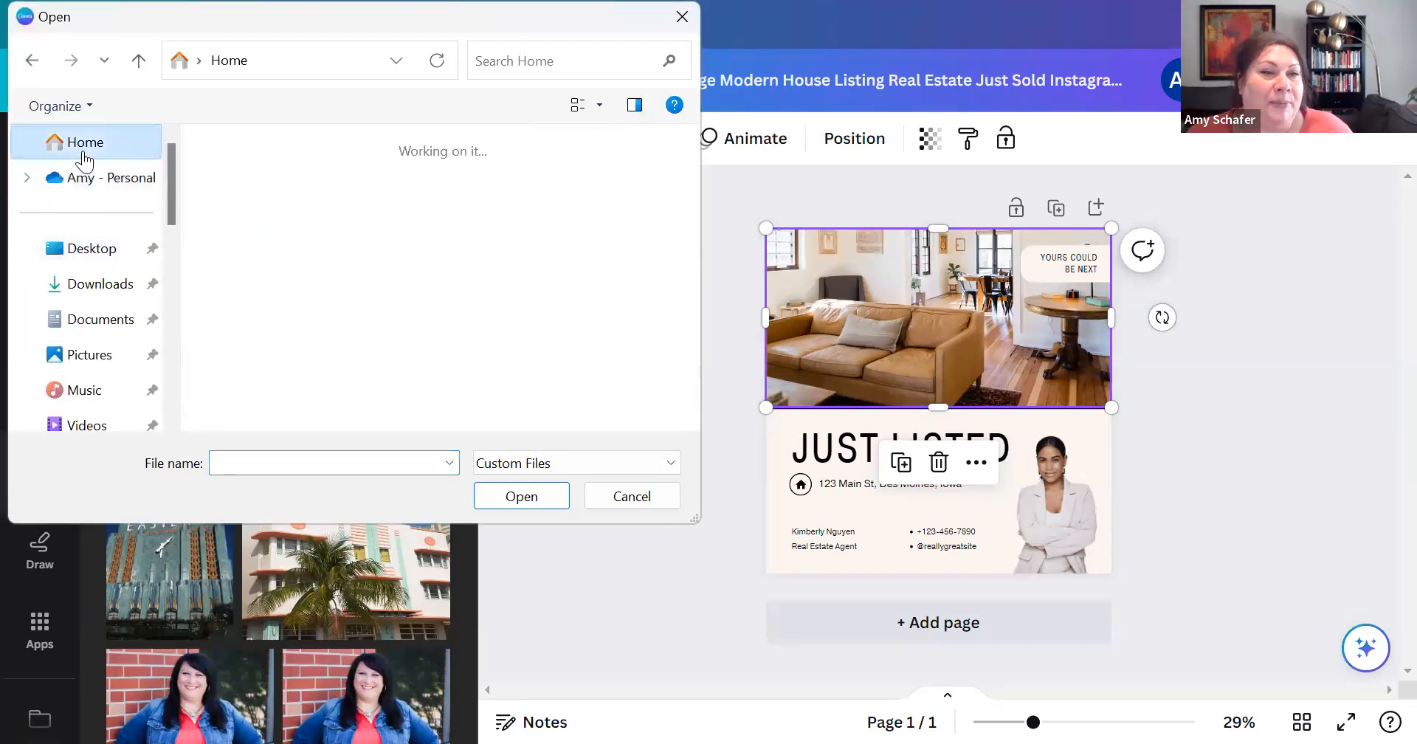
pyautogui.scroll(-5, 399, 251)
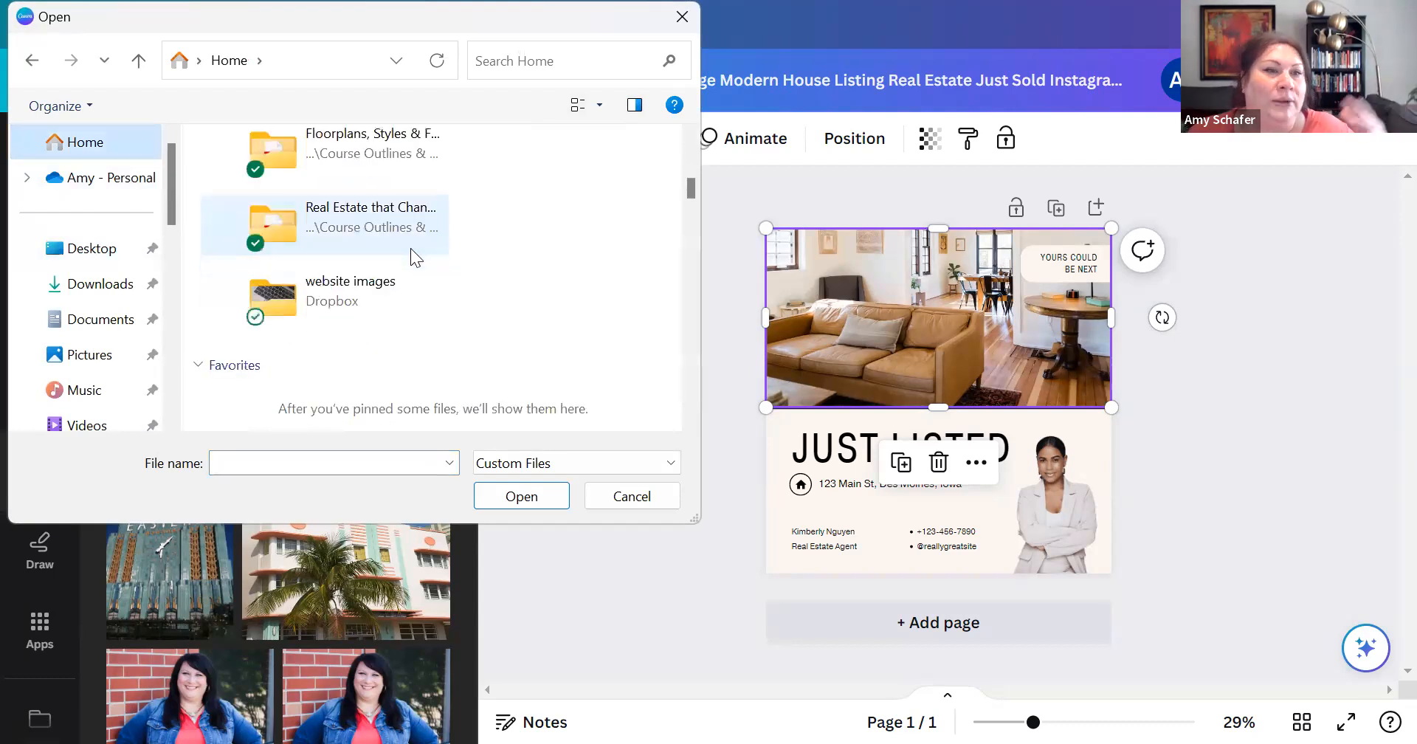
pyautogui.click(104, 259)
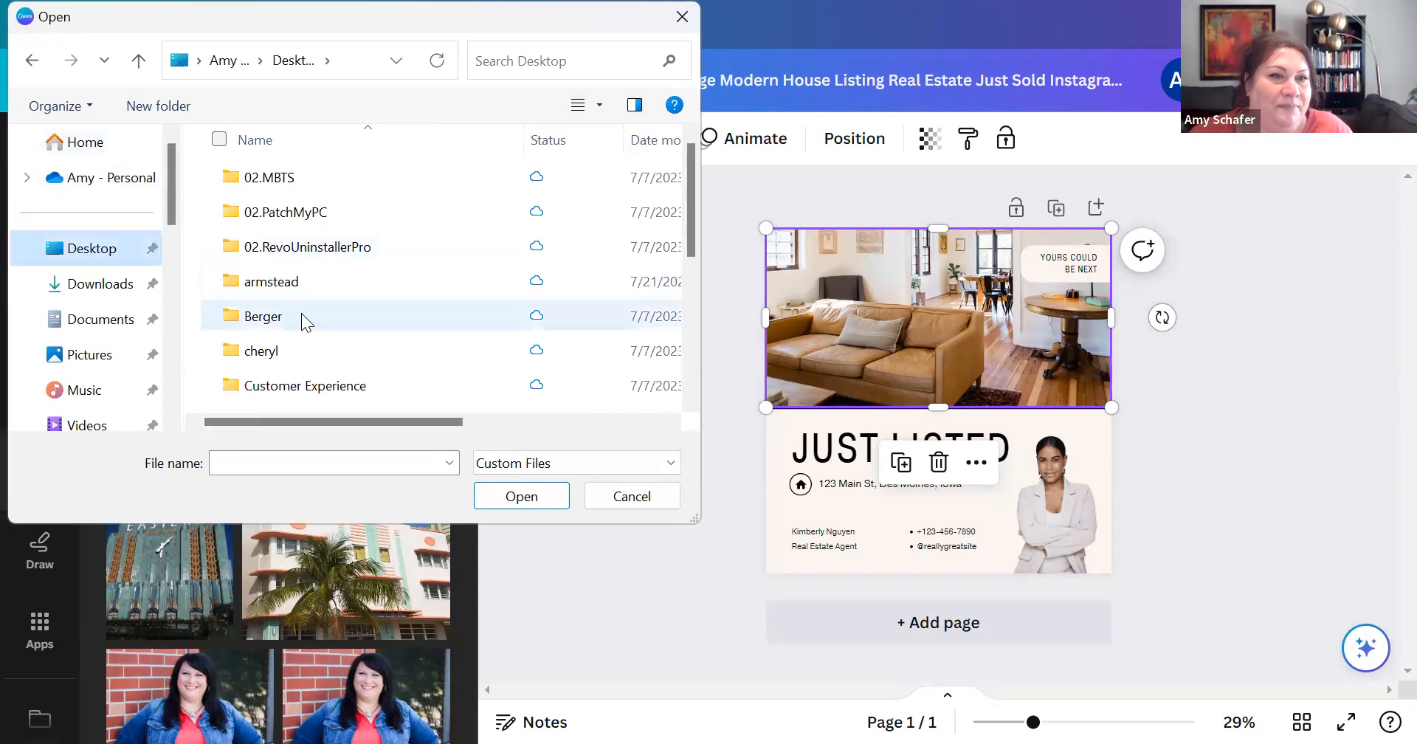
pyautogui.click(290, 282)
pyautogui.doubleClick(290, 282)
pyautogui.scroll(-3, 414, 322)
pyautogui.scroll(-3, 414, 322)
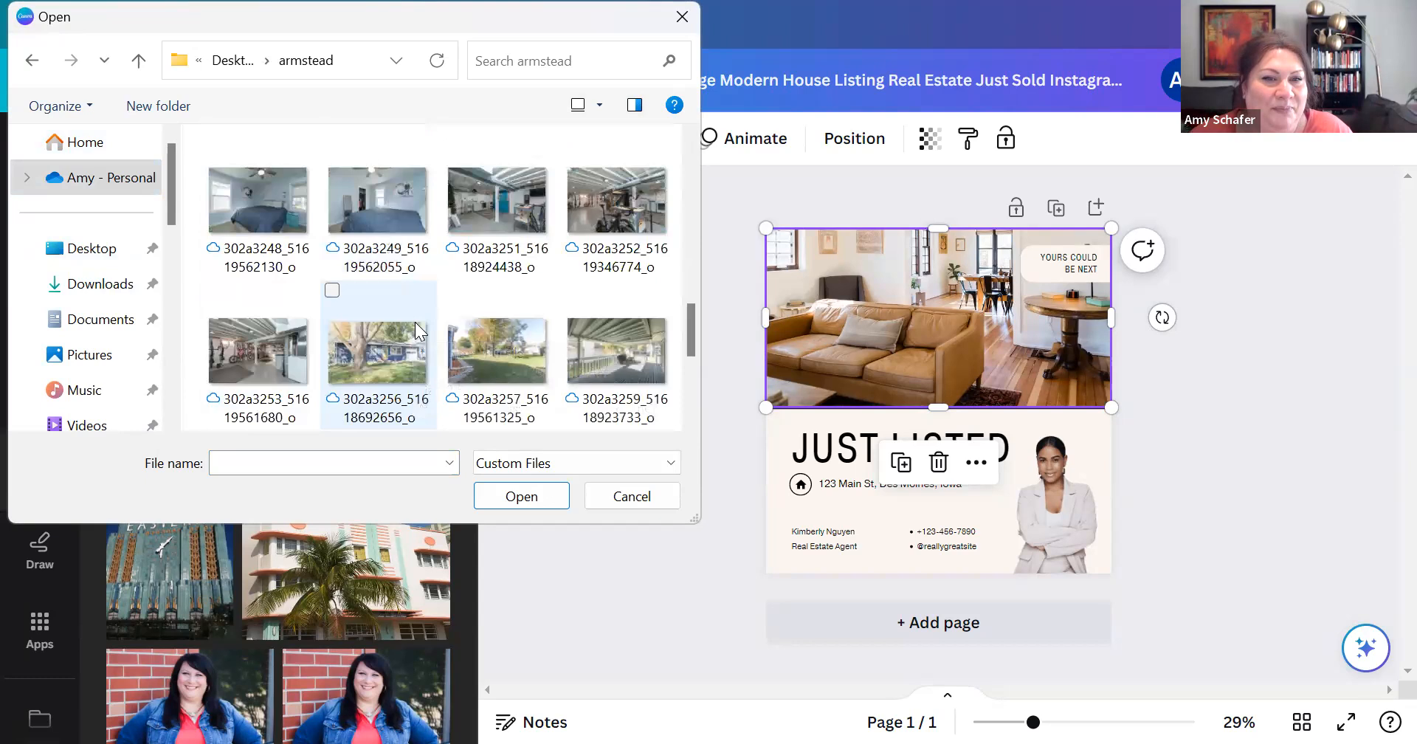
# Step: Upload the Front photo image of the blue house and add it to the Instagram post
pyautogui.click(375, 341)
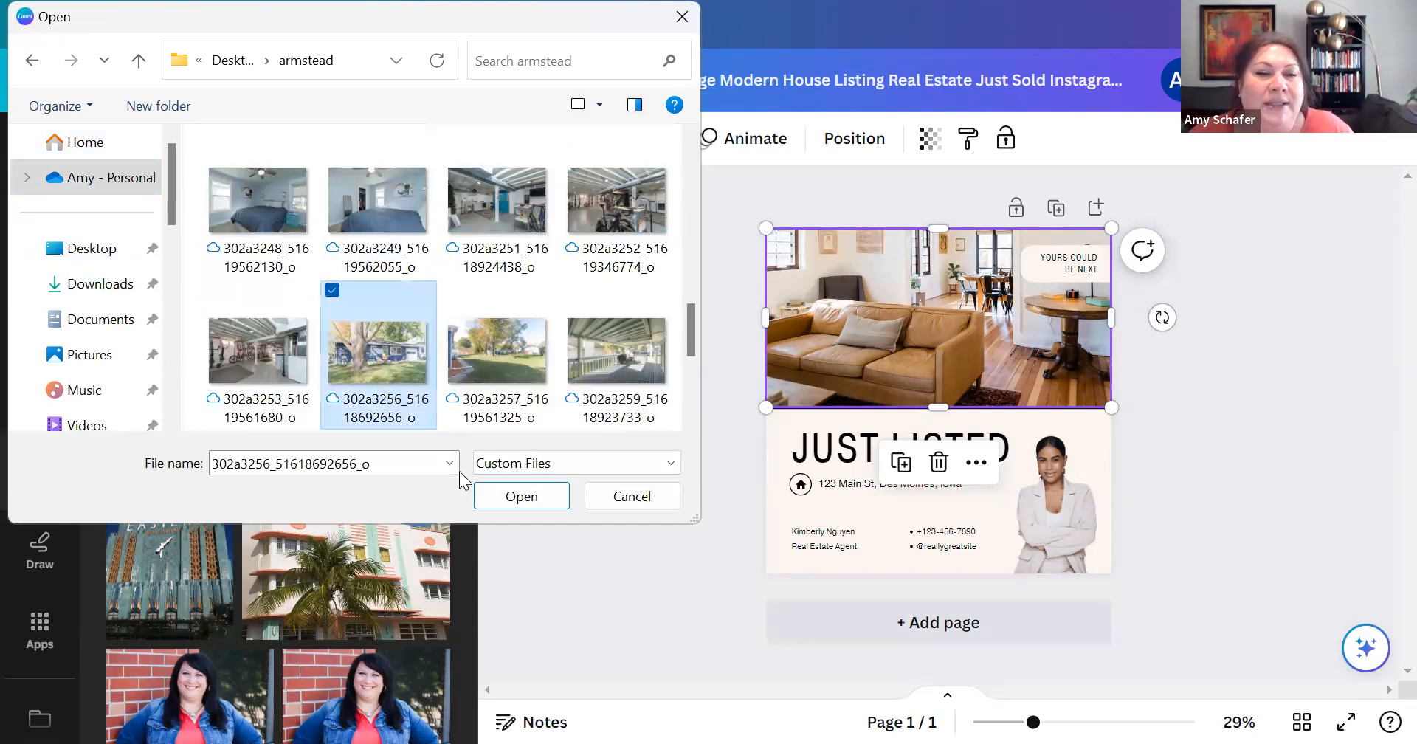
pyautogui.scroll(-3, 399, 332)
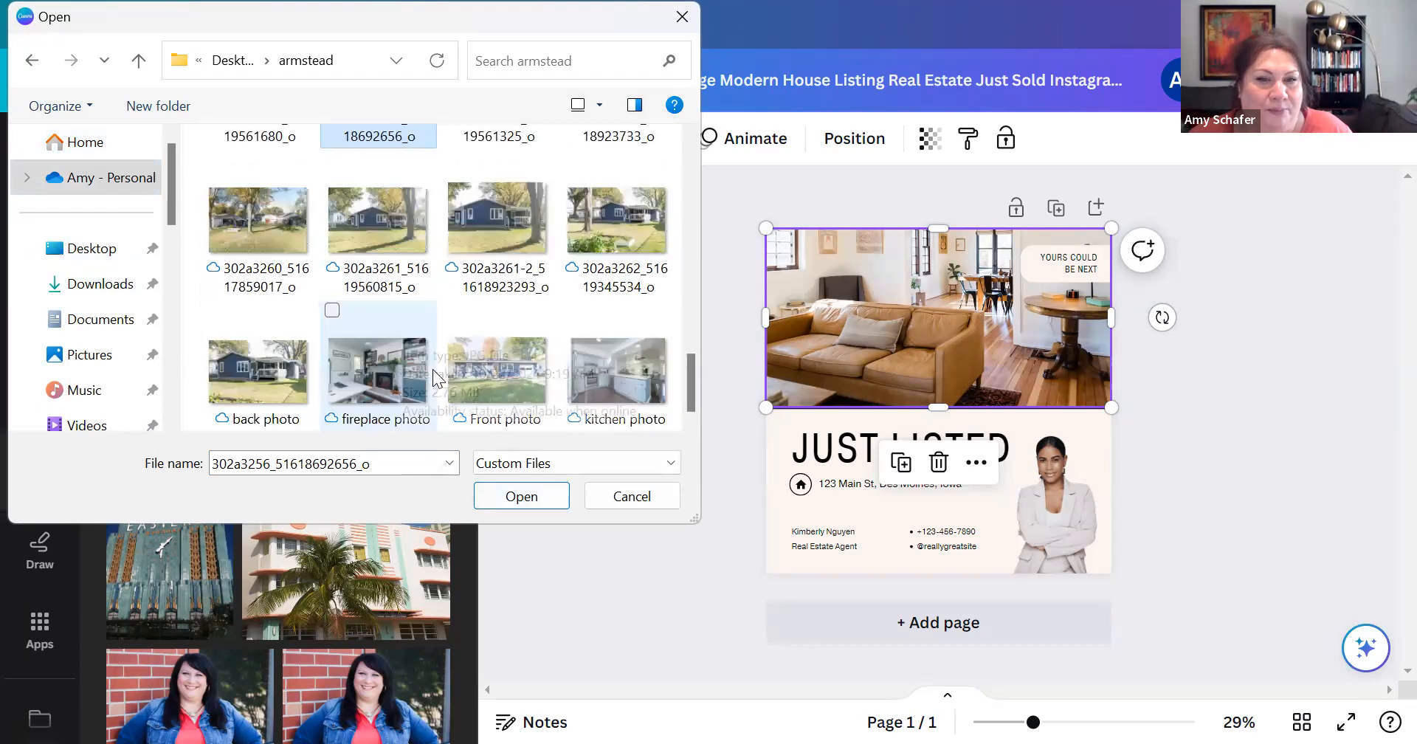
pyautogui.click(499, 381)
pyautogui.click(539, 490)
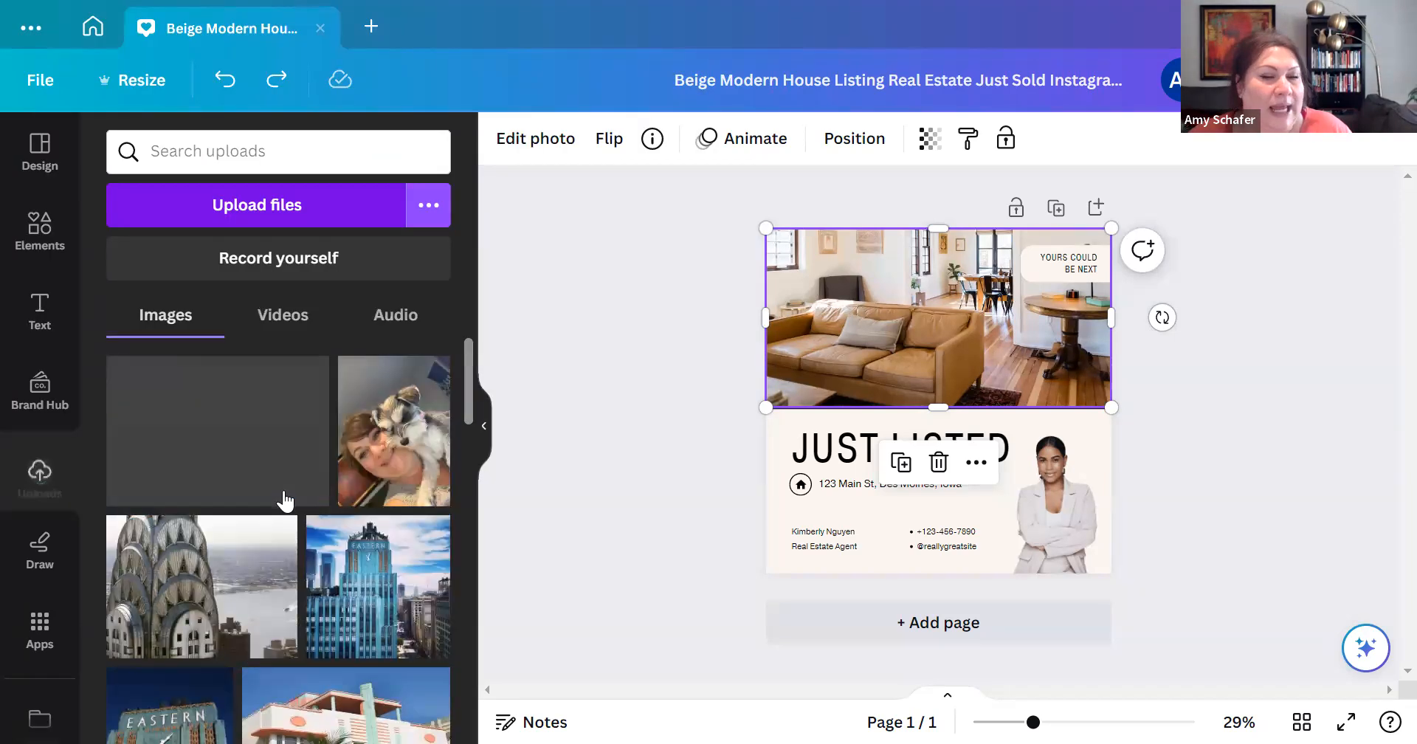
pyautogui.scroll(-2, 282, 499)
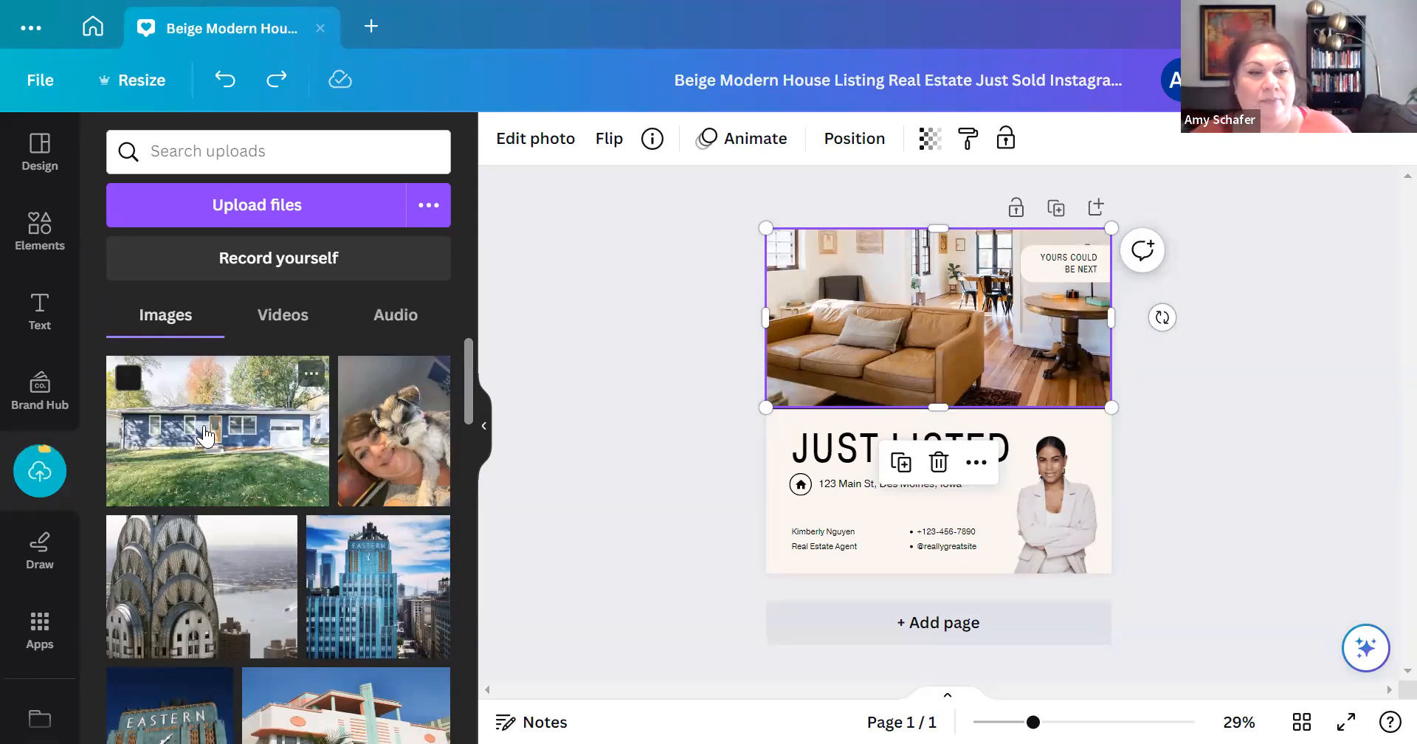
pyautogui.click(207, 434)
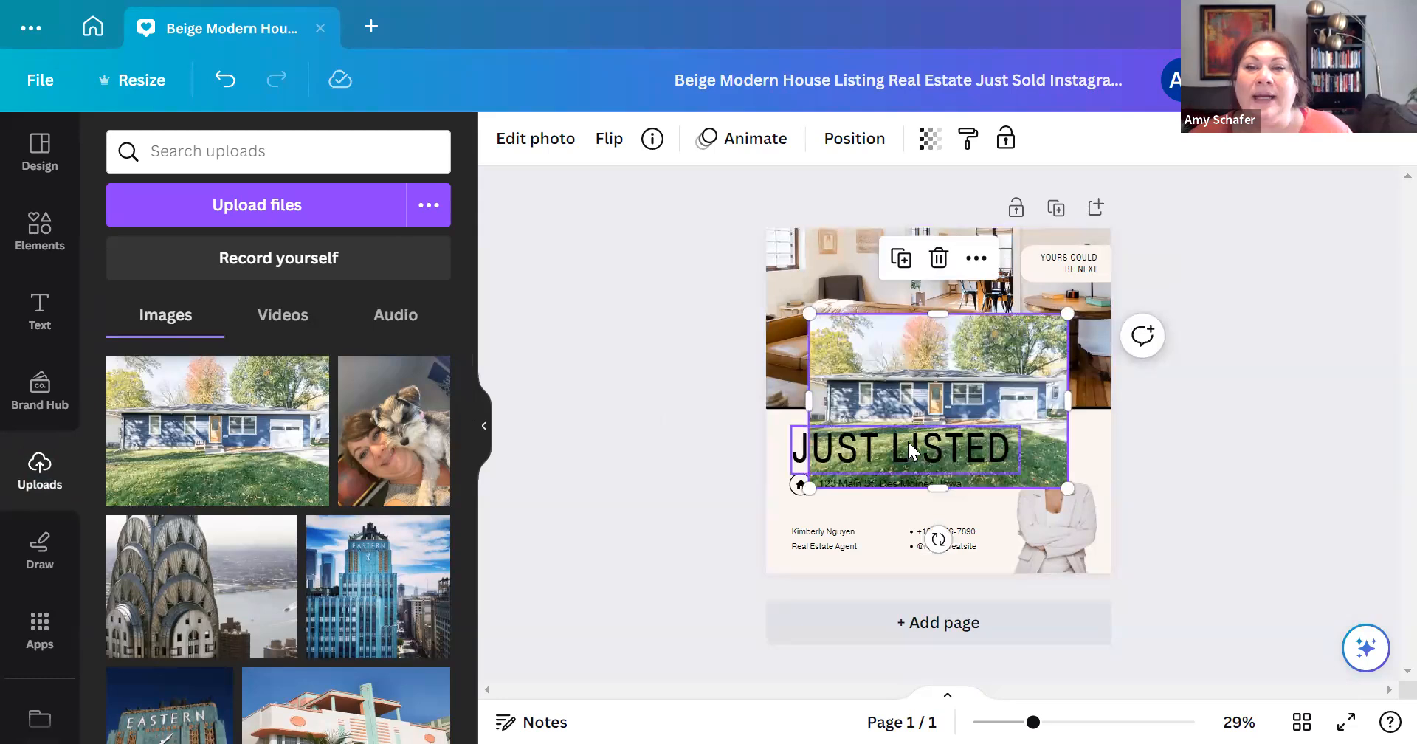
# Step: Delete the living room photo behind the house photo and enlarge the house photo to fill the post's full width from the top
pyautogui.moveTo(907, 388); pyautogui.dragTo(872, 315)
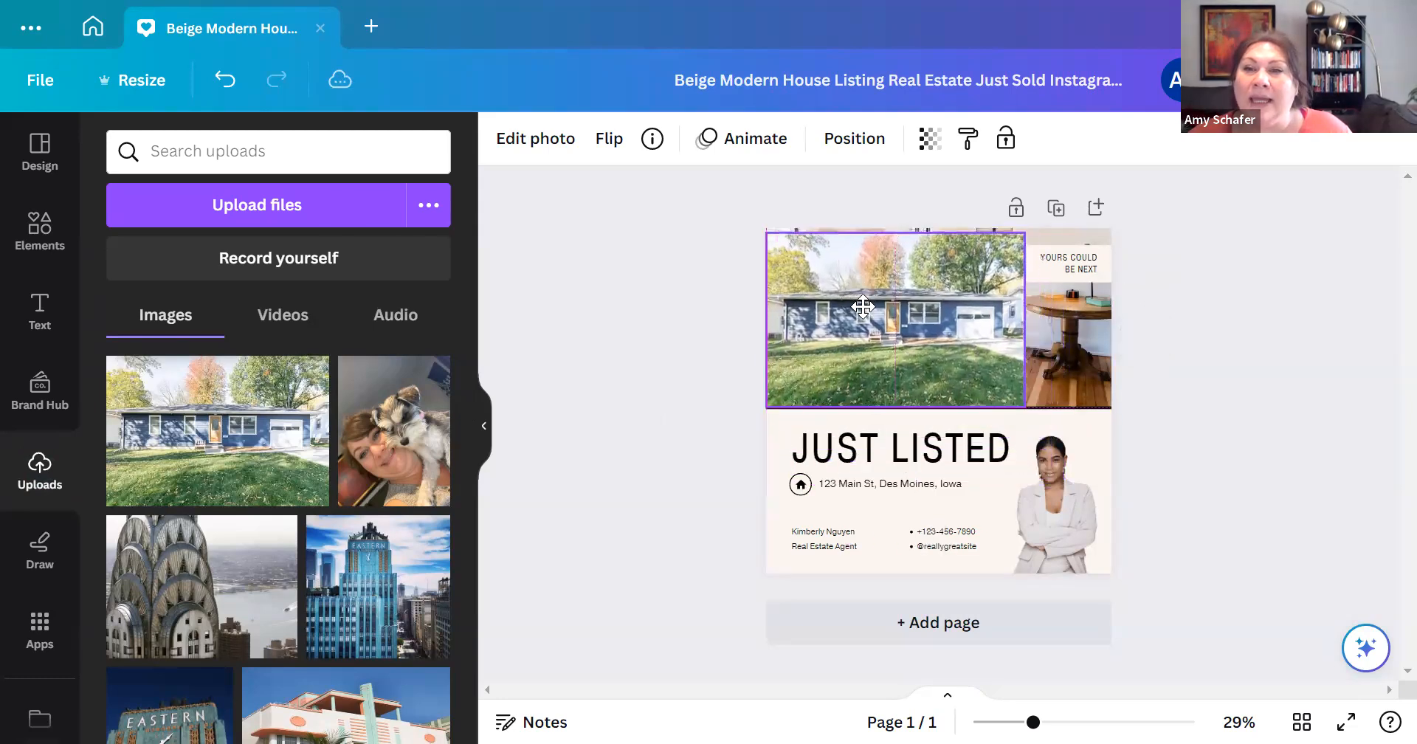
pyautogui.click(1055, 372)
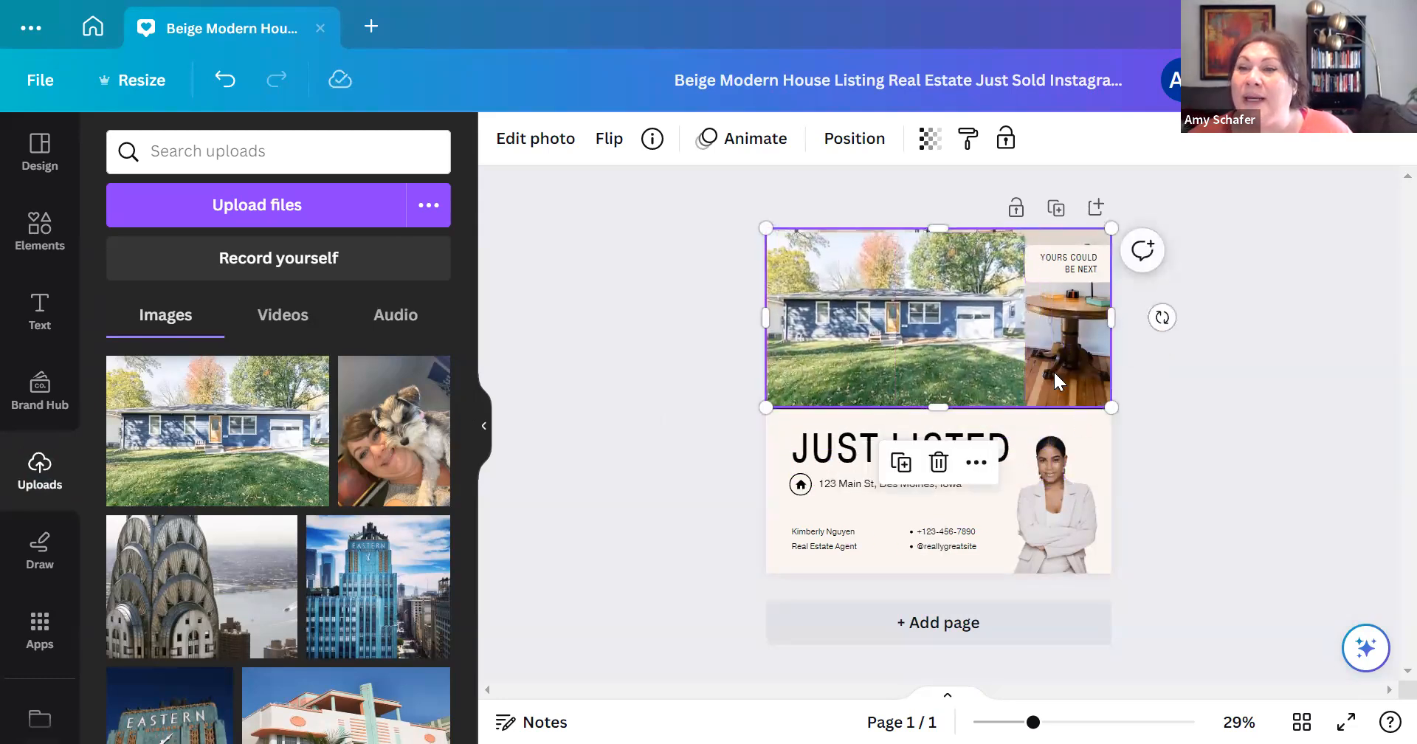
pyautogui.moveTo(943, 337); pyautogui.dragTo(905, 338)
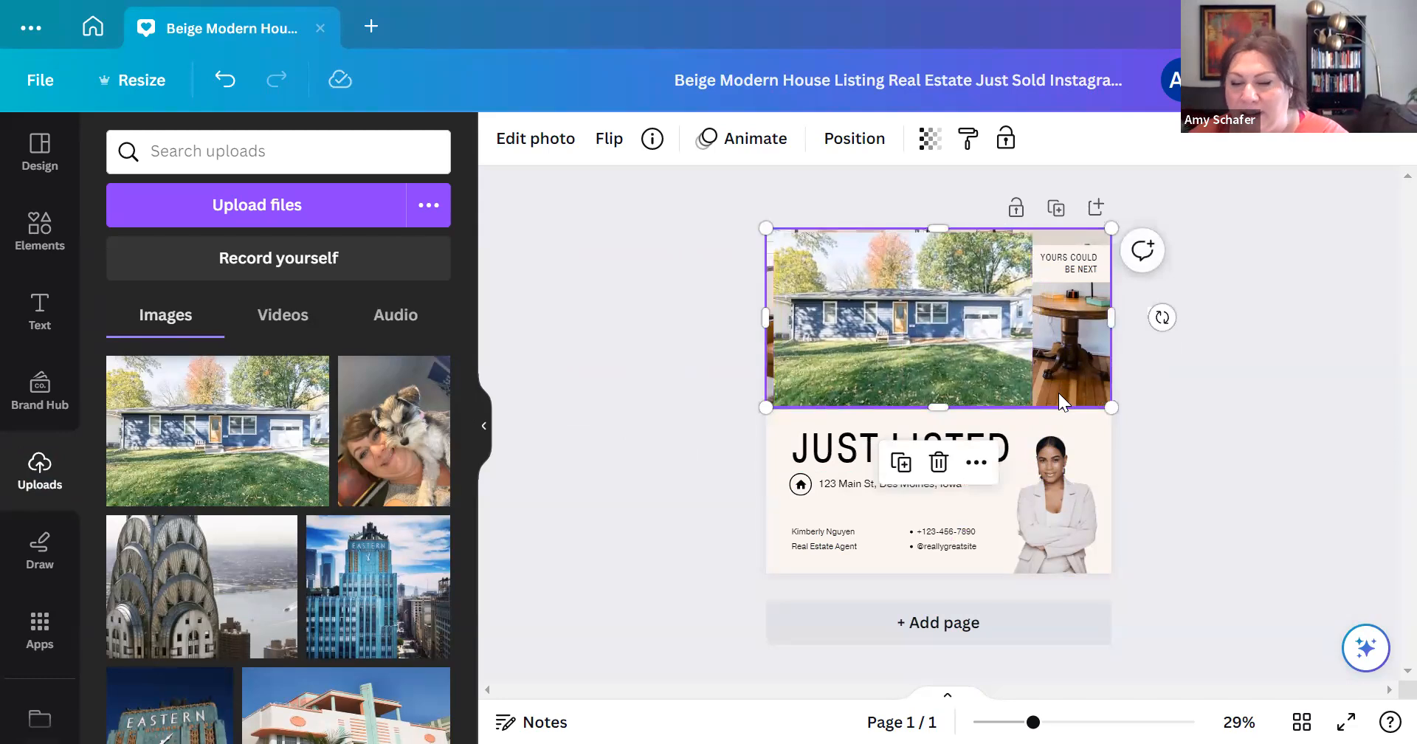
pyautogui.click(919, 353)
pyautogui.moveTo(919, 353); pyautogui.dragTo(912, 347)
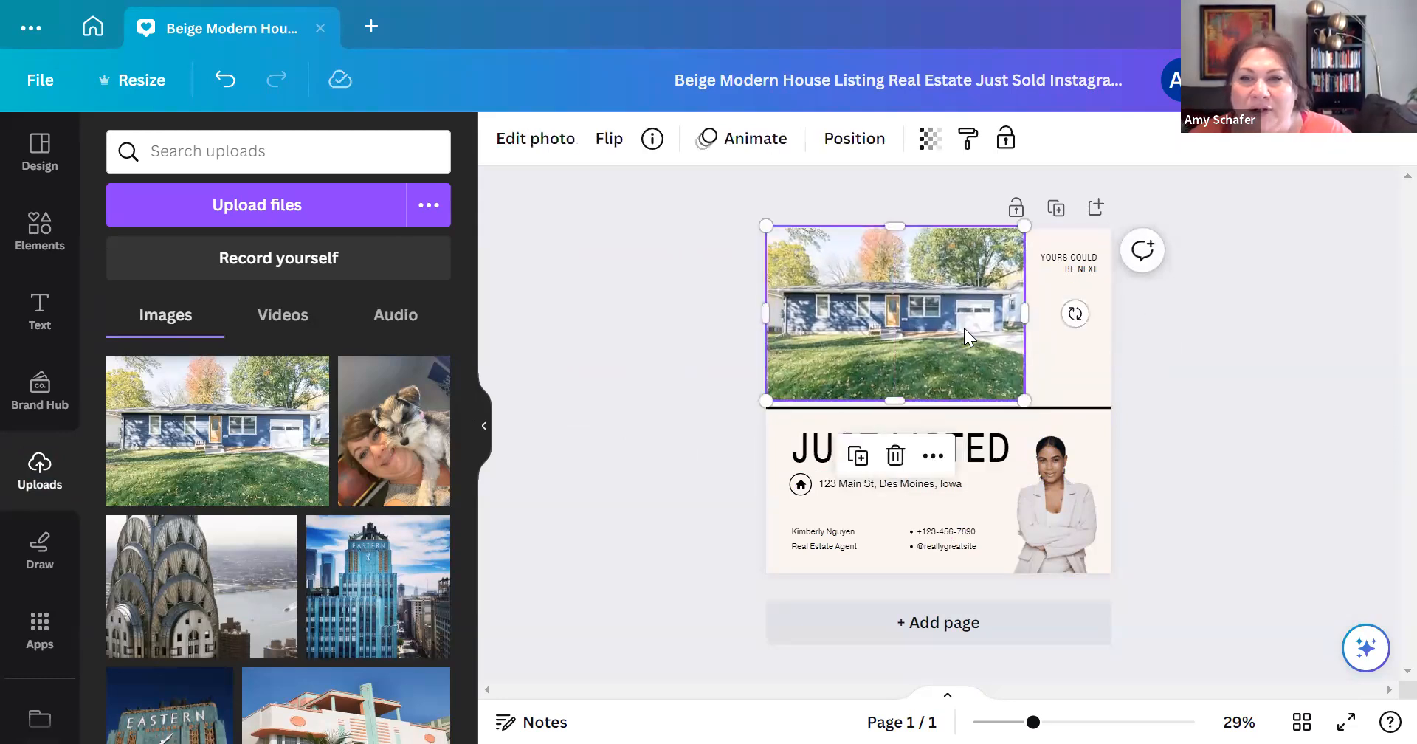
pyautogui.moveTo(1025, 400); pyautogui.dragTo(1139, 426)
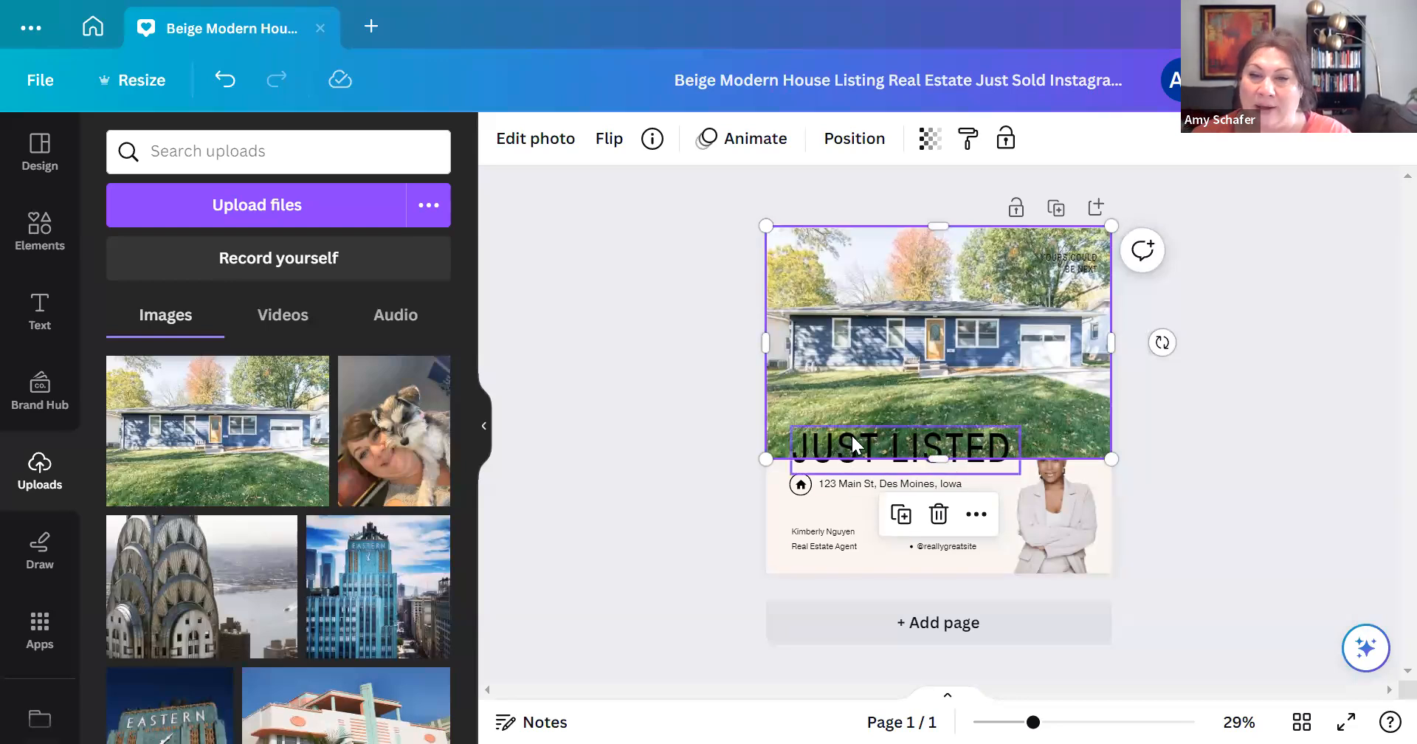
pyautogui.click(672, 404)
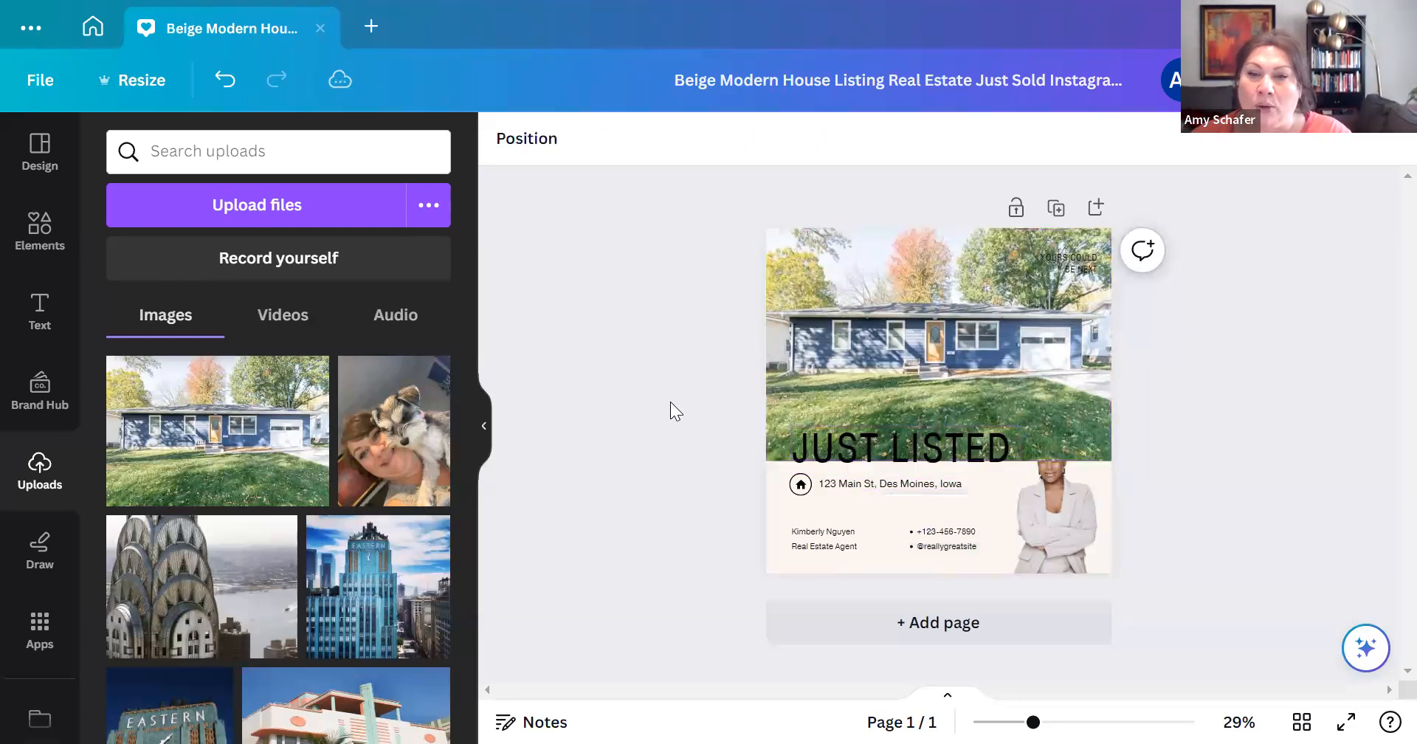
# Step: Select the JUST LISTED heading, address, agent name and job title together and try to shift them as a set
pyautogui.click(884, 434)
pyautogui.keyDown('shift'); pyautogui.click(895, 484); pyautogui.keyUp('shift')
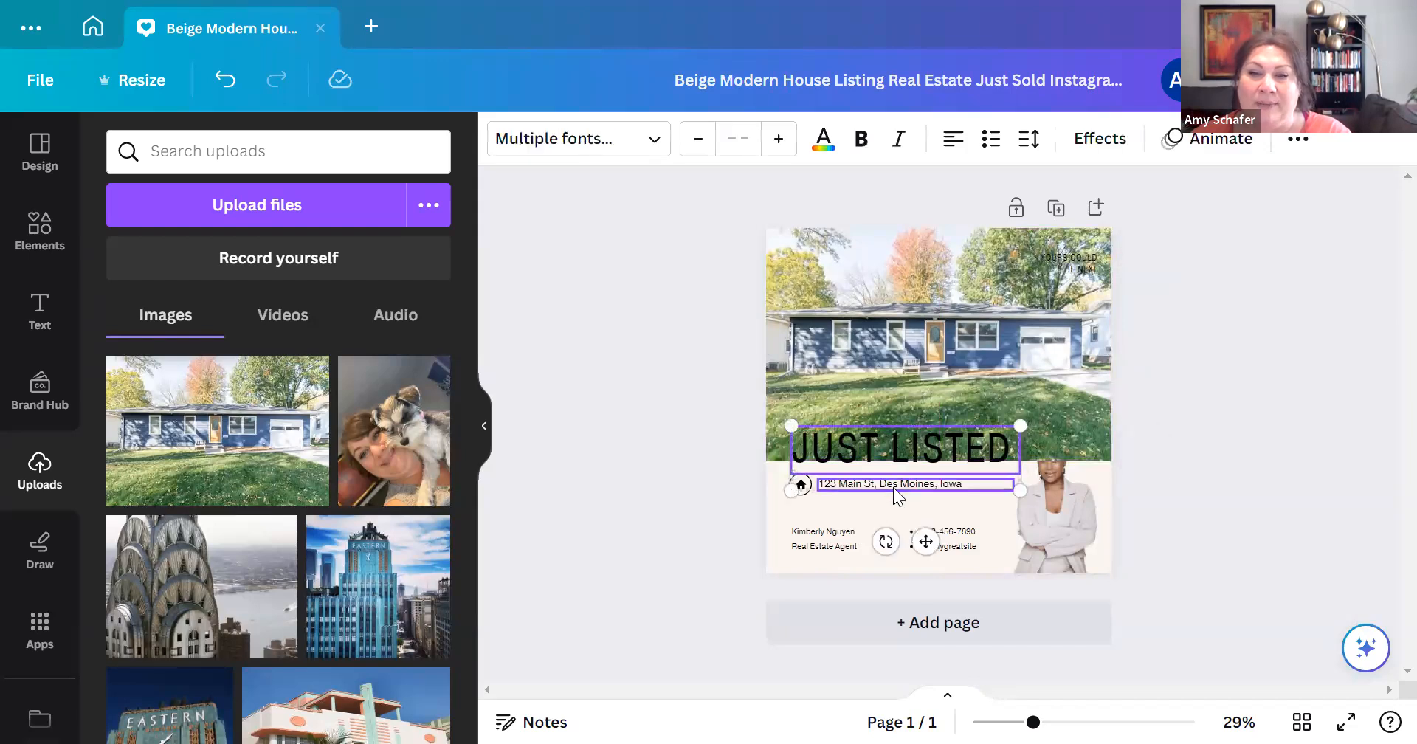
pyautogui.keyDown('shift'); pyautogui.click(816, 549); pyautogui.keyUp('shift')
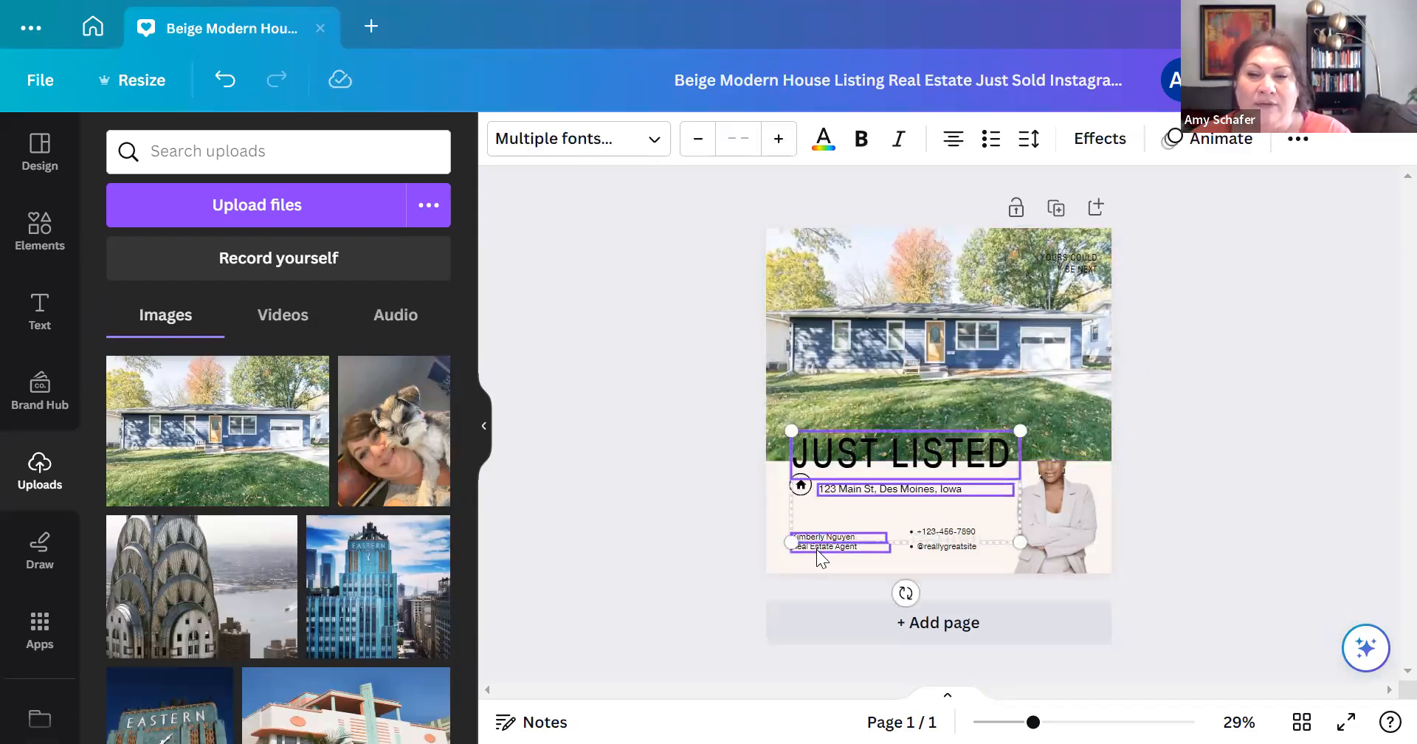
pyautogui.click(817, 552)
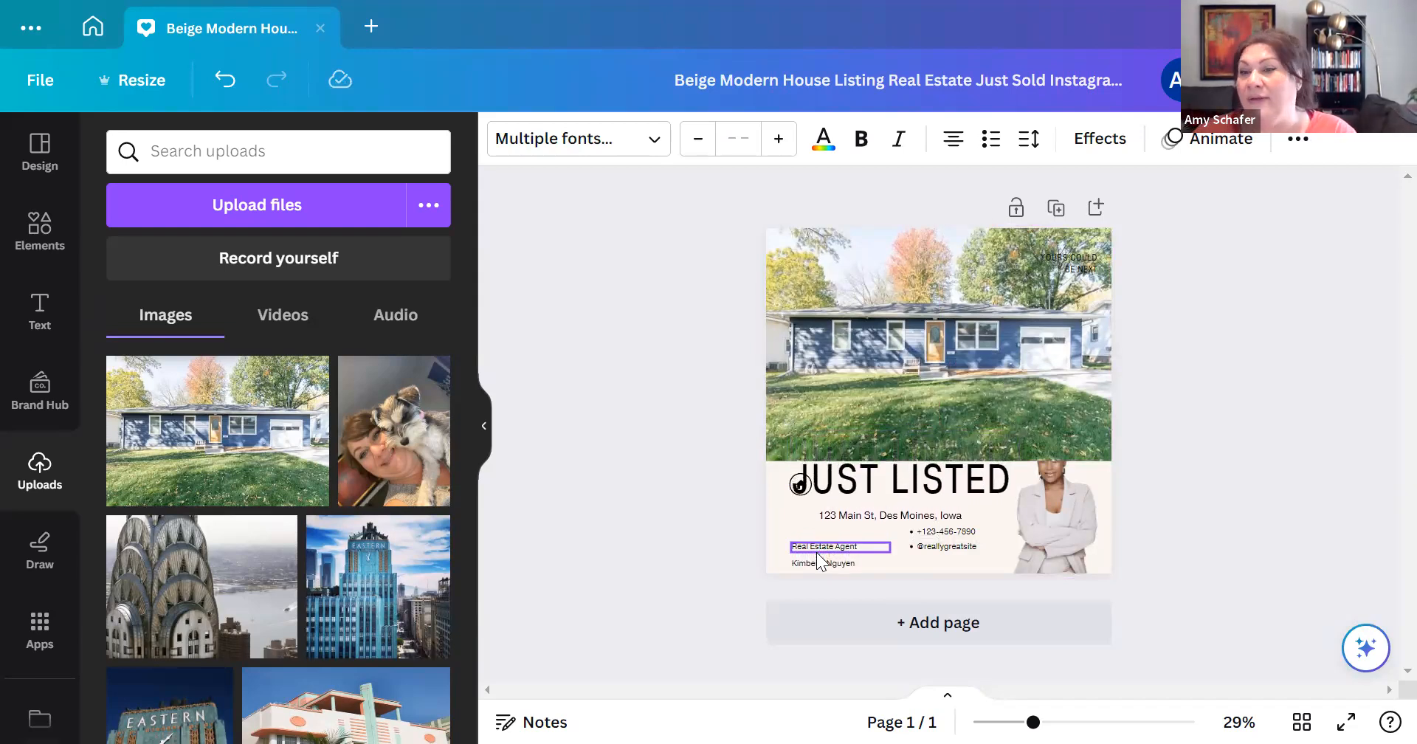
pyautogui.click(816, 553)
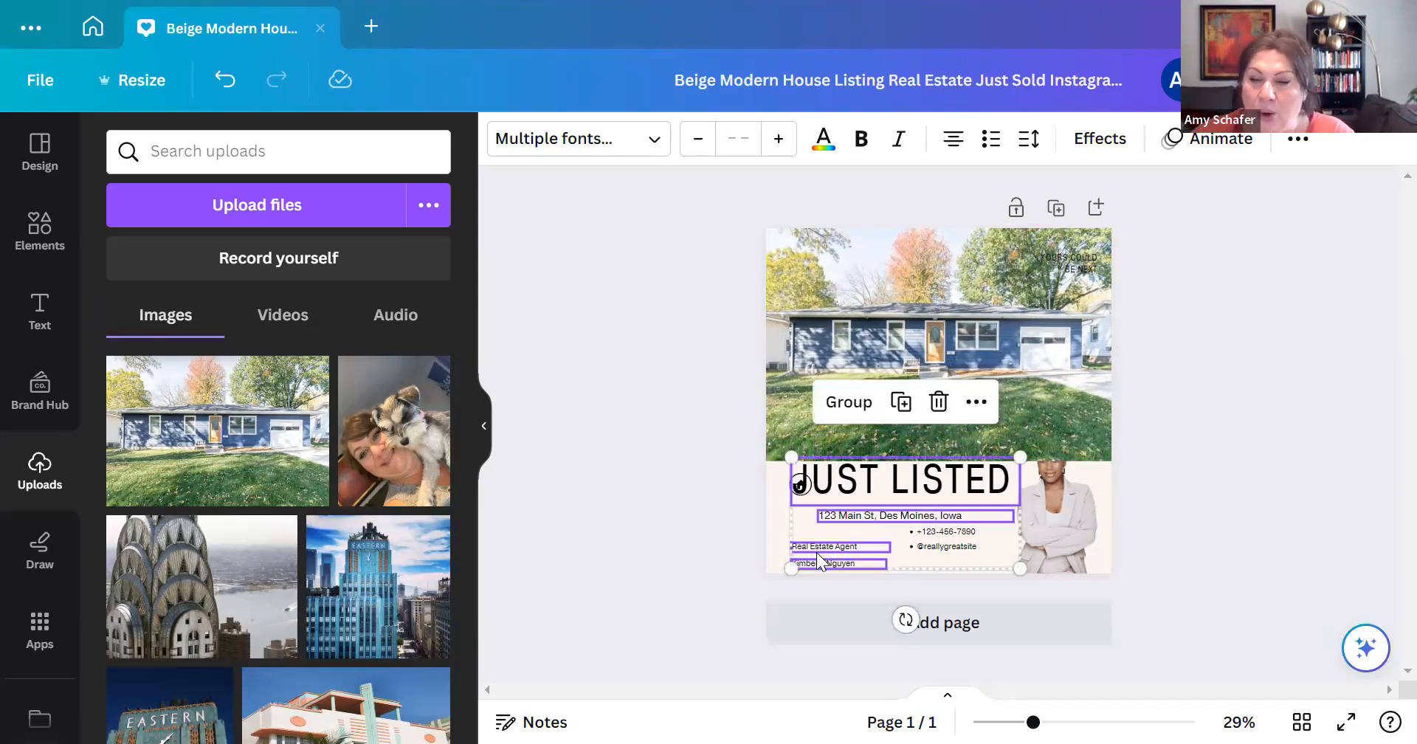
pyautogui.press('Escape')
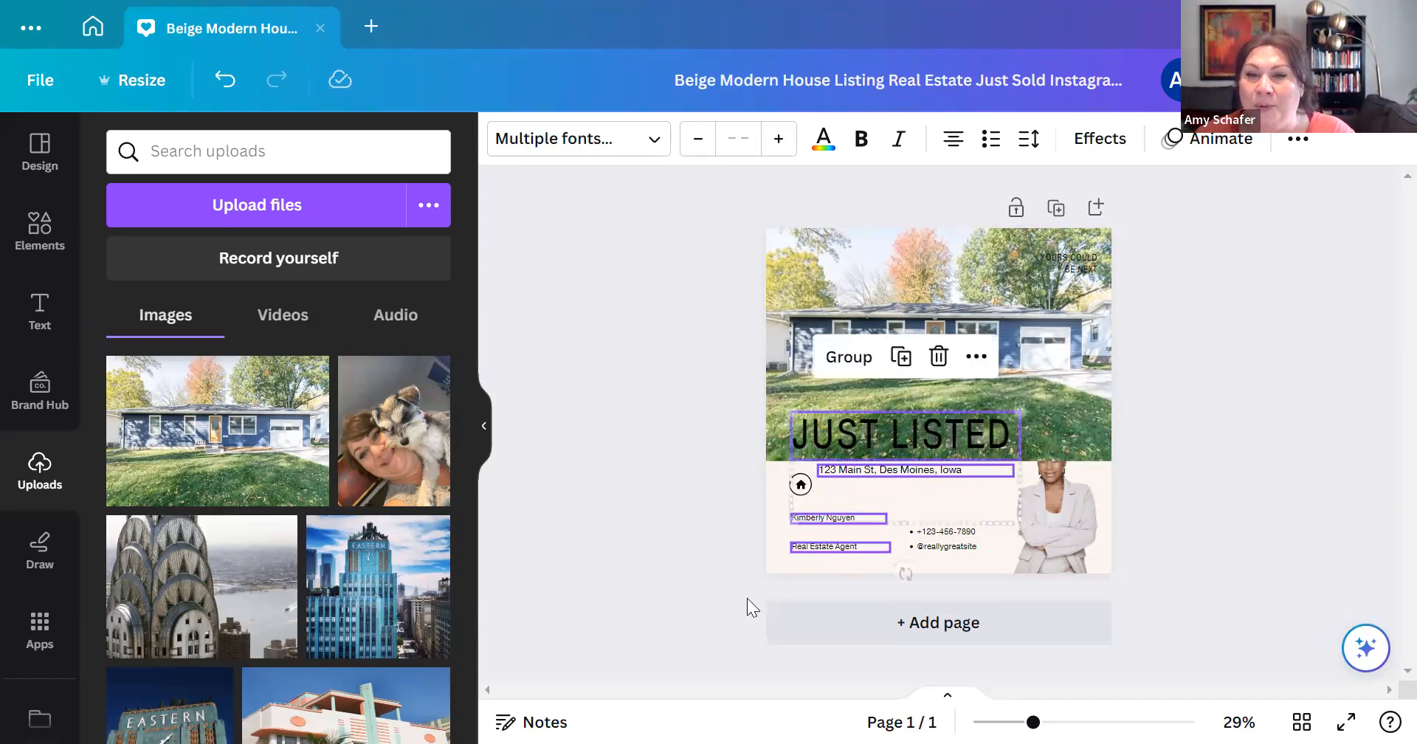
pyautogui.click(586, 360)
# Step: Reposition the JUST LISTED heading over the lawn, the address beside the house icon and the agent's portrait below the house photo
pyautogui.moveTo(915, 436); pyautogui.dragTo(928, 415)
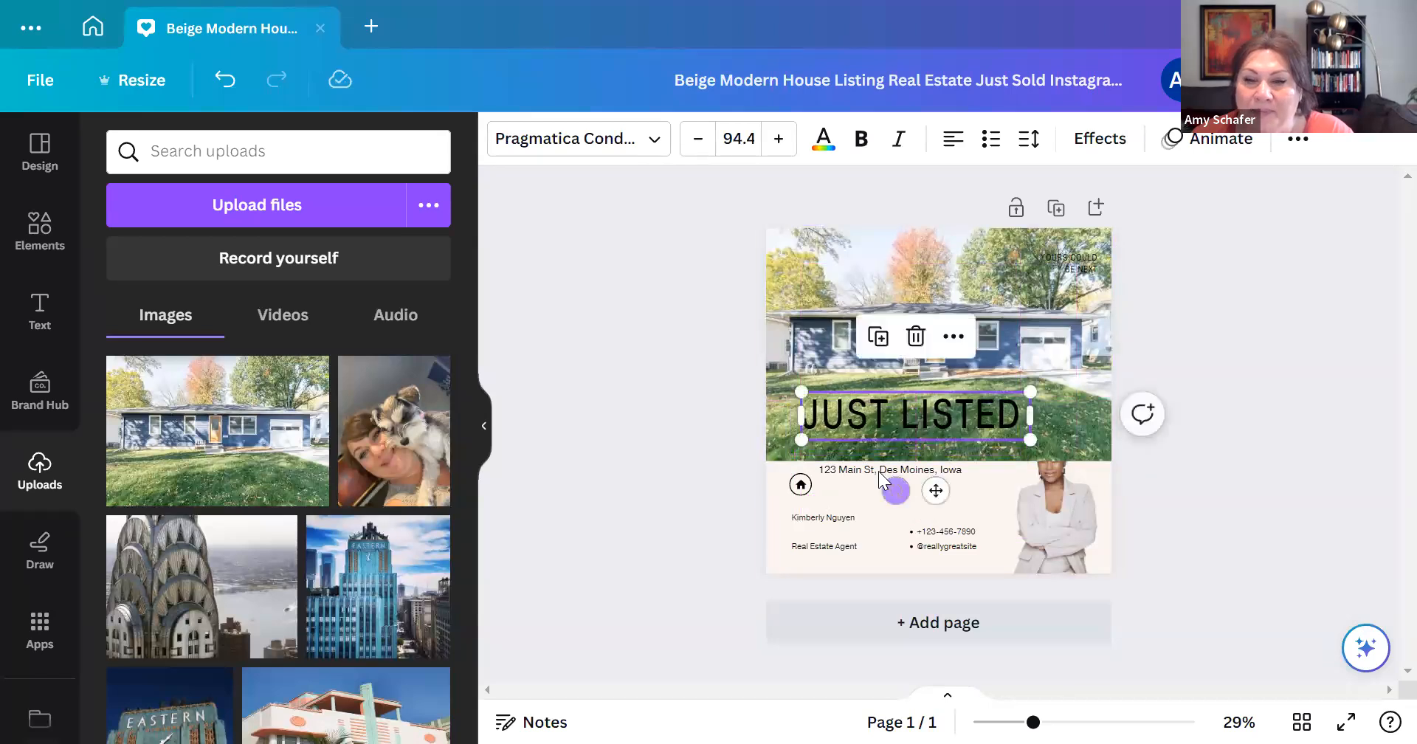
pyautogui.moveTo(878, 471); pyautogui.dragTo(872, 479)
pyautogui.moveTo(1047, 518); pyautogui.dragTo(1041, 549)
# Step: Change the JUST LISTED heading's text color to white (#ffffff) and deselect it
pyautogui.click(897, 423)
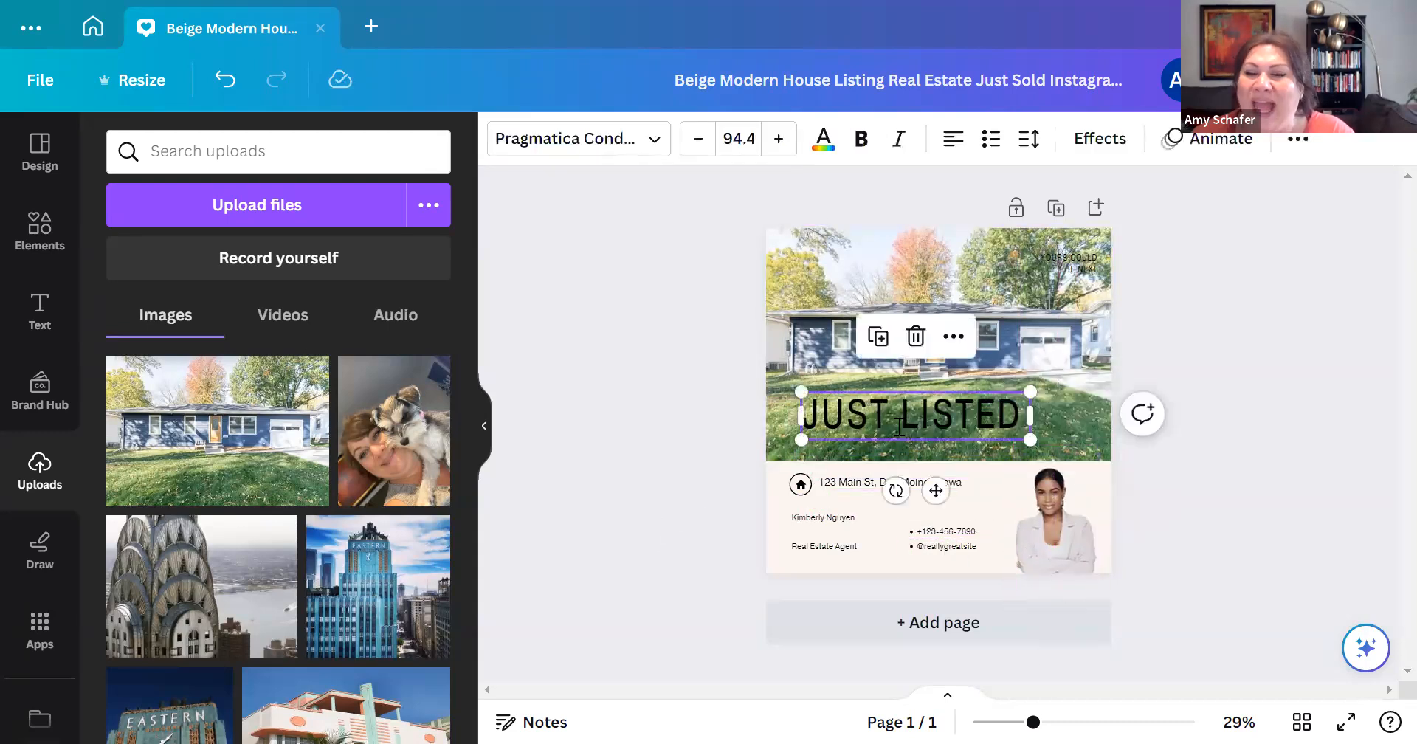
pyautogui.click(900, 426)
pyautogui.click(824, 144)
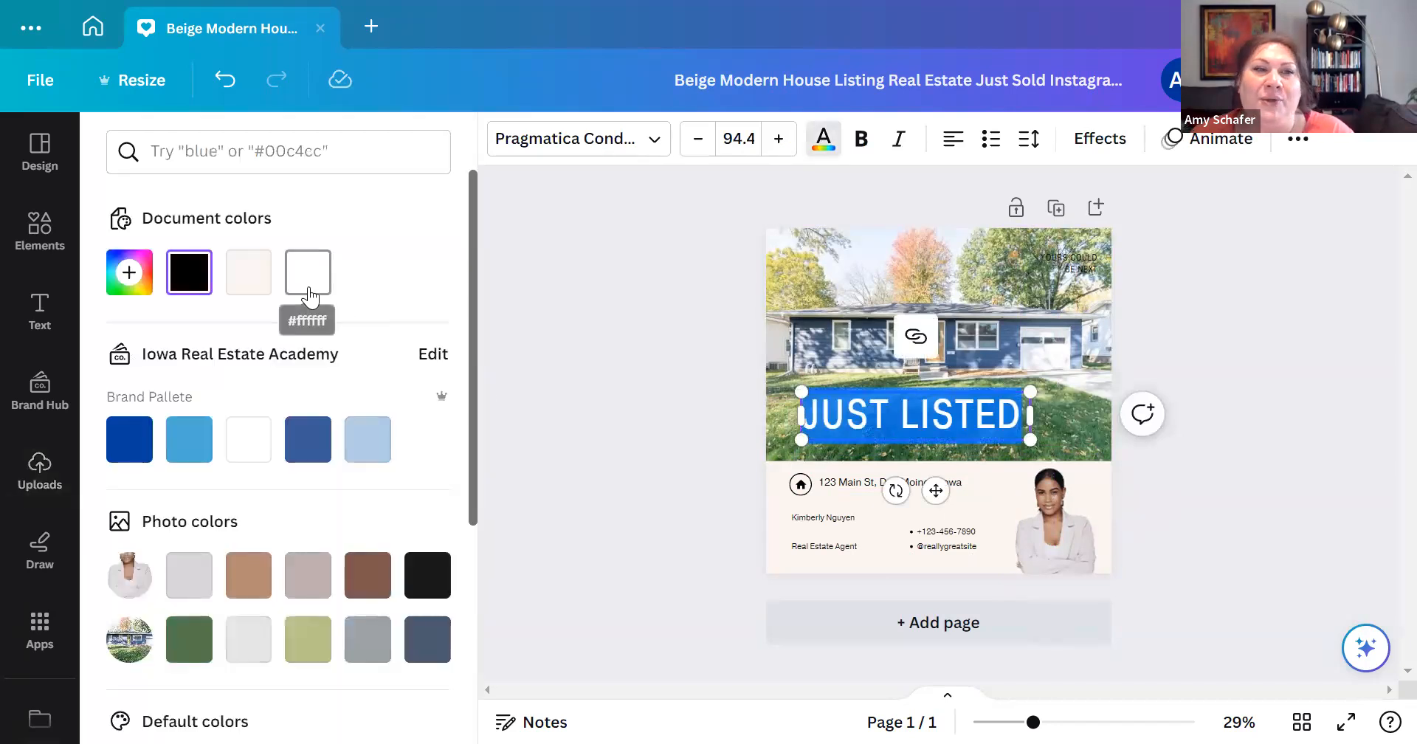
pyautogui.click(311, 289)
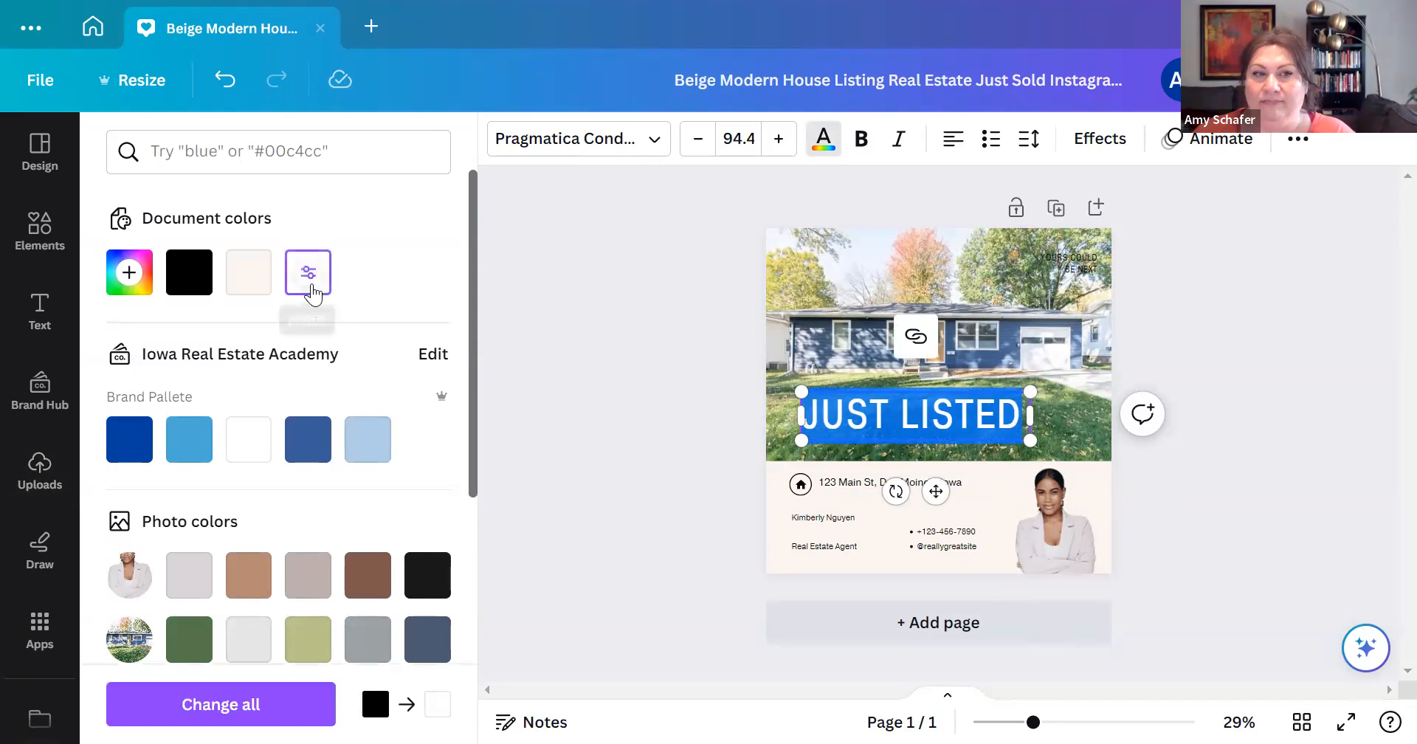
pyautogui.click(615, 417)
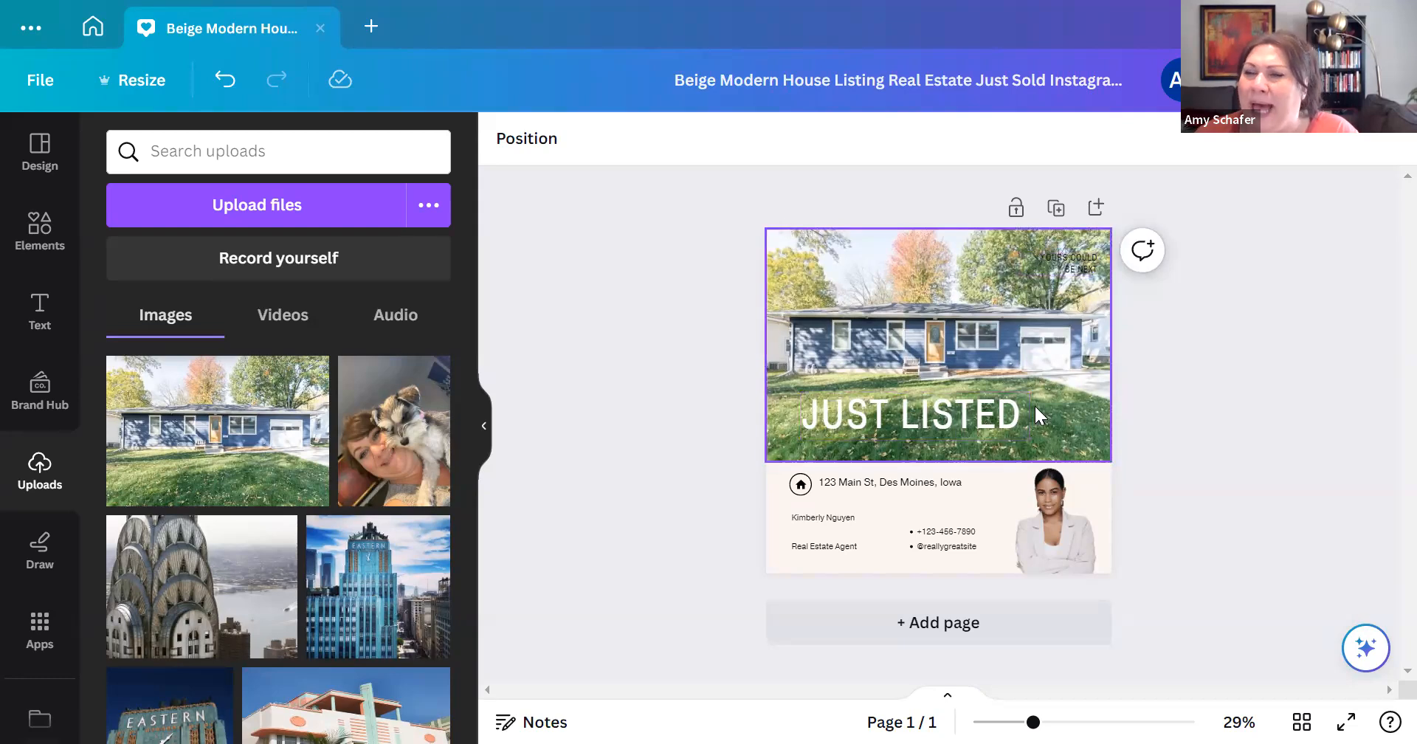
# Step: Send the house photo backward behind the rounded shape of the "YOURS COULD BE NEXT" label
pyautogui.click(1027, 362)
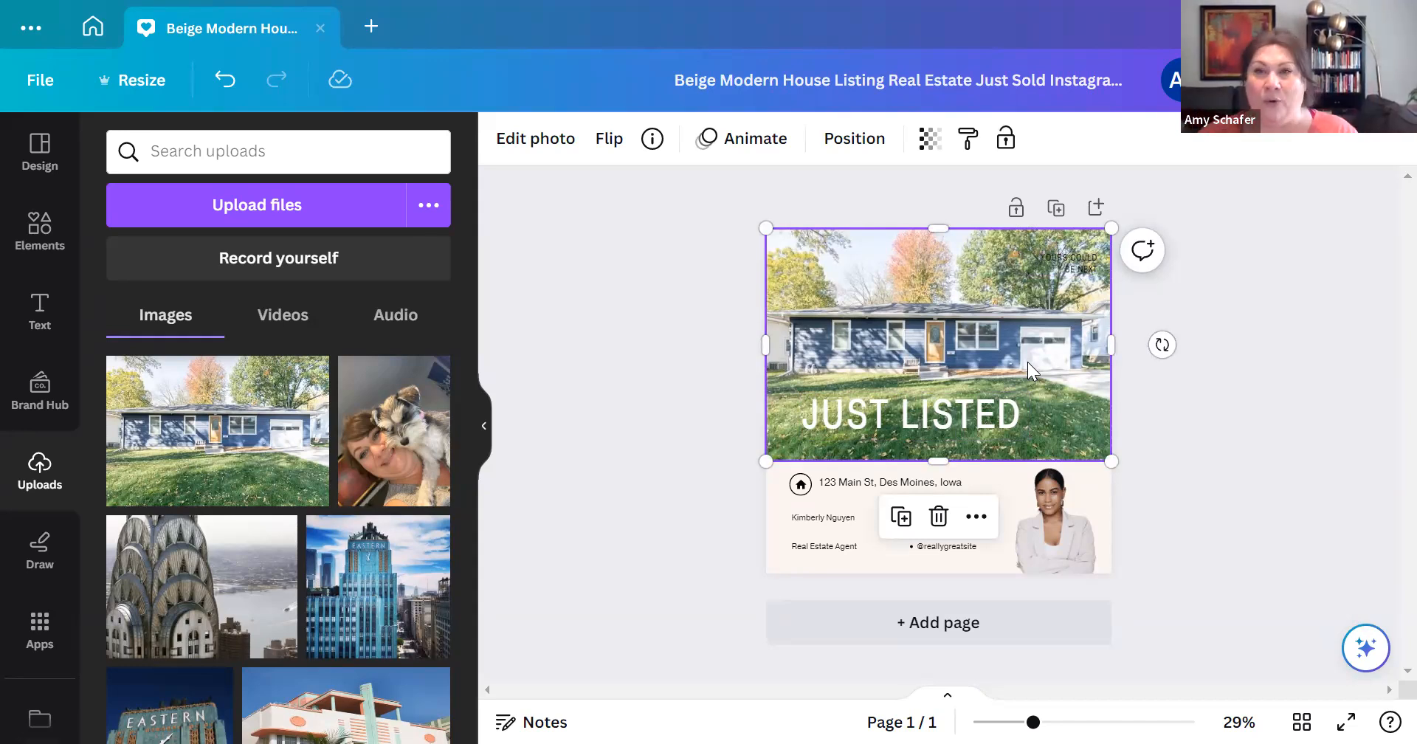
pyautogui.click(845, 152)
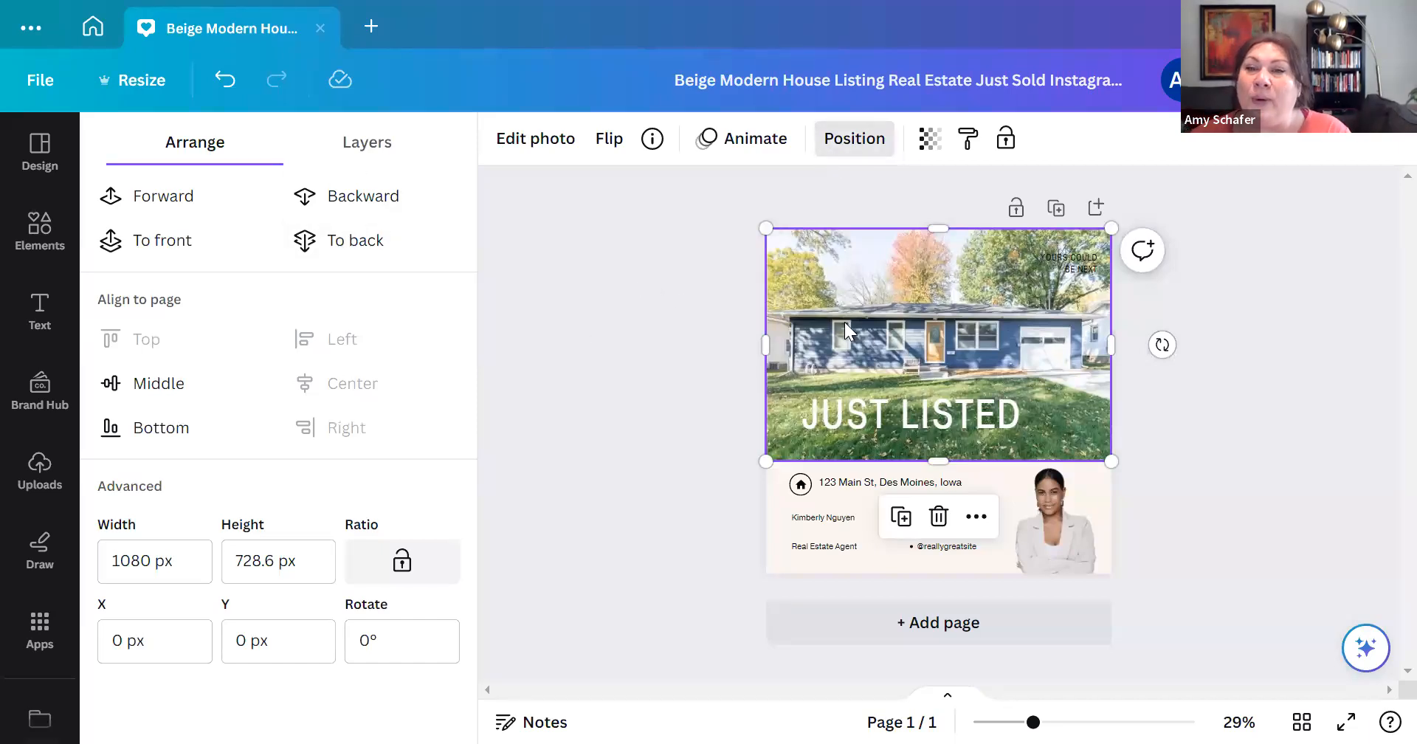
pyautogui.click(378, 213)
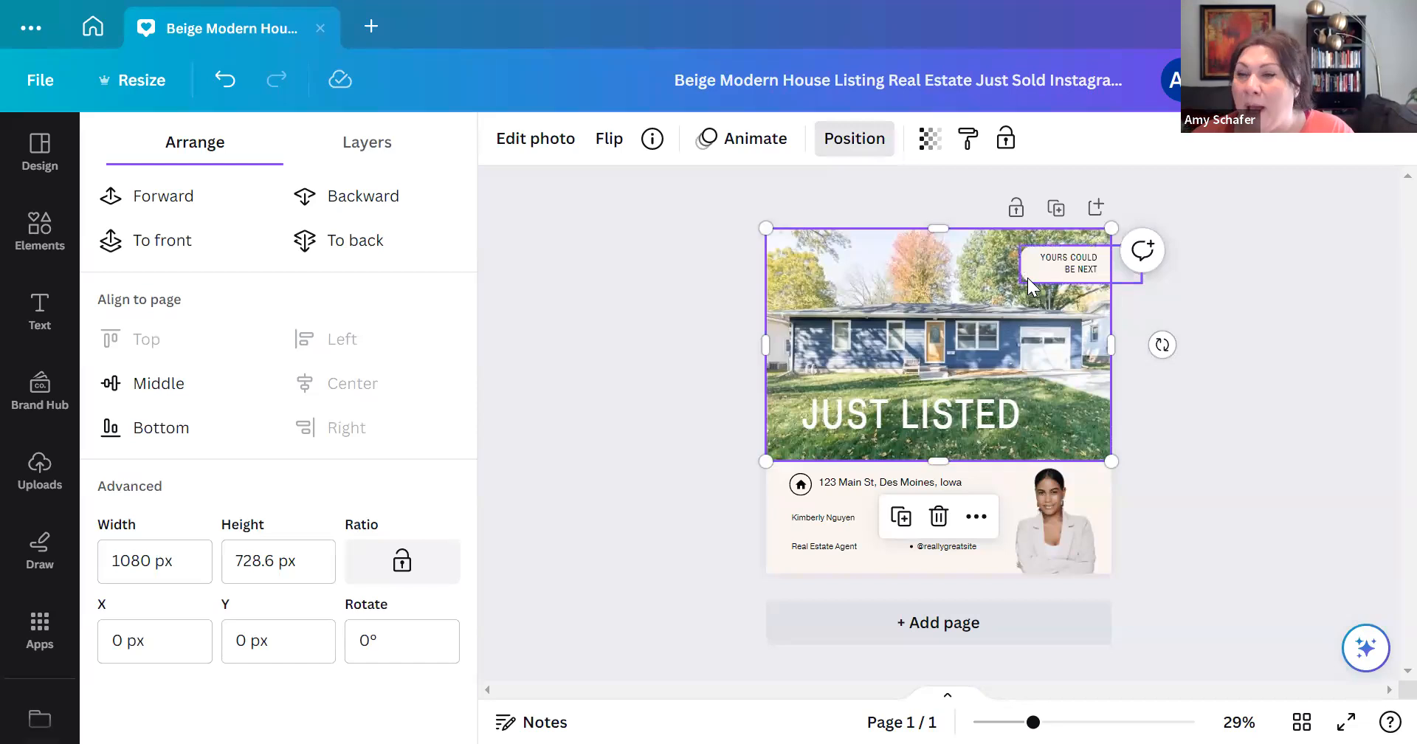
# Step: Replace the "YOURS COULD BE NEXT" label with "THIS COULD BE YOUR NEXT HOME!" and shift the text to fit inside its rounded shape
pyautogui.doubleClick(1056, 258)
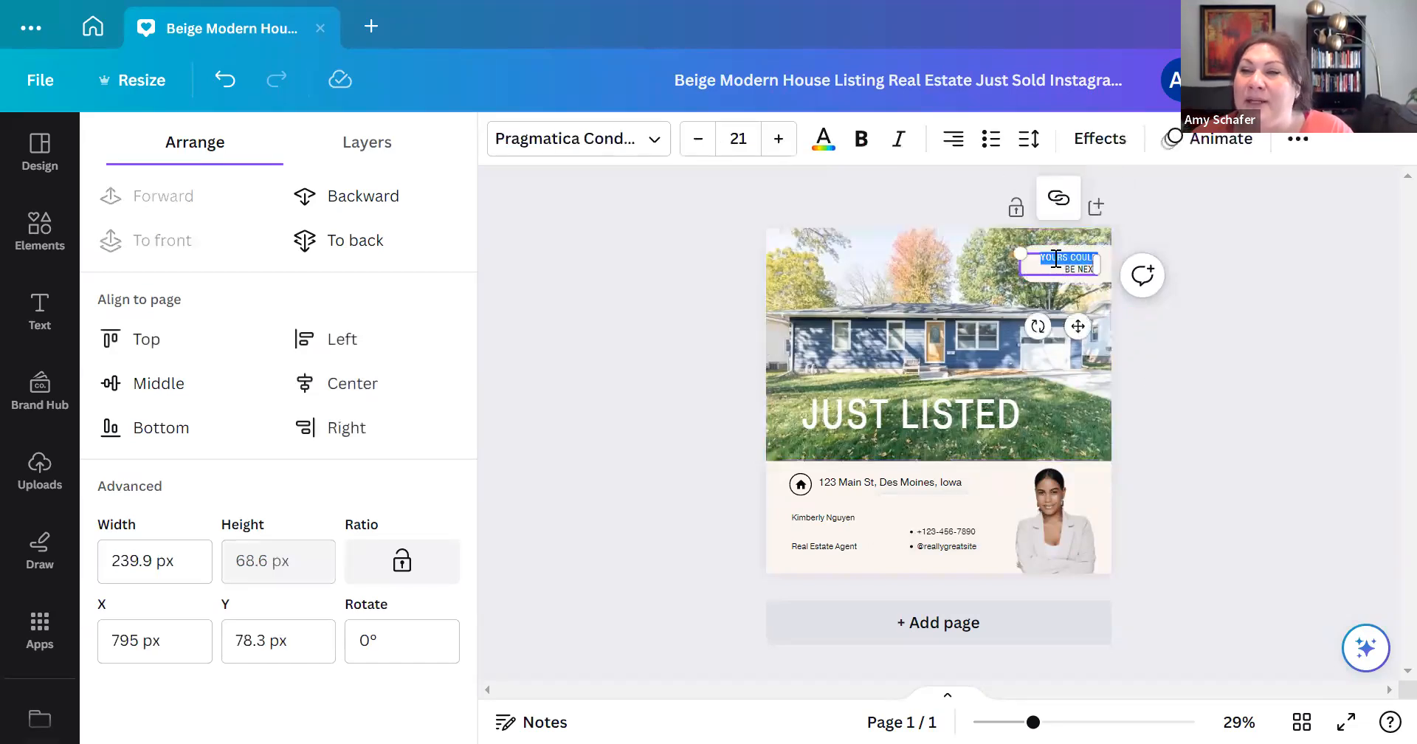
pyautogui.click(1039, 258)
pyautogui.moveTo(1046, 256); pyautogui.dragTo(1102, 273)
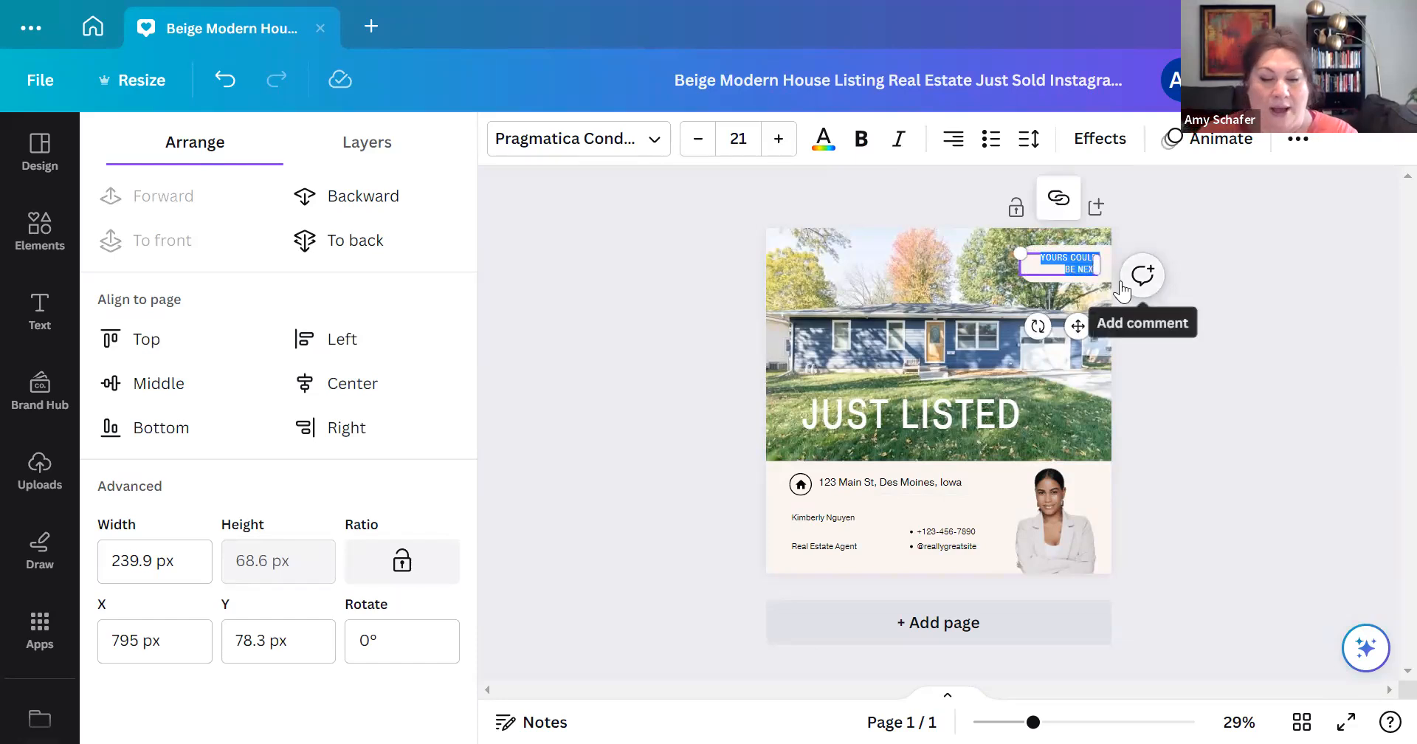
pyautogui.write('TH')
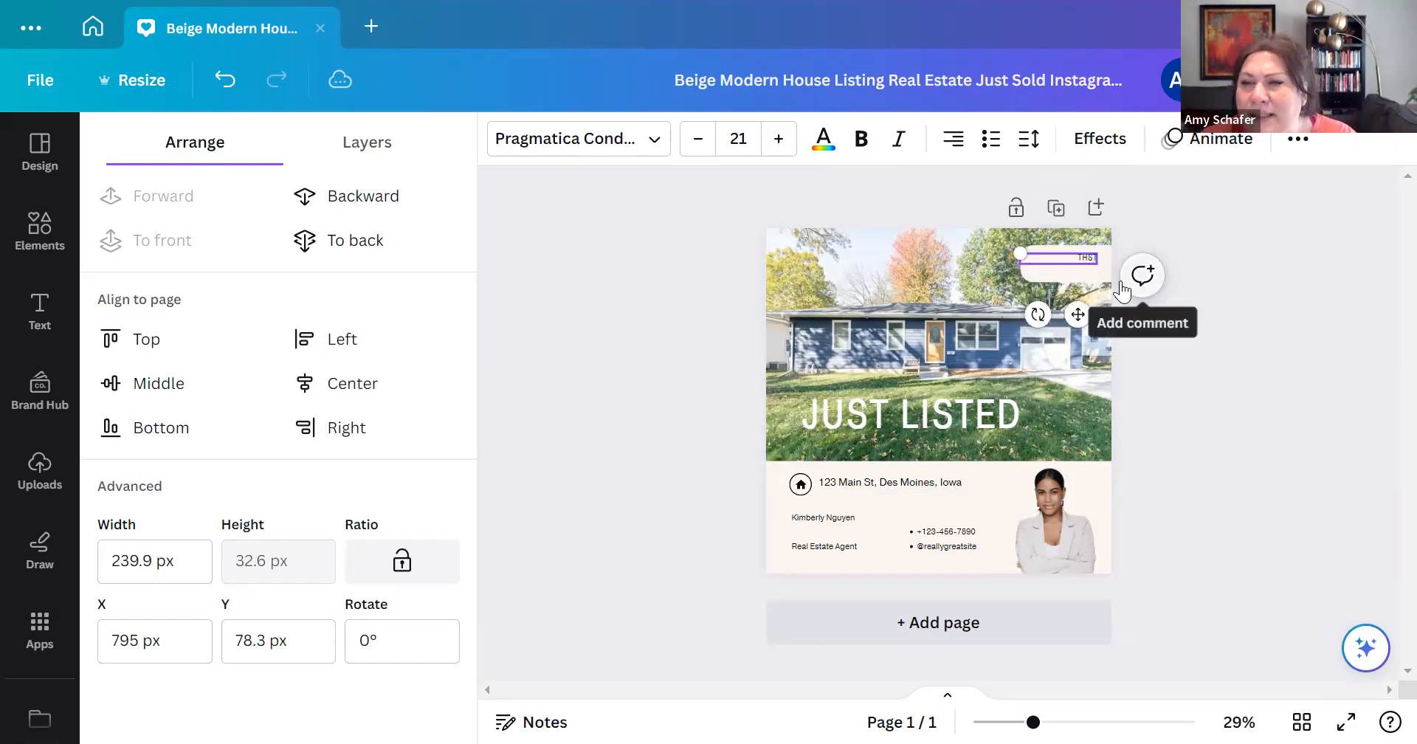
pyautogui.write('IS COU')
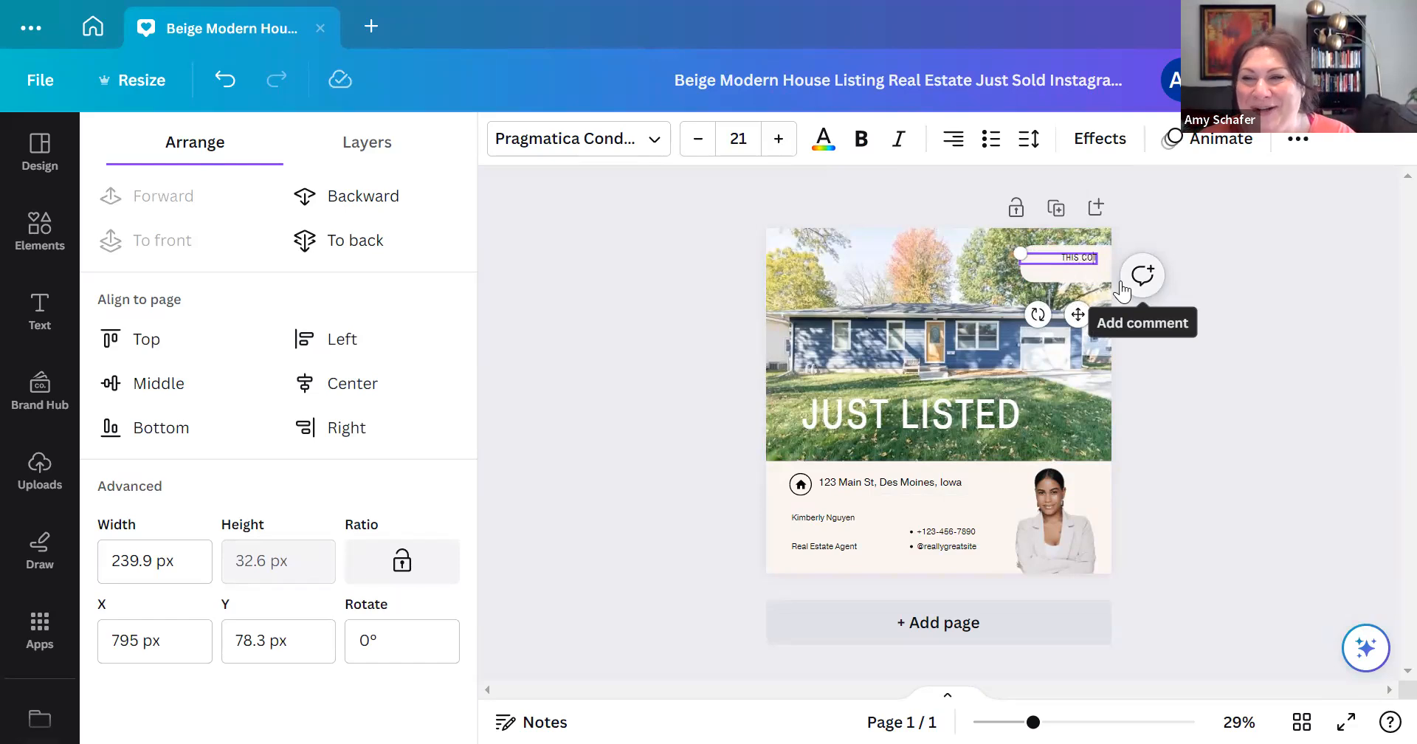
pyautogui.write('LD BE YOUR')
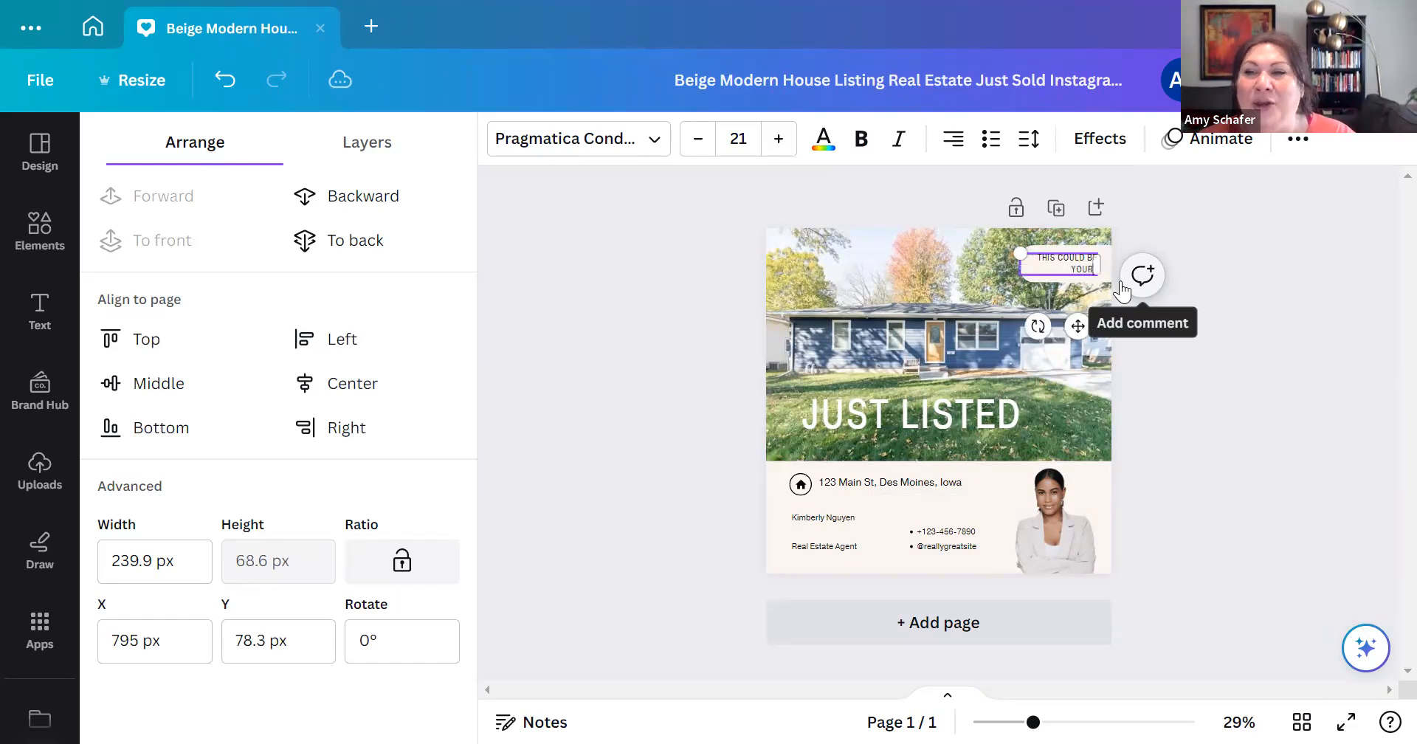
pyautogui.write(' NE')
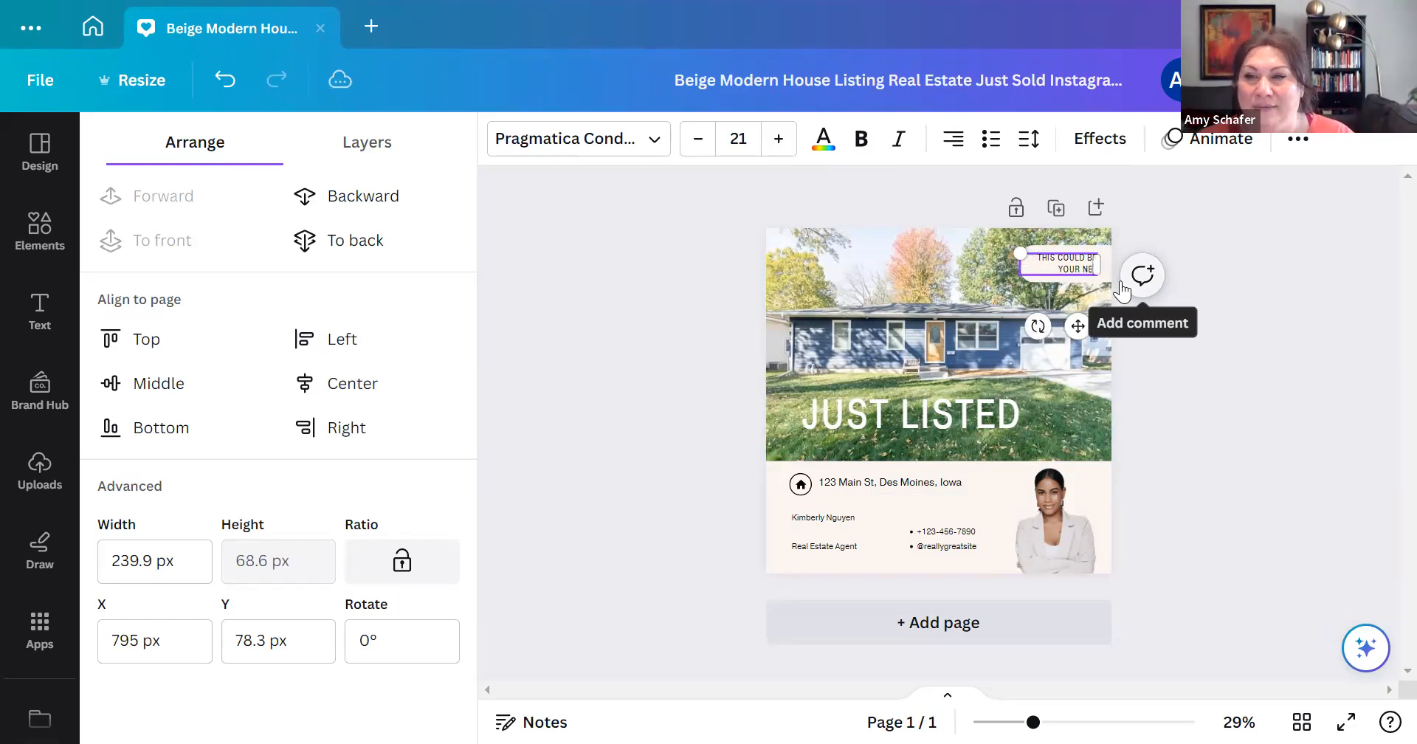
pyautogui.write('XT HOME')
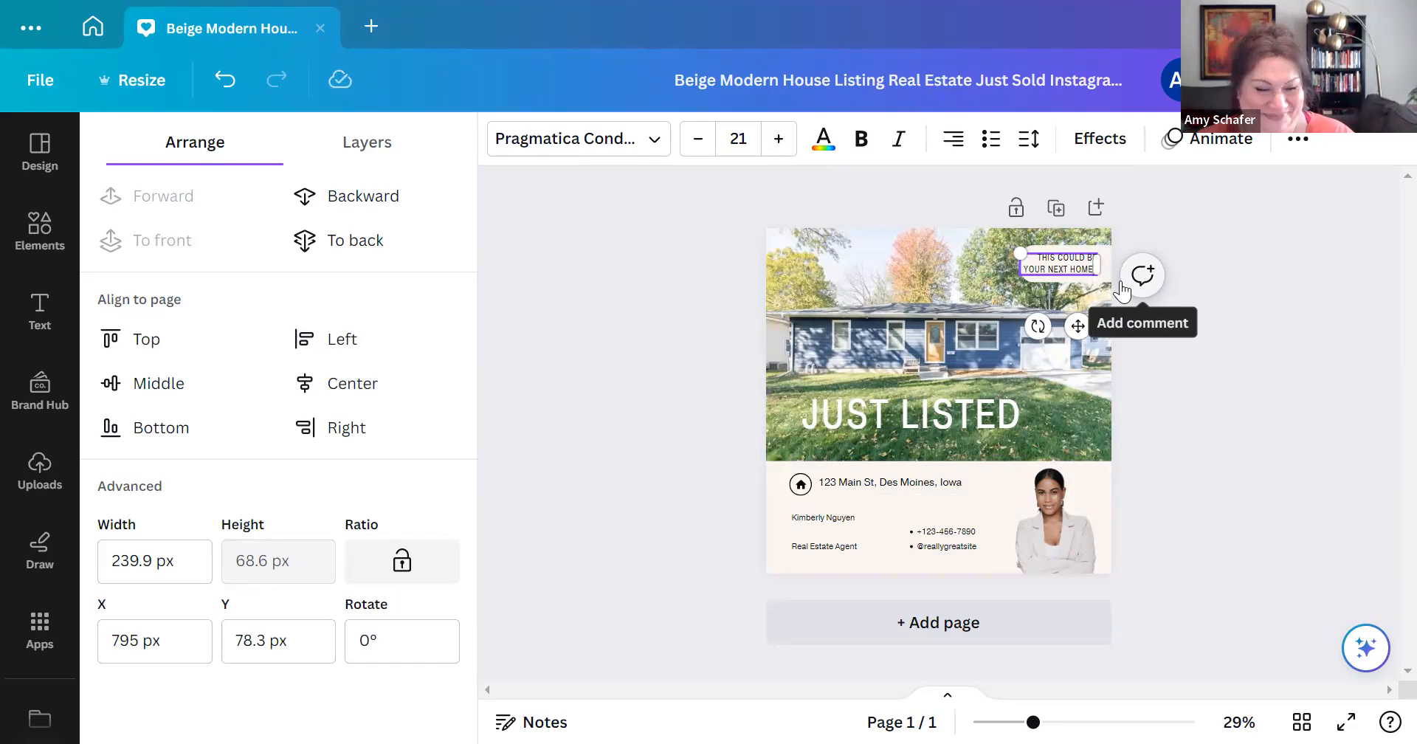
pyautogui.write('!')
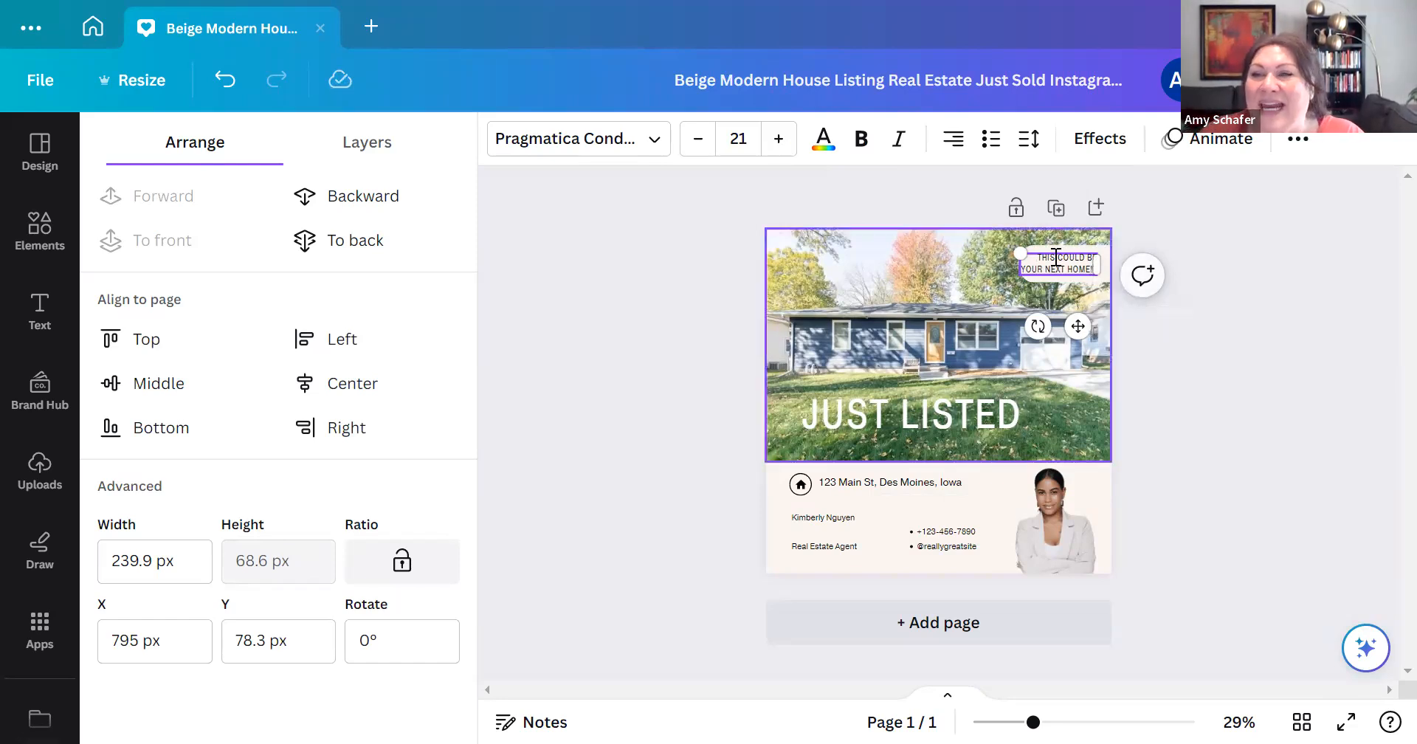
pyautogui.moveTo(1060, 251); pyautogui.dragTo(1067, 253)
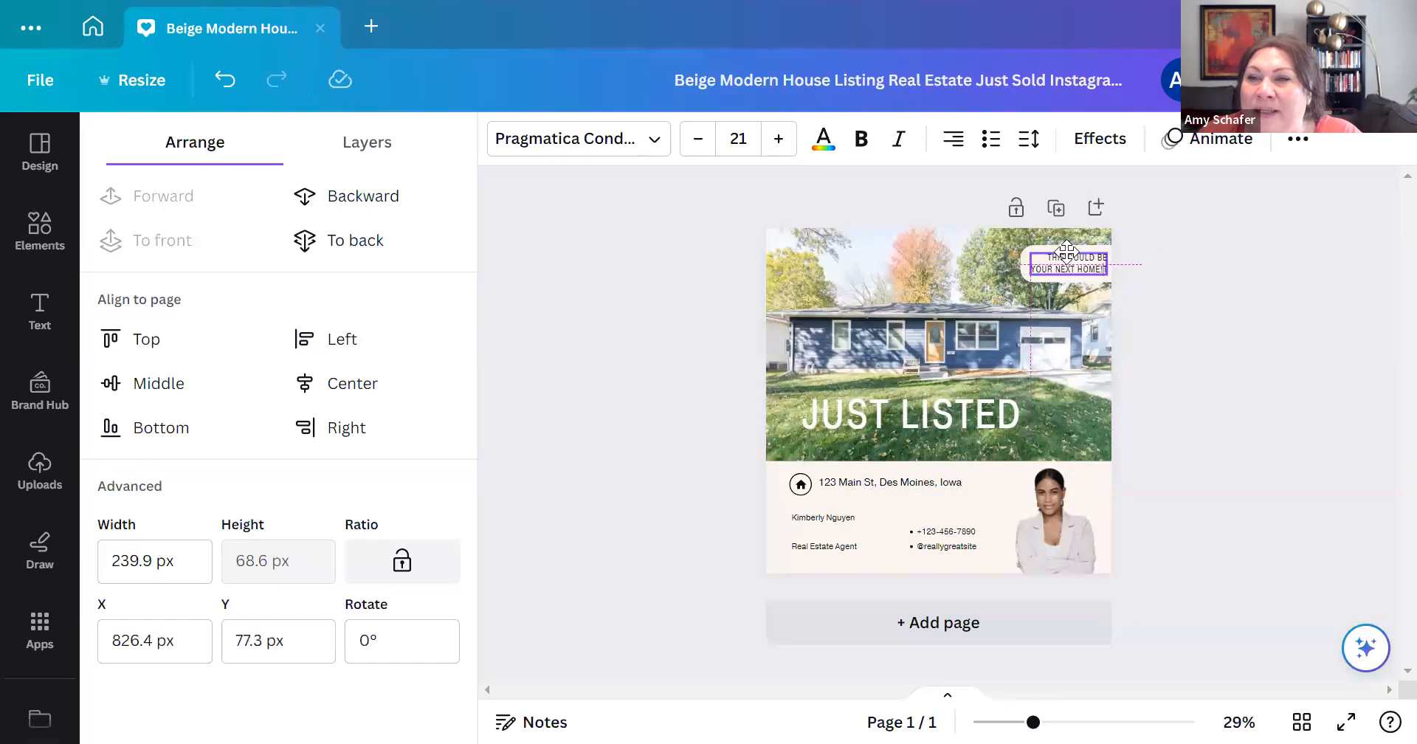
pyautogui.click(1208, 444)
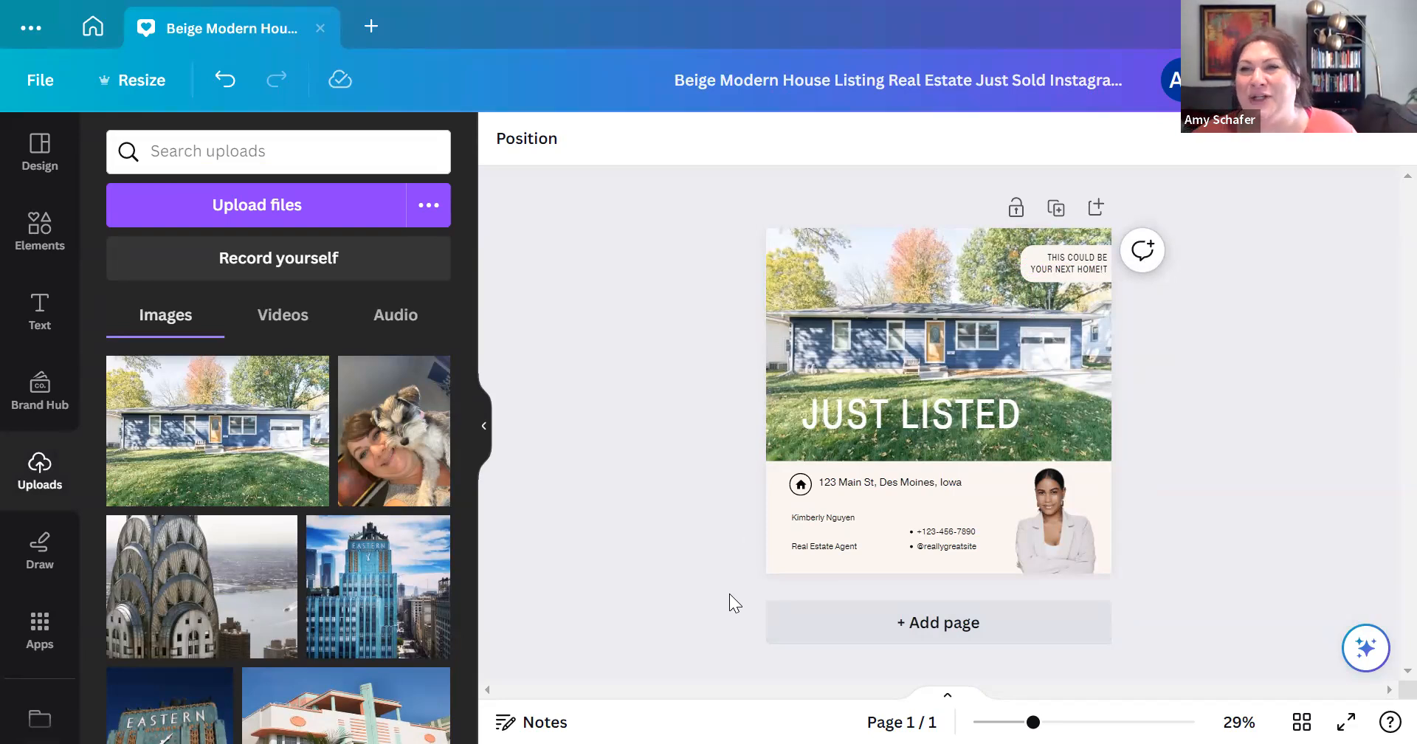
# Step: Try the light, medium and bright blues of the brand palette as the post's background color, finishing with the dark blue
pyautogui.click(776, 508)
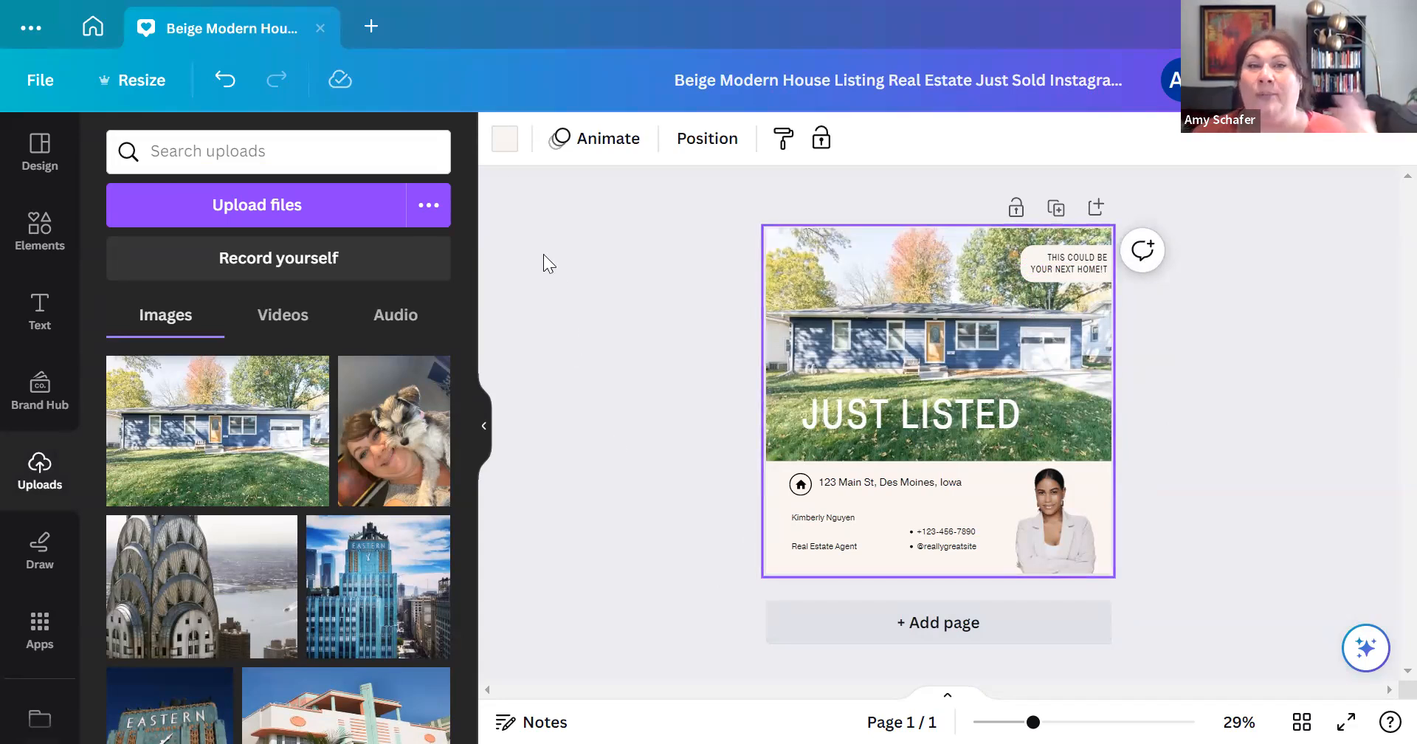
pyautogui.click(504, 139)
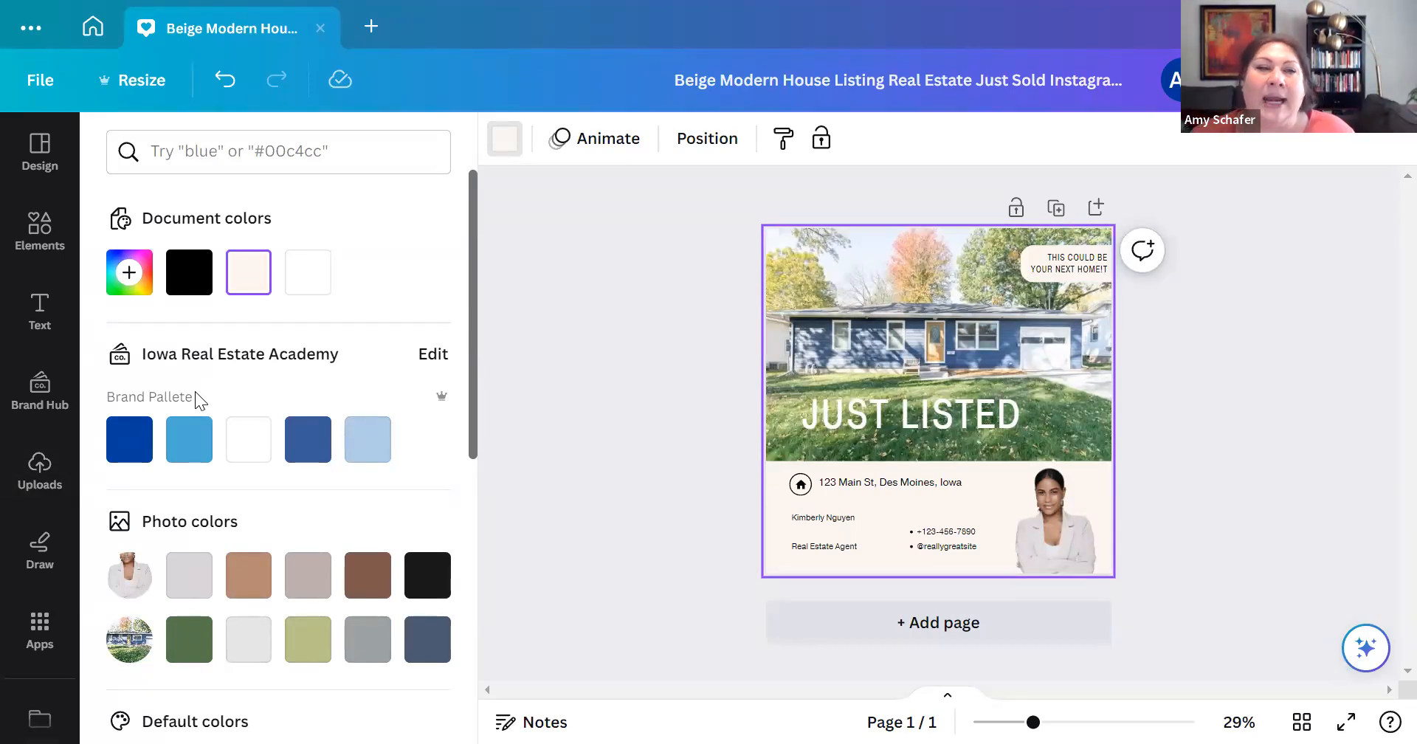
pyautogui.click(362, 451)
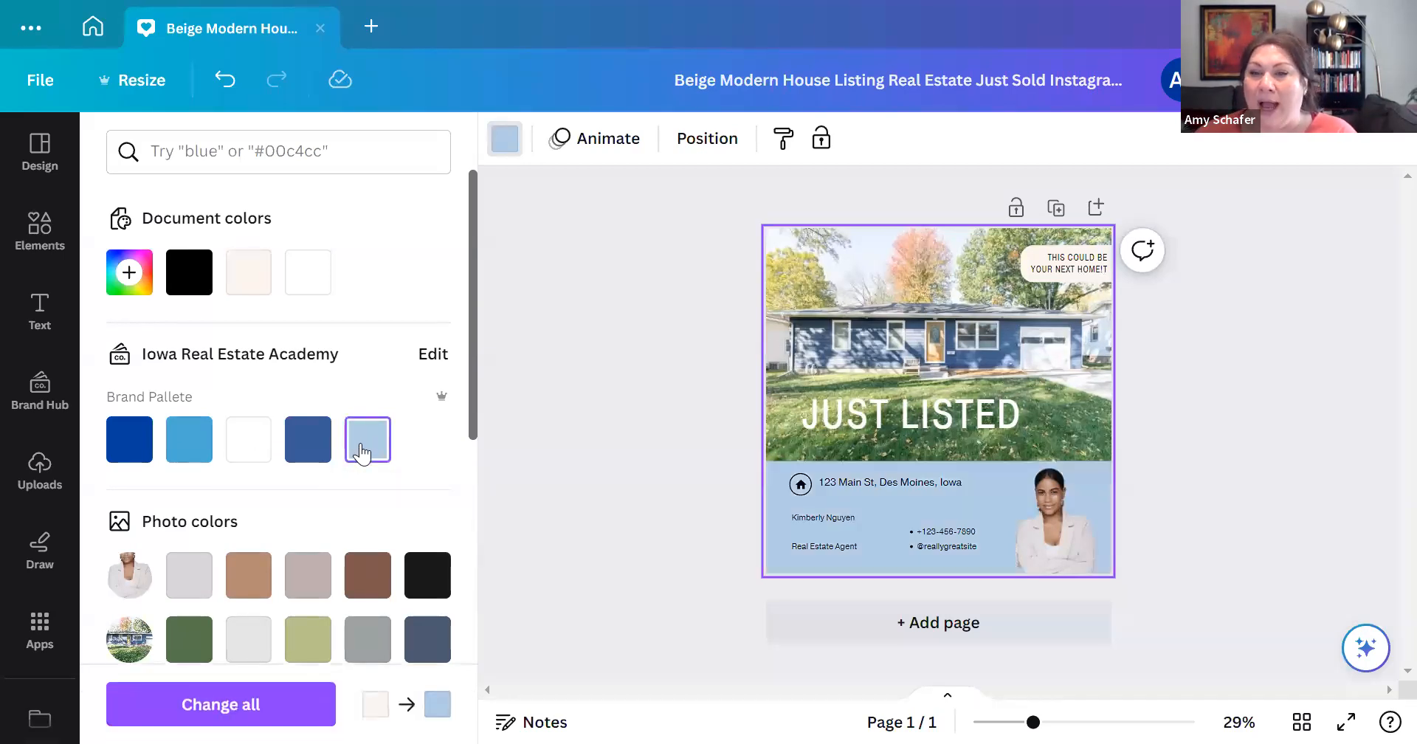
pyautogui.click(310, 452)
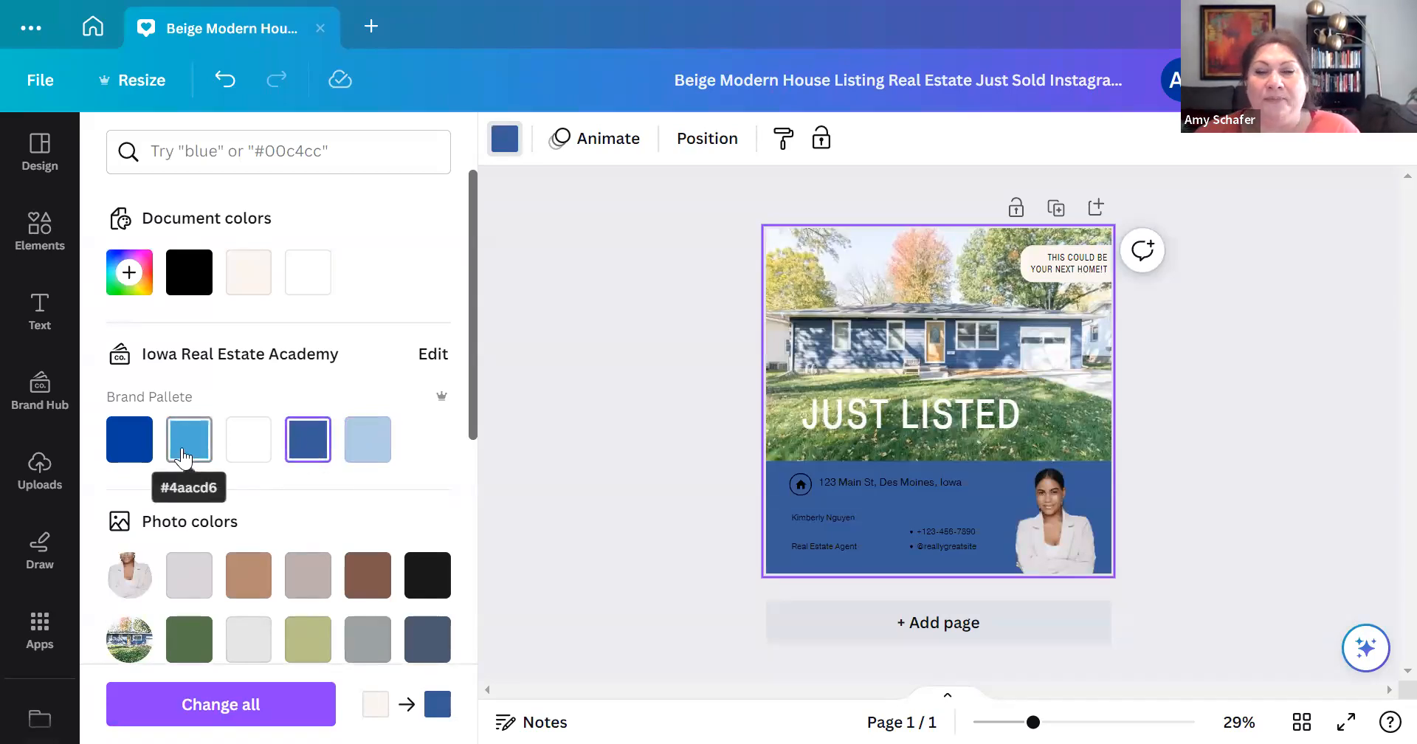
pyautogui.click(184, 453)
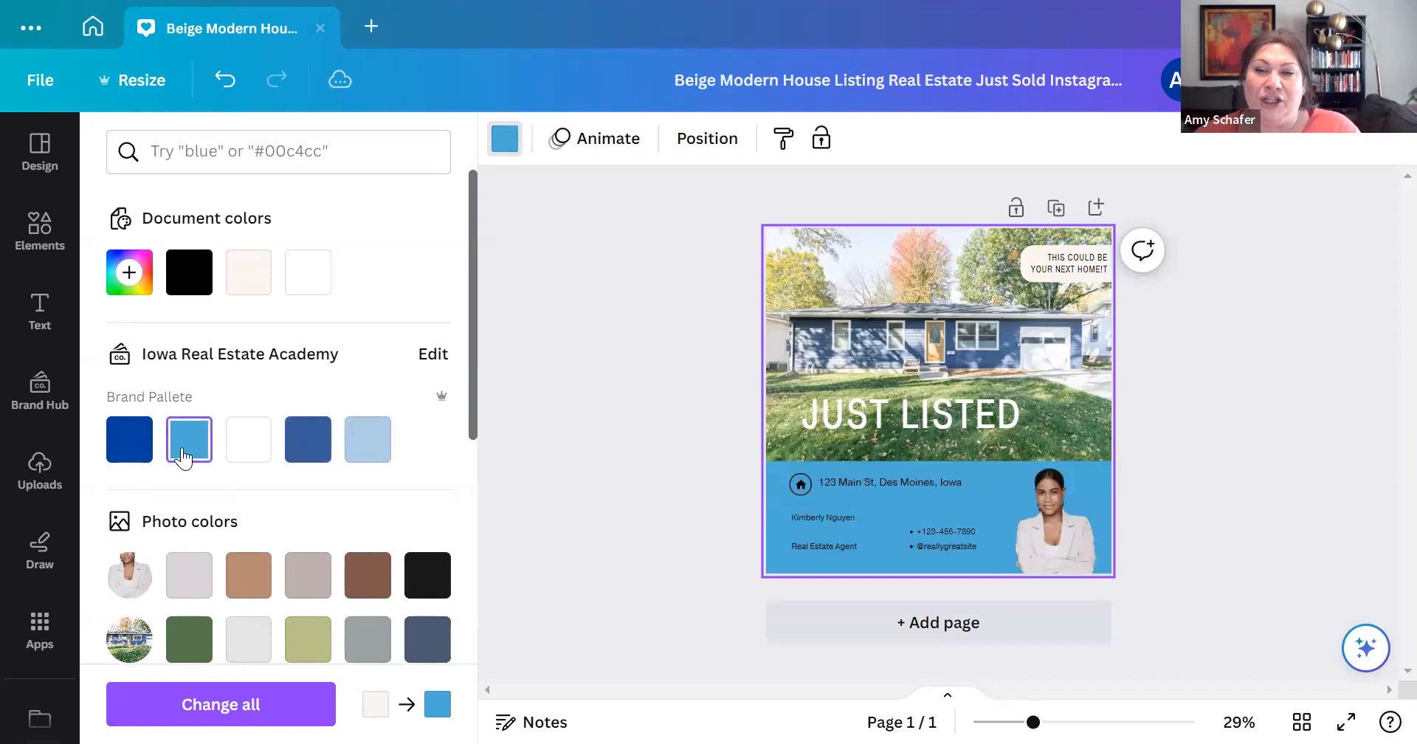
pyautogui.click(133, 448)
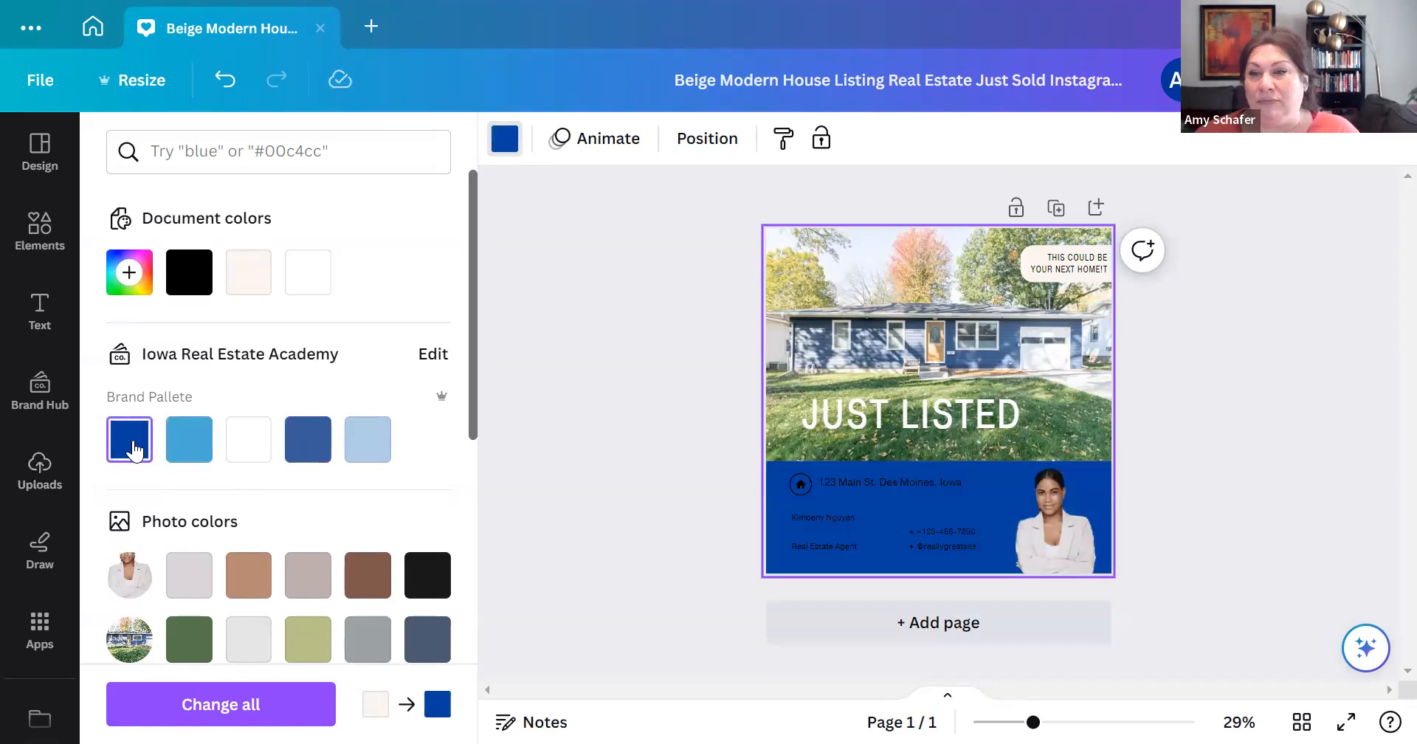
# Step: Set both the post's background and the rounded label shape to the muted medium blue from the brand palette
pyautogui.click(304, 453)
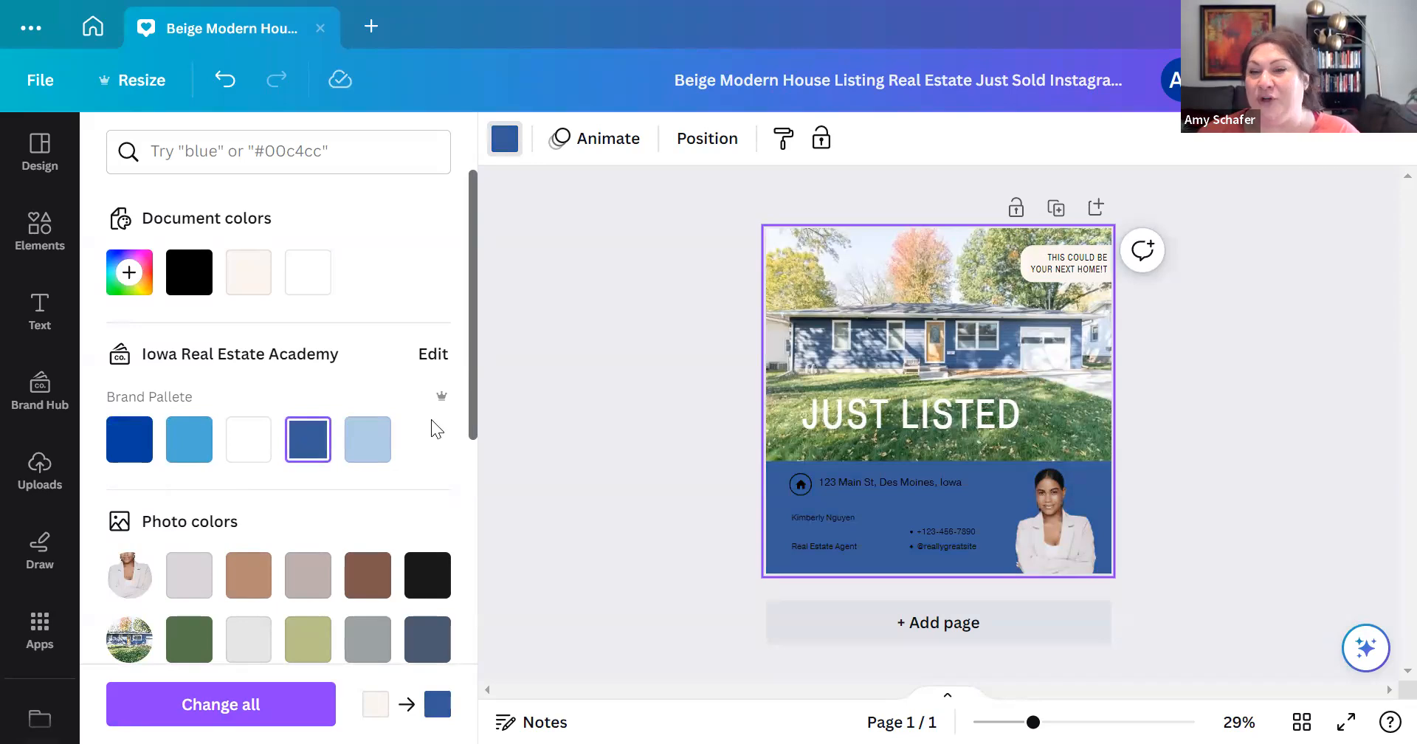
pyautogui.click(1022, 255)
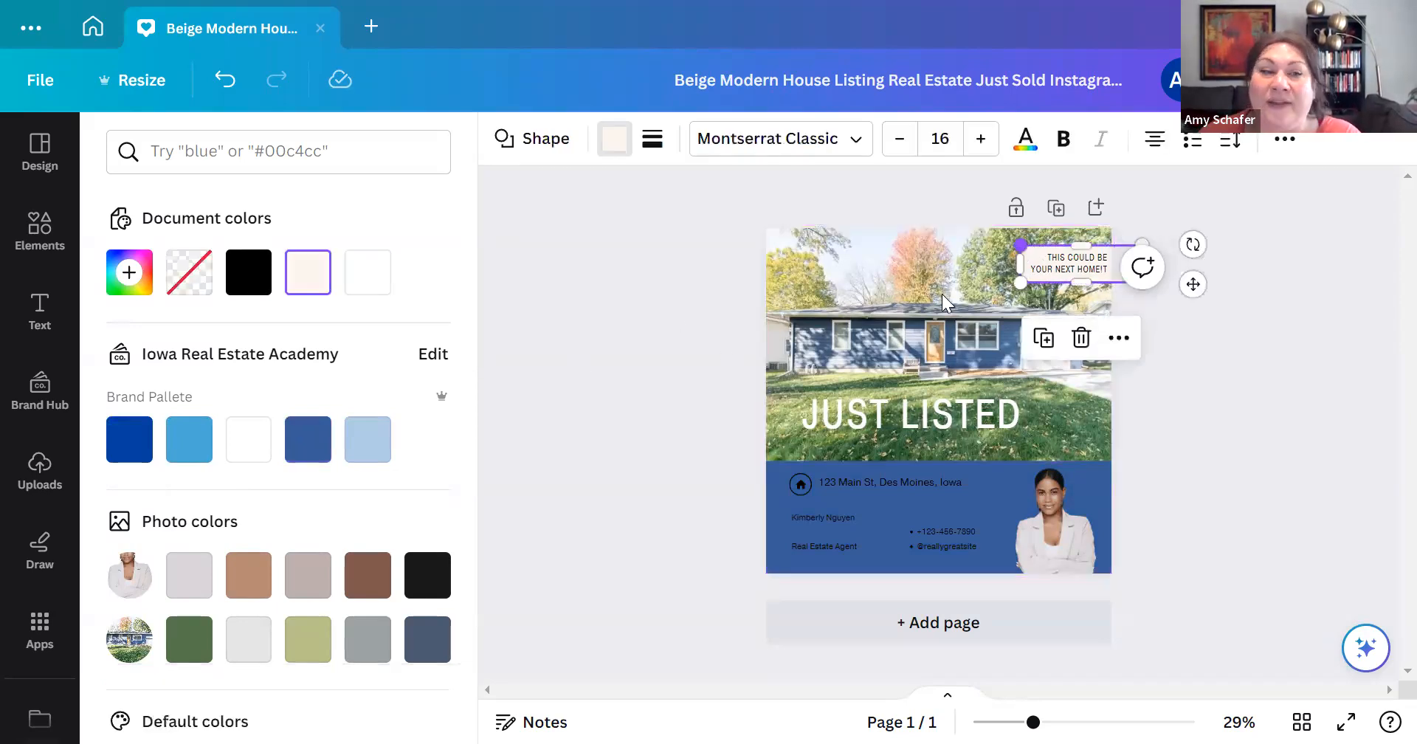
pyautogui.click(306, 445)
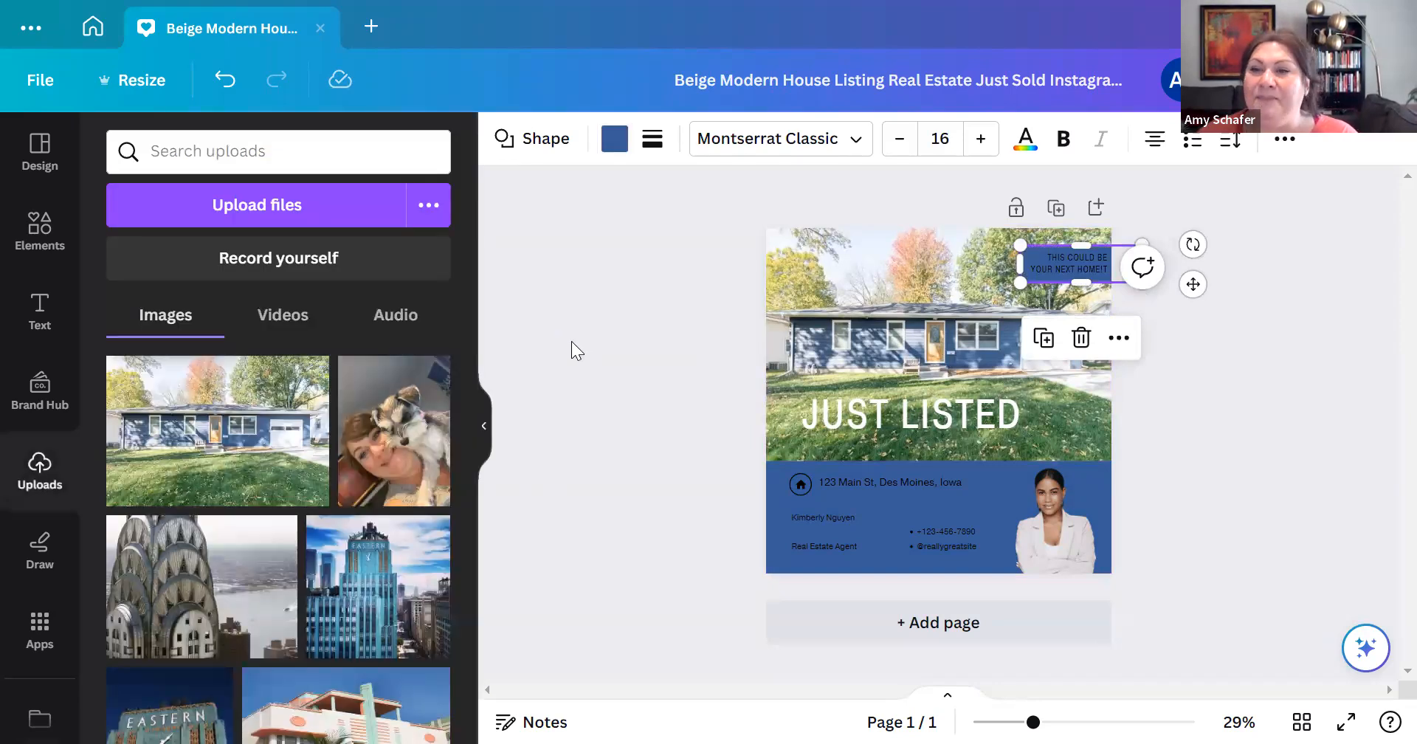
# Step: Change the text color of the "THIS COULD BE YOUR NEXT HOME" label to white (#ffffff)
pyautogui.doubleClick(1055, 271)
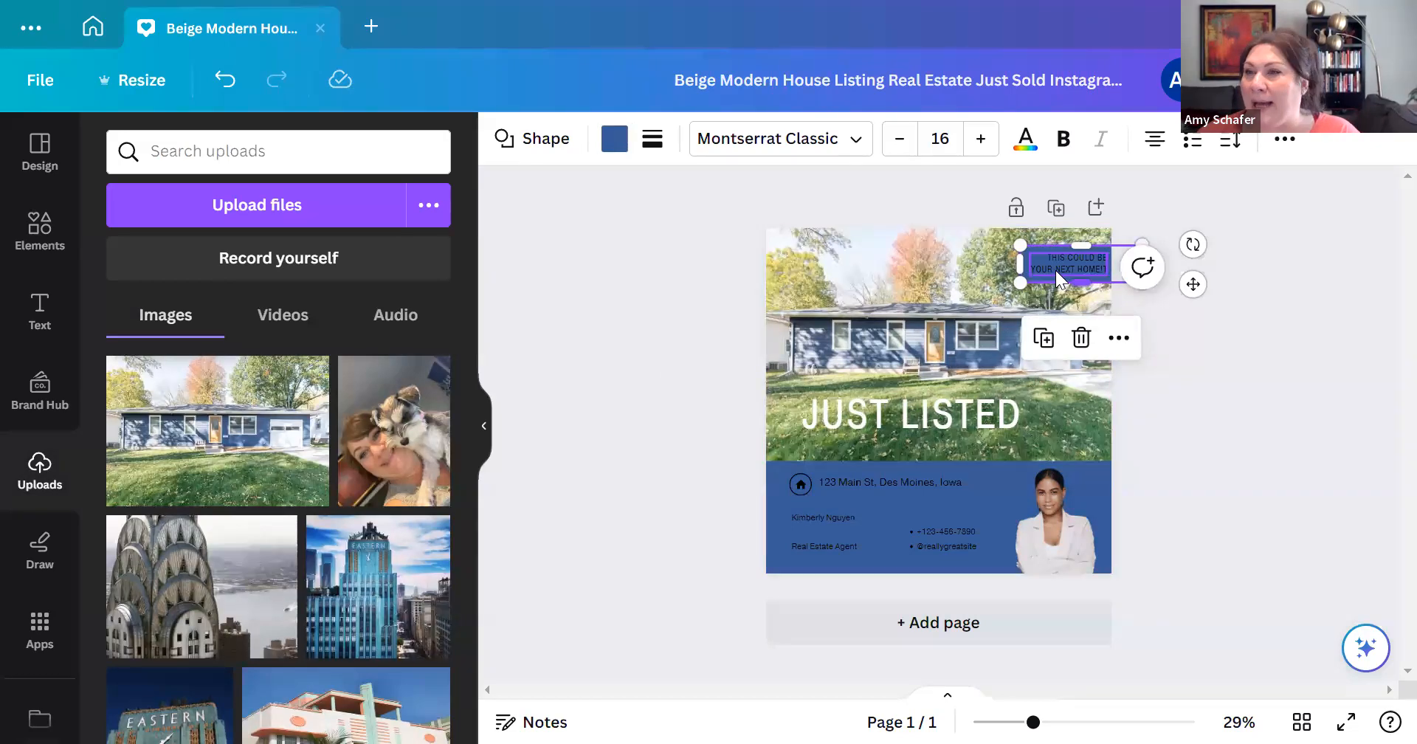
pyautogui.click(1048, 265)
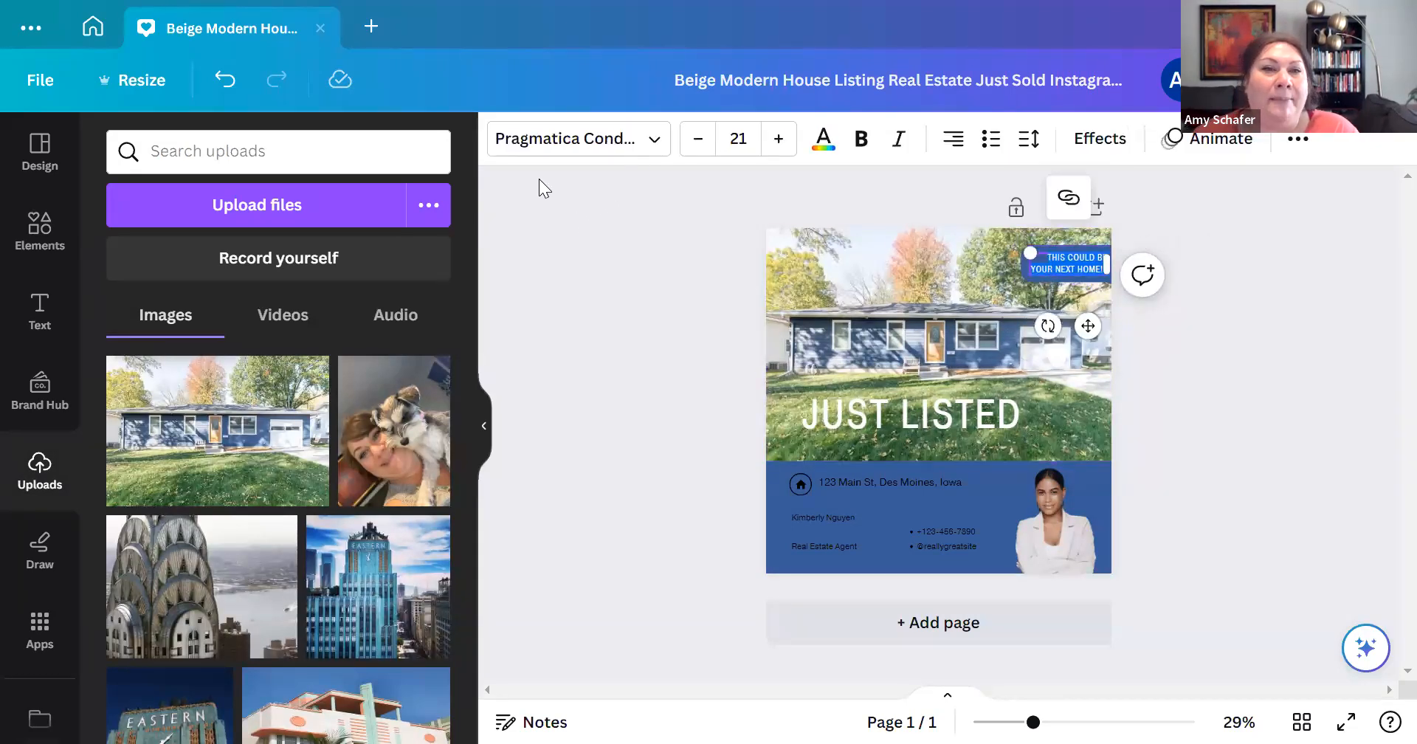
pyautogui.click(818, 148)
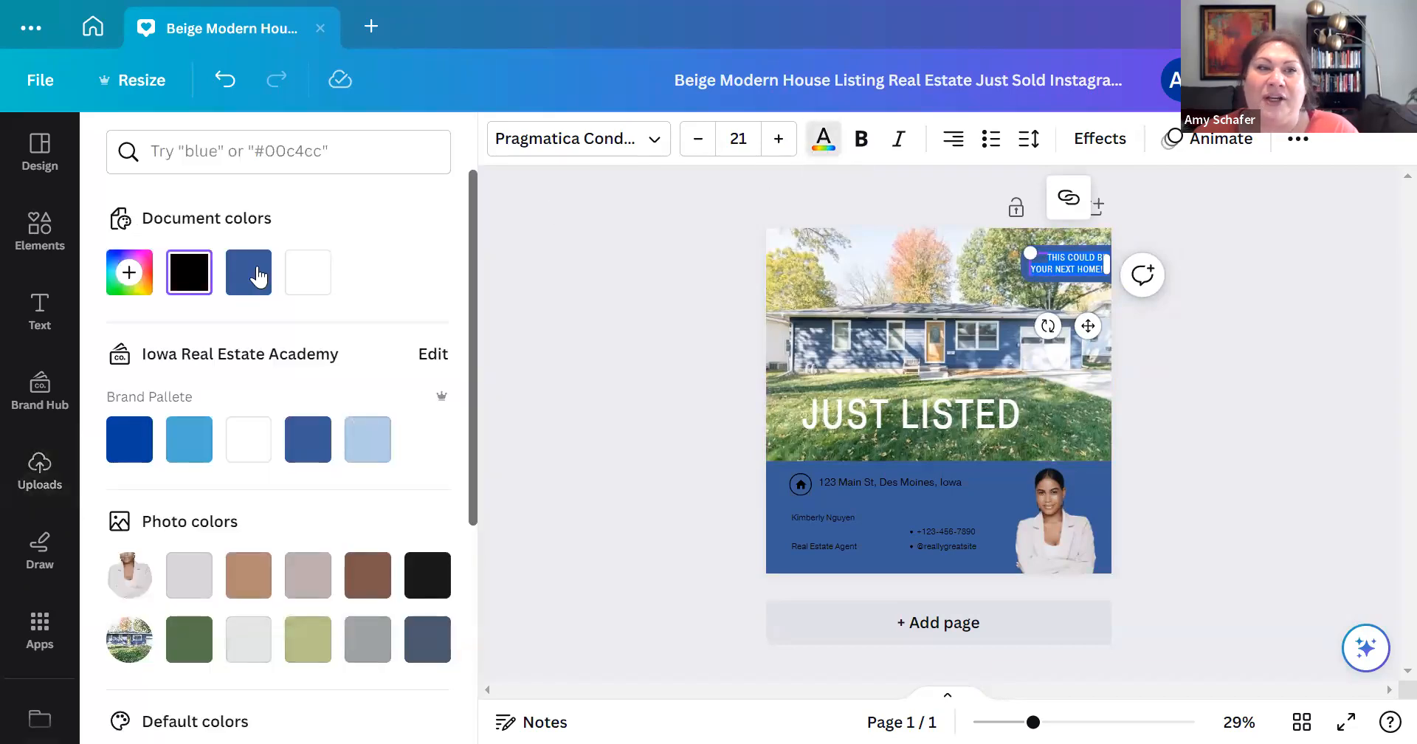
pyautogui.click(309, 287)
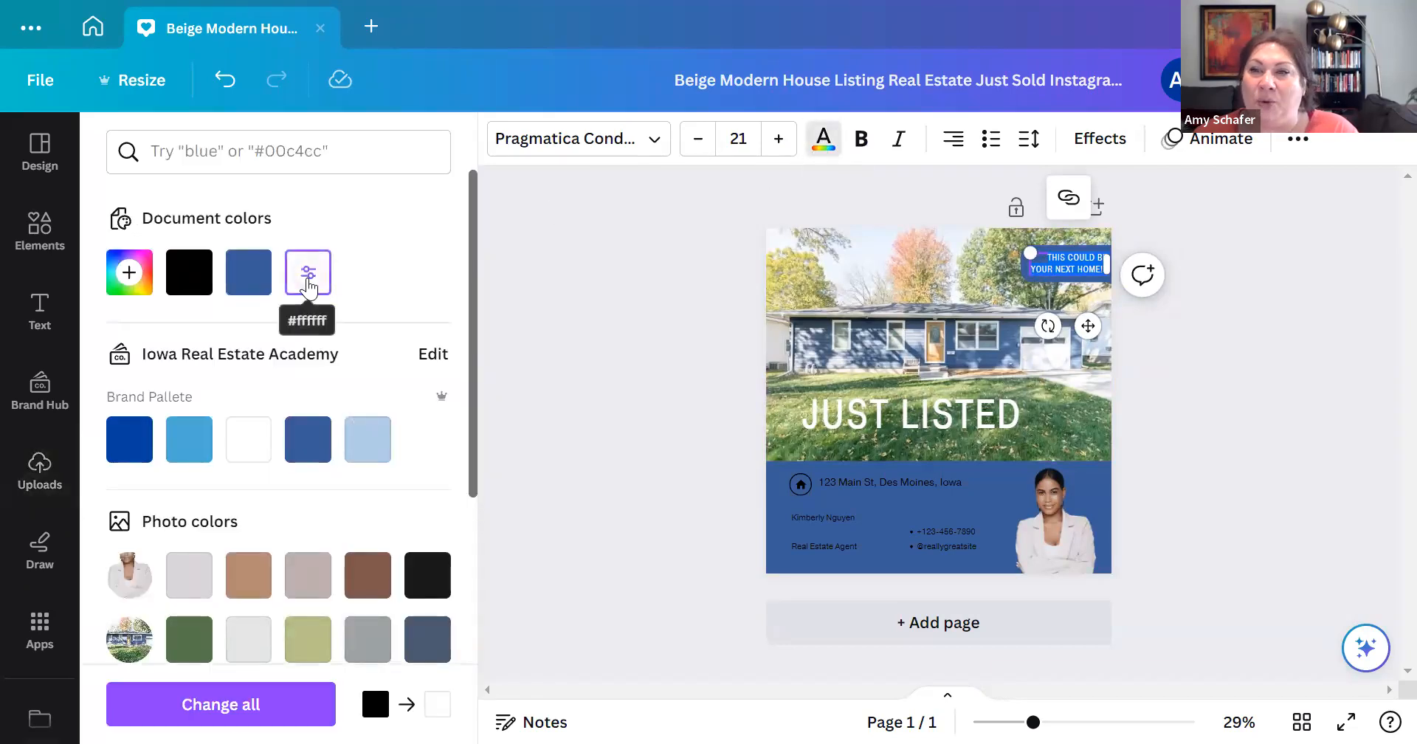
# Step: Change the property address text to white (#ffffff) and deselect it
pyautogui.click(892, 482)
pyautogui.click(893, 481)
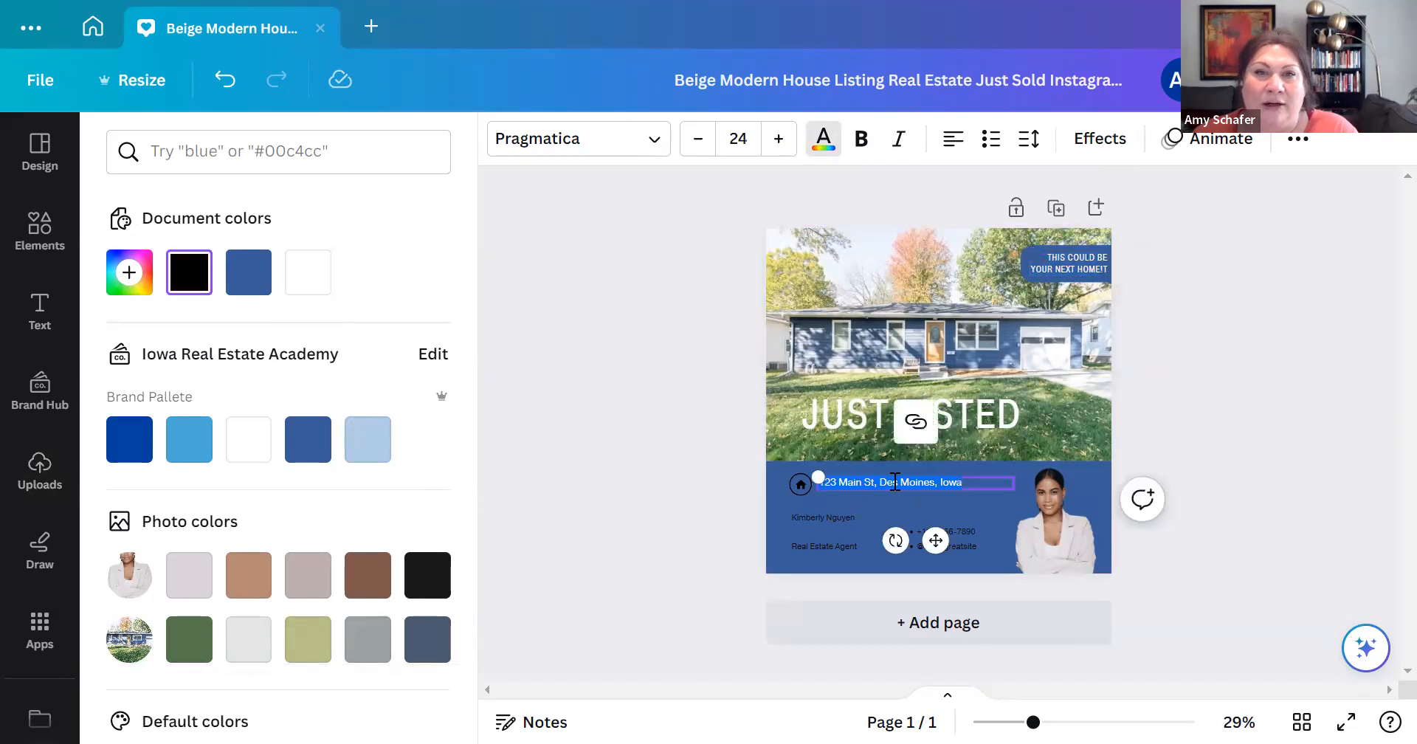
pyautogui.click(818, 142)
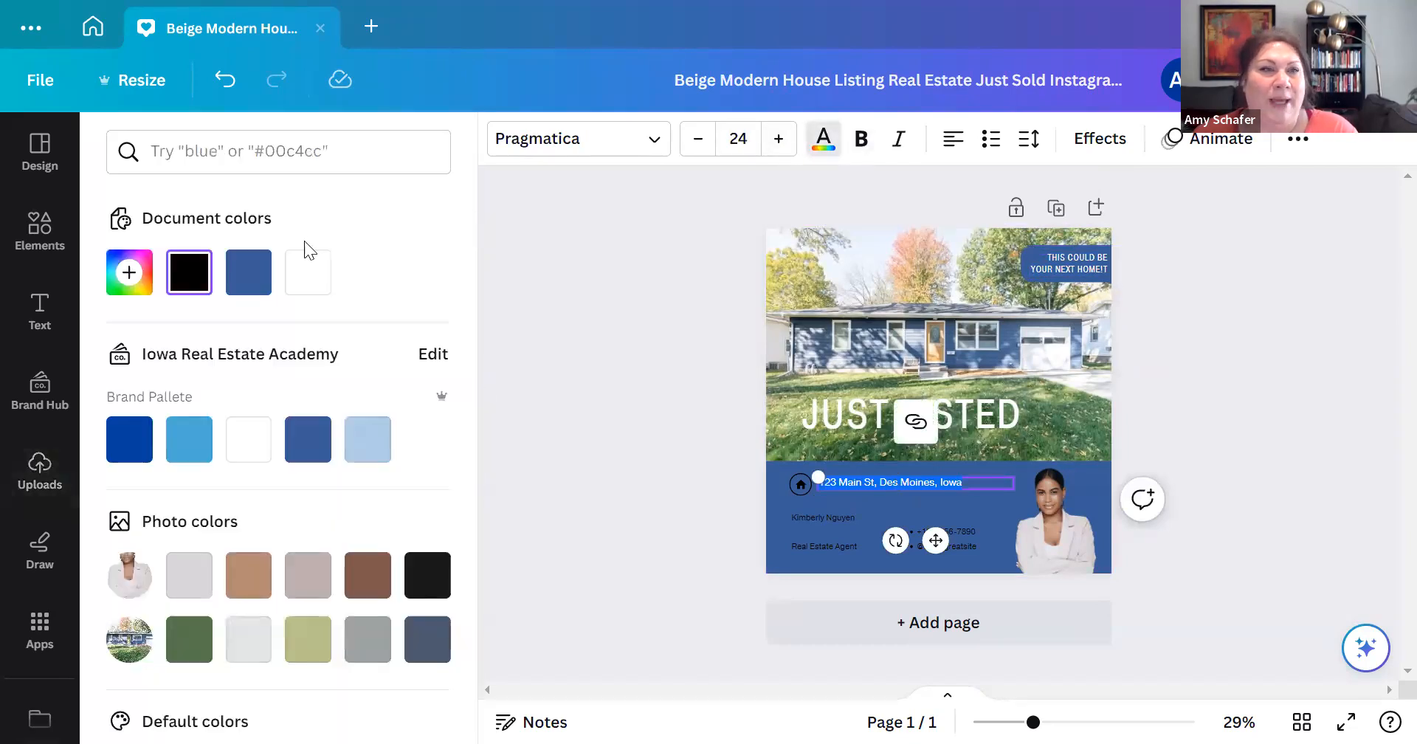
pyautogui.click(305, 290)
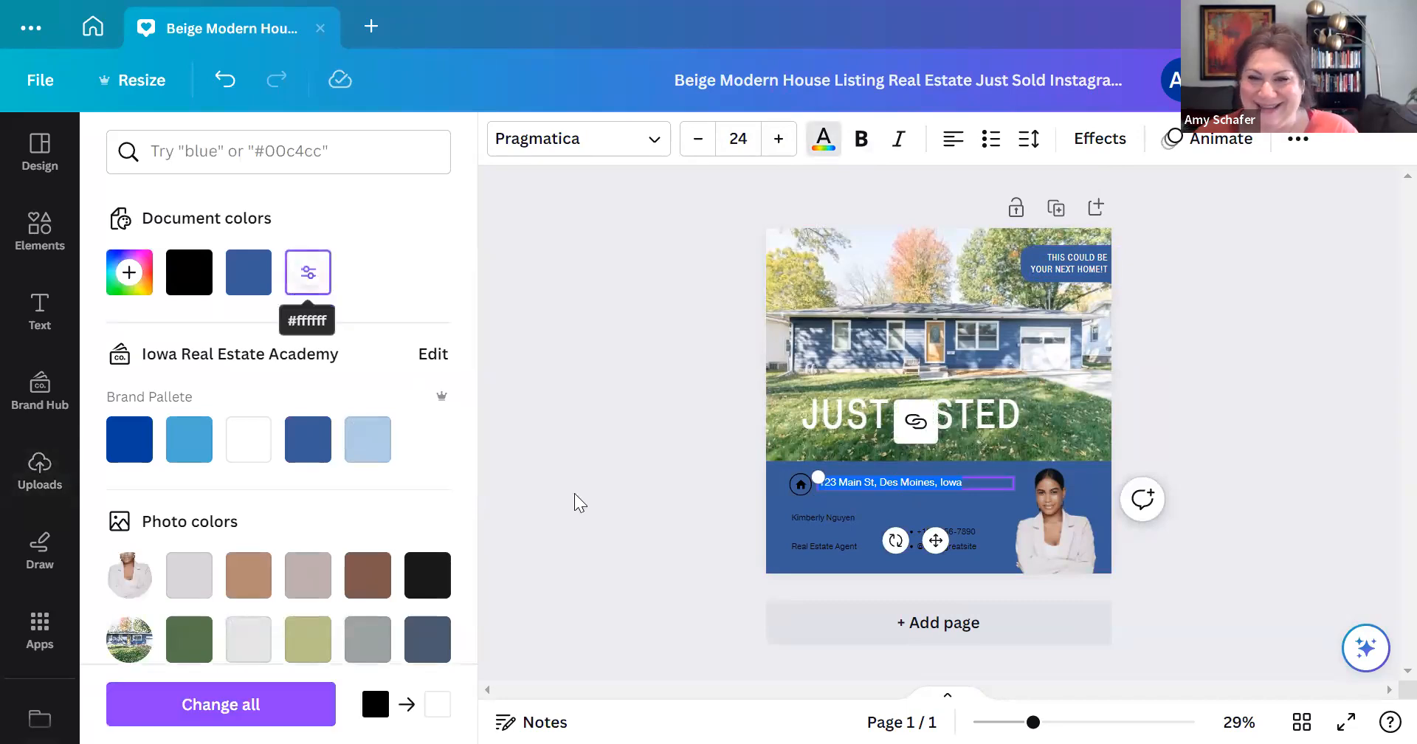
pyautogui.click(605, 528)
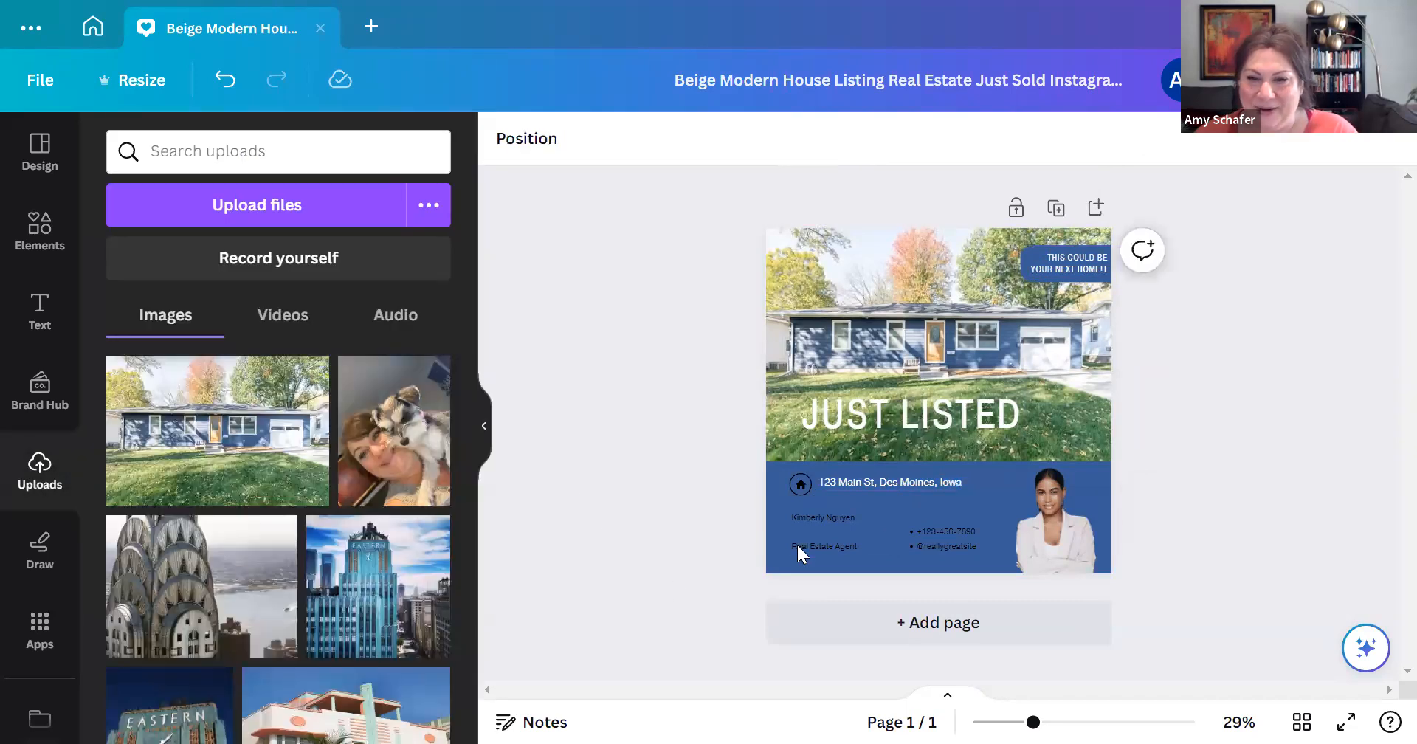
# Step: Recolor the house symbol inside the circular icon beside the address to white and deselect the icon
pyautogui.click(796, 485)
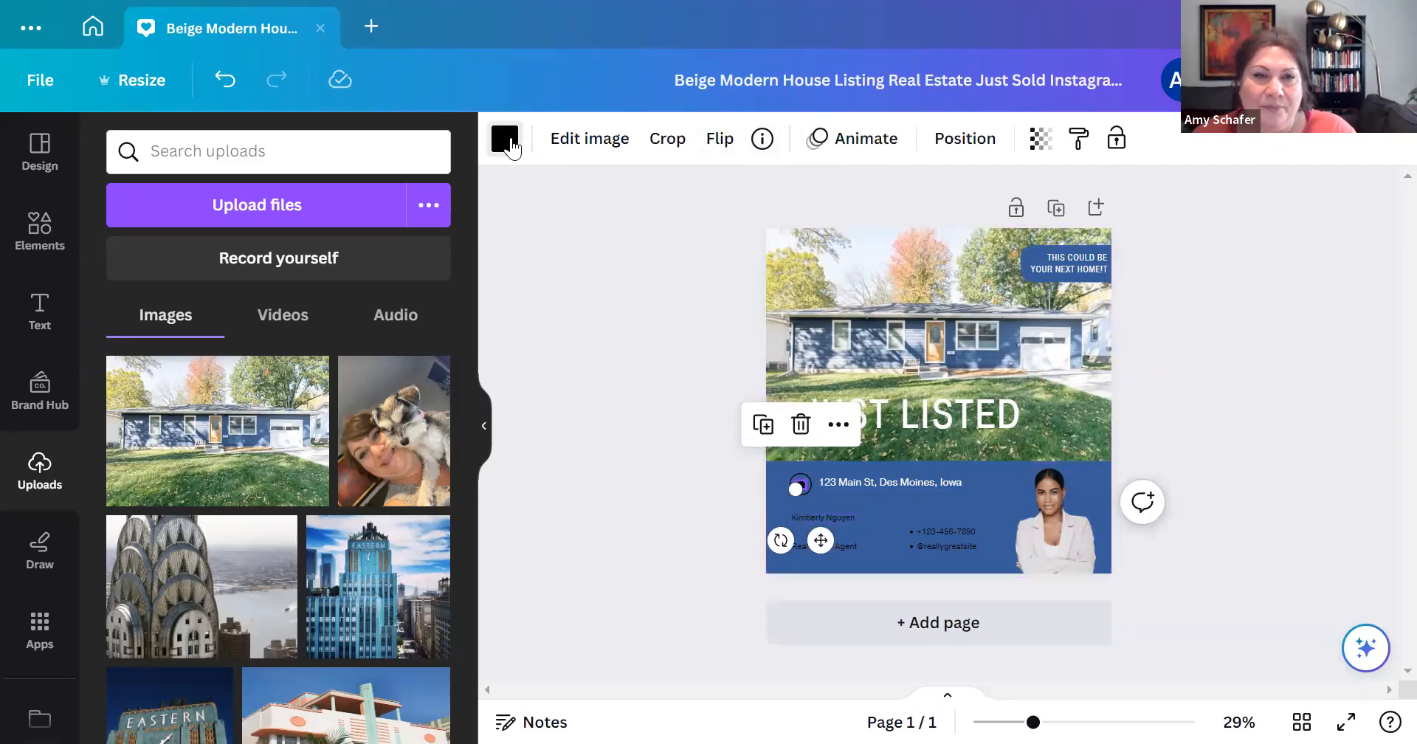
pyautogui.click(508, 141)
pyautogui.click(308, 271)
pyautogui.click(535, 481)
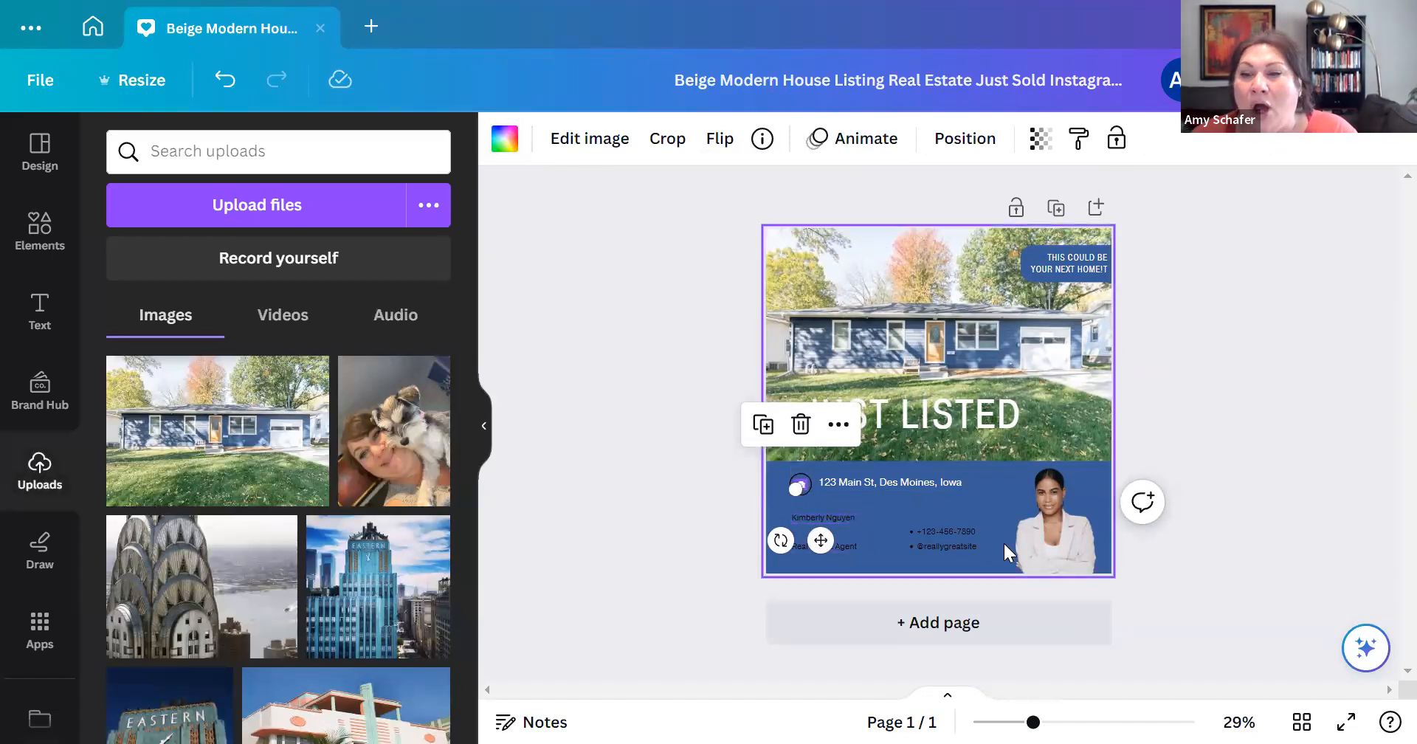
pyautogui.click(632, 453)
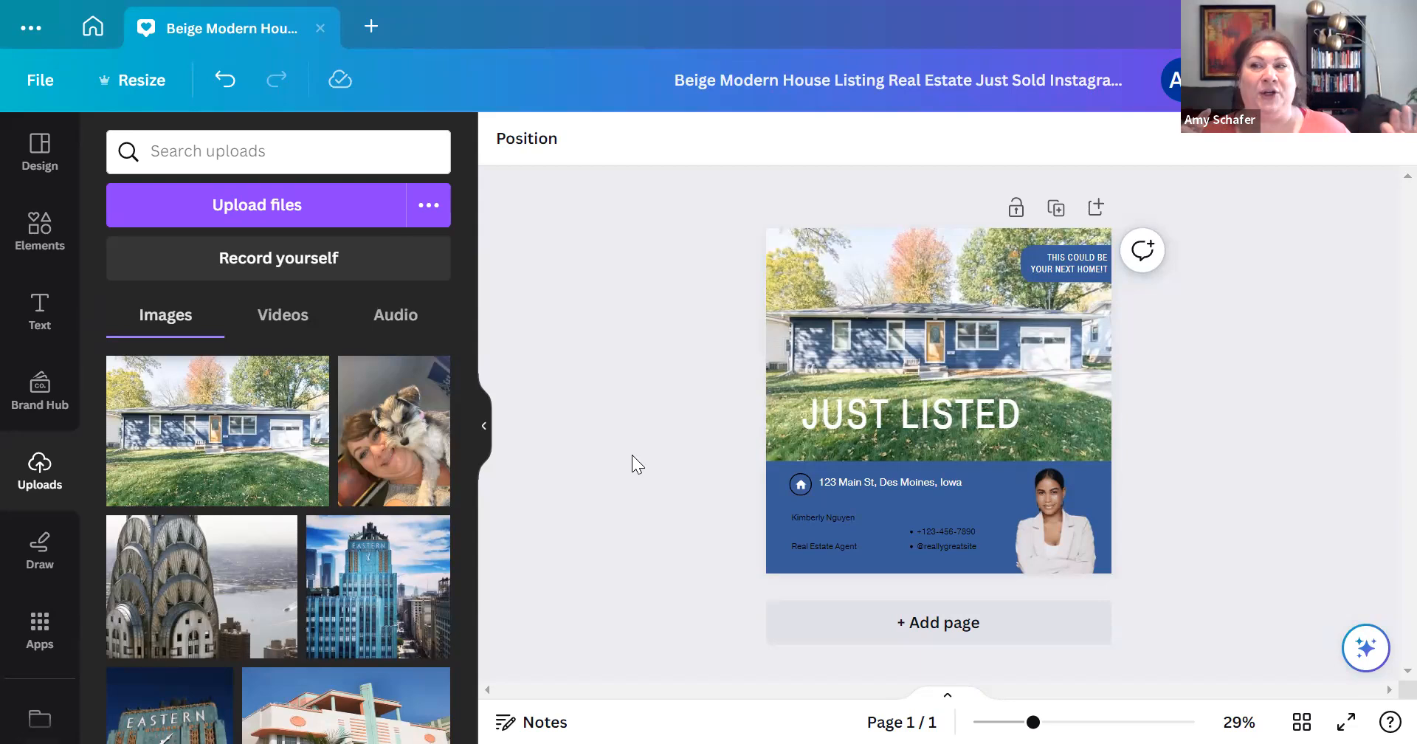
# Step: Apply the Neon text effect to the JUST LISTED heading and deselect it
pyautogui.click(916, 422)
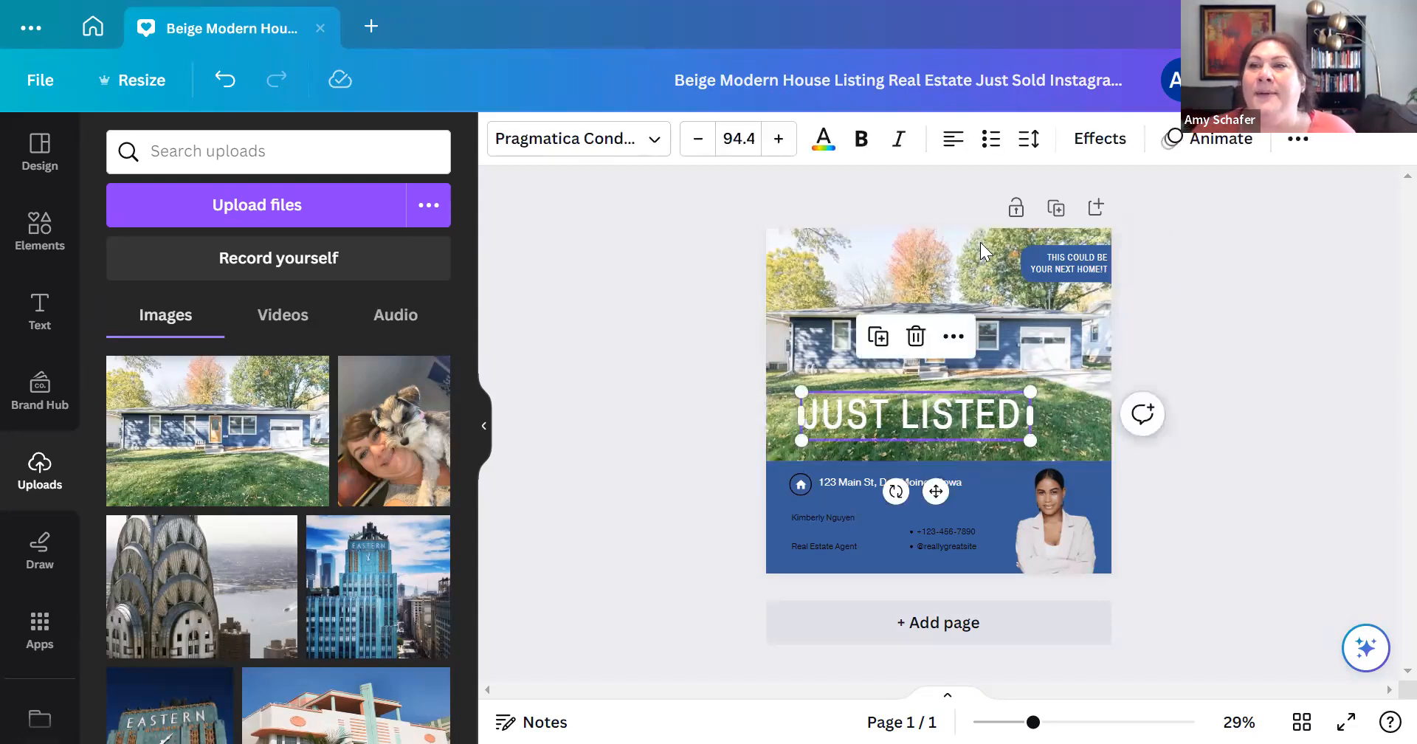
pyautogui.click(1095, 147)
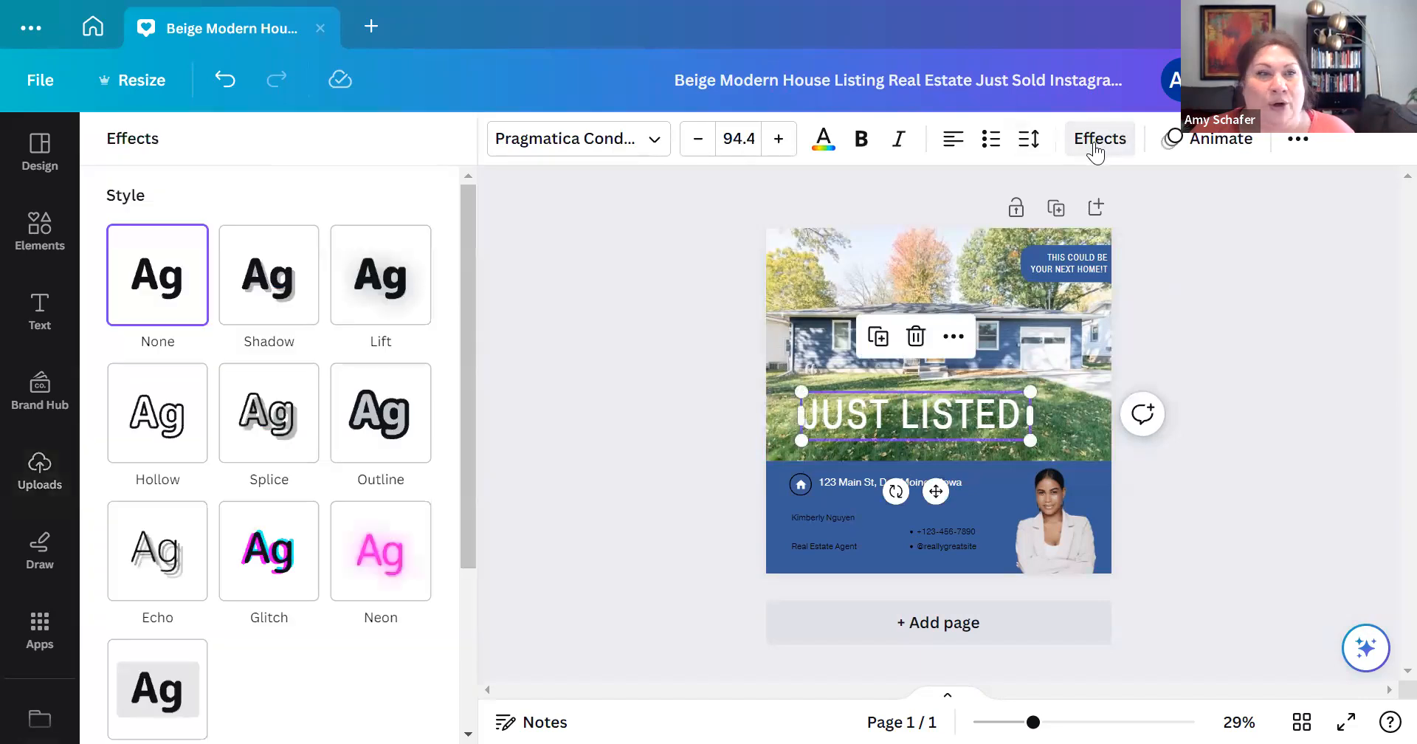
pyautogui.scroll(-3, 225, 665)
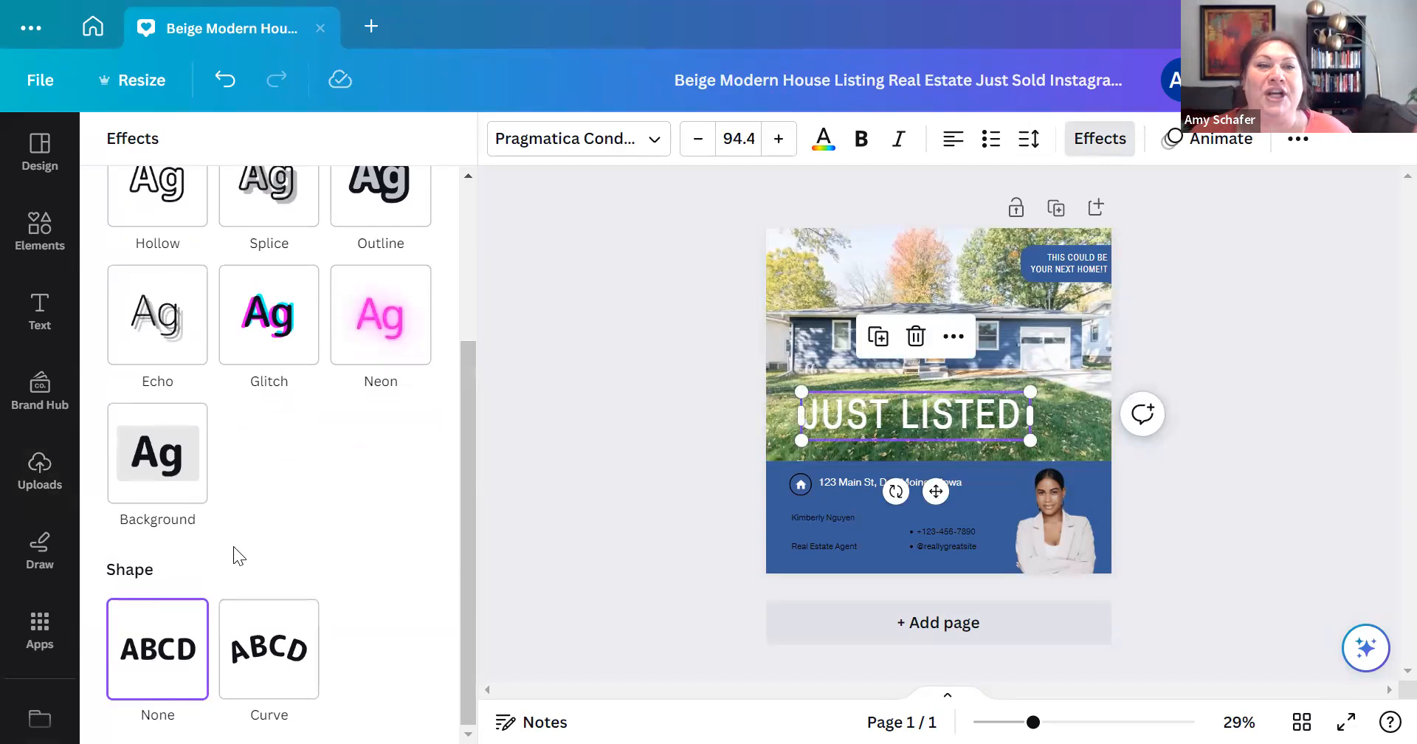
pyautogui.scroll(2, 251, 509)
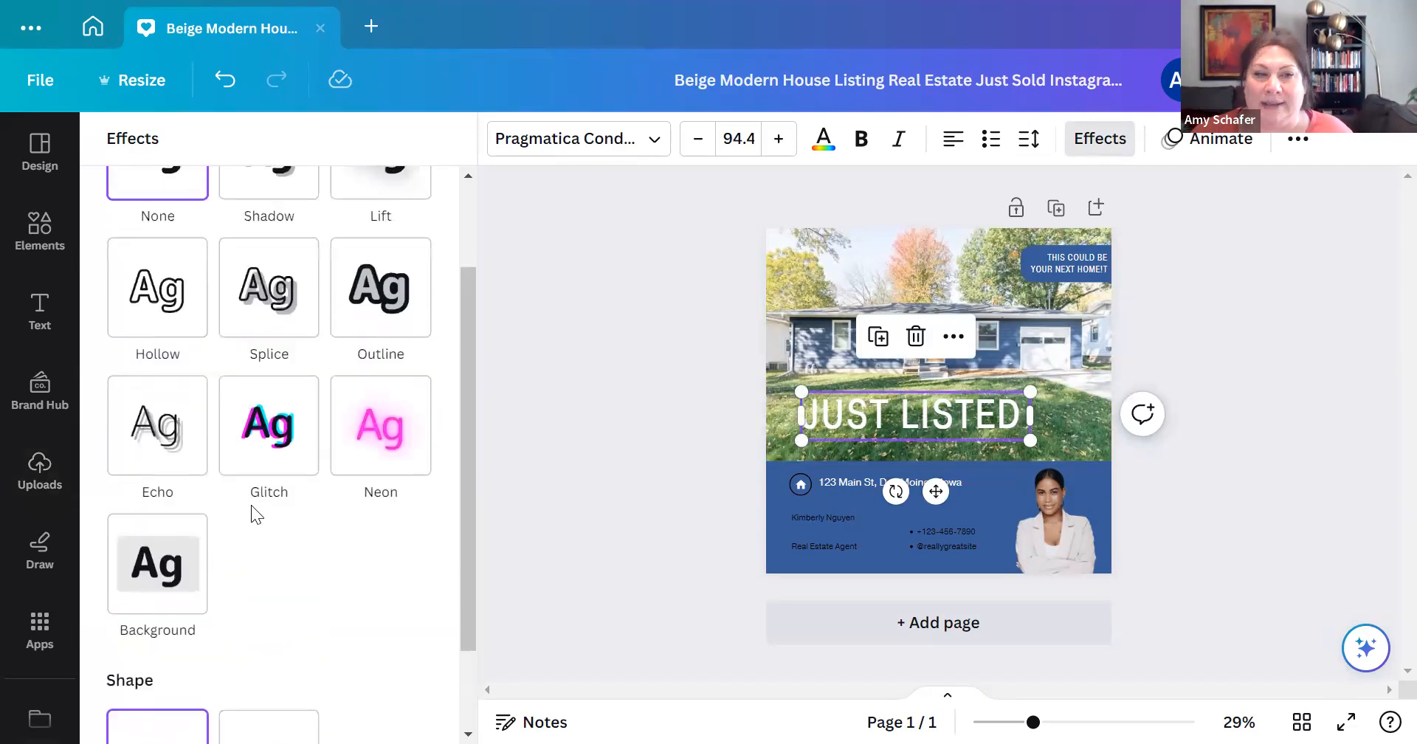
pyautogui.click(402, 447)
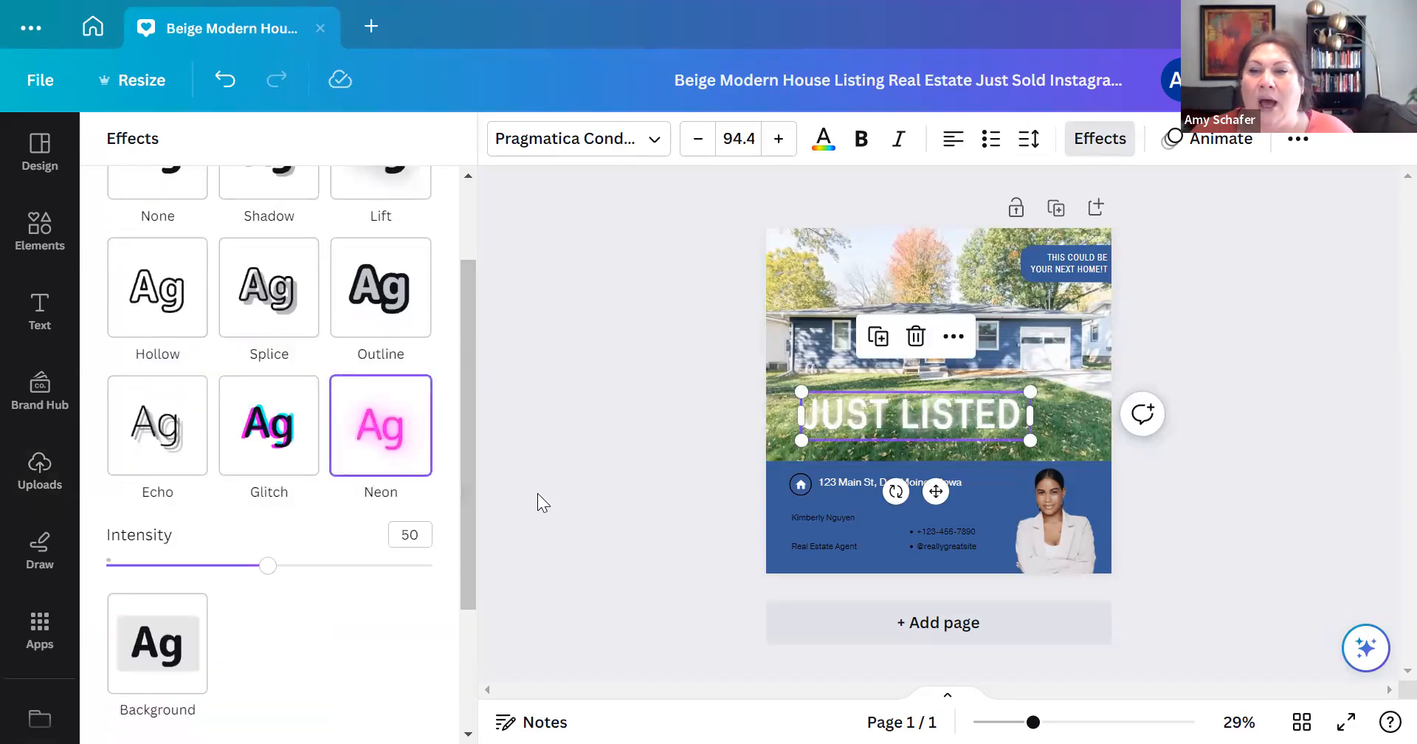
pyautogui.click(665, 426)
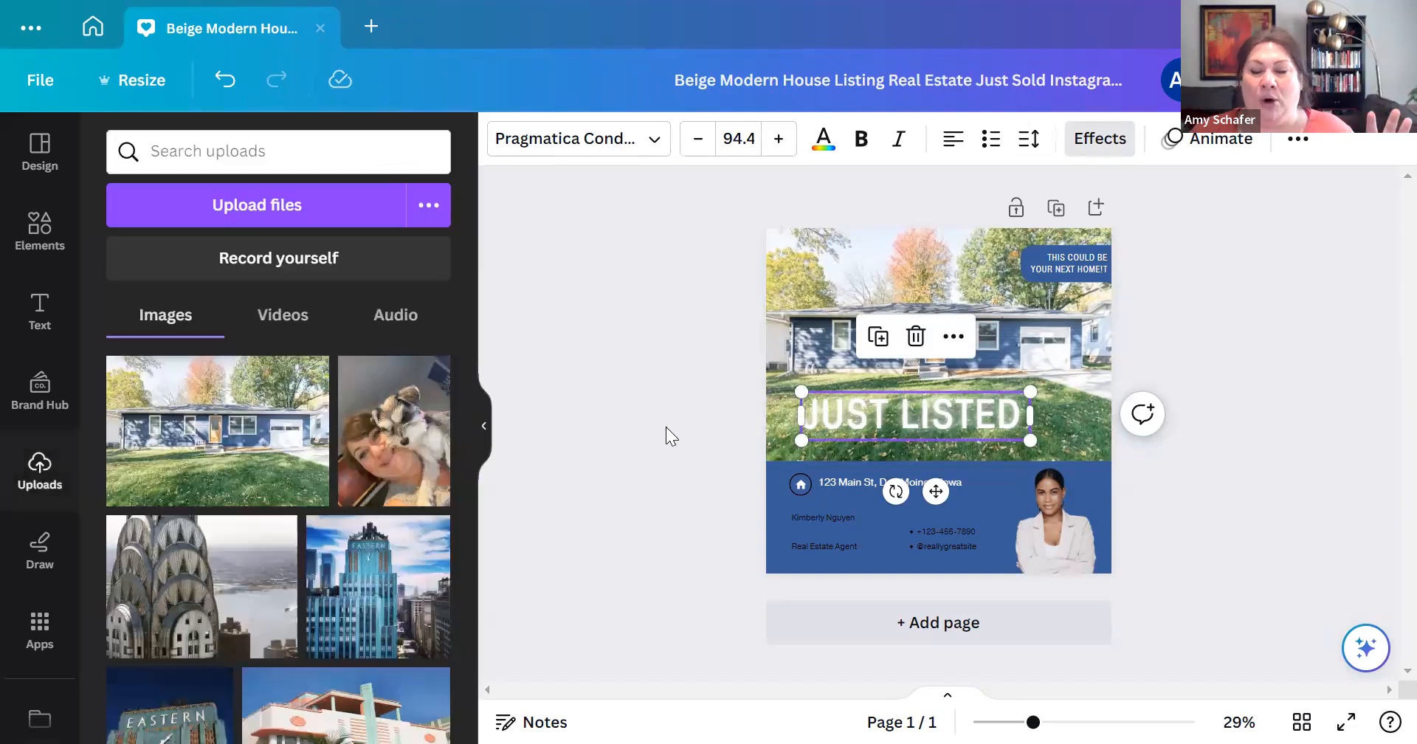
pyautogui.click(1204, 532)
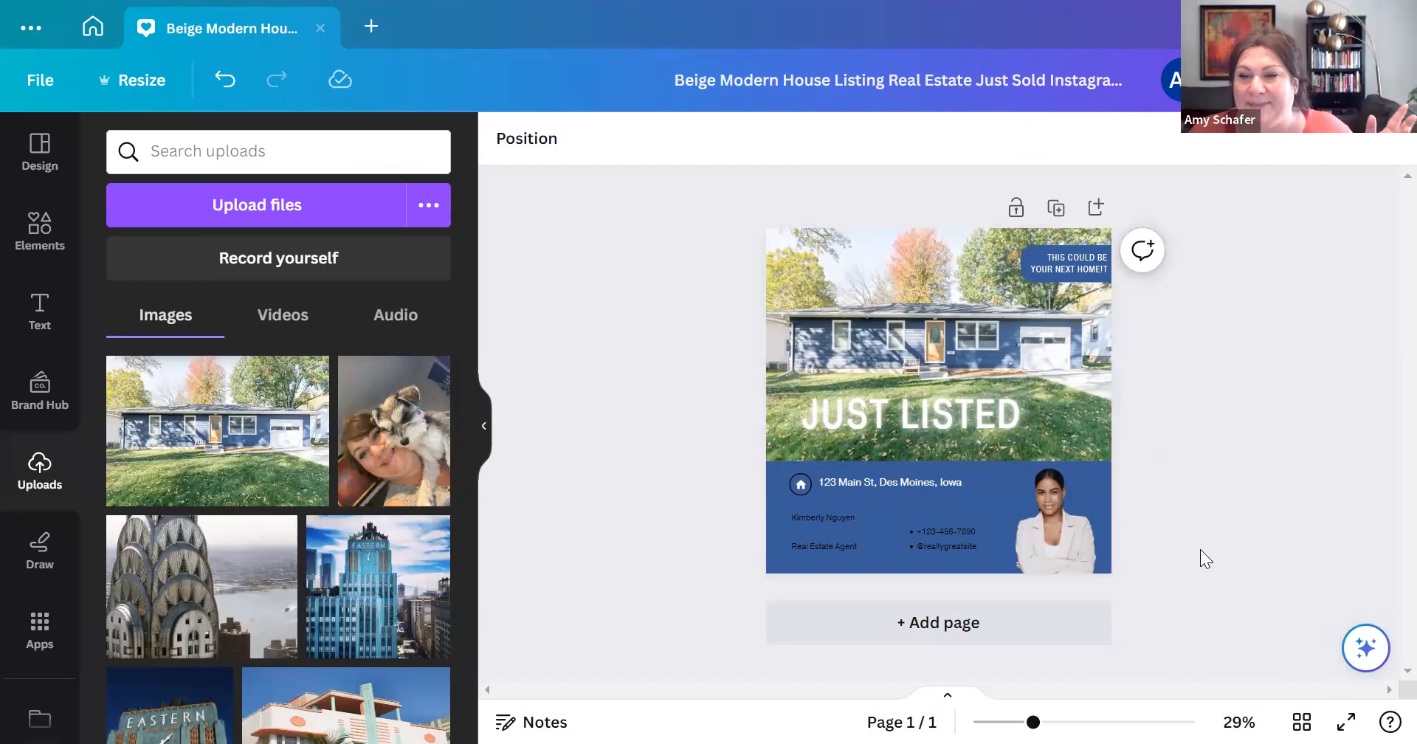
pyautogui.click(1052, 527)
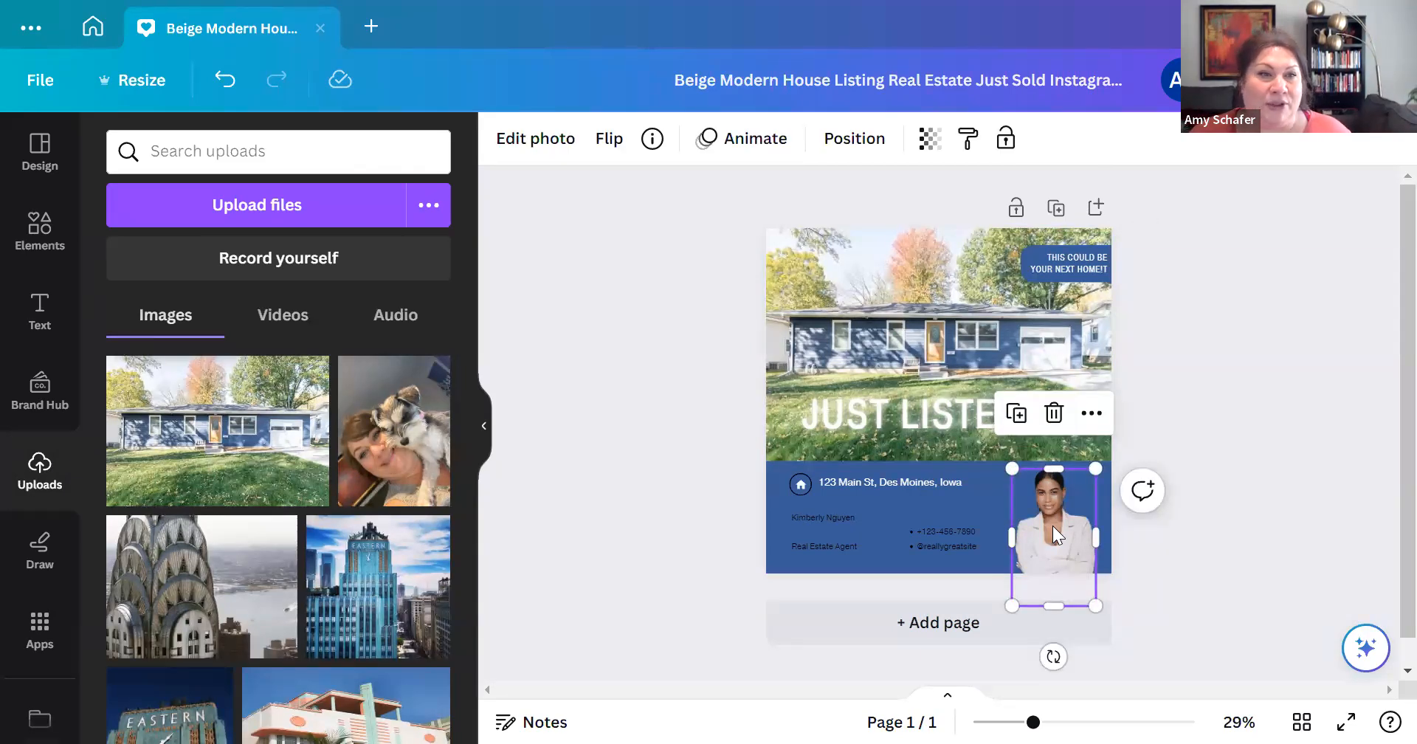
pyautogui.doubleClick(1053, 526)
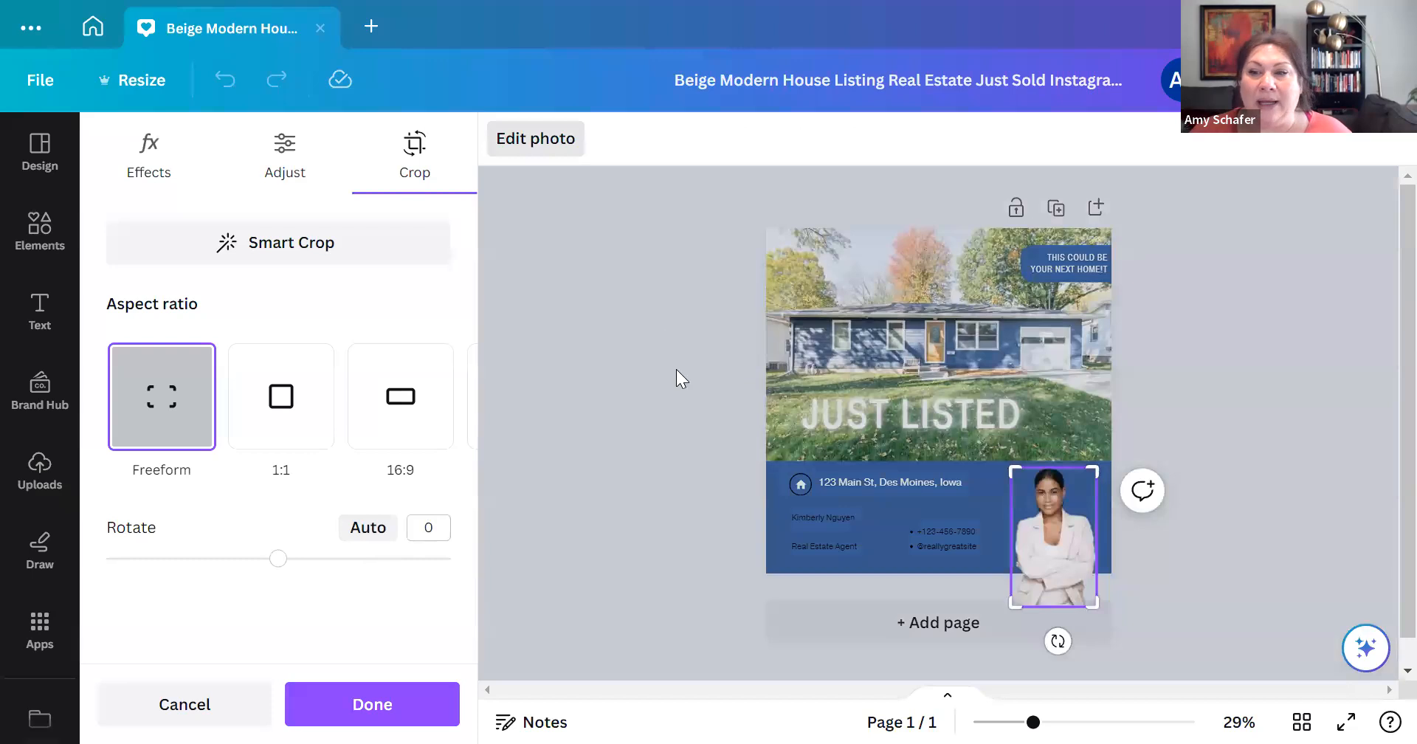
pyautogui.click(667, 410)
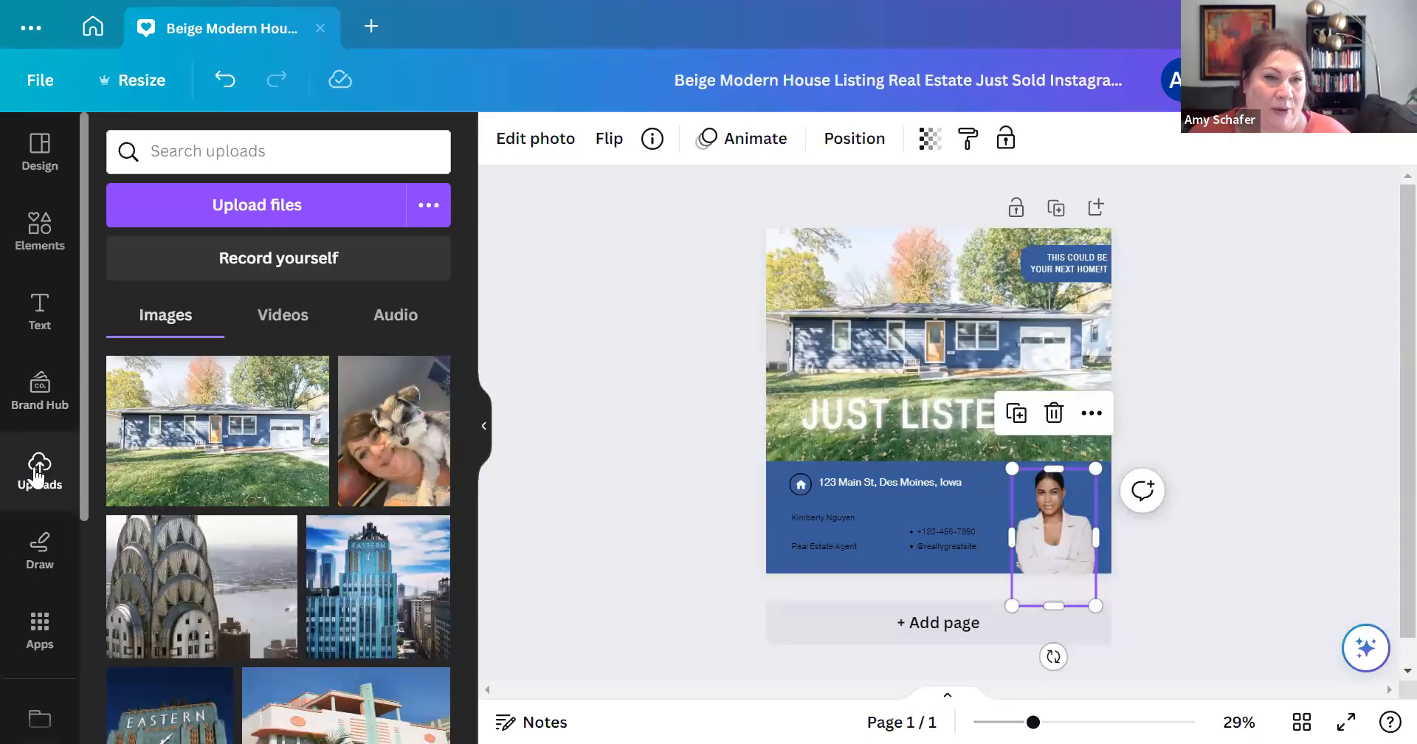
# Step: Replace the template agent's photo with the uploaded portrait of the woman in a denim jacket, placing it above the blue band
pyautogui.scroll(-5, 230, 422)
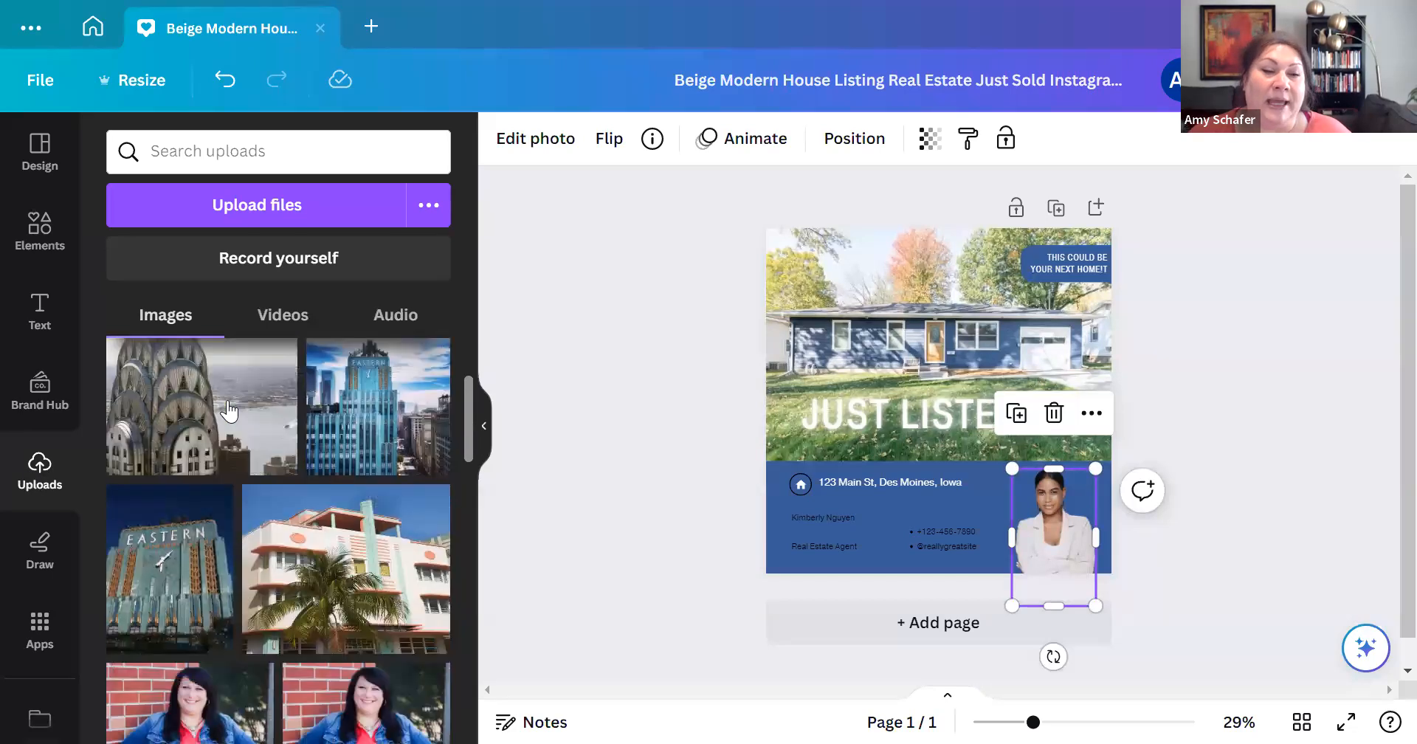
pyautogui.scroll(-1, 229, 422)
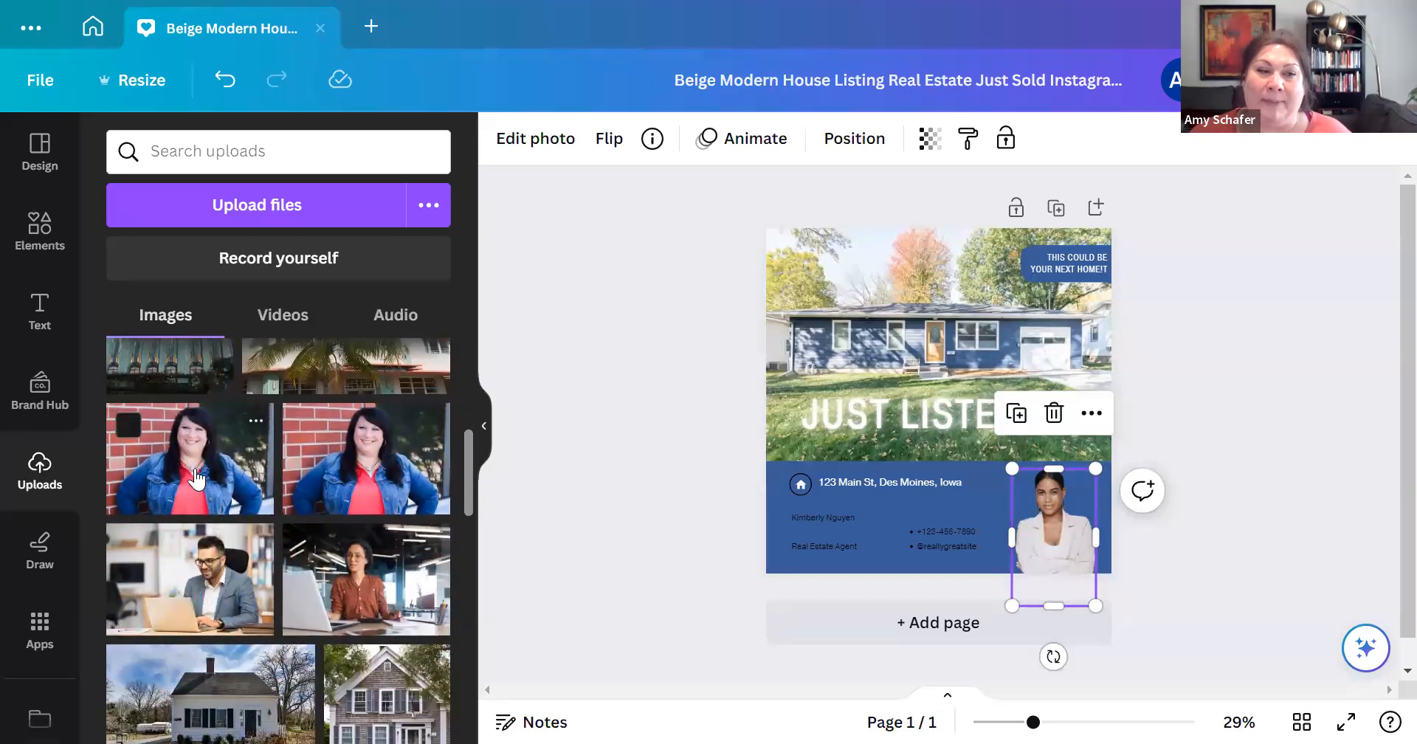
pyautogui.click(196, 480)
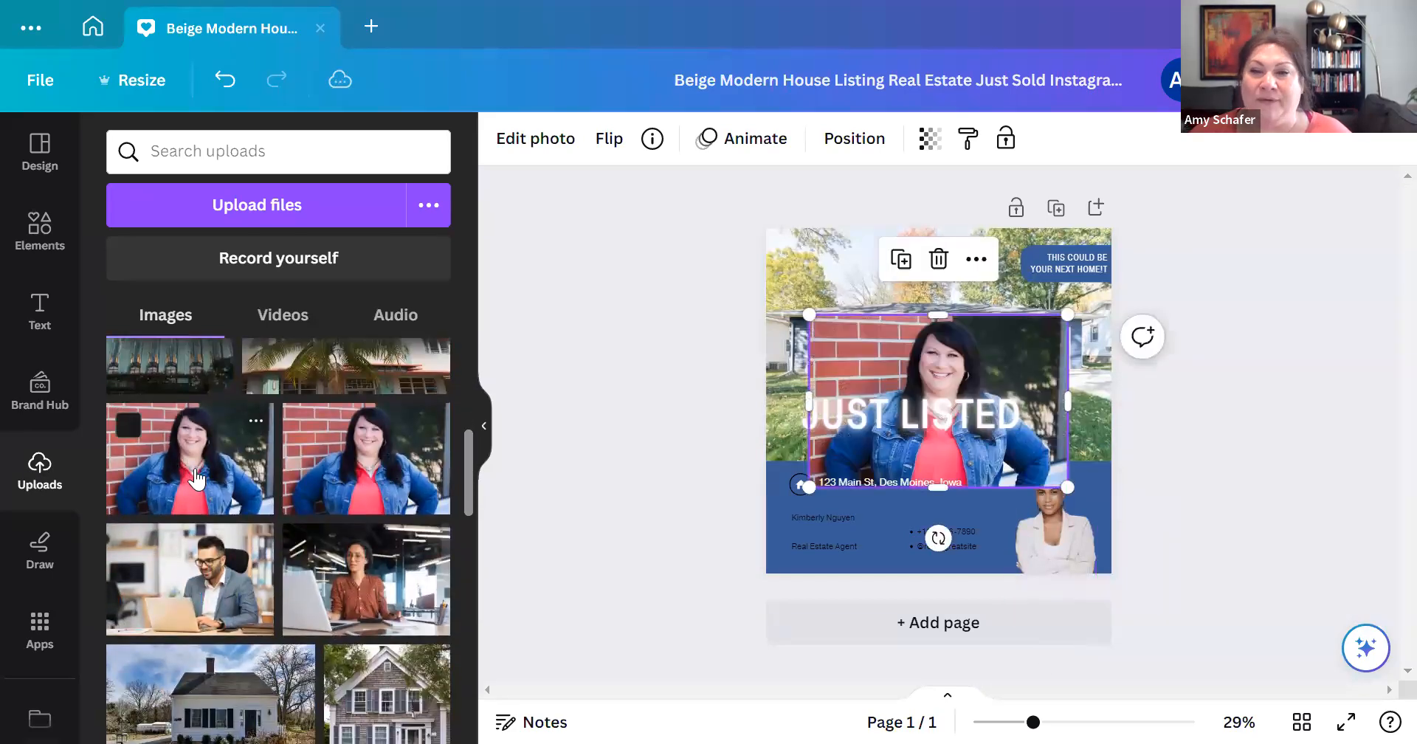
pyautogui.click(1033, 539)
pyautogui.press('Delete')
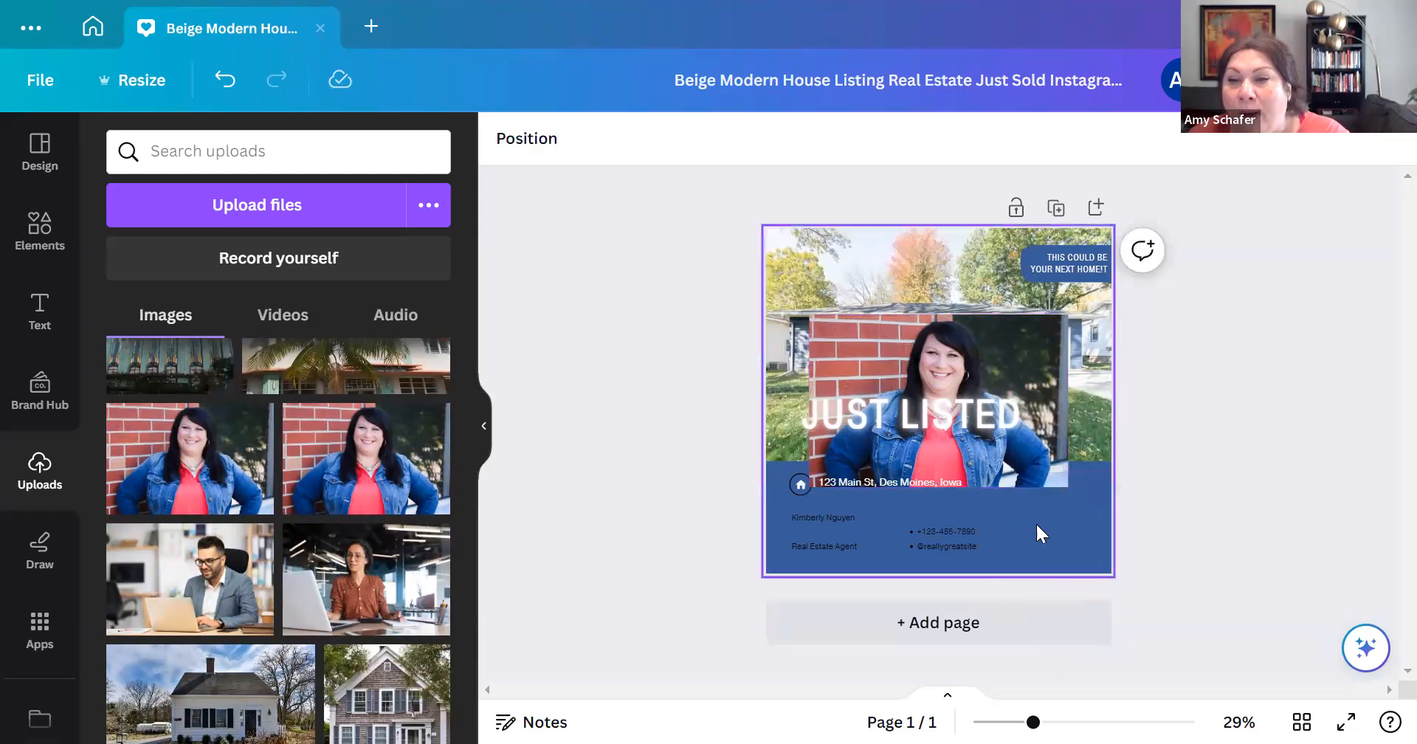
pyautogui.moveTo(963, 349)
pyautogui.mouseDown()
pyautogui.moveTo(1177, 525)
pyautogui.moveTo(733, 459)
pyautogui.moveTo(601, 383)
pyautogui.moveTo(679, 351)
pyautogui.moveTo(667, 366)
pyautogui.moveTo(731, 369)
pyautogui.moveTo(965, 335)
pyautogui.mouseUp()
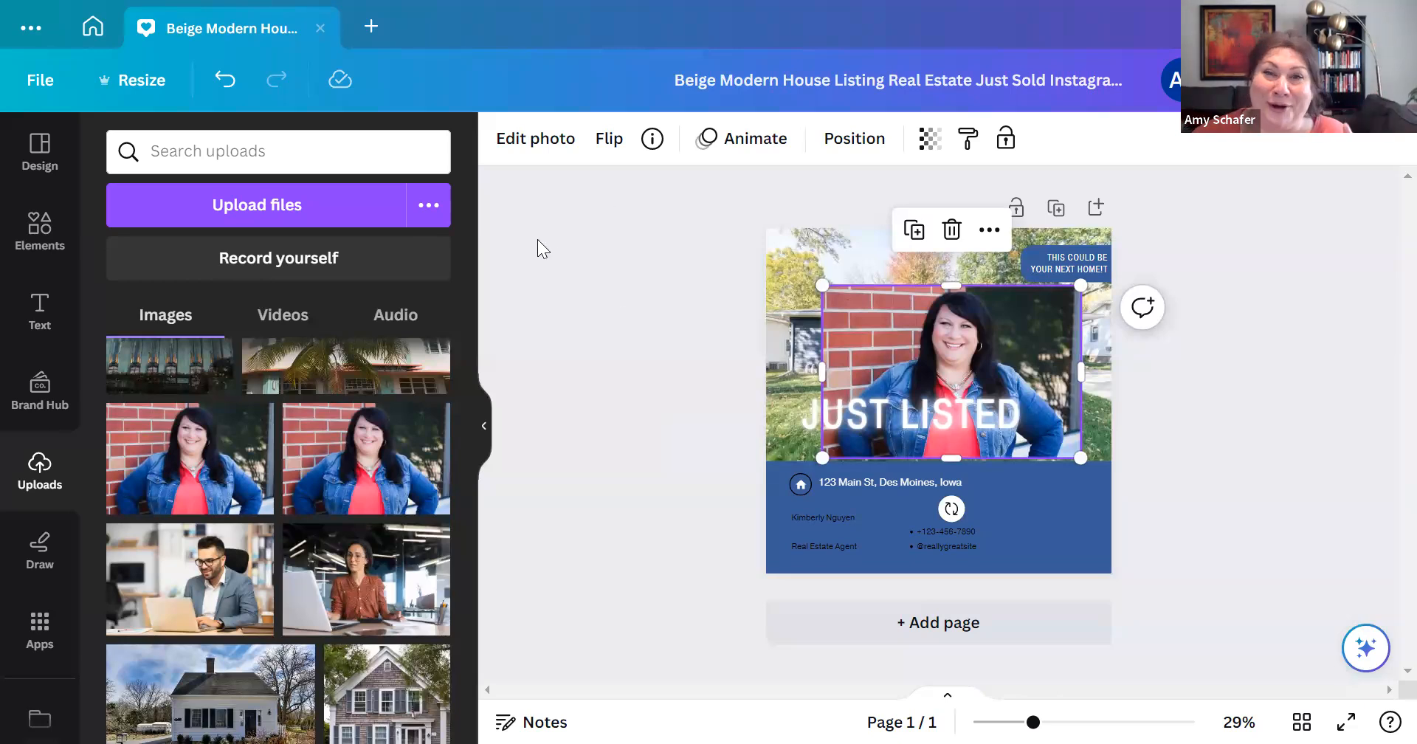
# Step: Browse the photo filters offered for the uploaded portrait, from Fresco and Belvedere through Nordic, Astro and Arctic
pyautogui.click(529, 151)
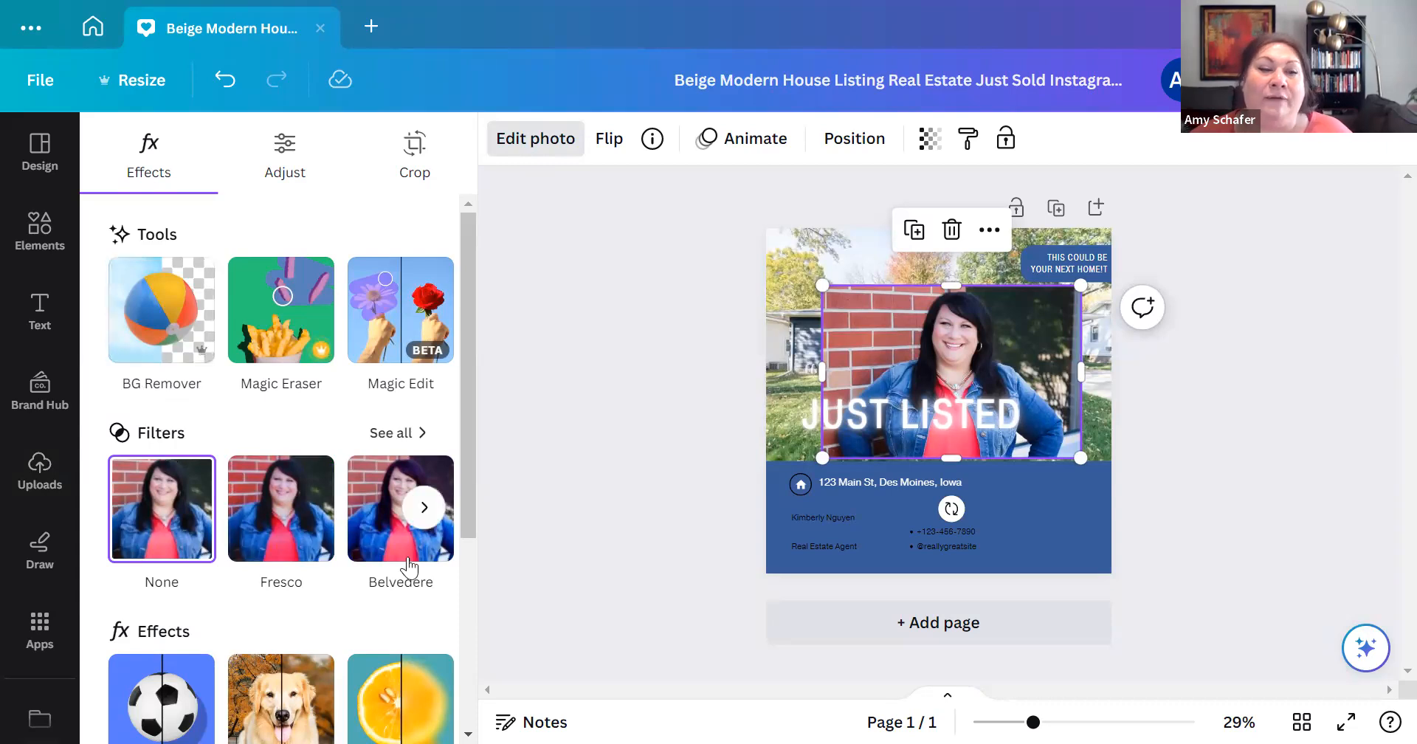
pyautogui.click(423, 517)
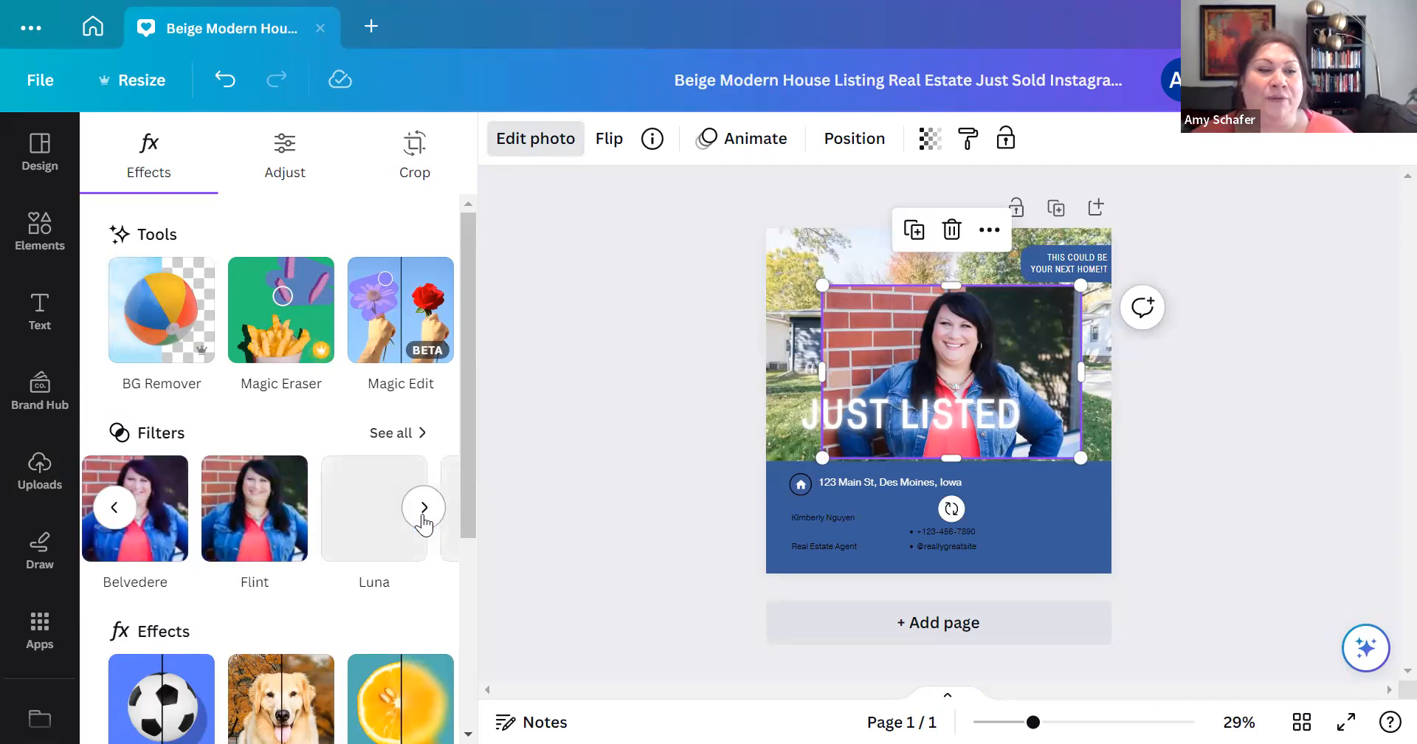
pyautogui.click(424, 507)
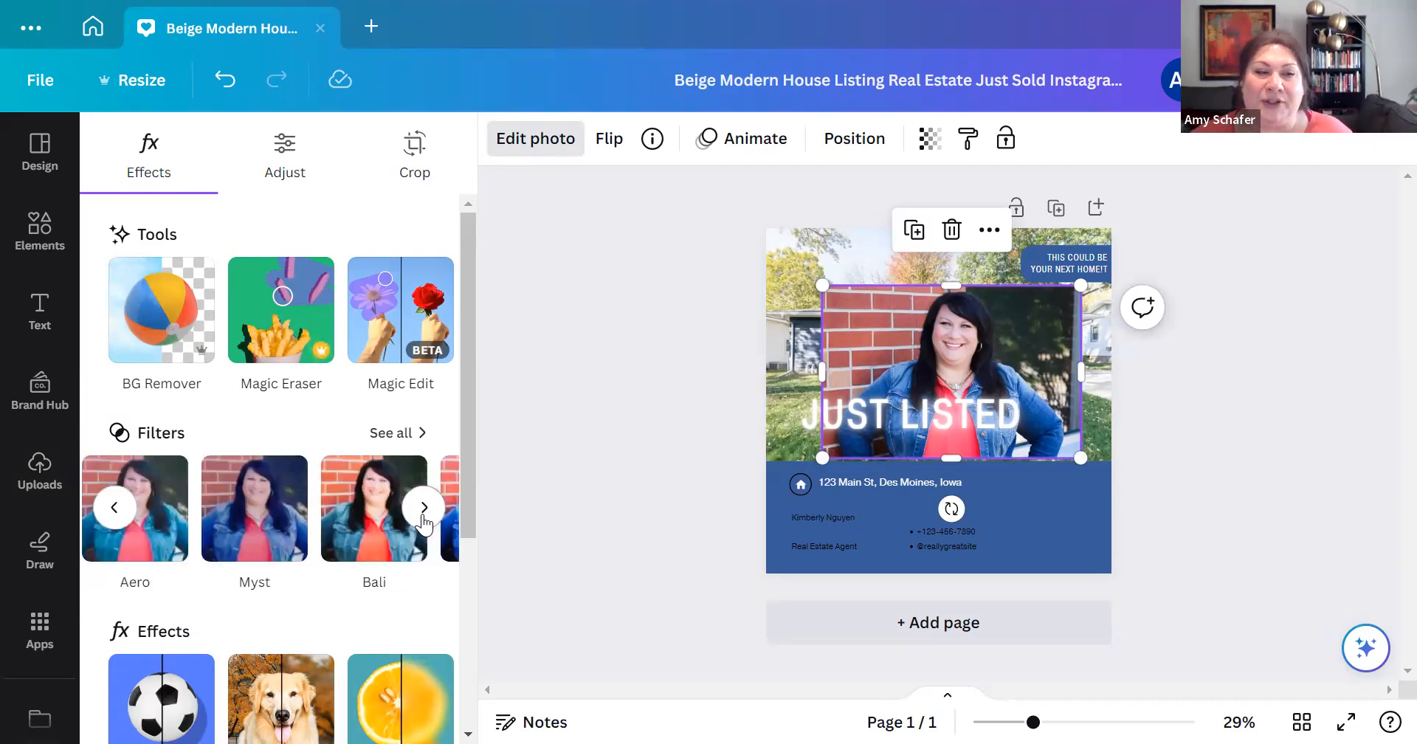
pyautogui.click(424, 517)
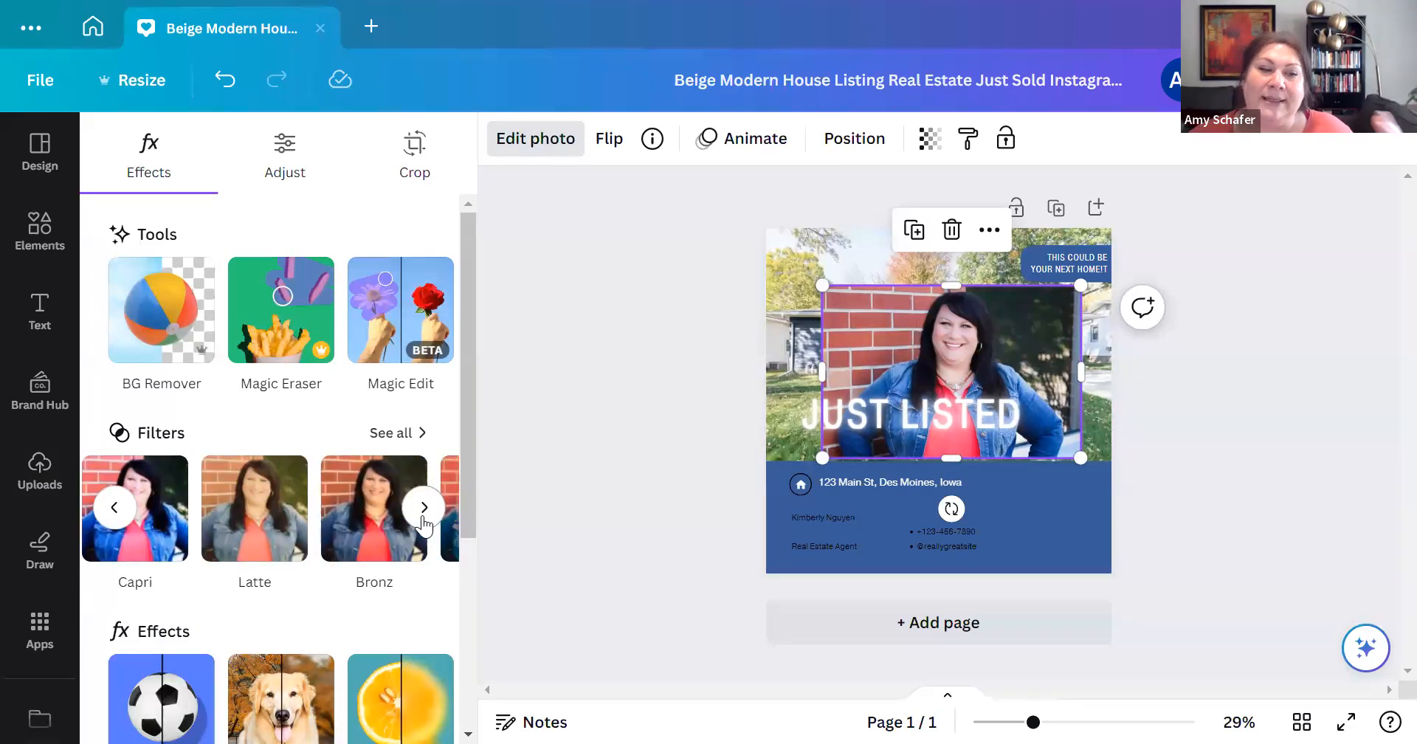
pyautogui.click(423, 510)
pyautogui.click(424, 509)
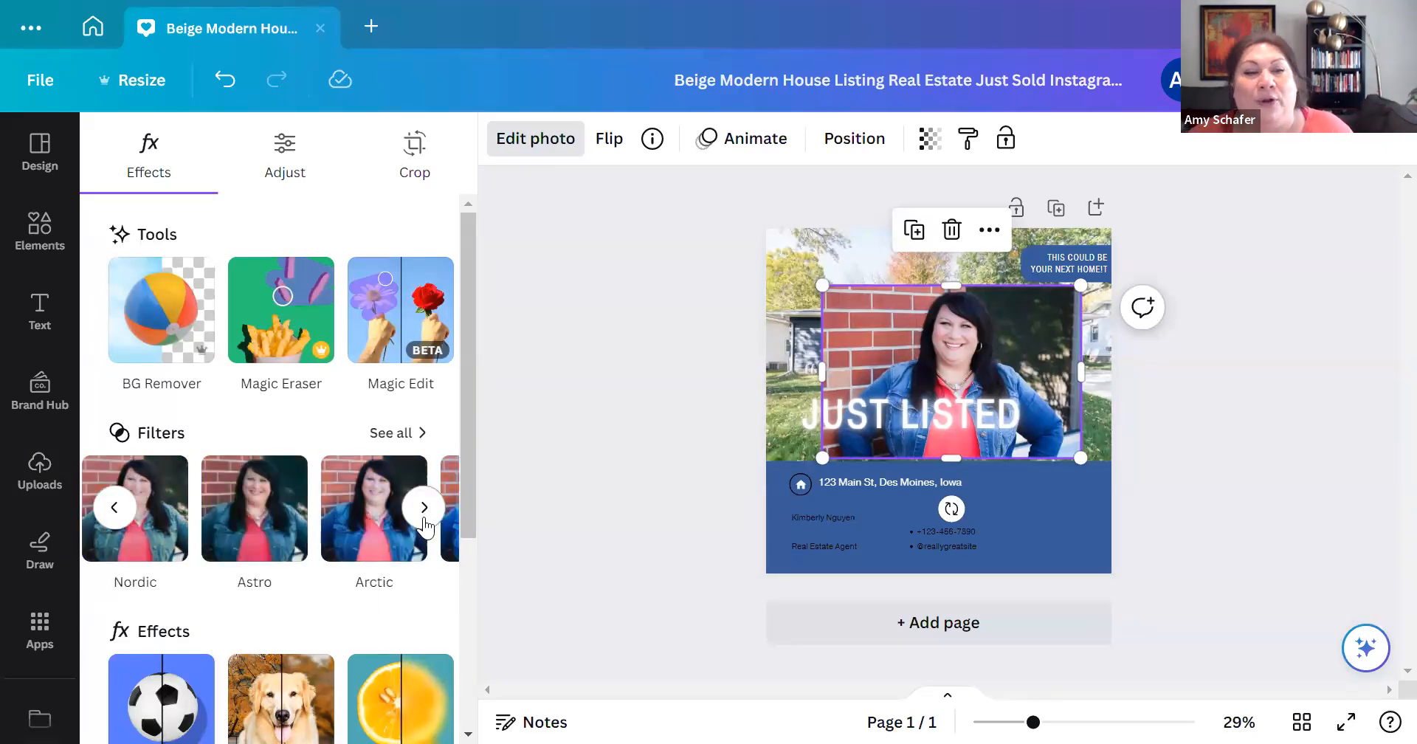
pyautogui.click(110, 517)
pyautogui.click(110, 516)
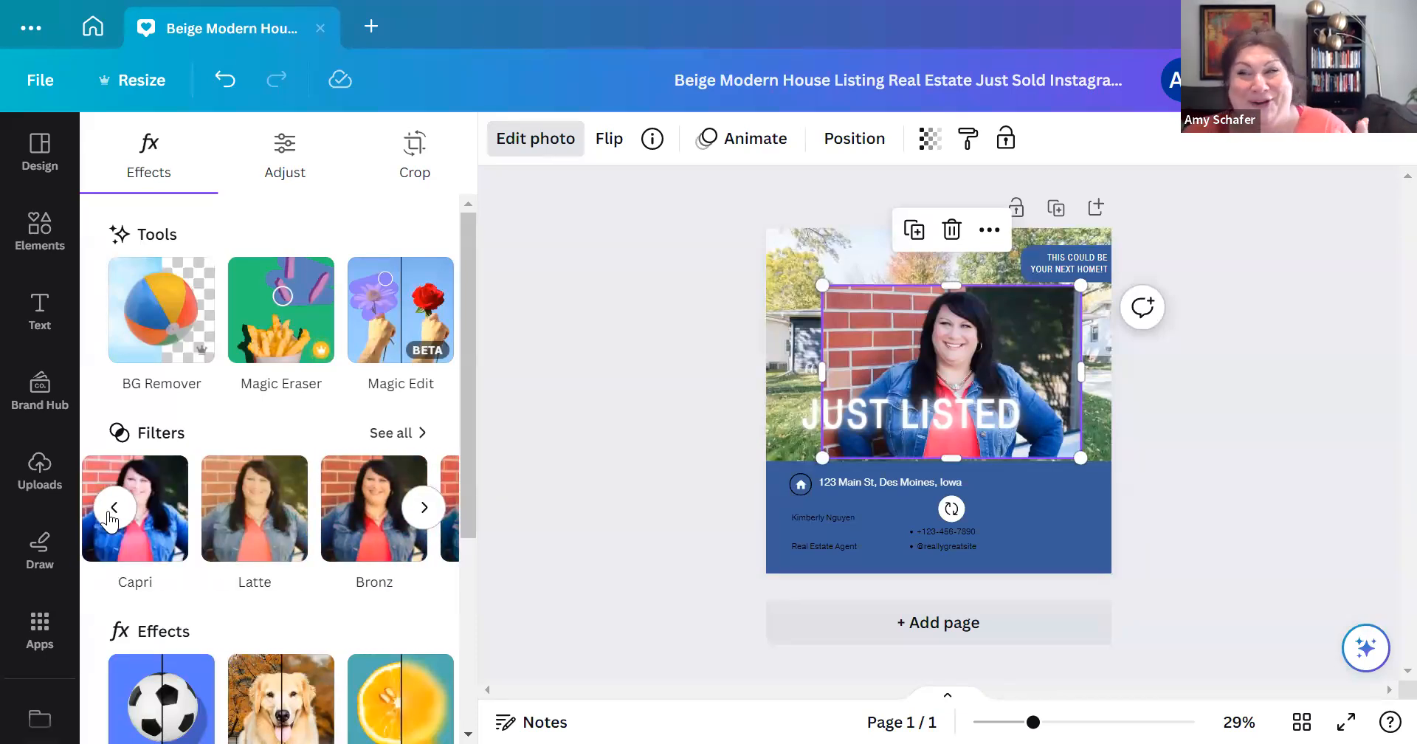
# Step: Remove the brick wall background from the uploaded portrait with the BG Remover, leaving its photo filter at None
pyautogui.click(109, 517)
pyautogui.click(109, 516)
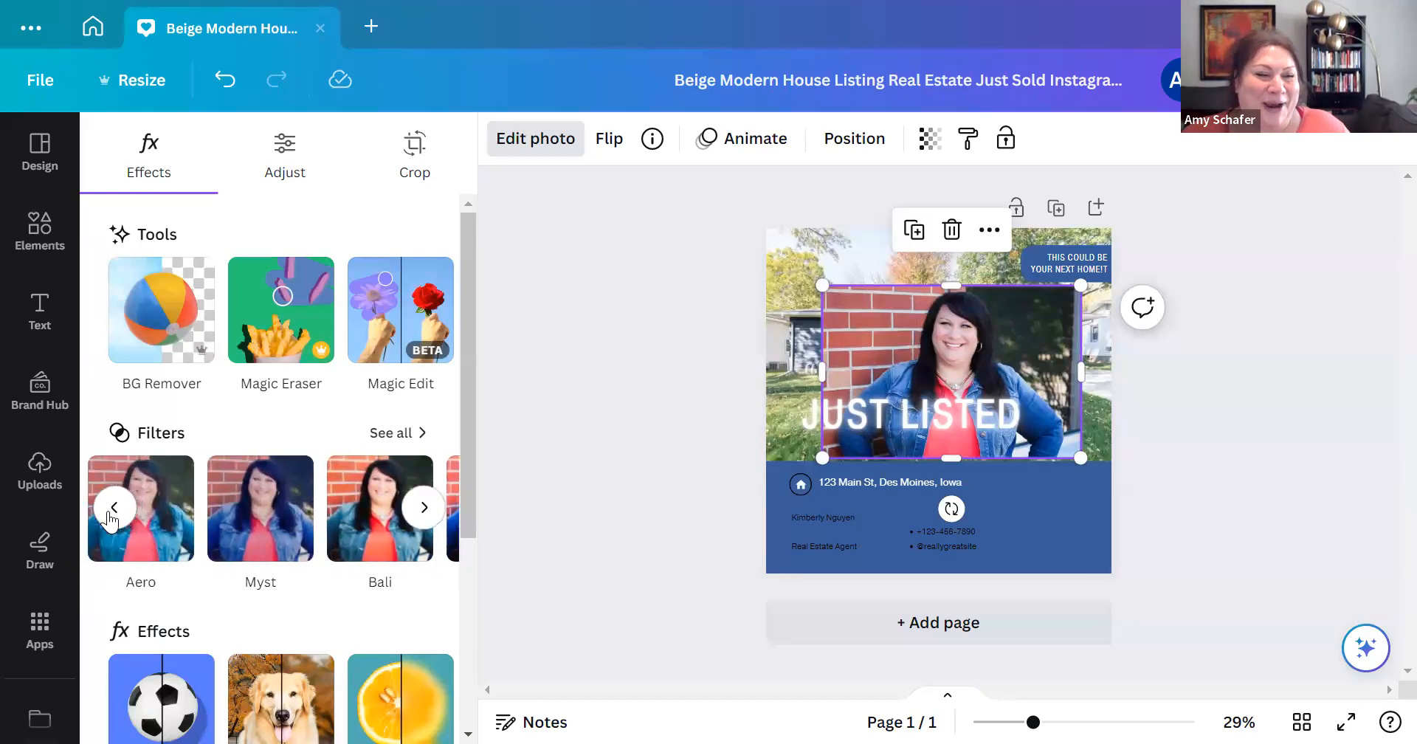
pyautogui.click(110, 516)
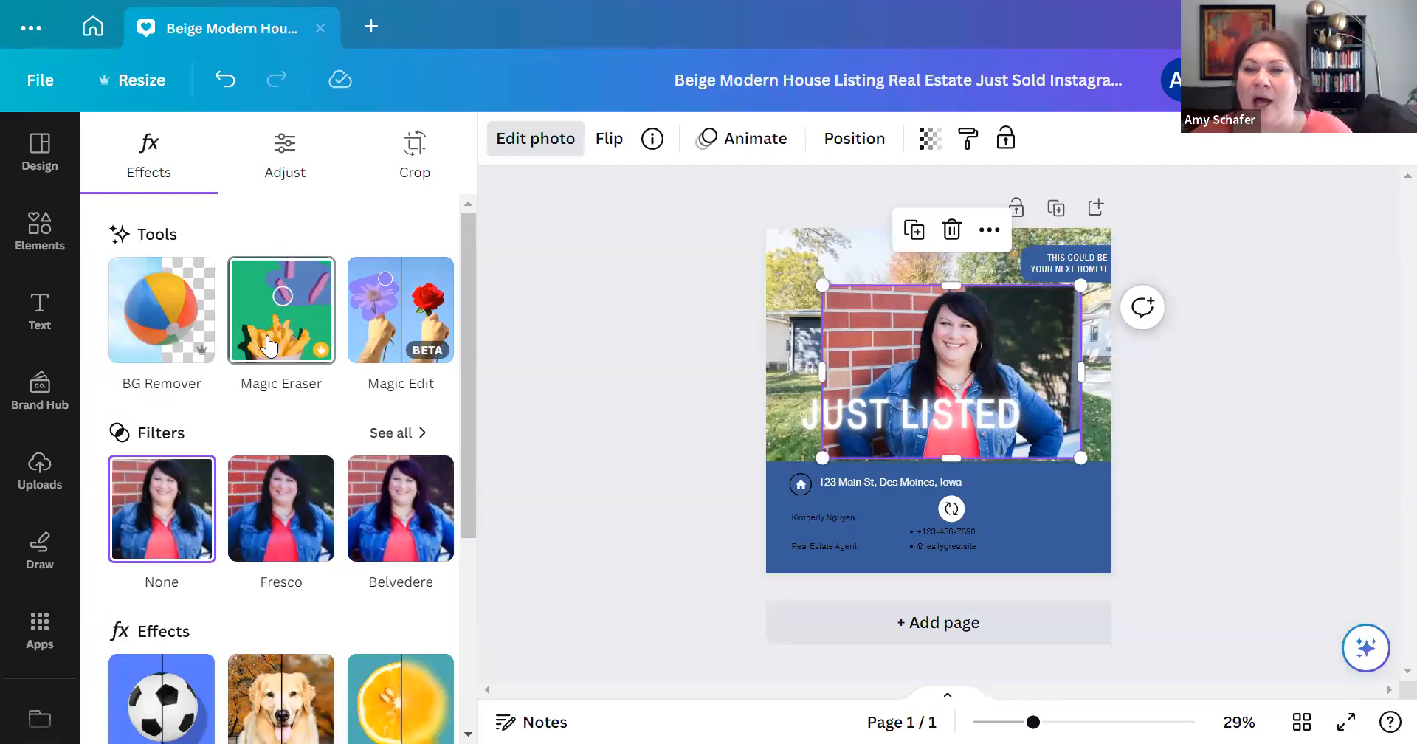
pyautogui.click(163, 336)
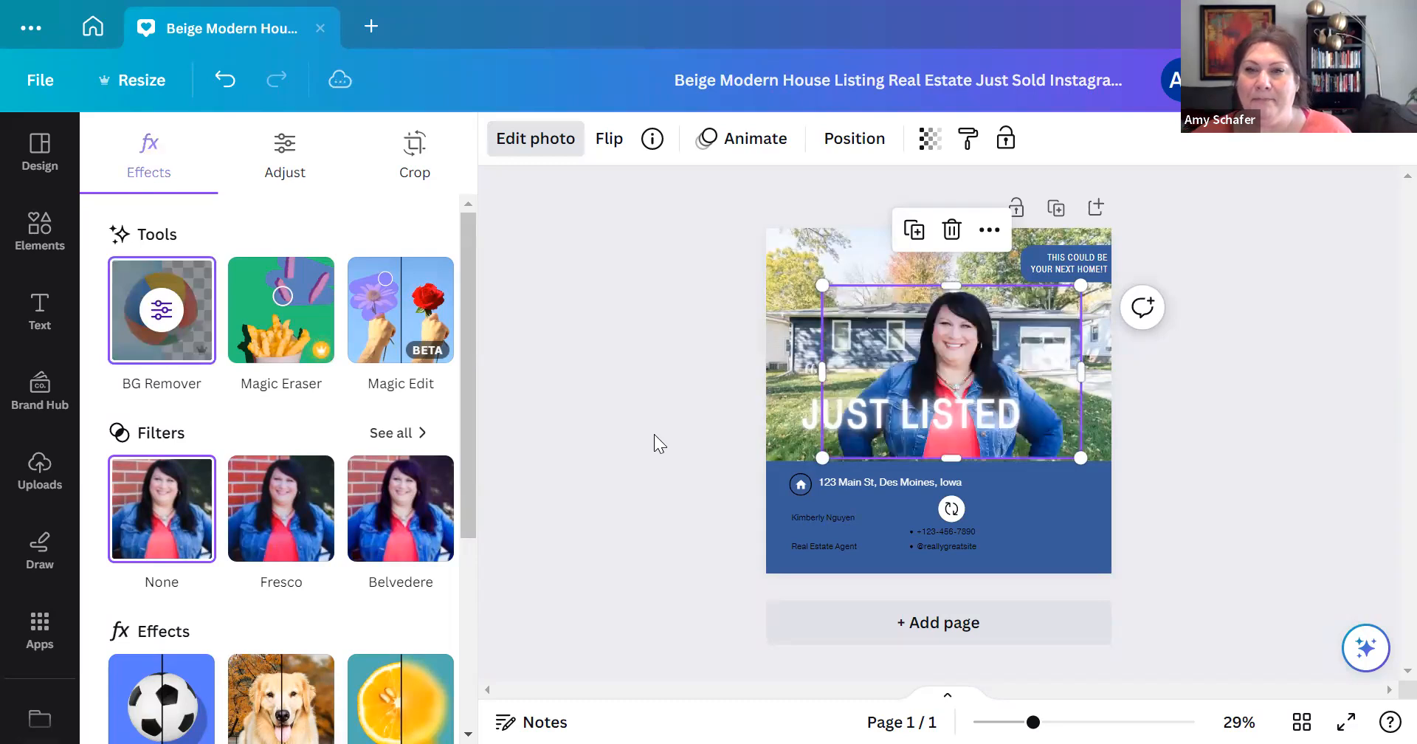
# Step: Shrink the cut-out portrait and place it at the right end of the blue band
pyautogui.moveTo(1066, 448); pyautogui.dragTo(968, 383)
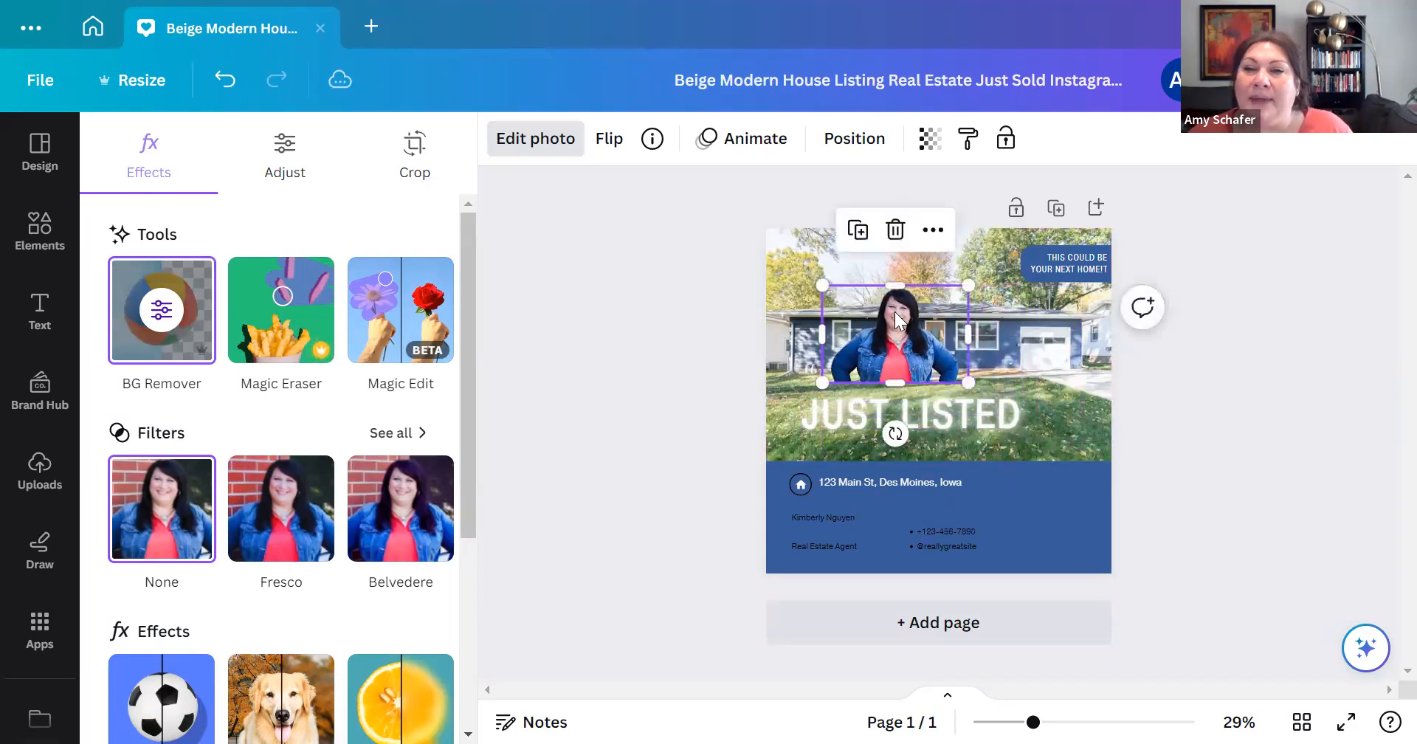
pyautogui.moveTo(896, 319); pyautogui.dragTo(1048, 503)
pyautogui.click(1220, 464)
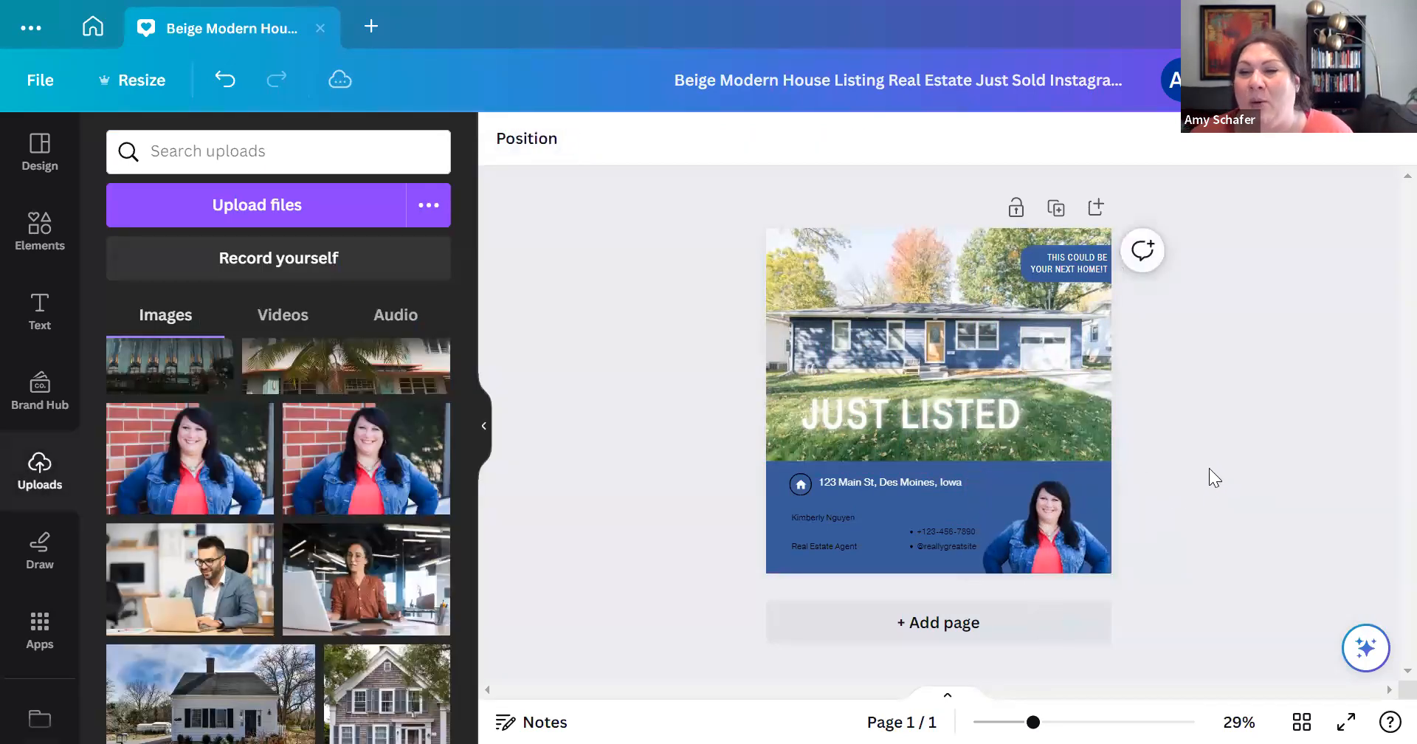
# Step: Enlarge the portrait slightly and move the phone and social handle lines left, clear of her arm
pyautogui.click(1061, 507)
pyautogui.moveTo(973, 473); pyautogui.dragTo(945, 460)
pyautogui.moveTo(902, 532)
pyautogui.mouseDown()
pyautogui.moveTo(908, 512)
pyautogui.moveTo(913, 550)
pyautogui.mouseUp()
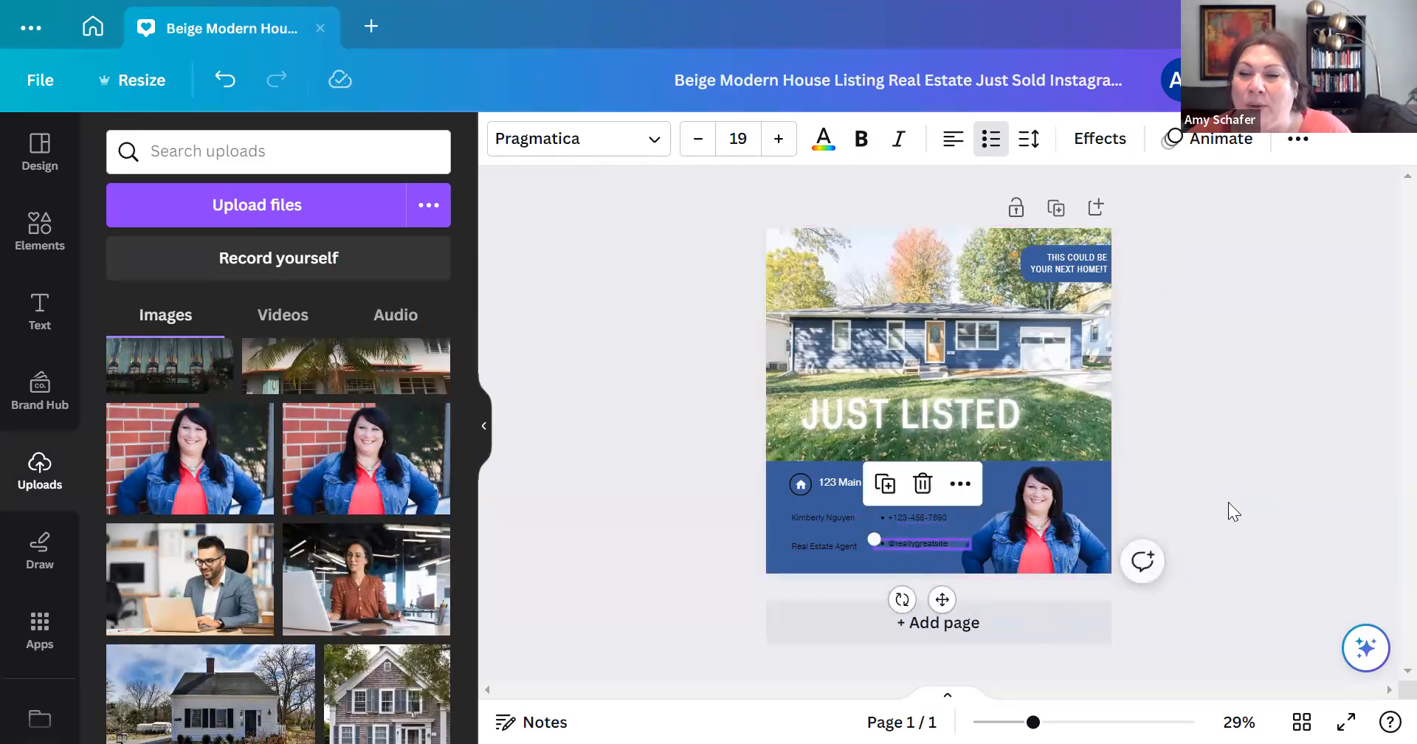
pyautogui.click(1210, 458)
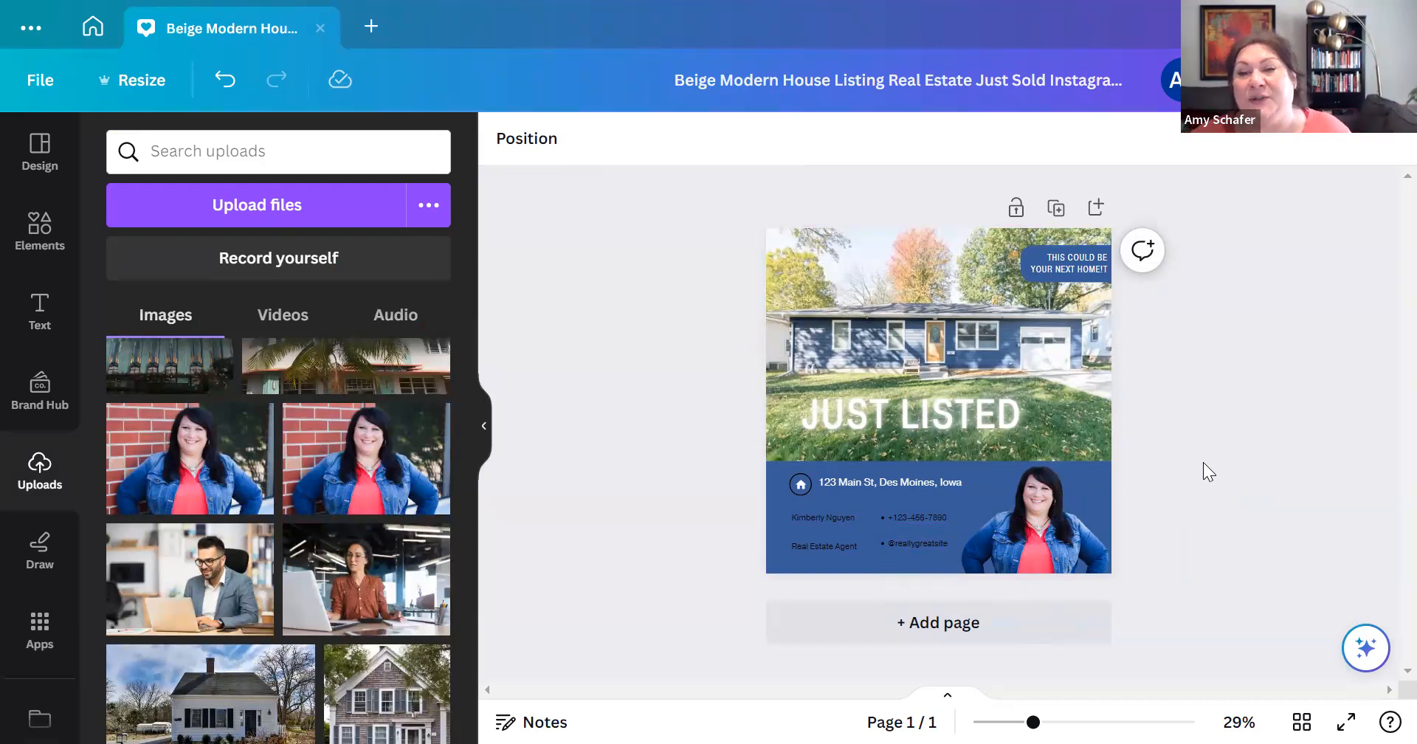
# Step: Rename the design to "just listed" followed by the listing's street number and street name
pyautogui.click(873, 79)
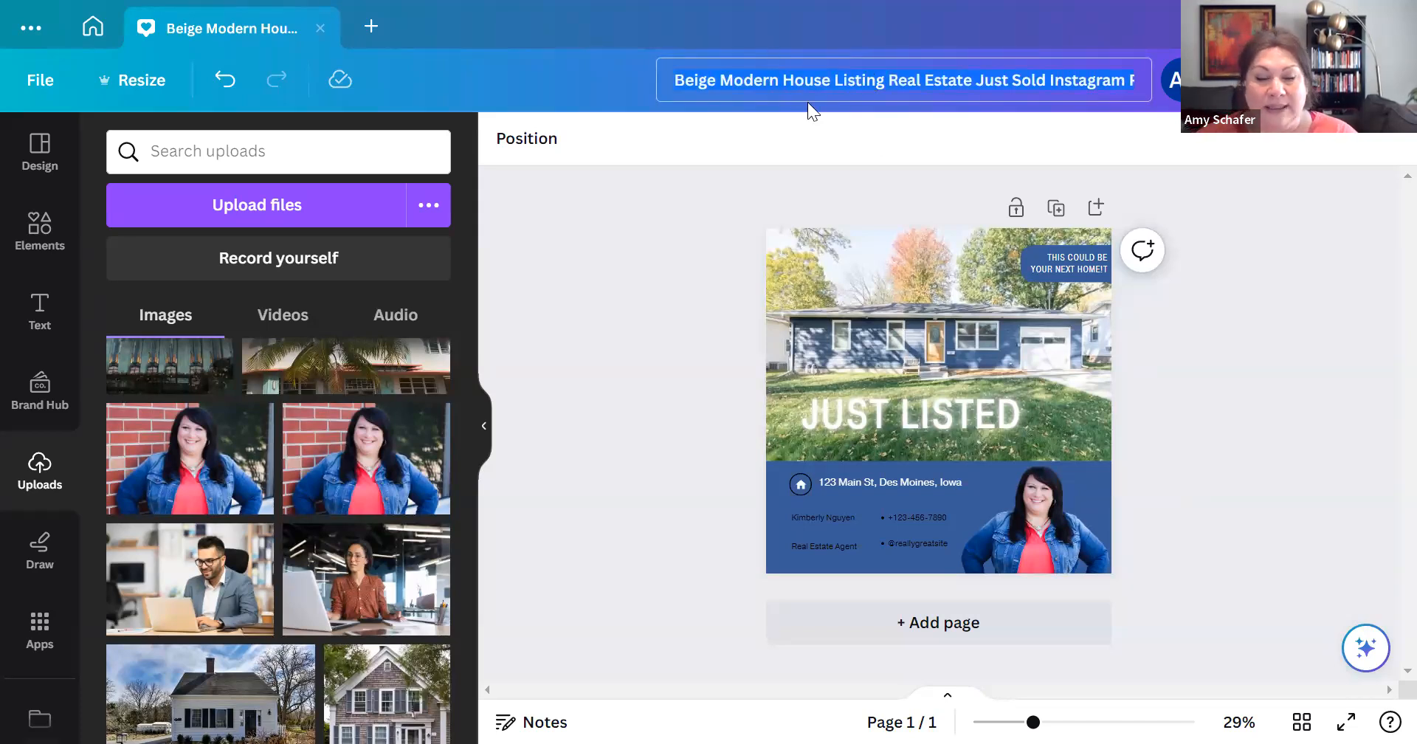
pyautogui.write('just')
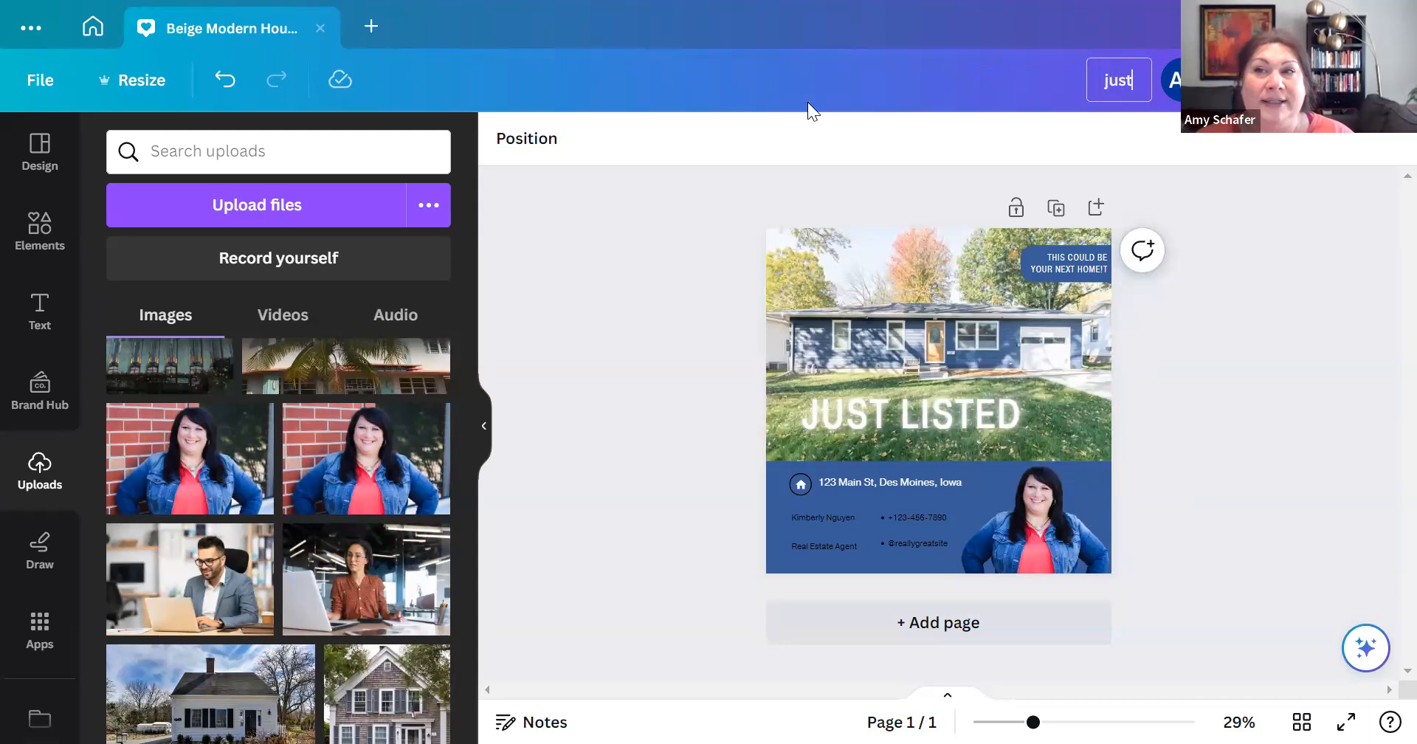
pyautogui.write(' listed')
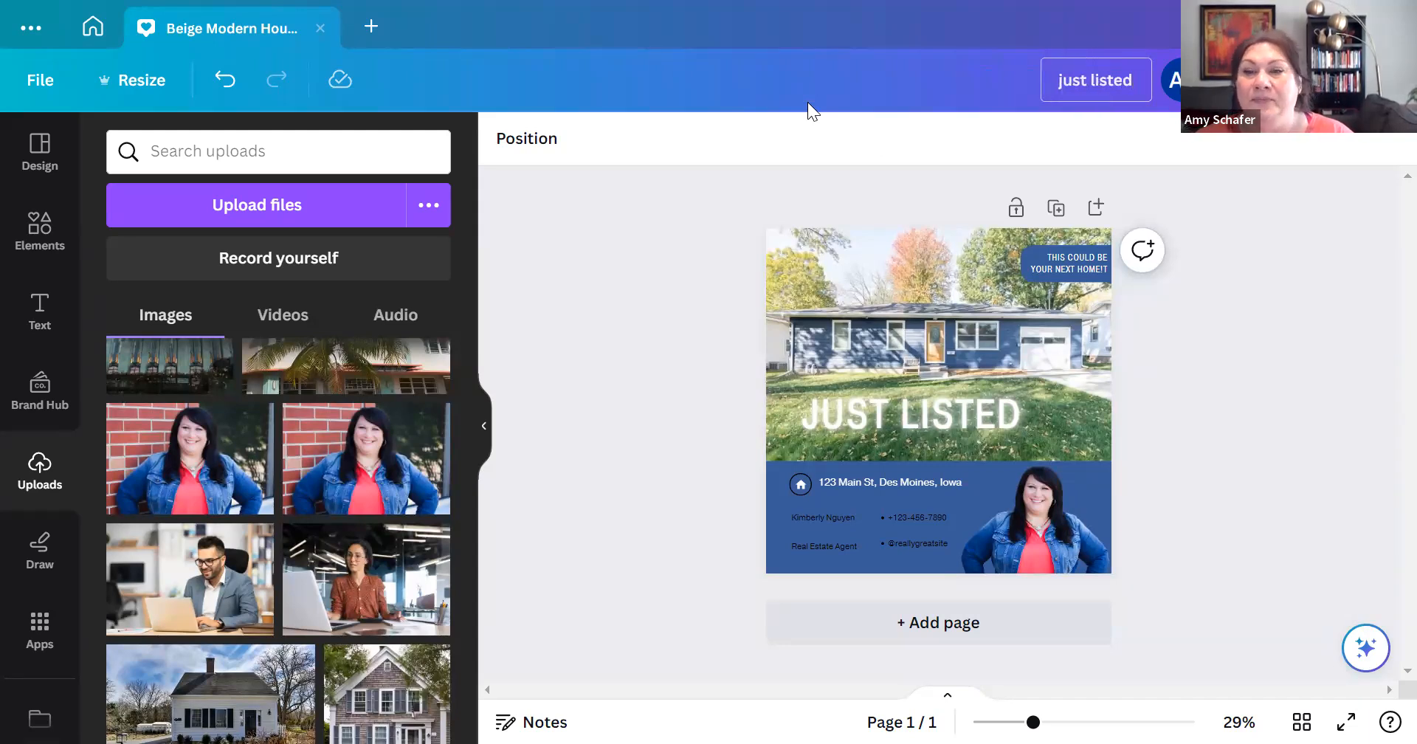
pyautogui.write(' 123 main')
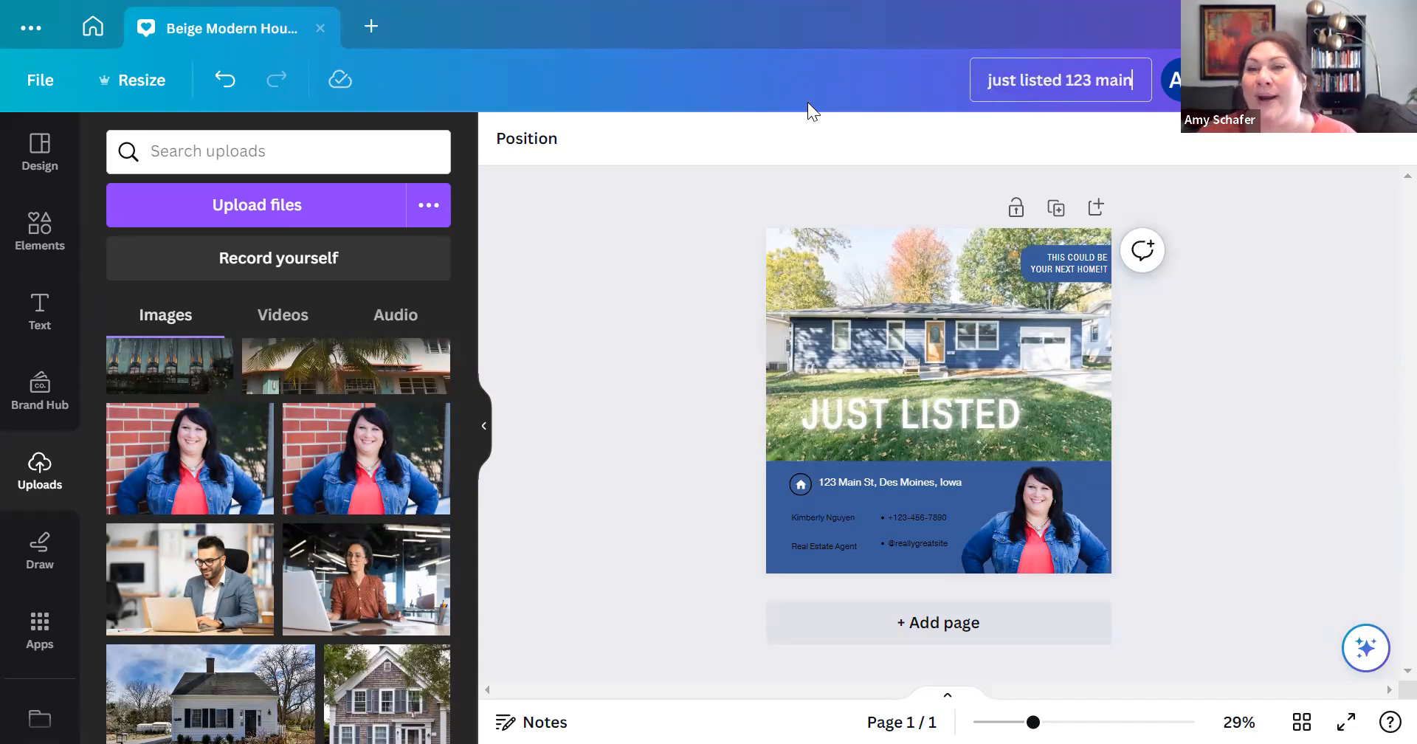
pyautogui.click(681, 346)
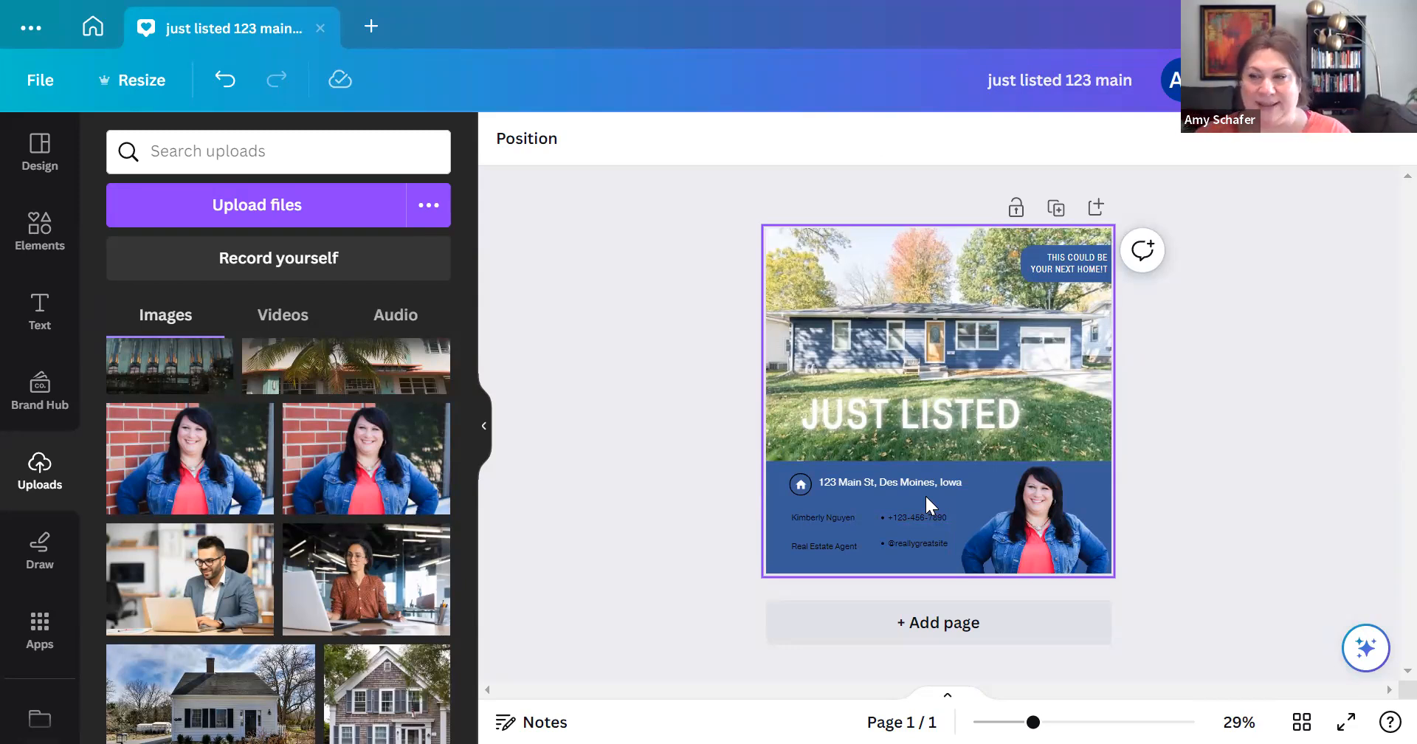
# Step: Review the design's file options, including saving to a folder, making a copy and downloading
pyautogui.click(42, 86)
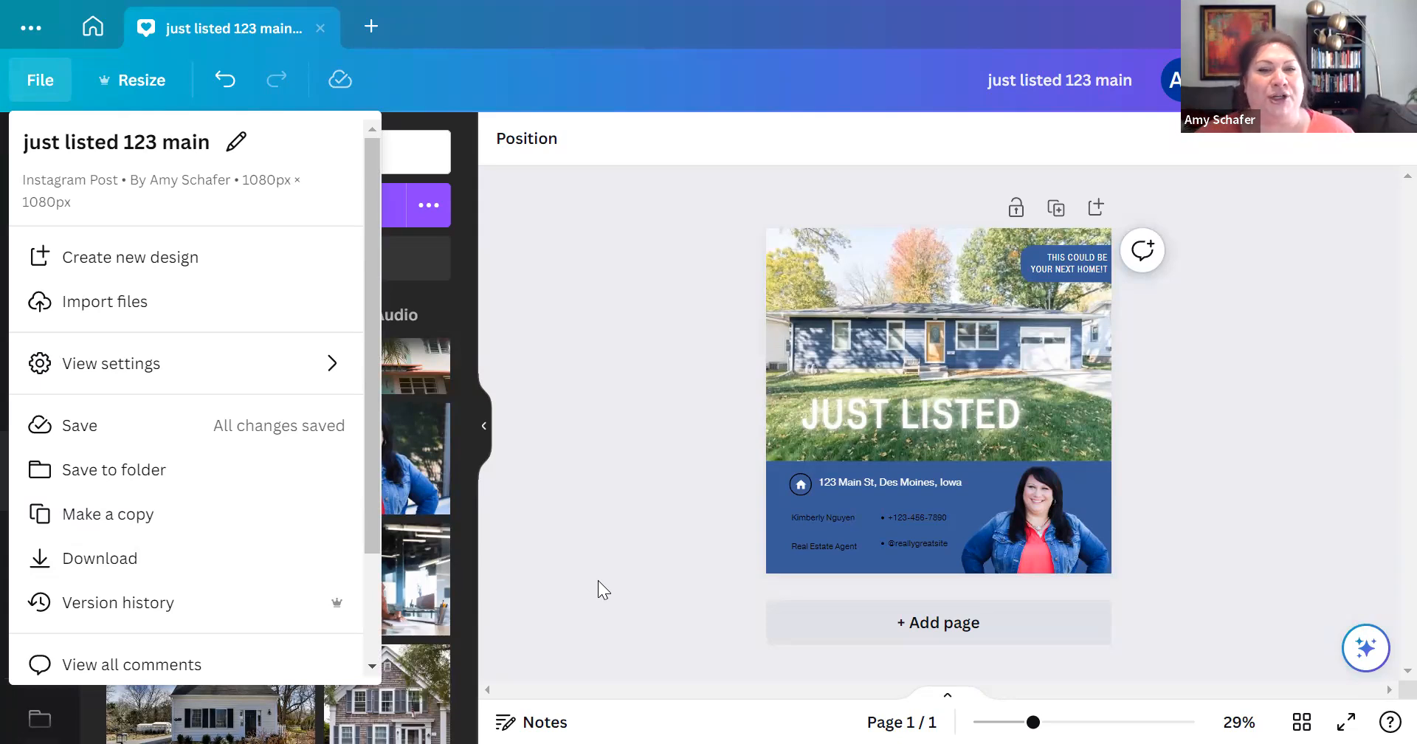
pyautogui.click(558, 449)
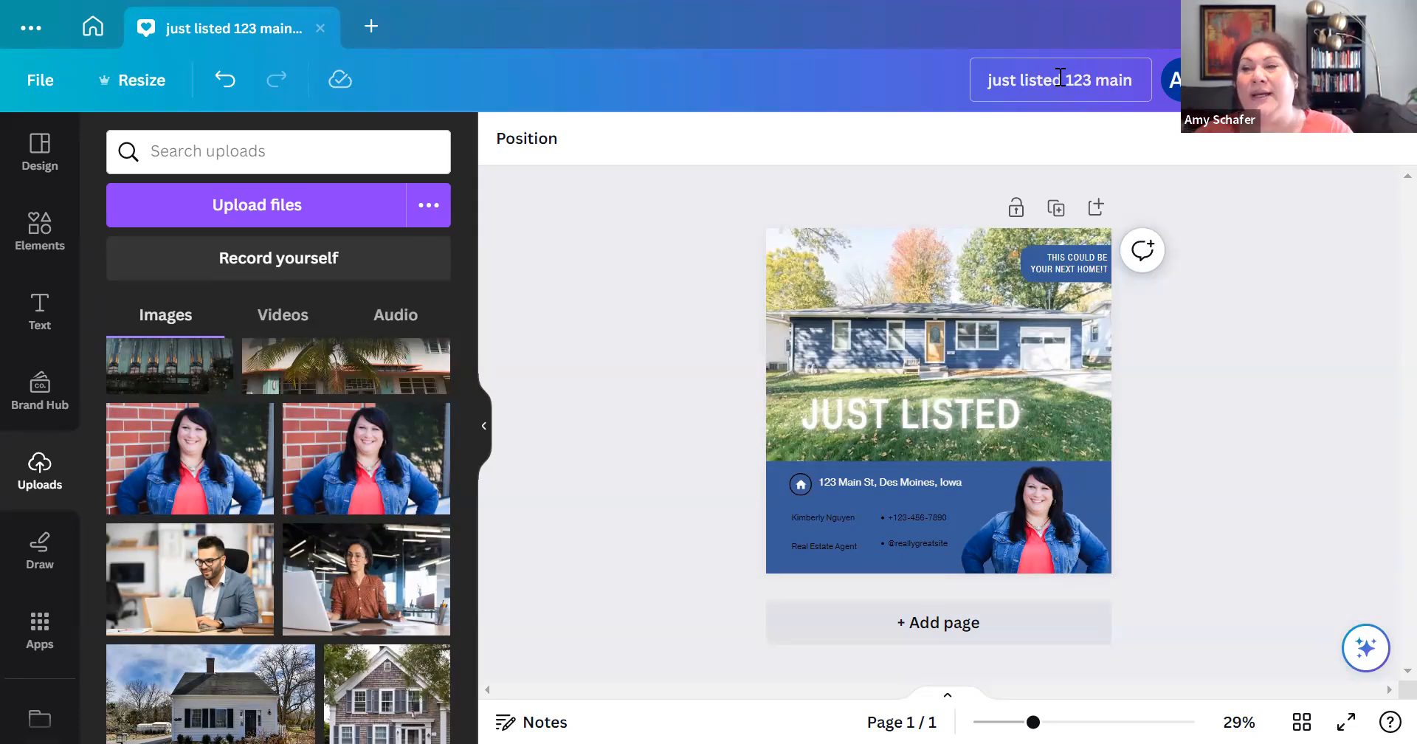
pyautogui.click(40, 81)
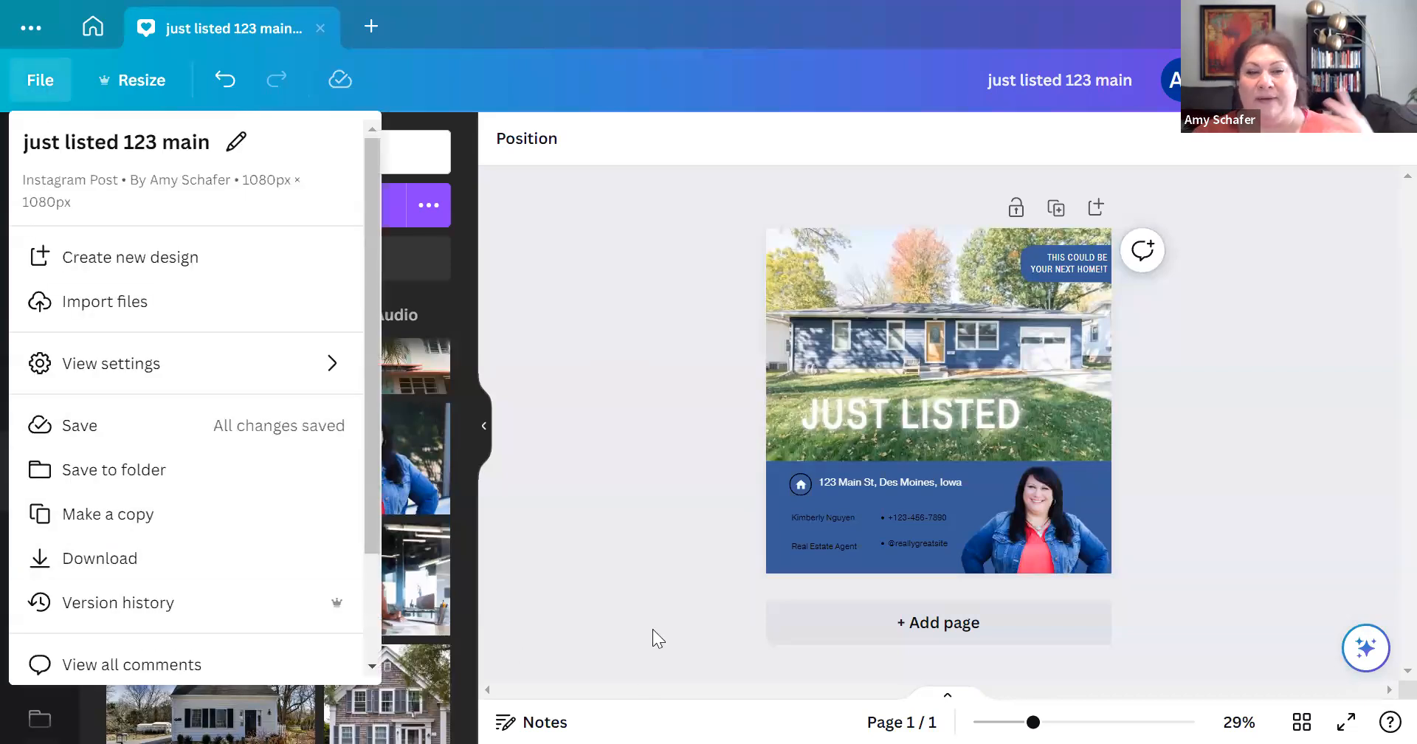
pyautogui.click(588, 570)
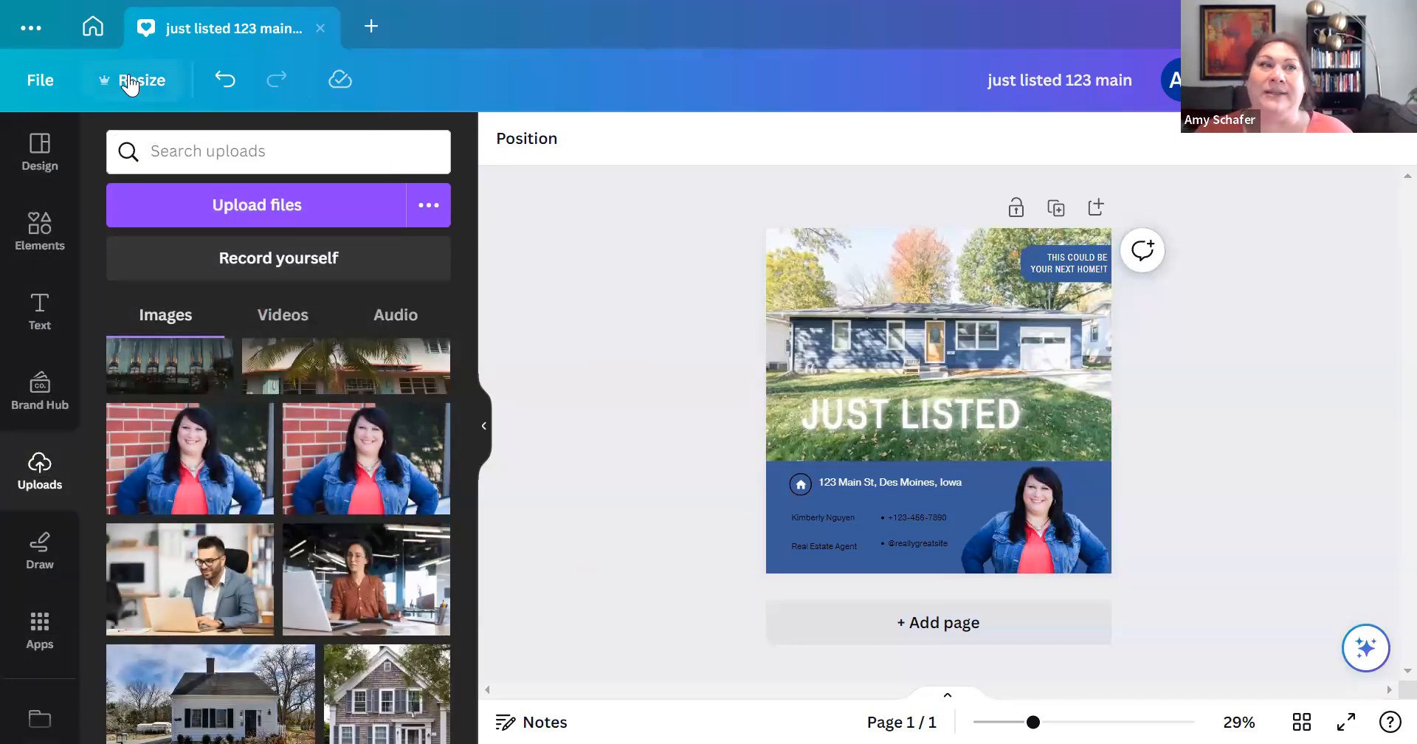
# Step: Examine the resize options for the Instagram post, from custom and recent sizes to Facebook and logo formats, without resizing
pyautogui.click(140, 89)
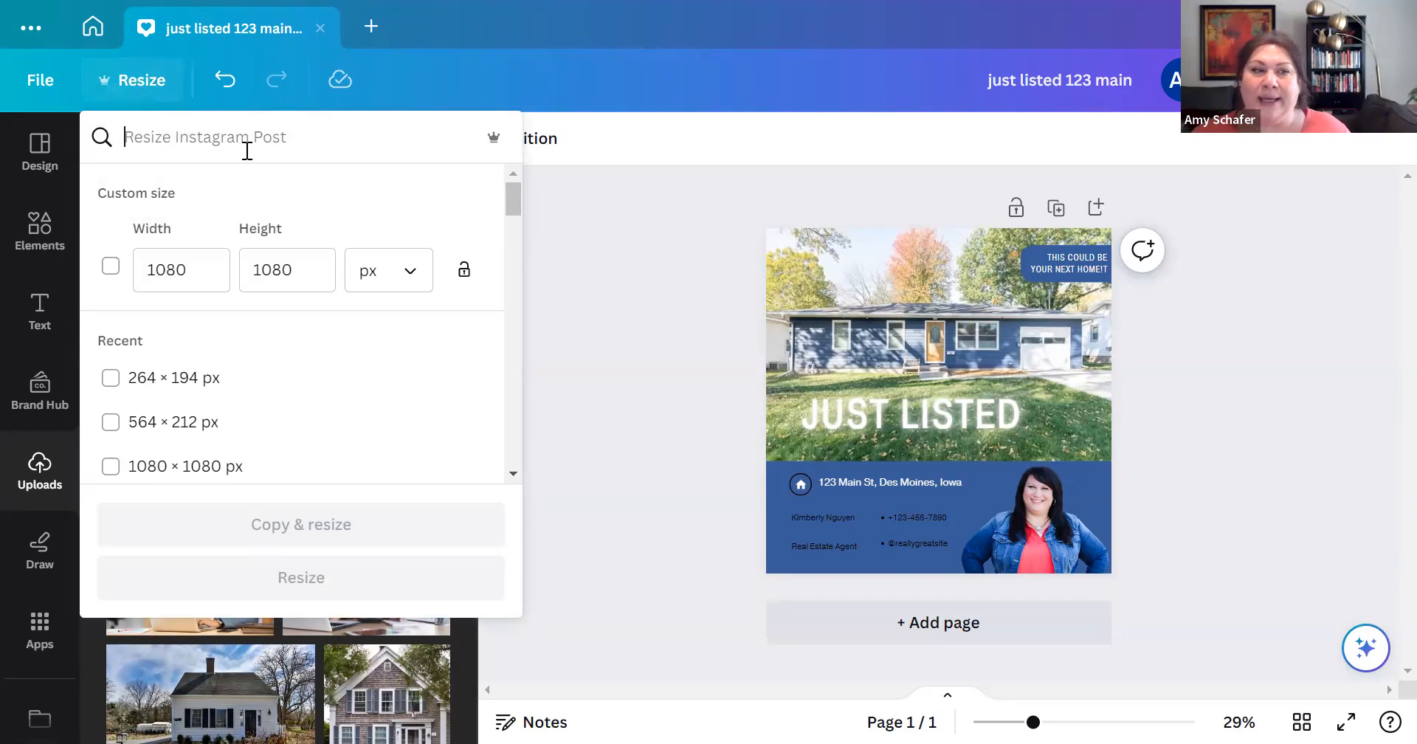
pyautogui.scroll(-2, 274, 427)
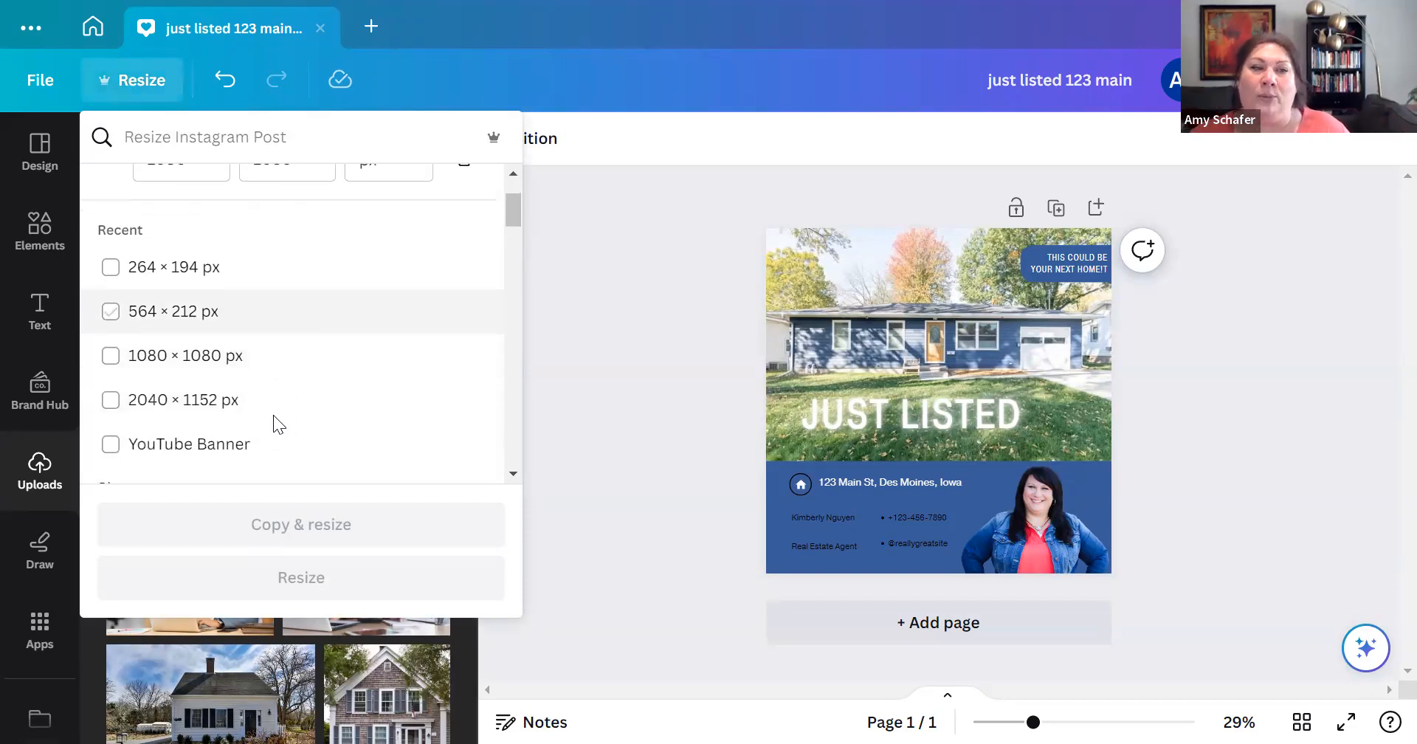
pyautogui.scroll(-3, 272, 421)
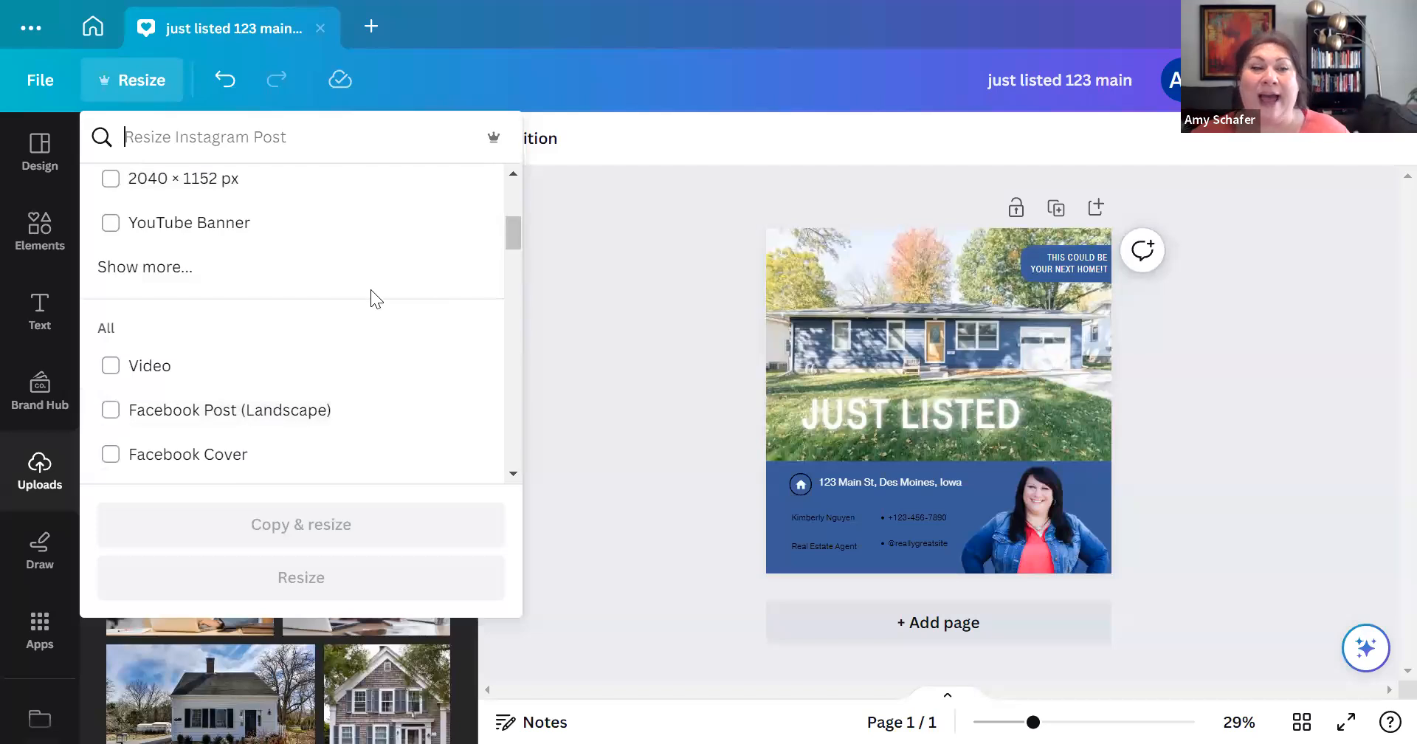
pyautogui.scroll(-3, 304, 293)
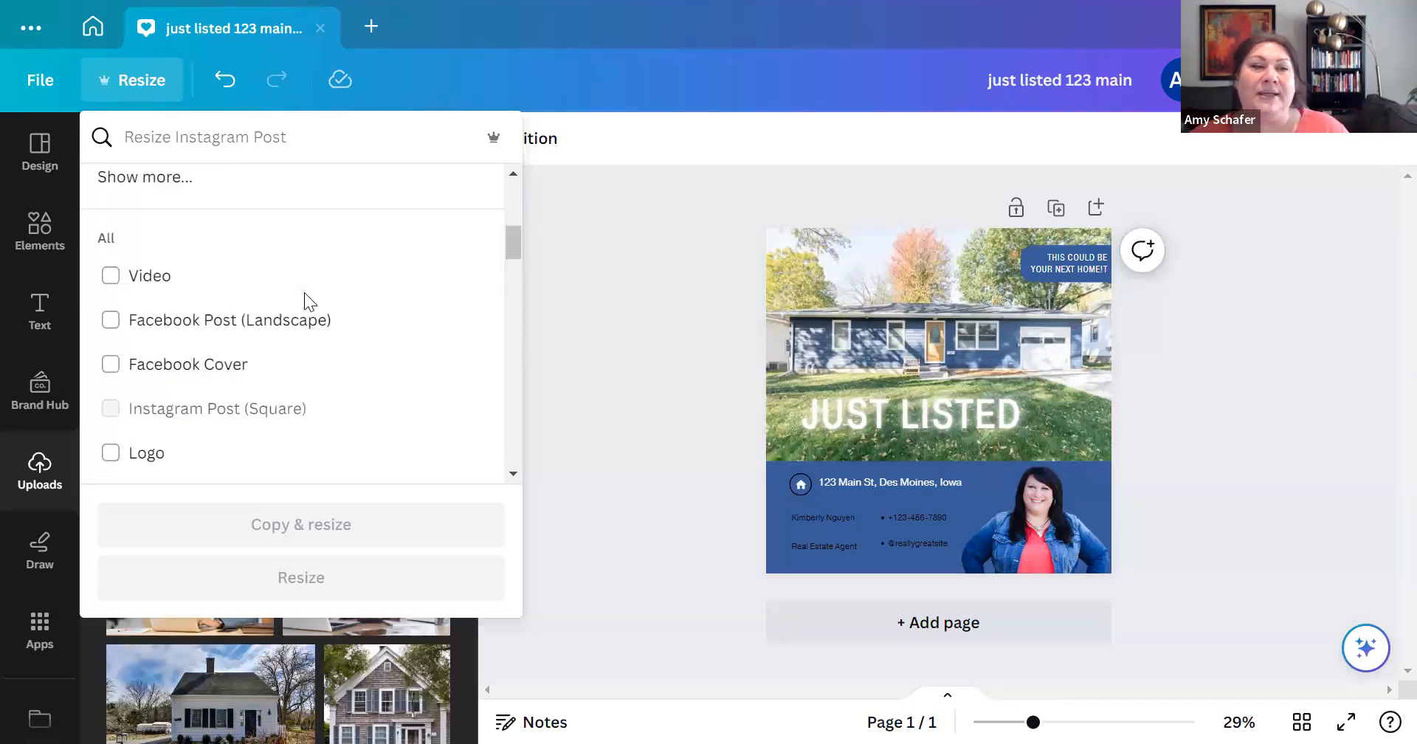
pyautogui.scroll(2, 287, 303)
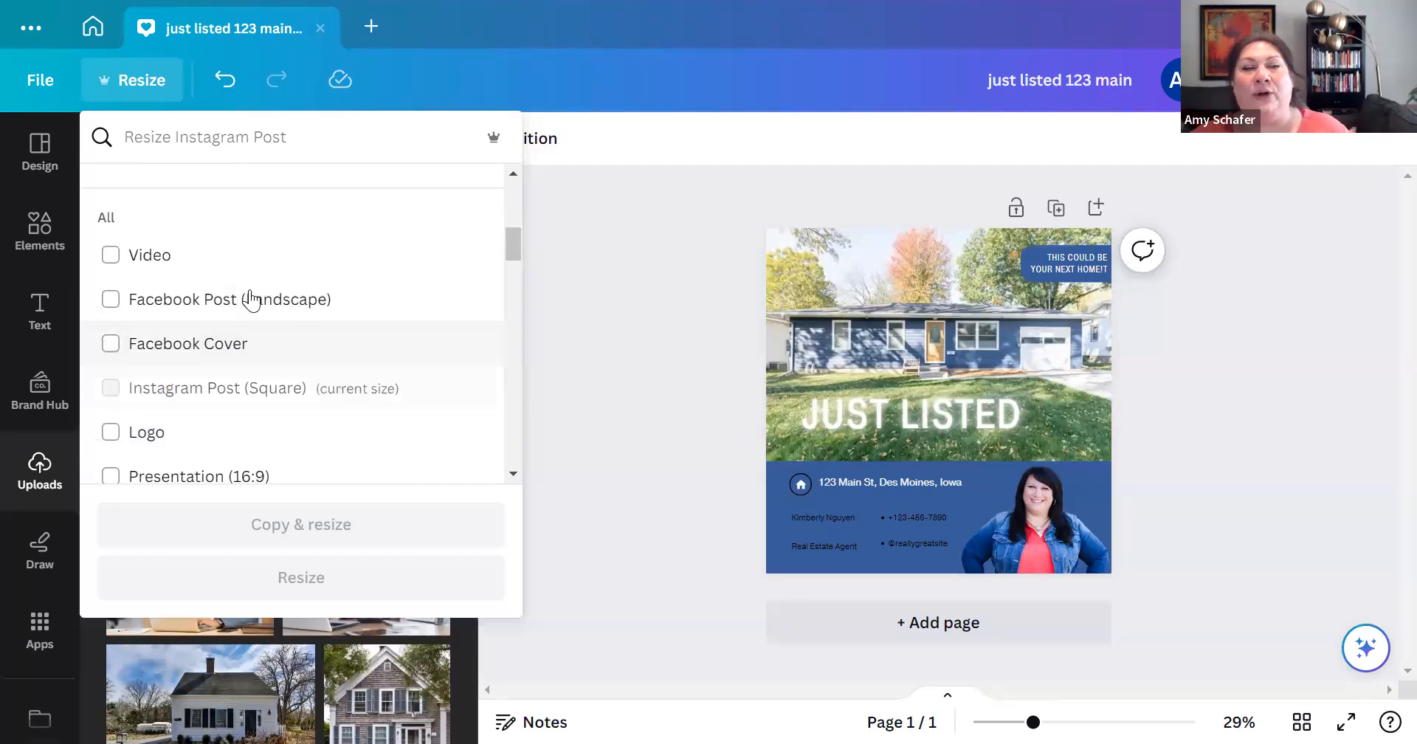
pyautogui.click(626, 350)
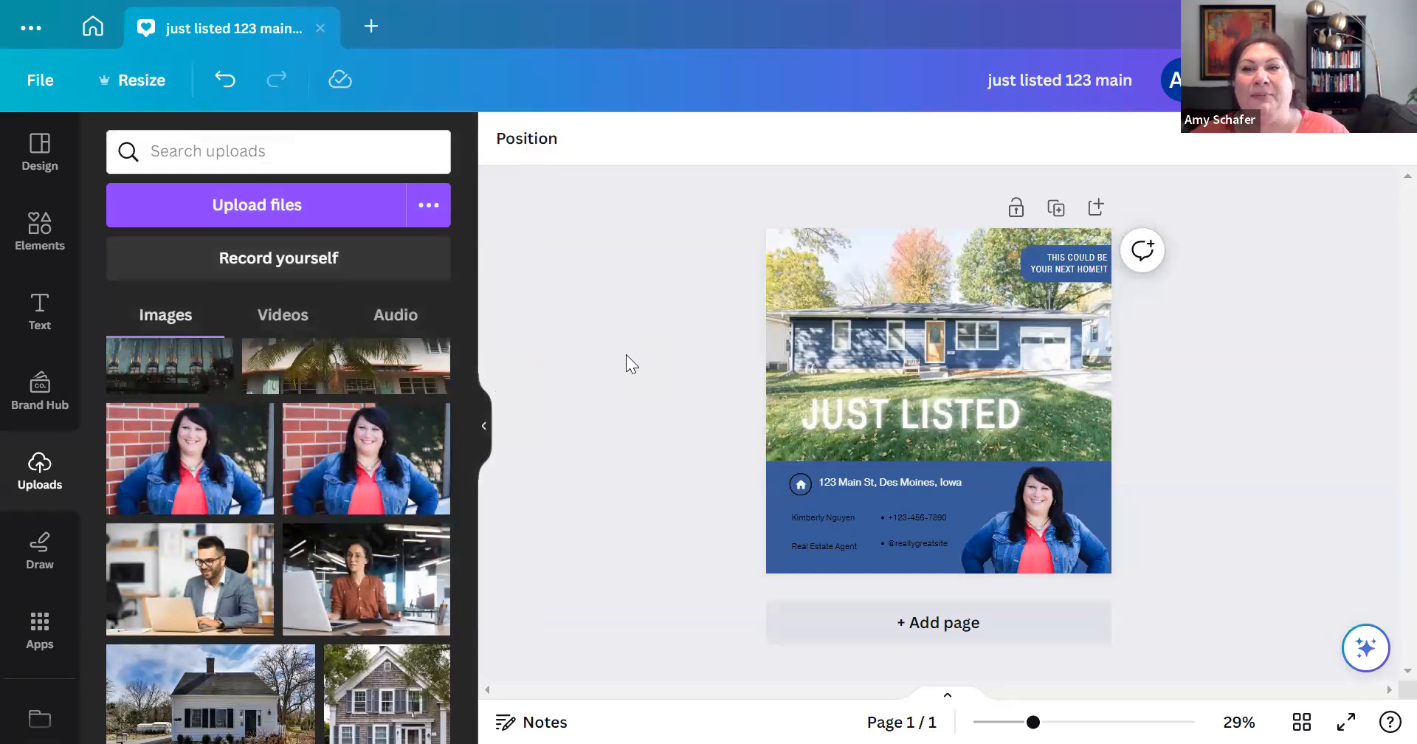
# Step: Apply the Wipe text animation to the whole JUST LISTED heading and preview it full screen
pyautogui.click(892, 356)
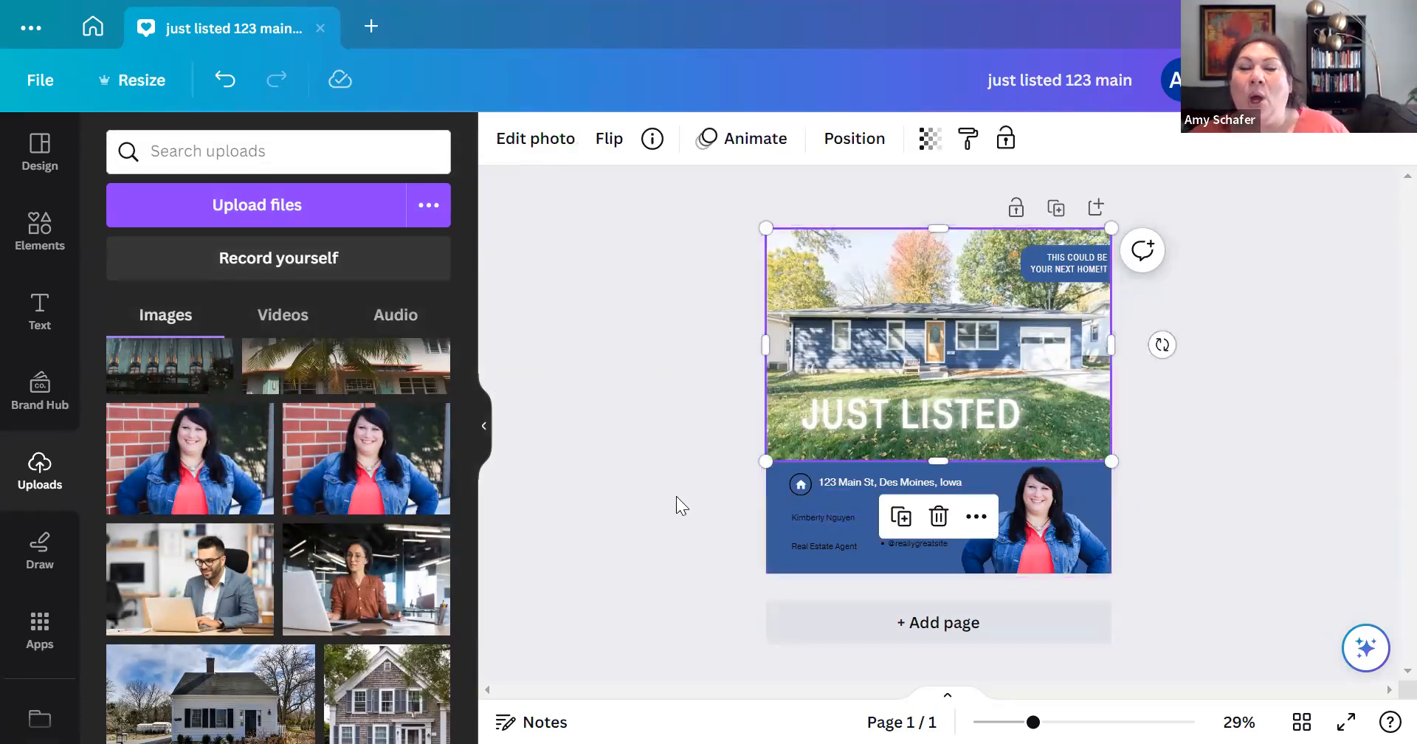
pyautogui.click(656, 462)
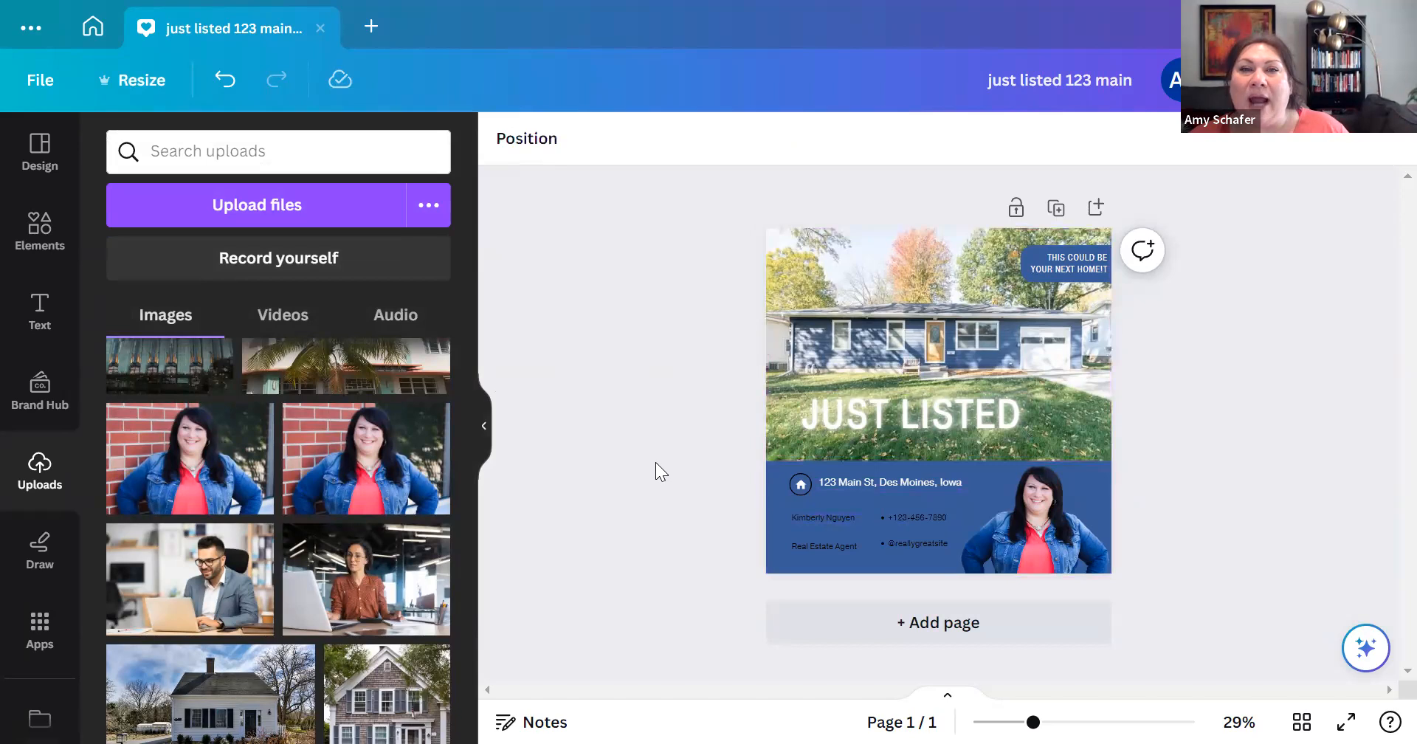
pyautogui.click(933, 419)
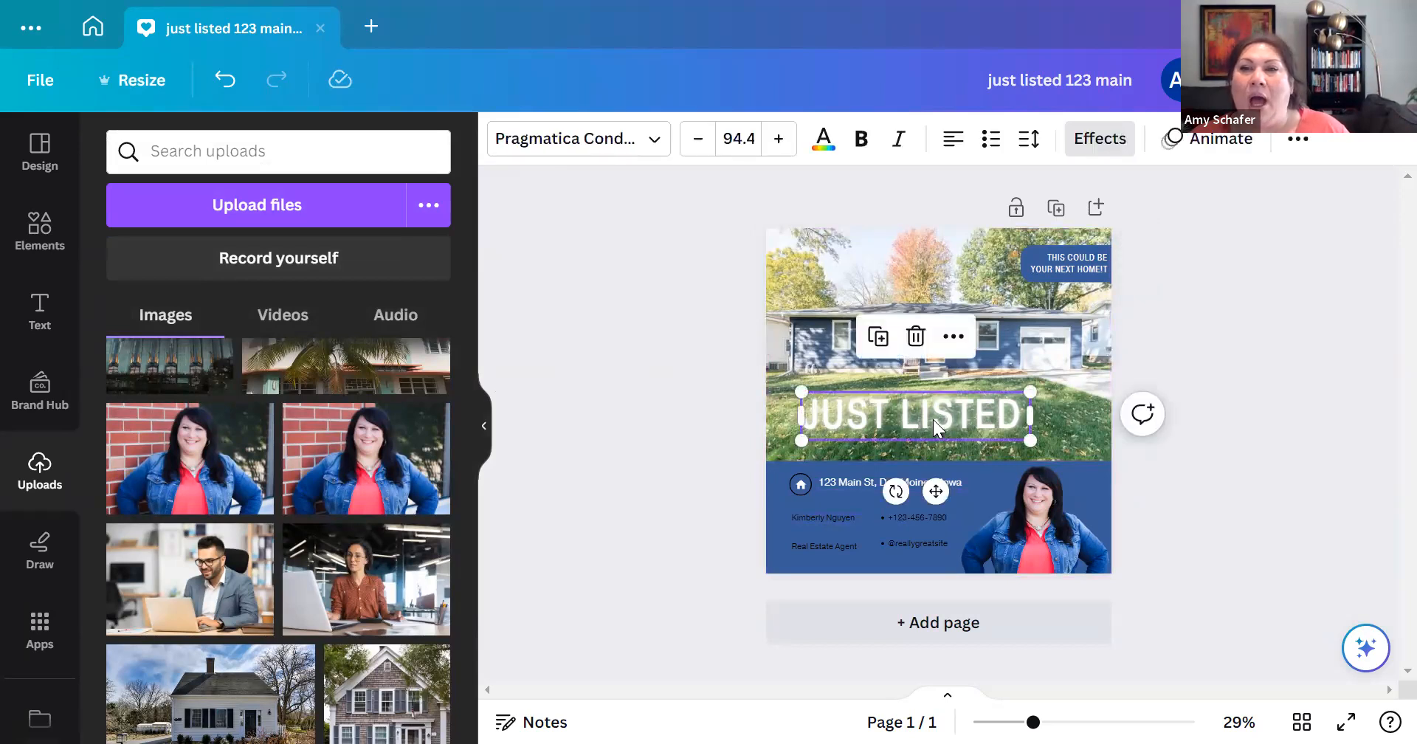
pyautogui.doubleClick(933, 419)
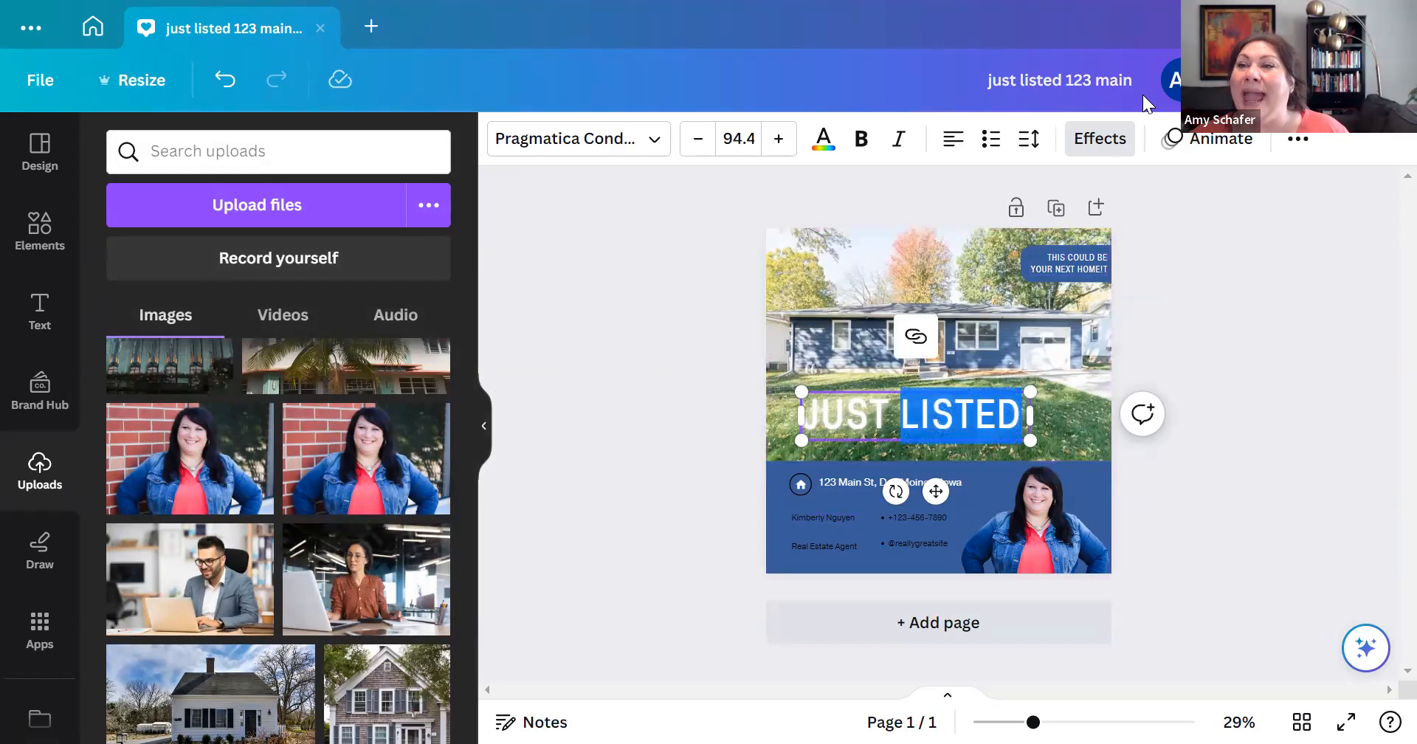
pyautogui.click(1297, 140)
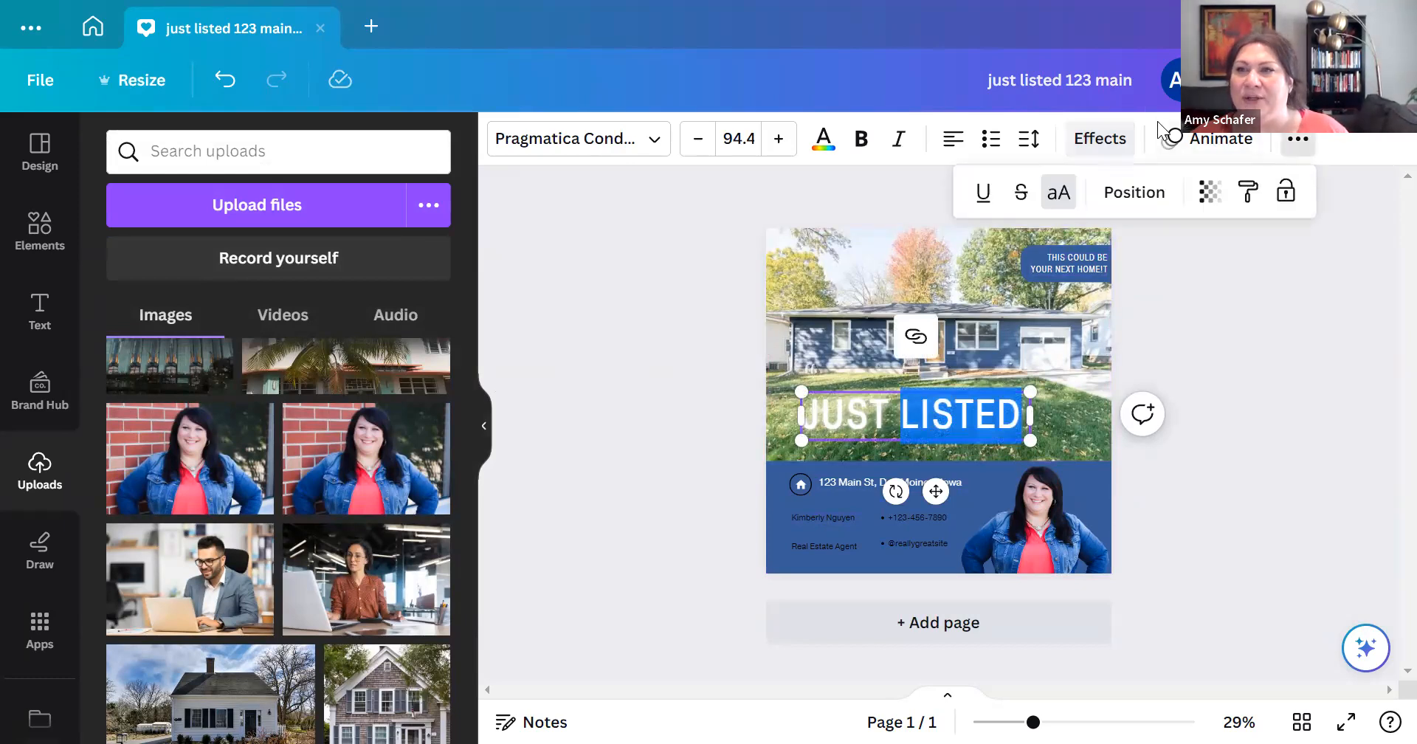
pyautogui.click(1224, 140)
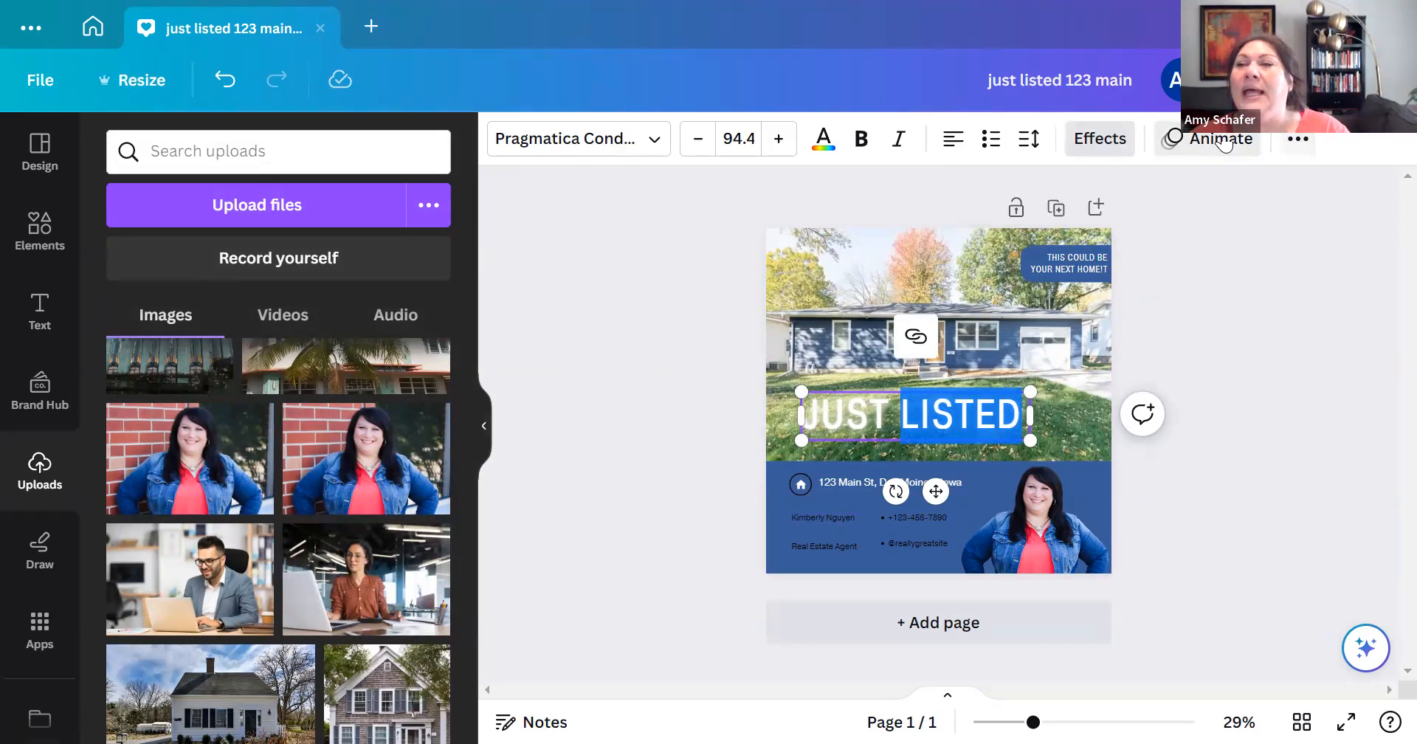
pyautogui.tripleClick(917, 419)
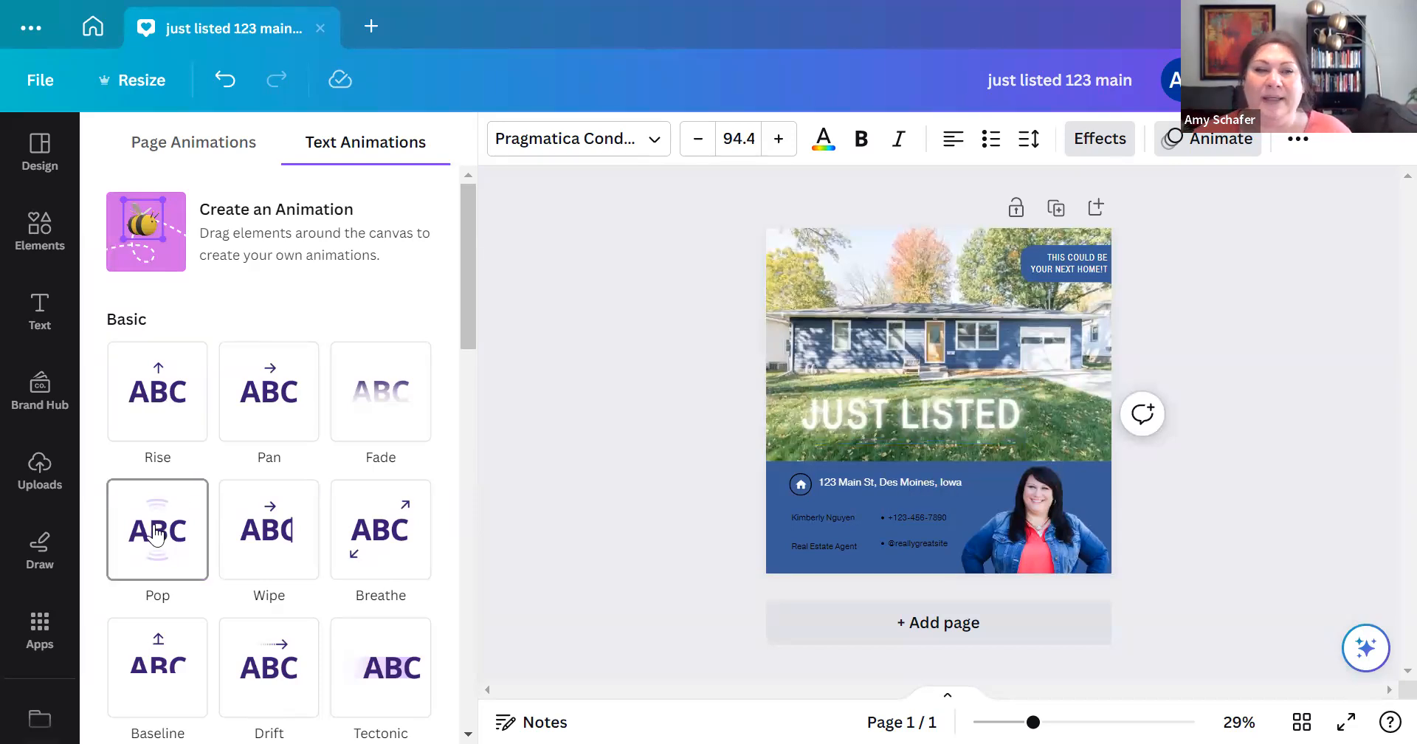
pyautogui.click(266, 550)
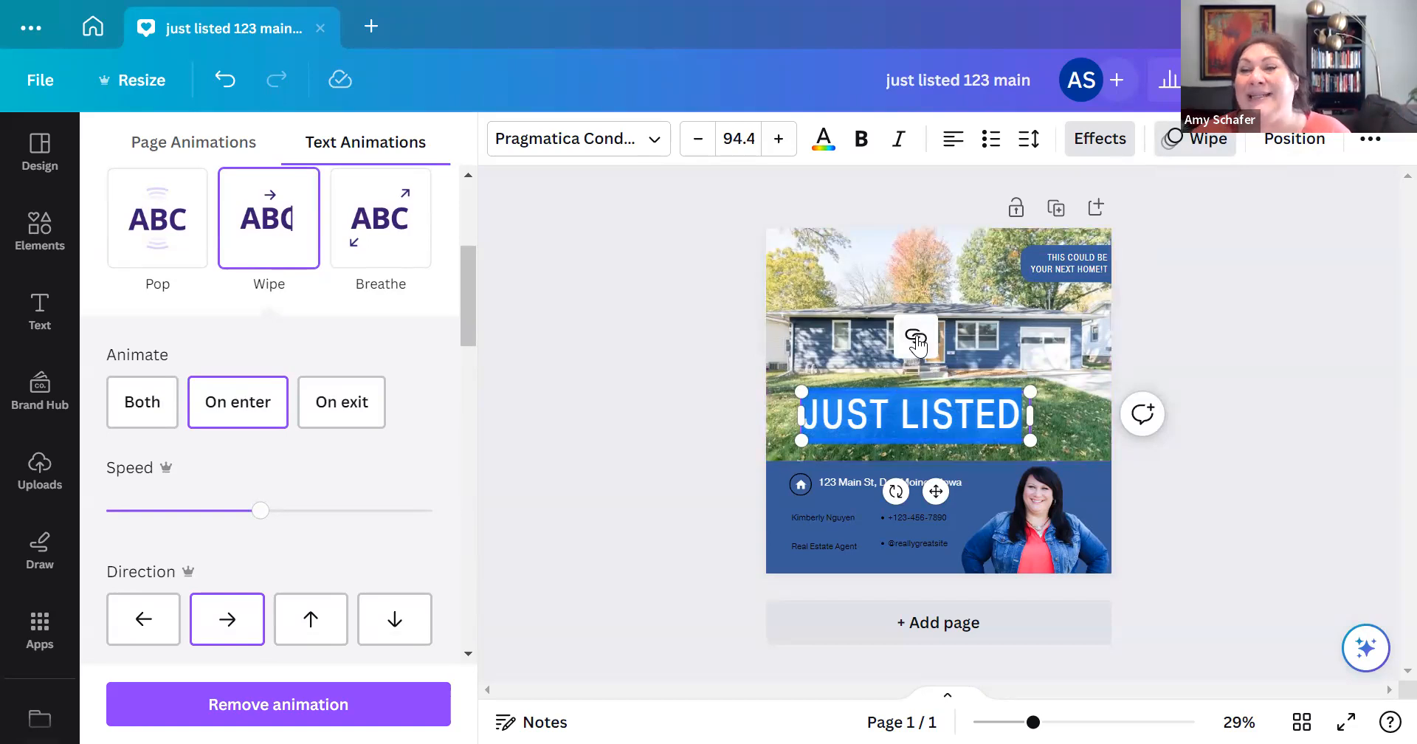
pyautogui.click(1245, 80)
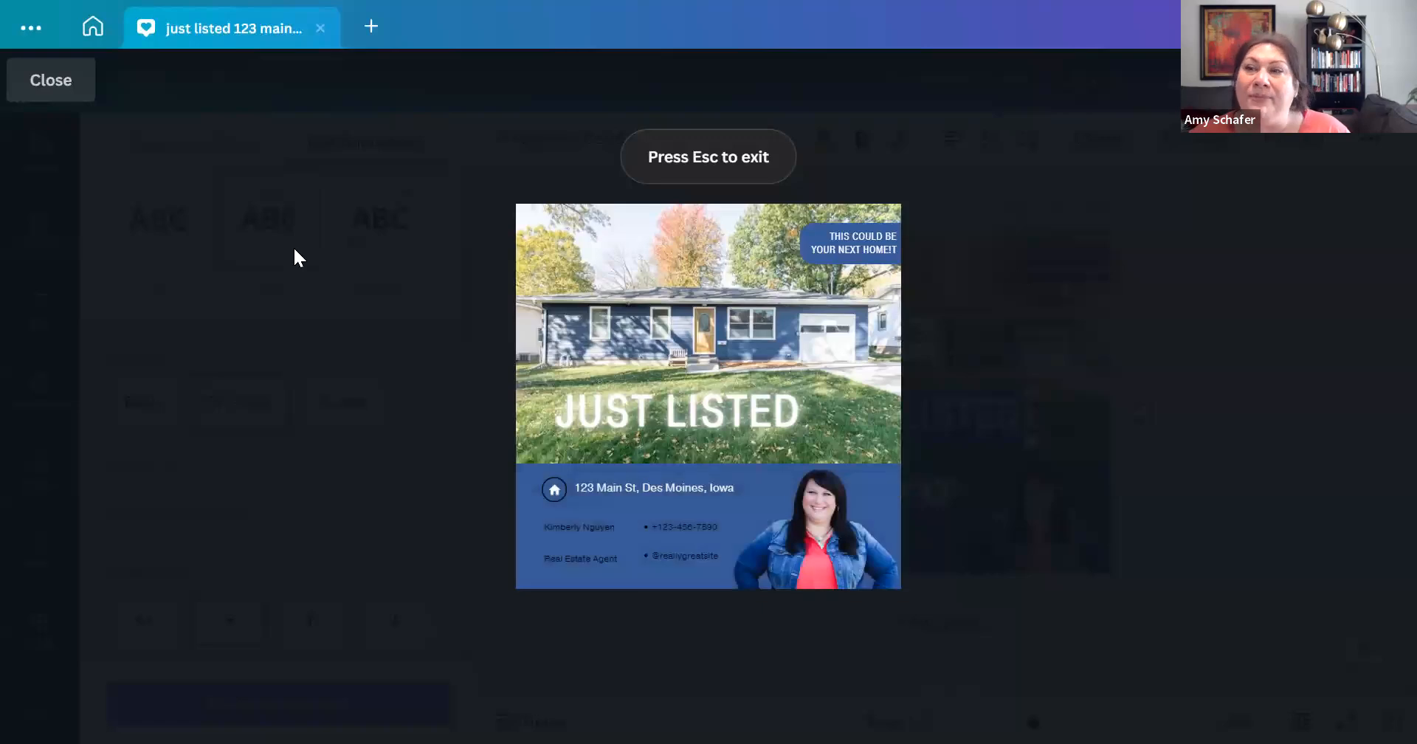
pyautogui.click(40, 85)
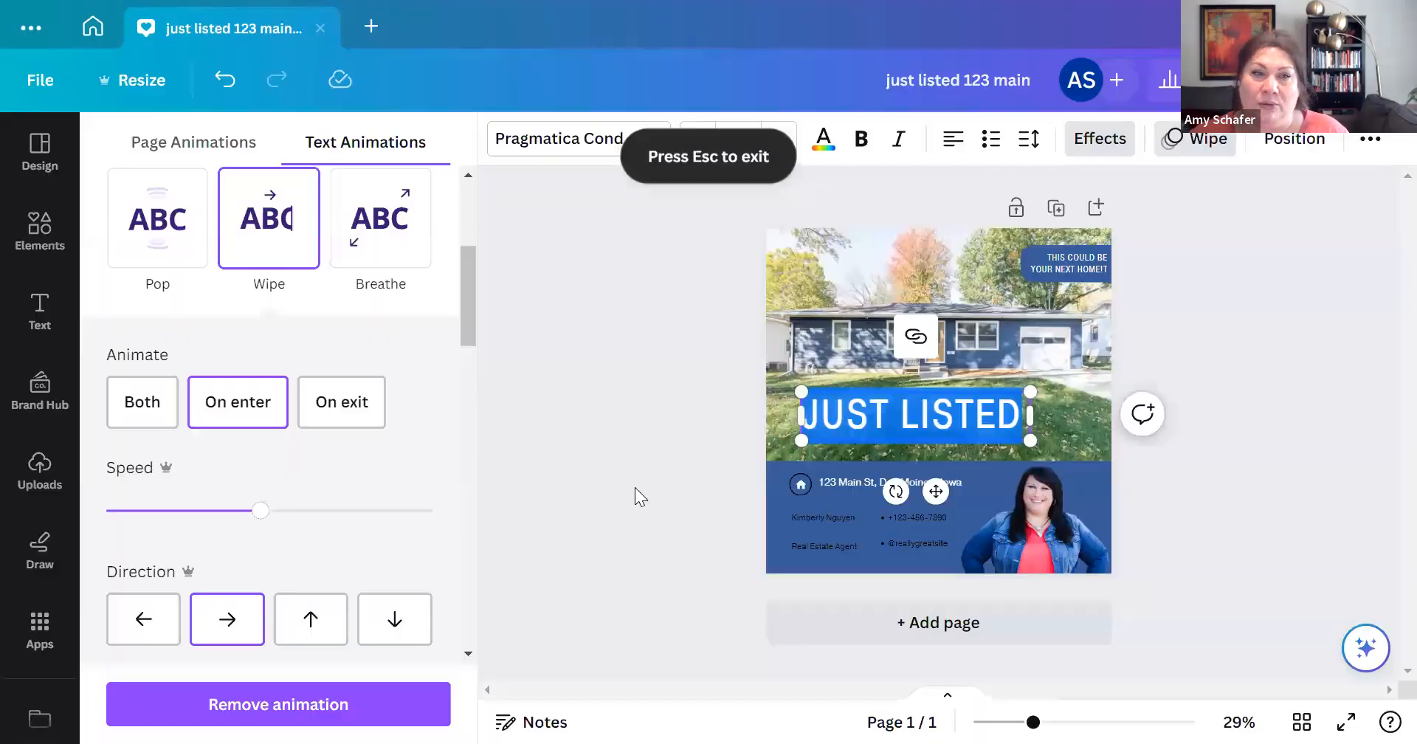
# Step: Add the looped arrow graphic from the recently used elements and place it over the upper-left part of the listing photo
pyautogui.click(40, 472)
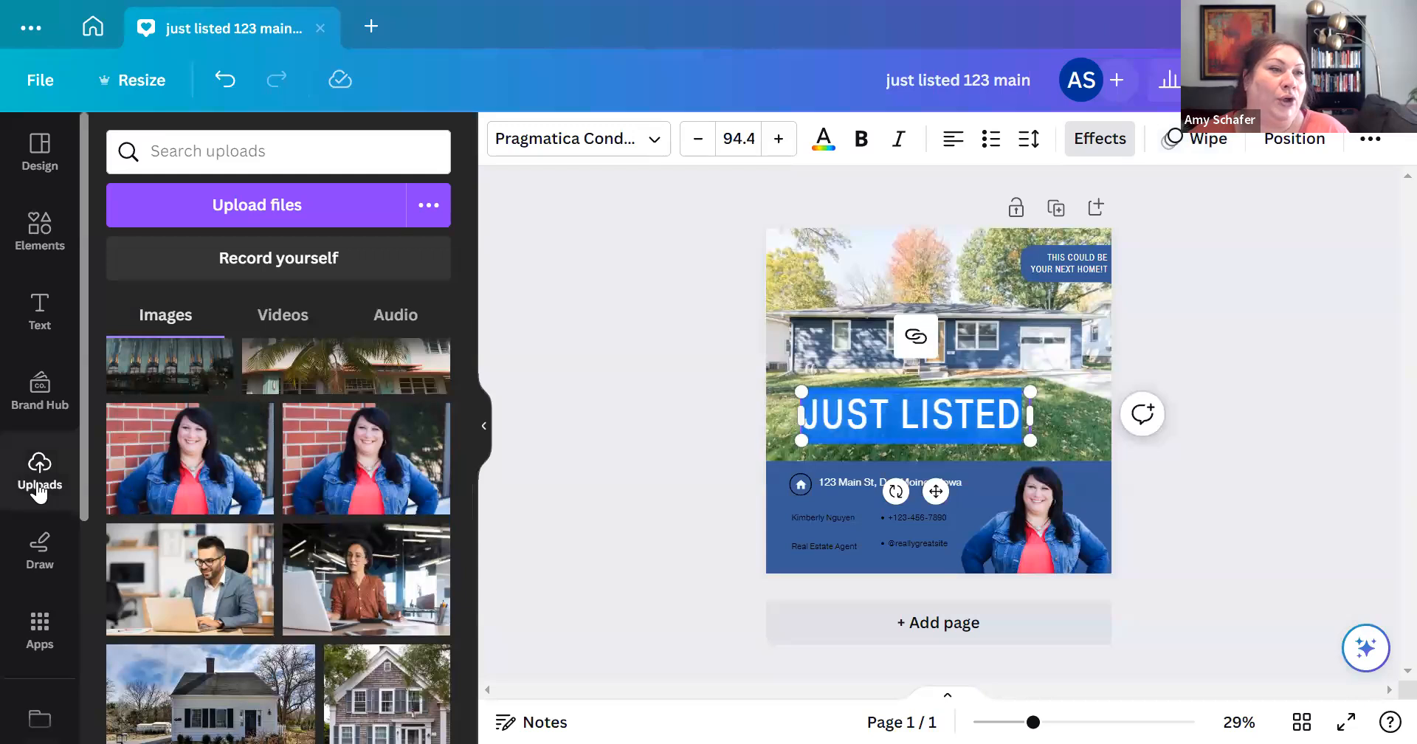
pyautogui.click(42, 229)
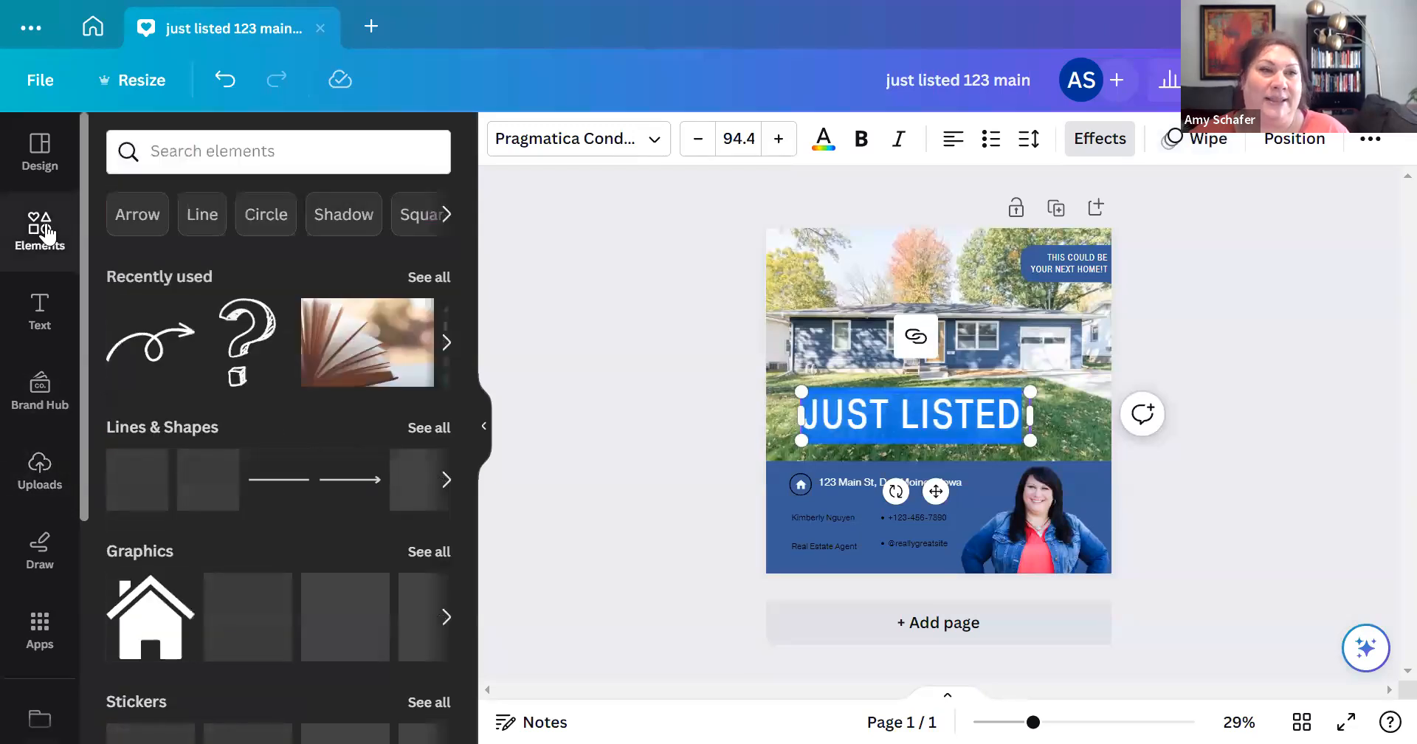
pyautogui.scroll(-3, 264, 392)
pyautogui.scroll(1, 258, 393)
pyautogui.scroll(2, 258, 394)
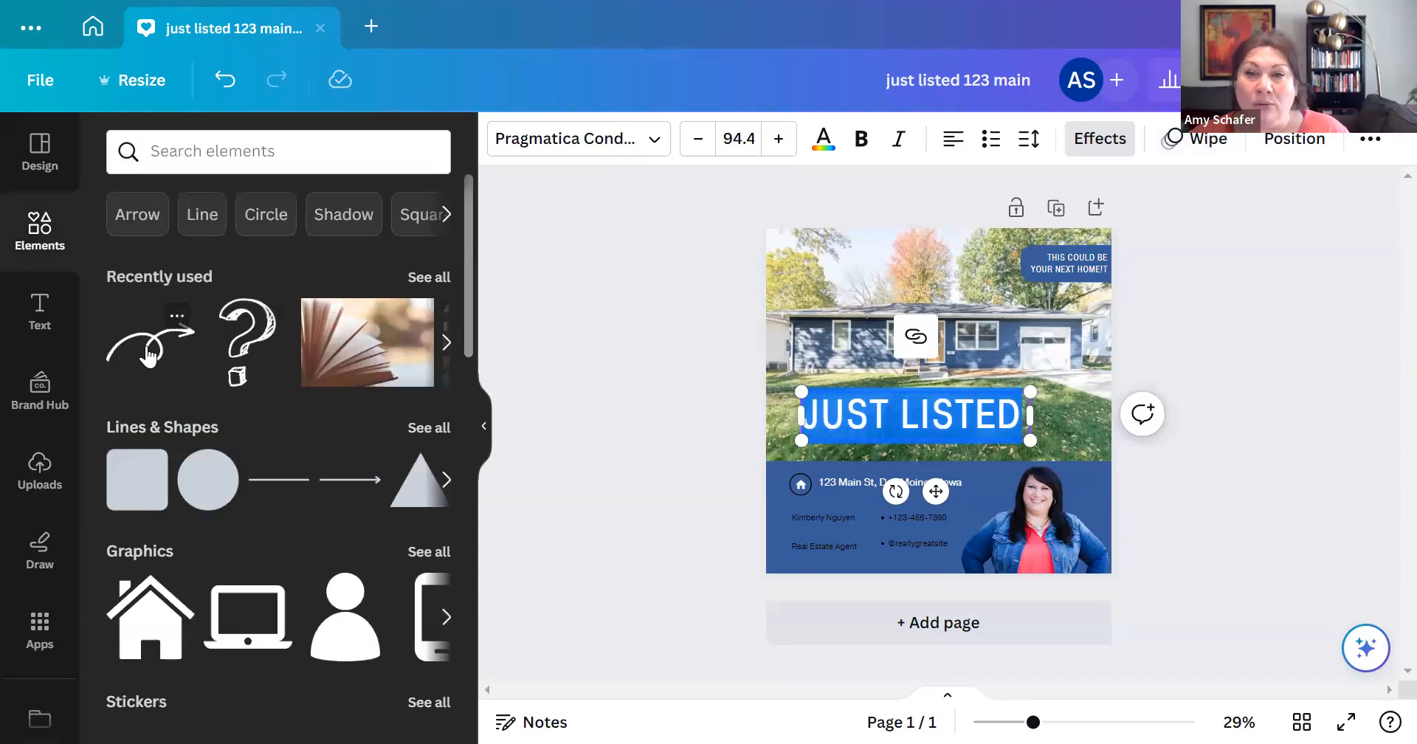
pyautogui.click(150, 352)
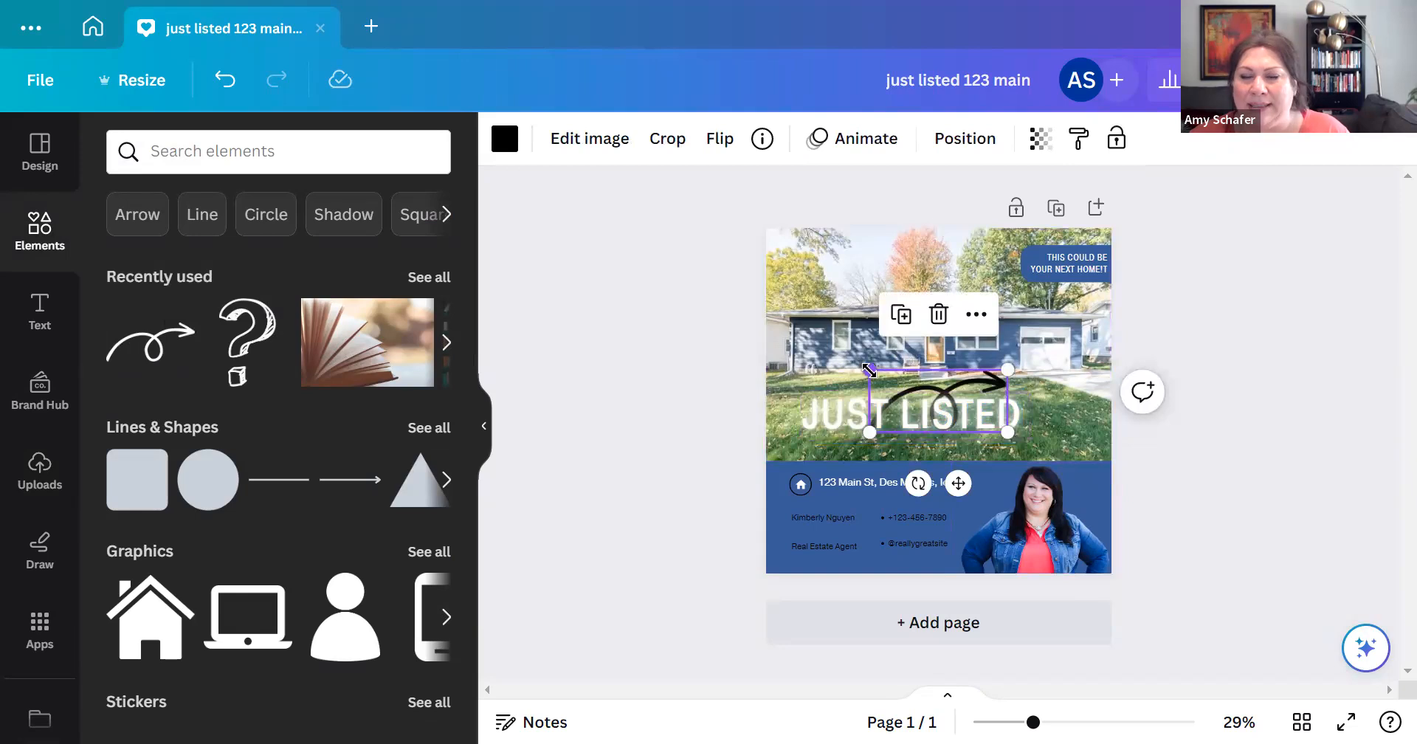
pyautogui.moveTo(957, 352); pyautogui.dragTo(850, 267)
pyautogui.click(937, 382)
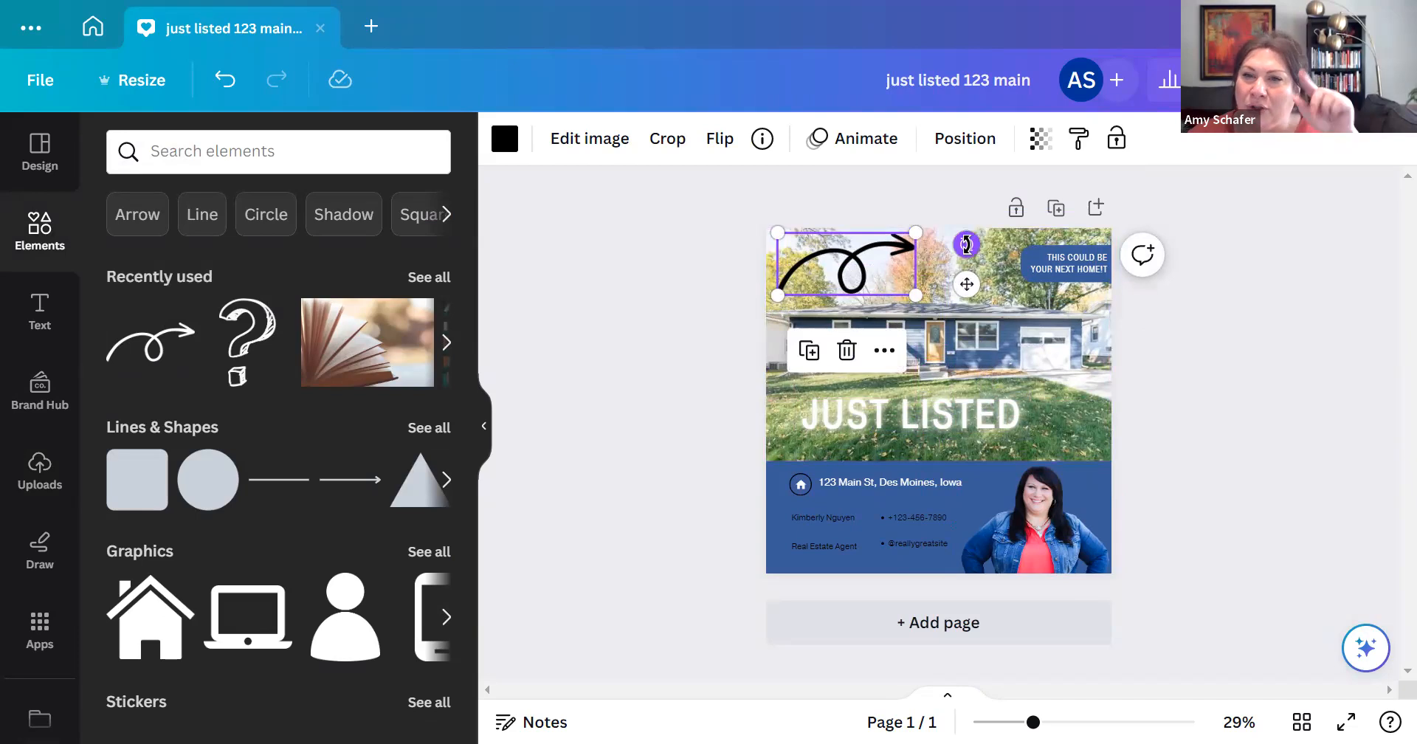
# Step: Rotate the looped arrow so it points down toward the house and recolor it white
pyautogui.moveTo(967, 244); pyautogui.dragTo(931, 319)
pyautogui.moveTo(814, 191); pyautogui.dragTo(837, 288)
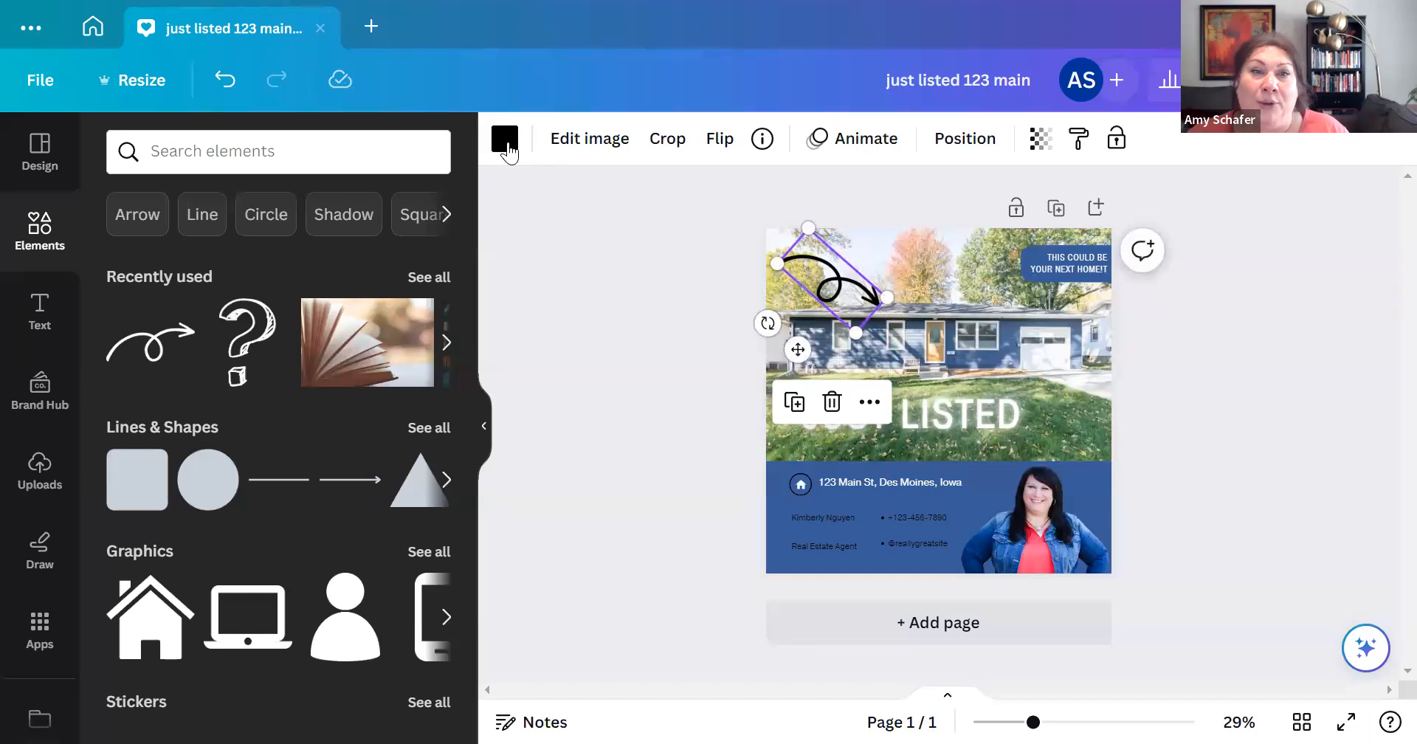
pyautogui.click(506, 140)
pyautogui.click(307, 286)
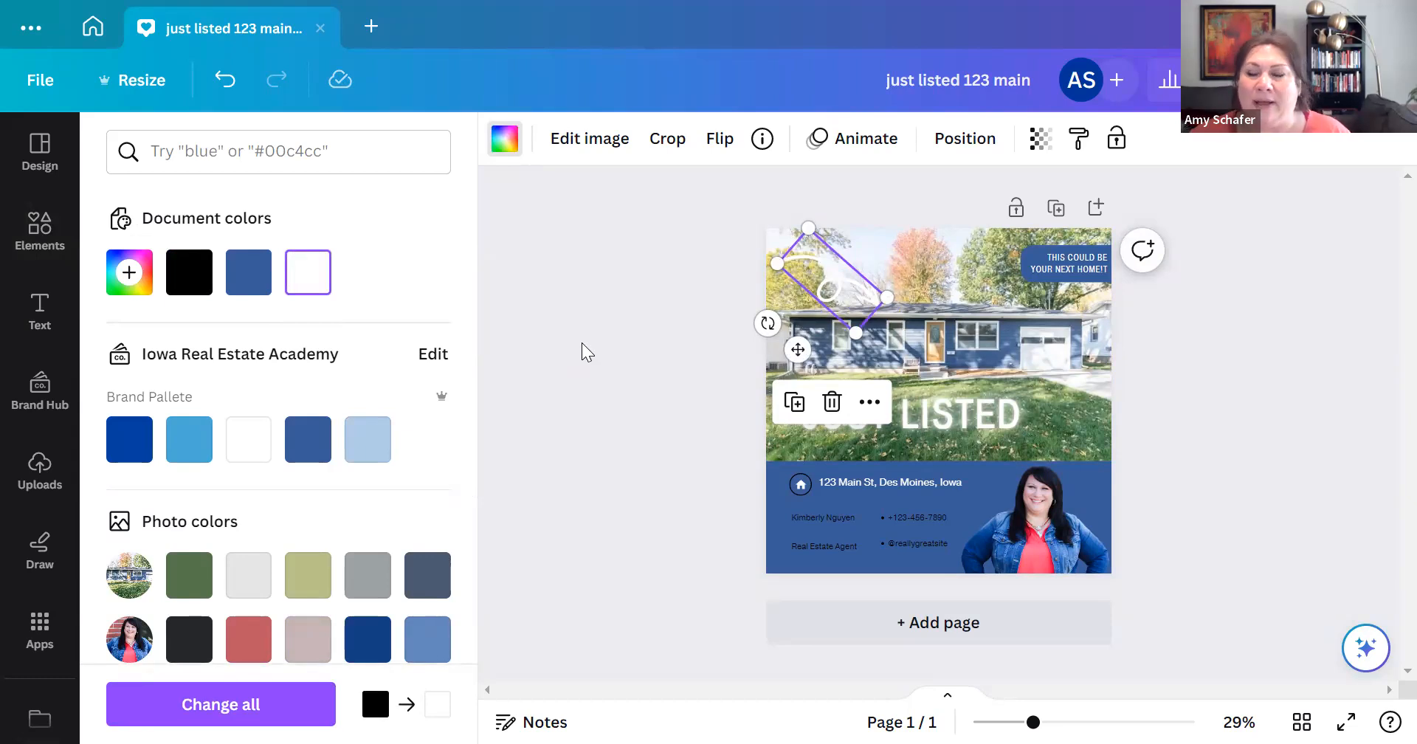
# Step: Apply the Wipe element animation to the white arrow after trying Pan
pyautogui.click(860, 149)
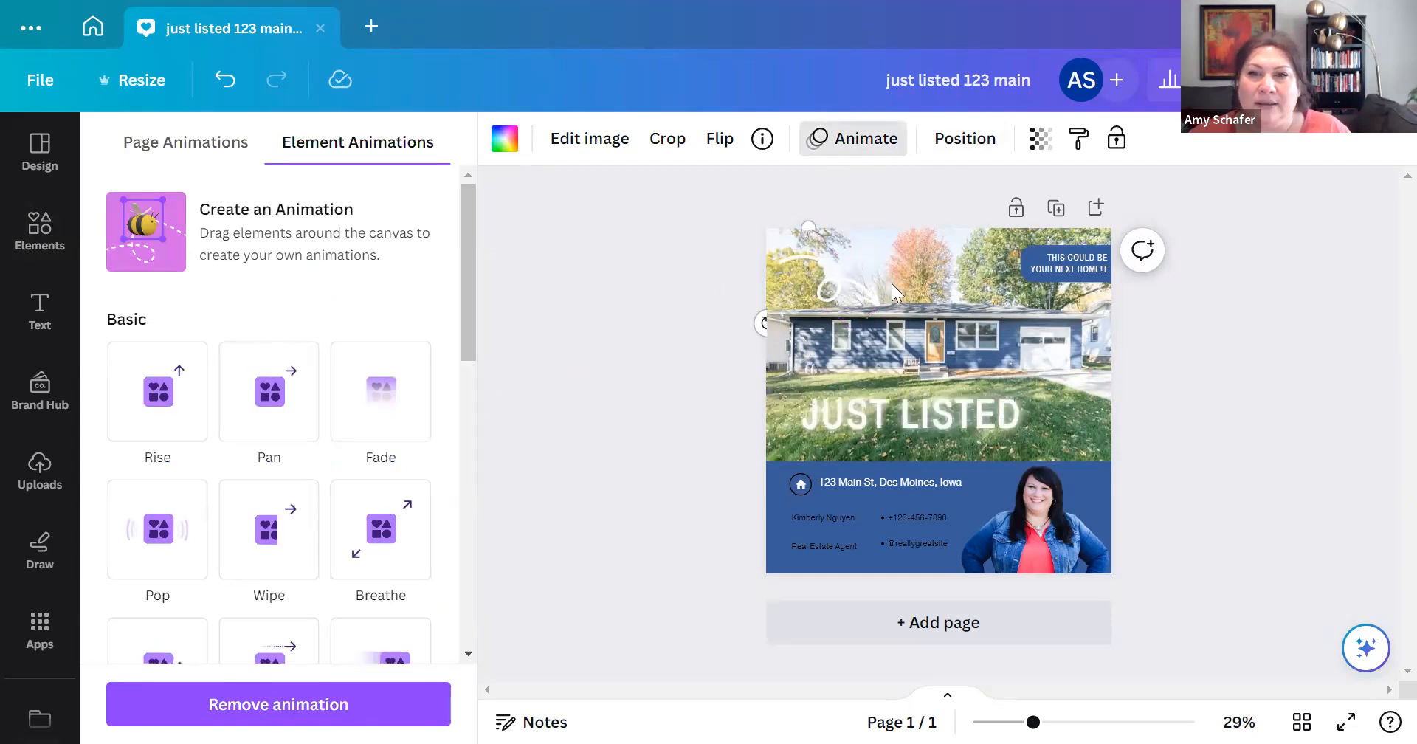
pyautogui.click(843, 286)
pyautogui.click(259, 410)
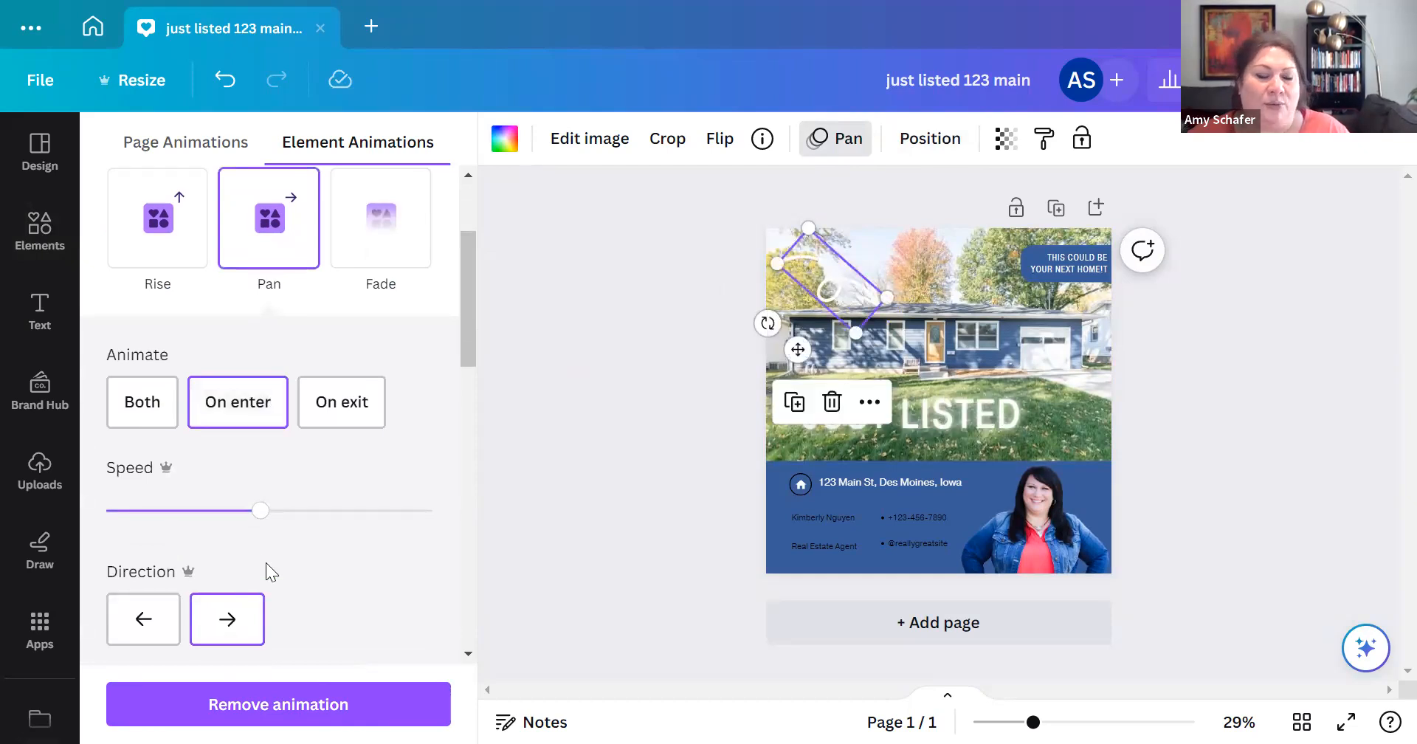
pyautogui.scroll(-5, 336, 523)
pyautogui.click(274, 449)
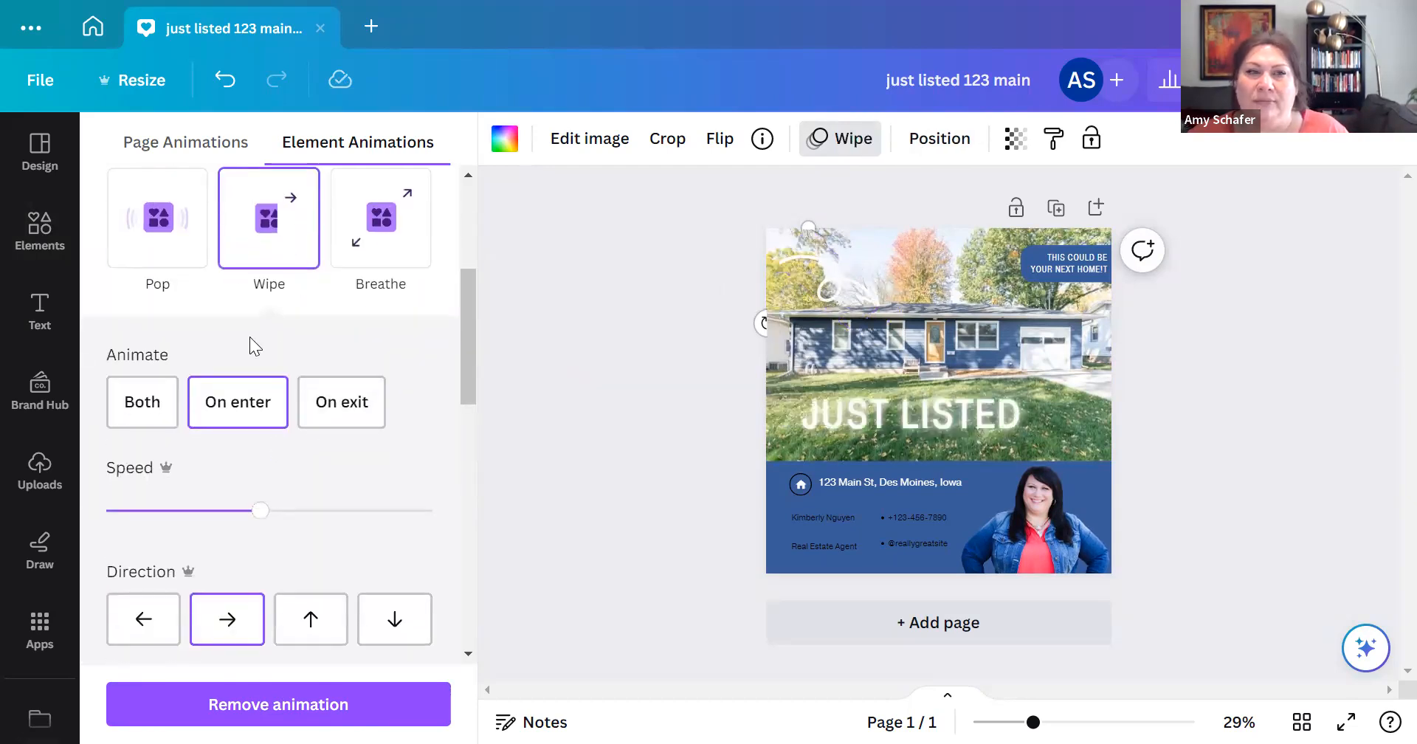
pyautogui.scroll(4, 257, 319)
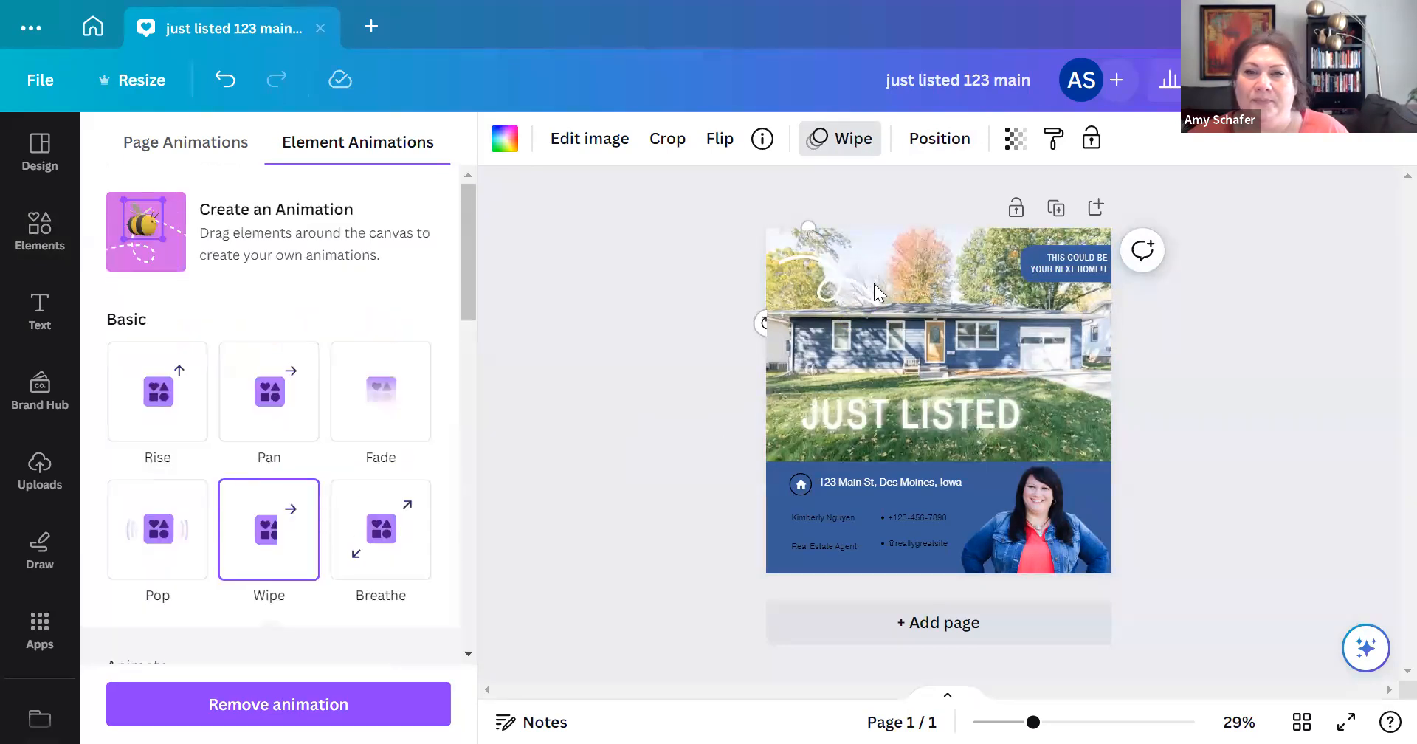
# Step: Nudge the white arrow slightly up and to the right over the photo, and deselect it
pyautogui.click(838, 288)
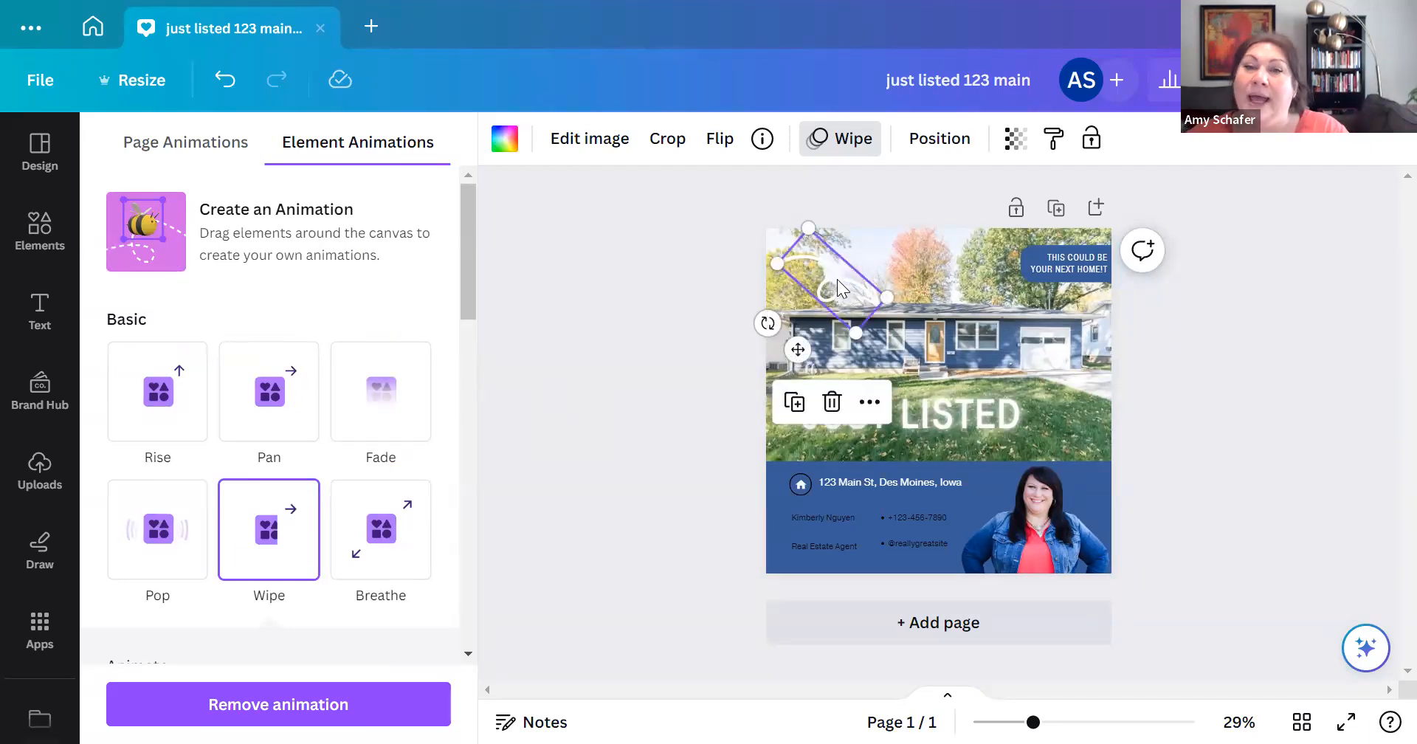
pyautogui.moveTo(837, 281); pyautogui.dragTo(845, 274)
pyautogui.click(704, 336)
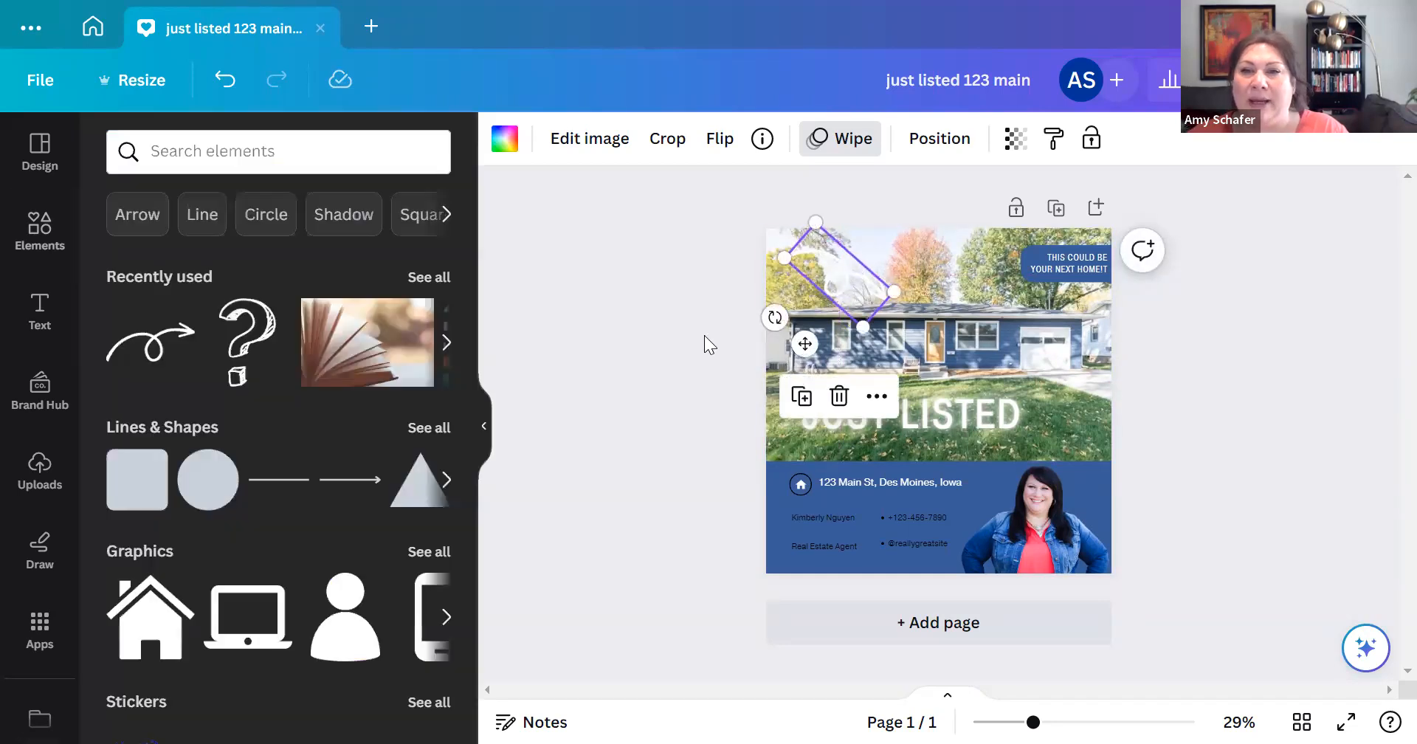
pyautogui.click(688, 348)
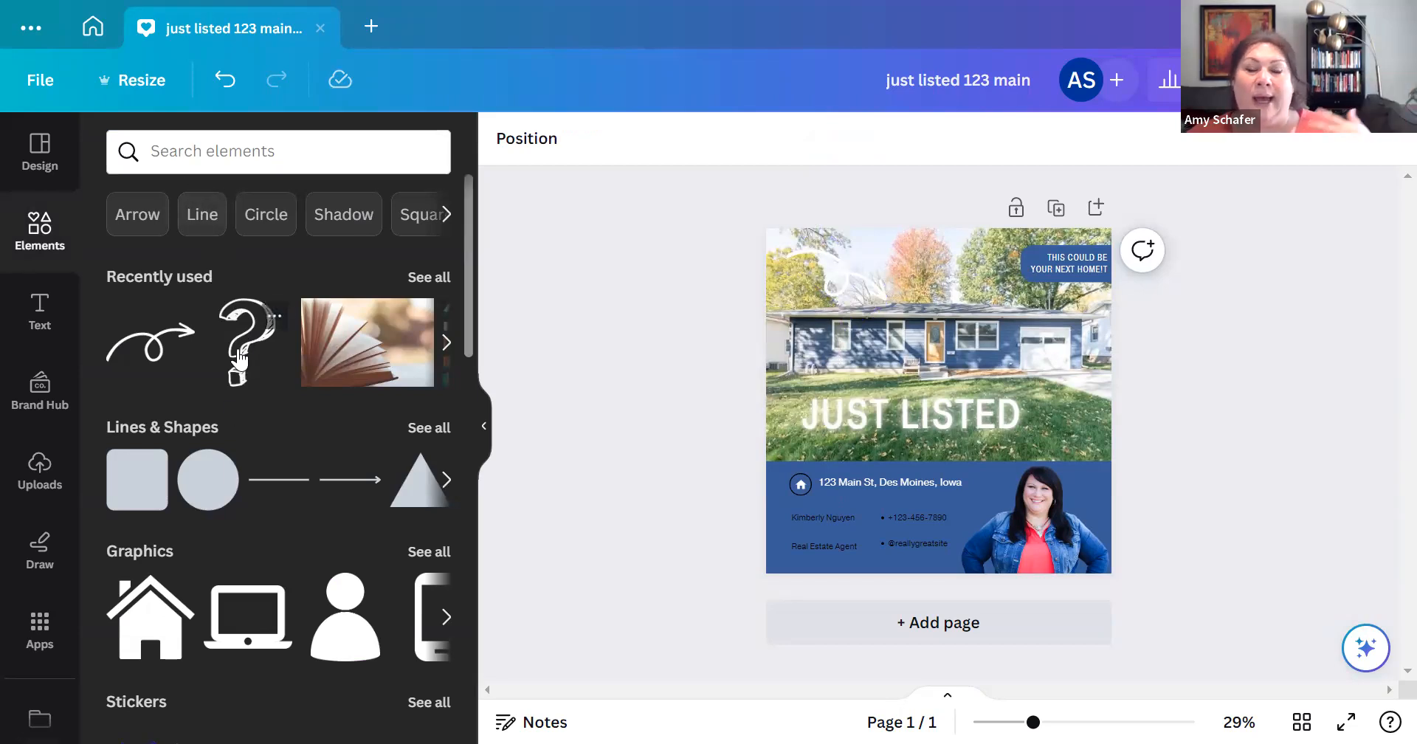
# Step: Browse the element categories down to the audio and add the Happy Whistling Ukulele track to the post
pyautogui.scroll(-3, 255, 399)
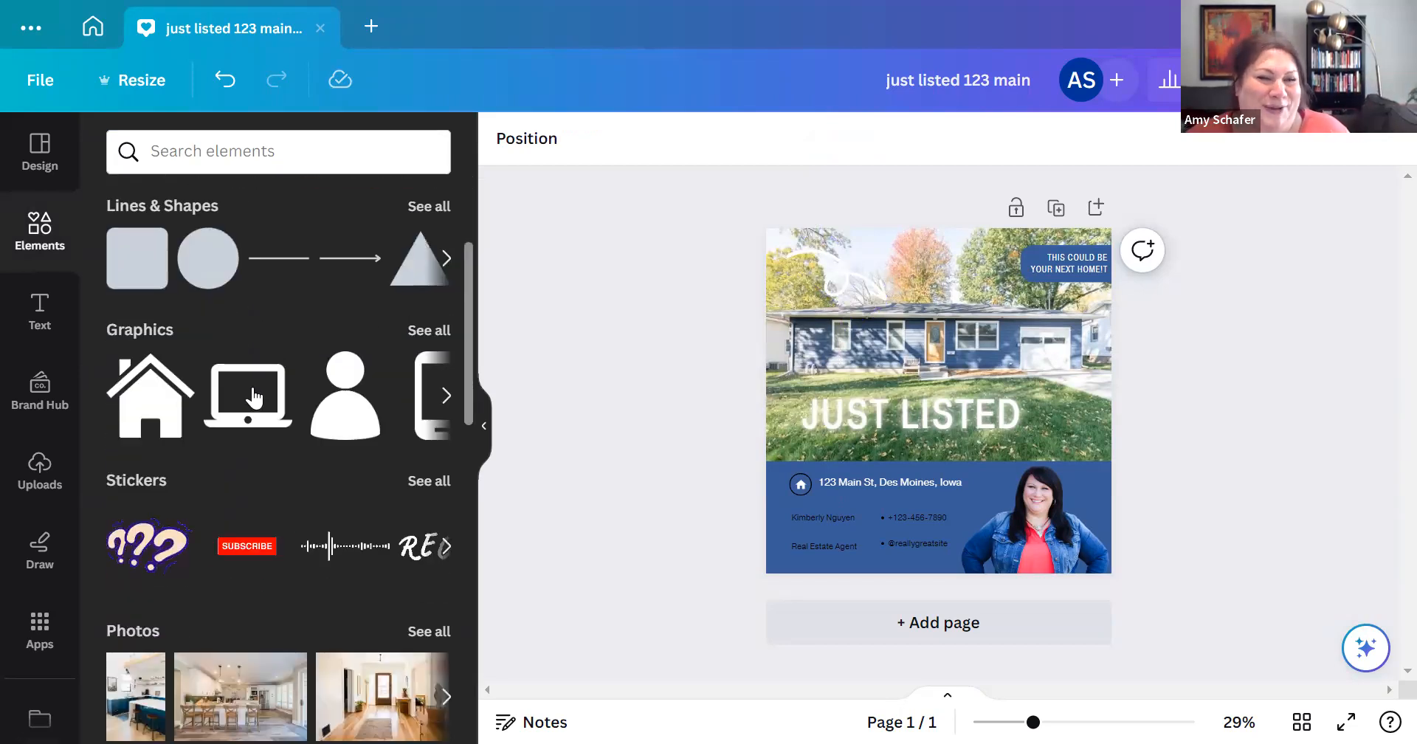
pyautogui.scroll(-2, 253, 397)
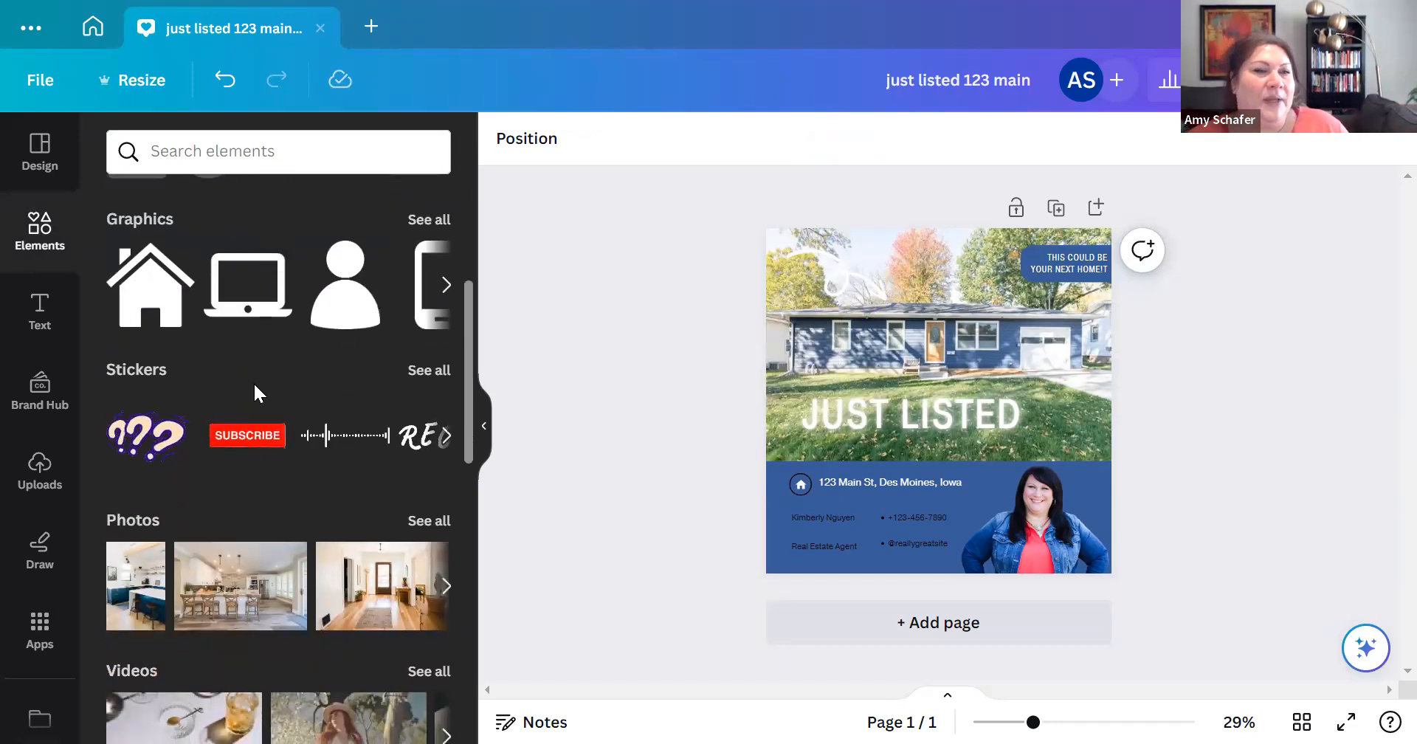
pyautogui.scroll(-3, 230, 443)
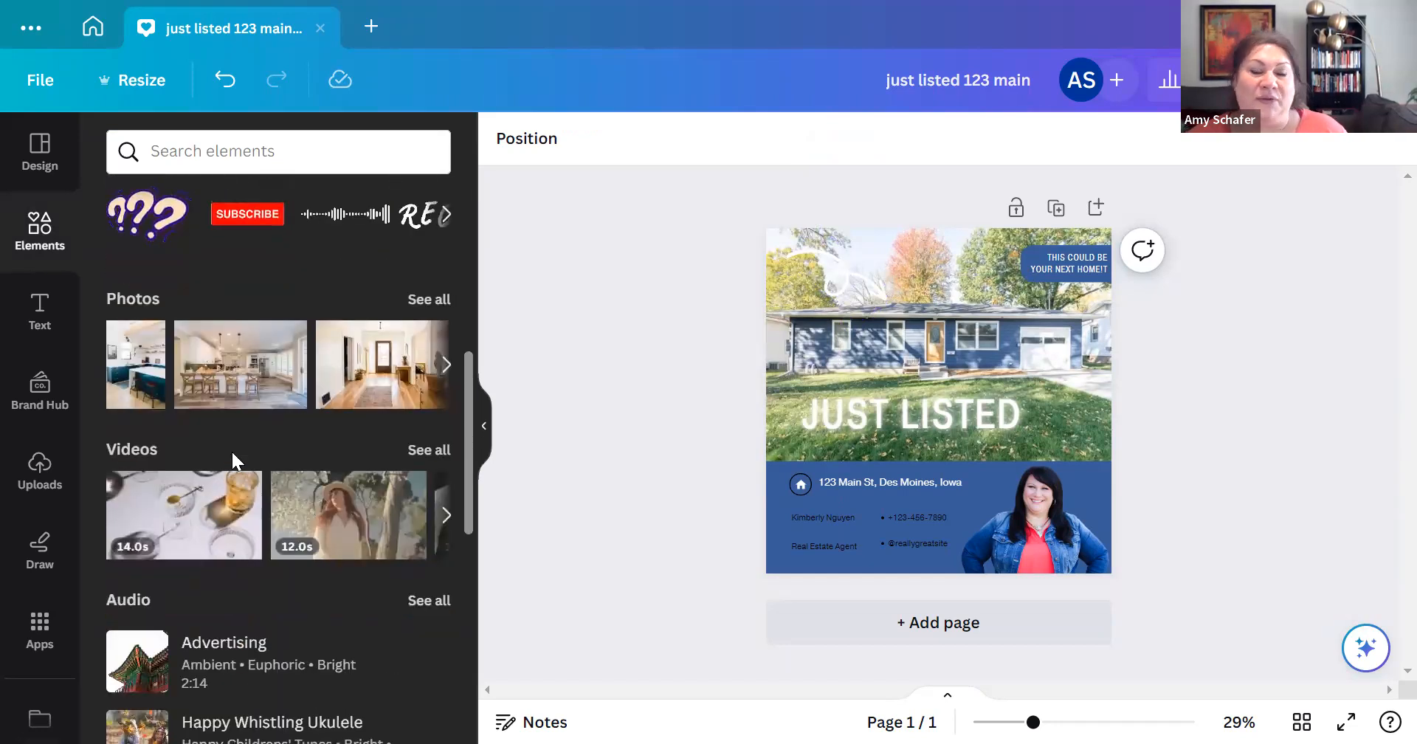
pyautogui.scroll(-3, 229, 451)
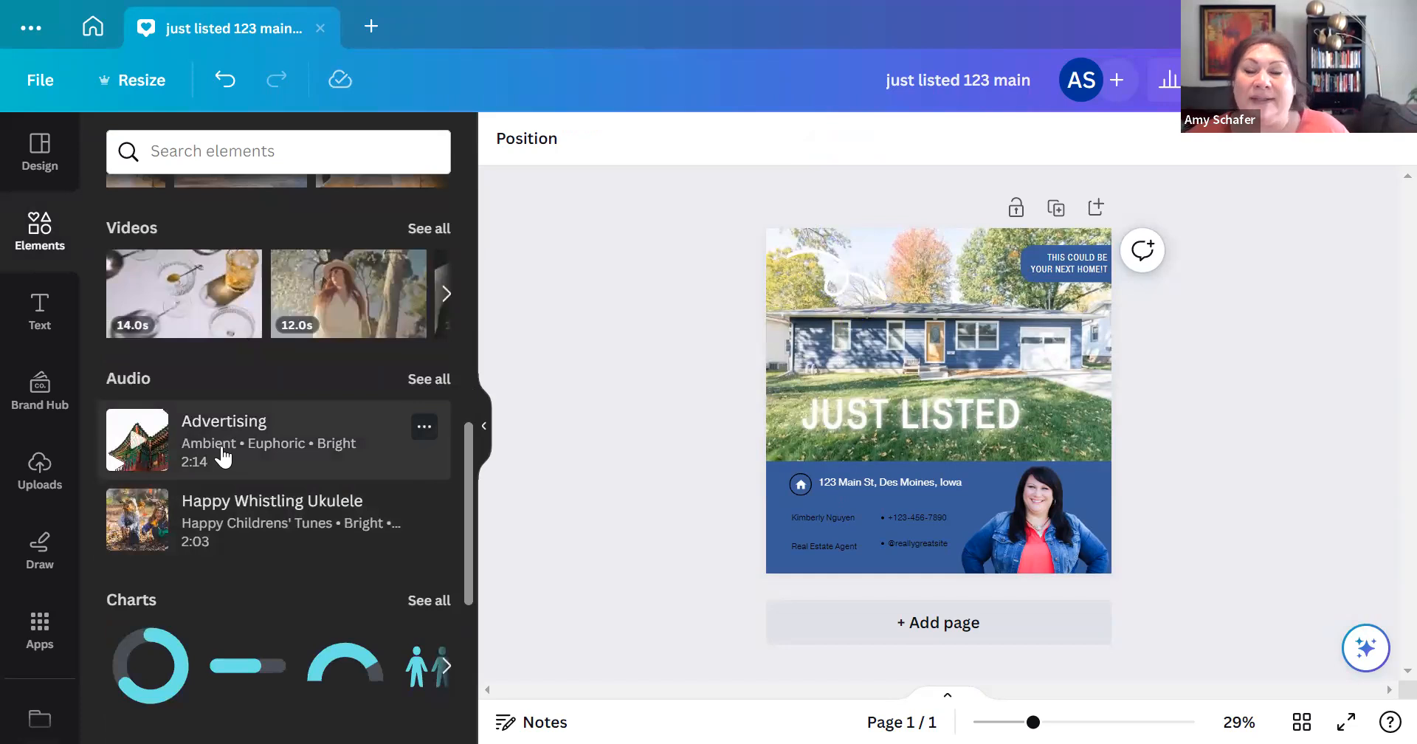
pyautogui.click(231, 537)
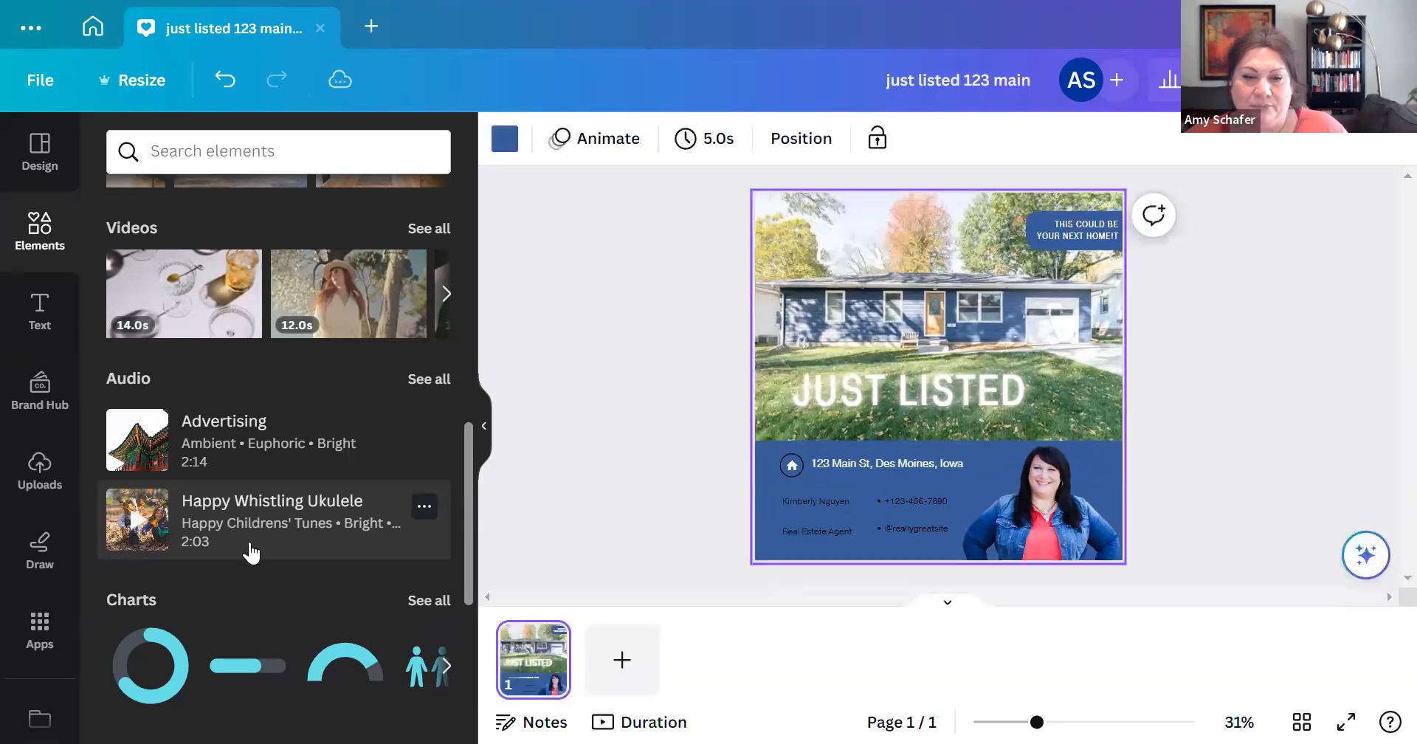
pyautogui.click(627, 368)
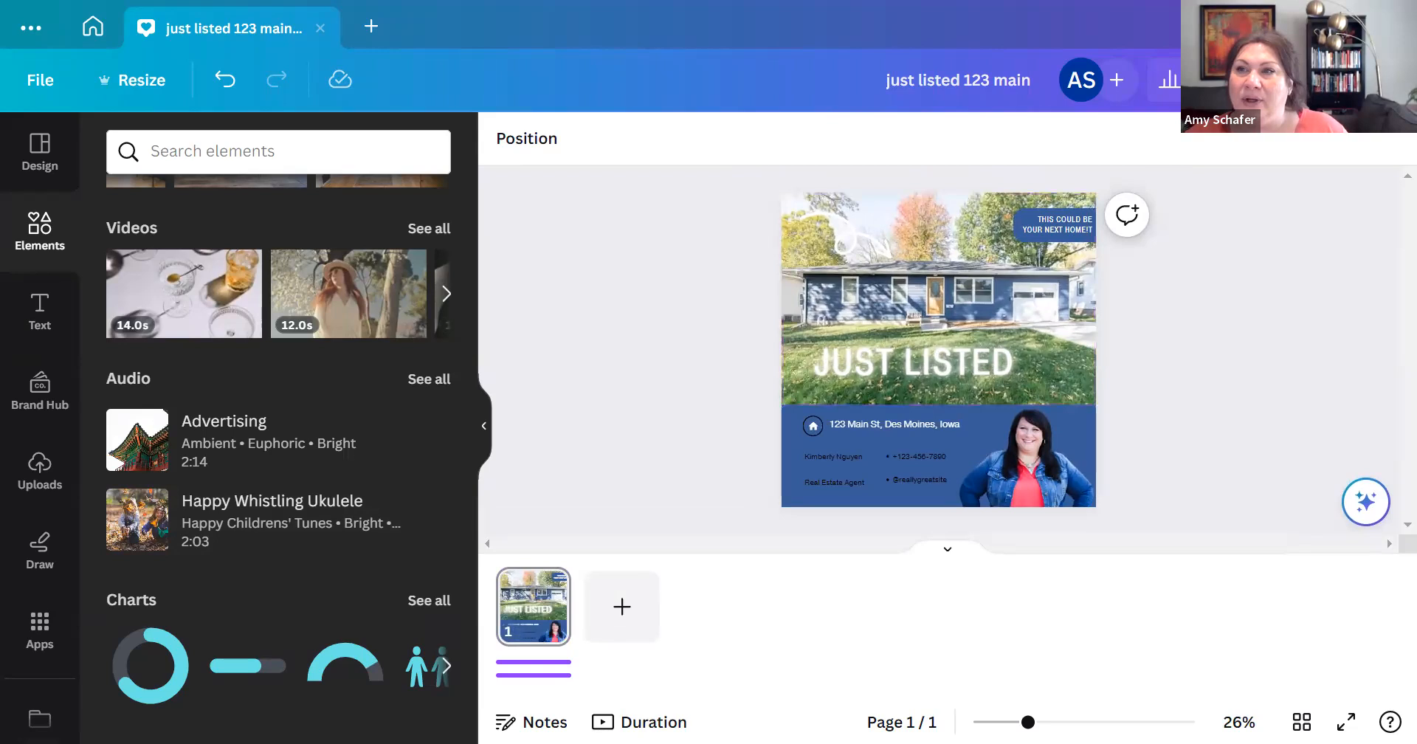
# Step: Preview the animated post with its audio full screen, replay it, and return to the editor
pyautogui.click(1232, 80)
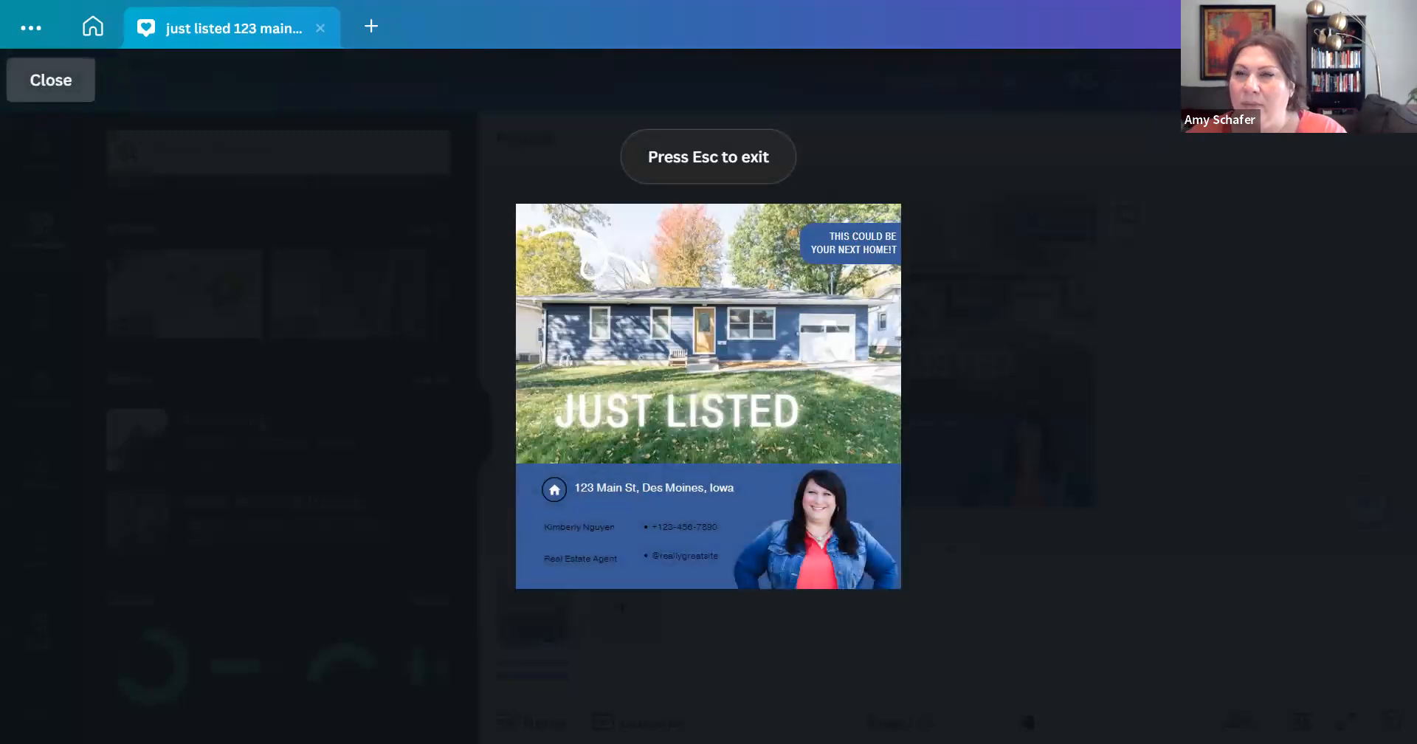
pyautogui.press('Escape')
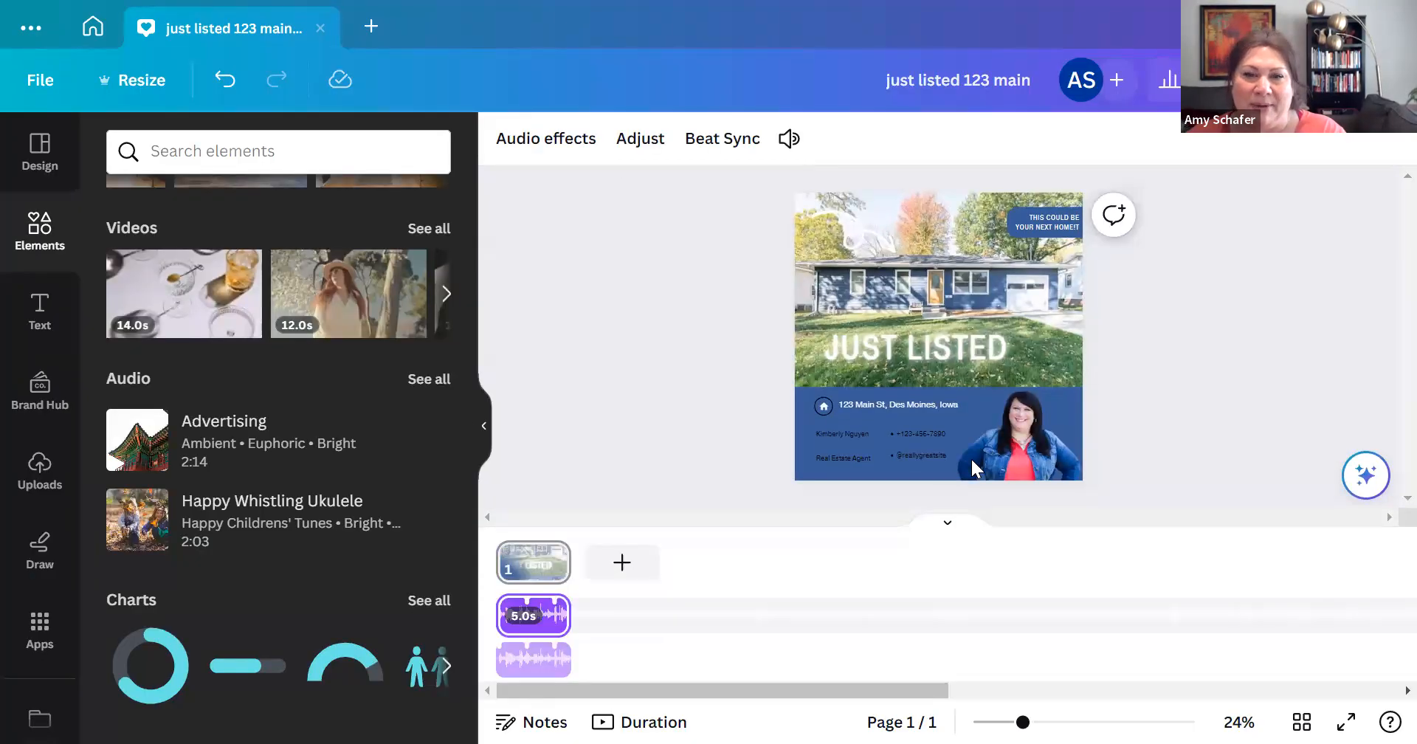
pyautogui.press('space')
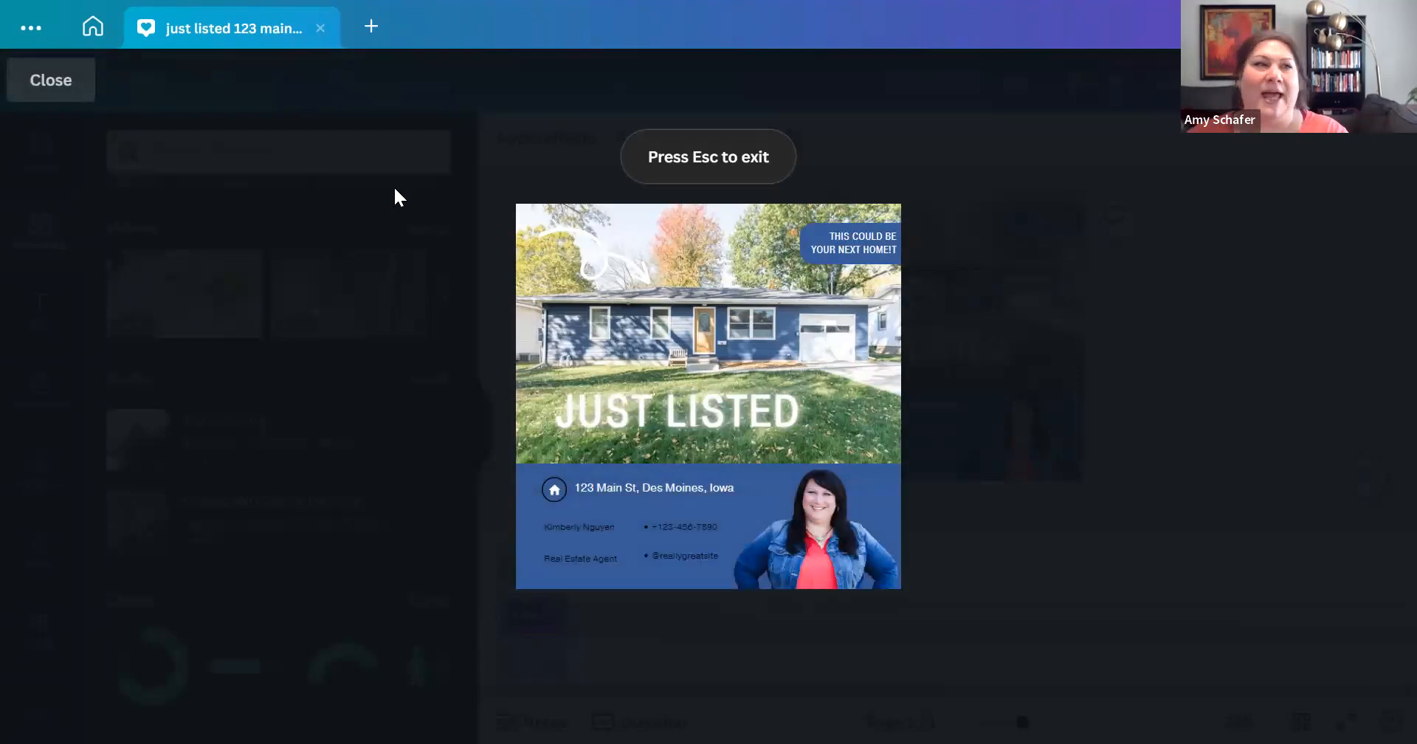
pyautogui.click(51, 89)
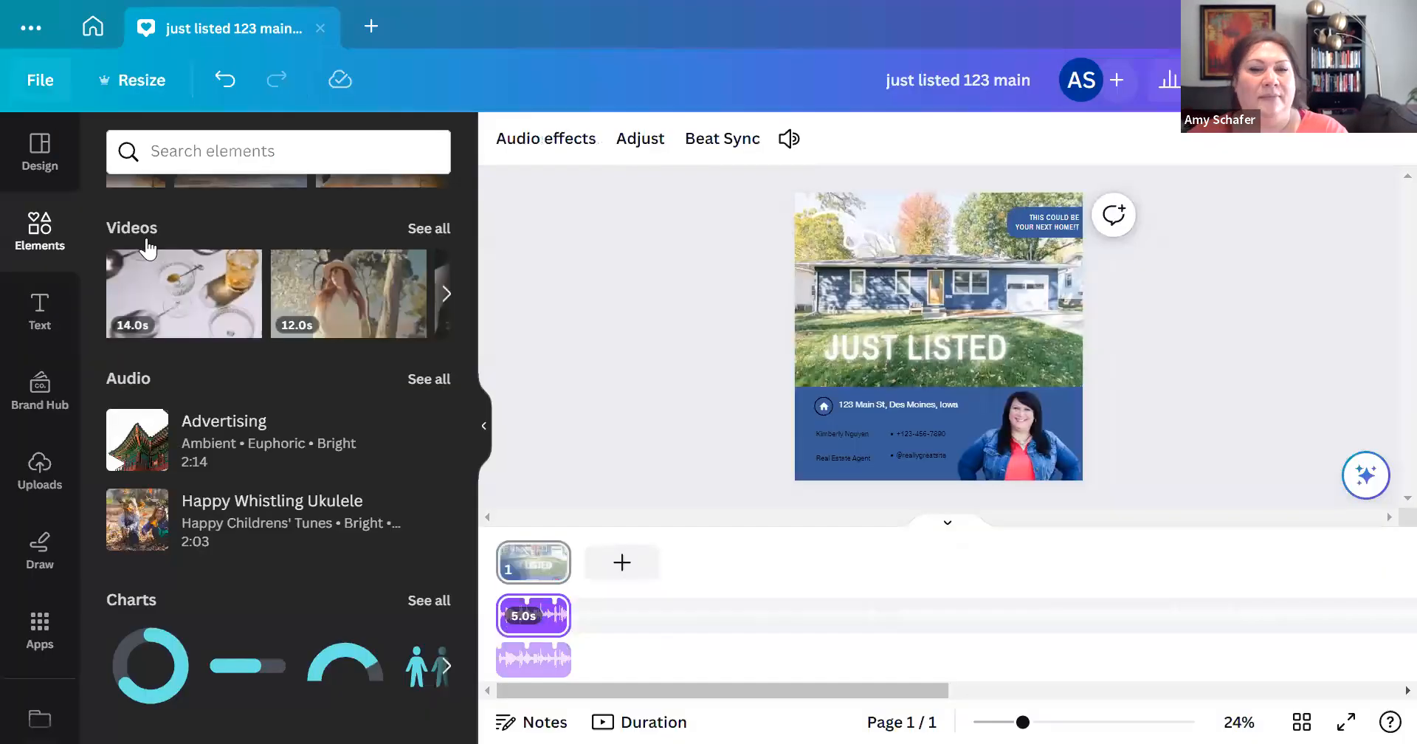
# Step: Remove the duplicate audio track, preview the post with the remaining one, delete that track as well, and collapse the page timeline
pyautogui.click(533, 670)
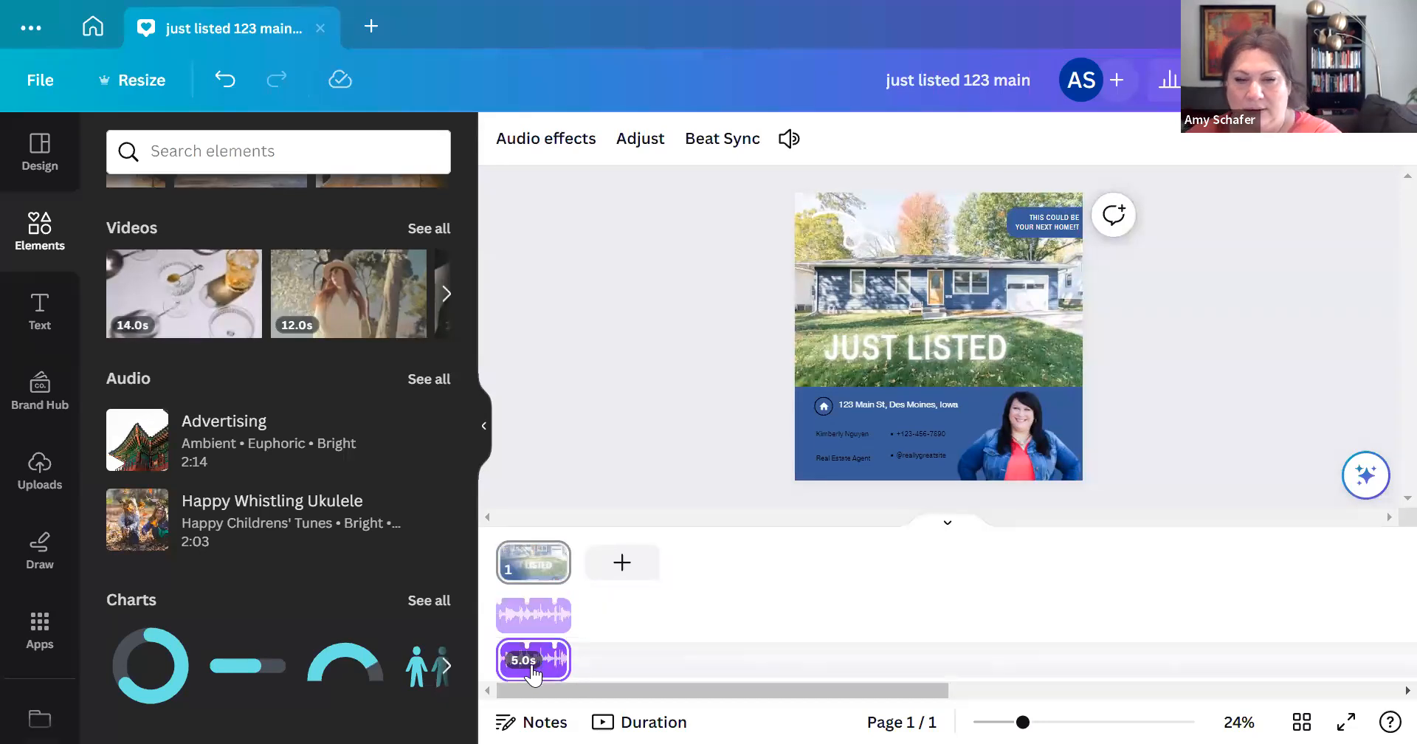
pyautogui.press('Delete')
pyautogui.click(532, 663)
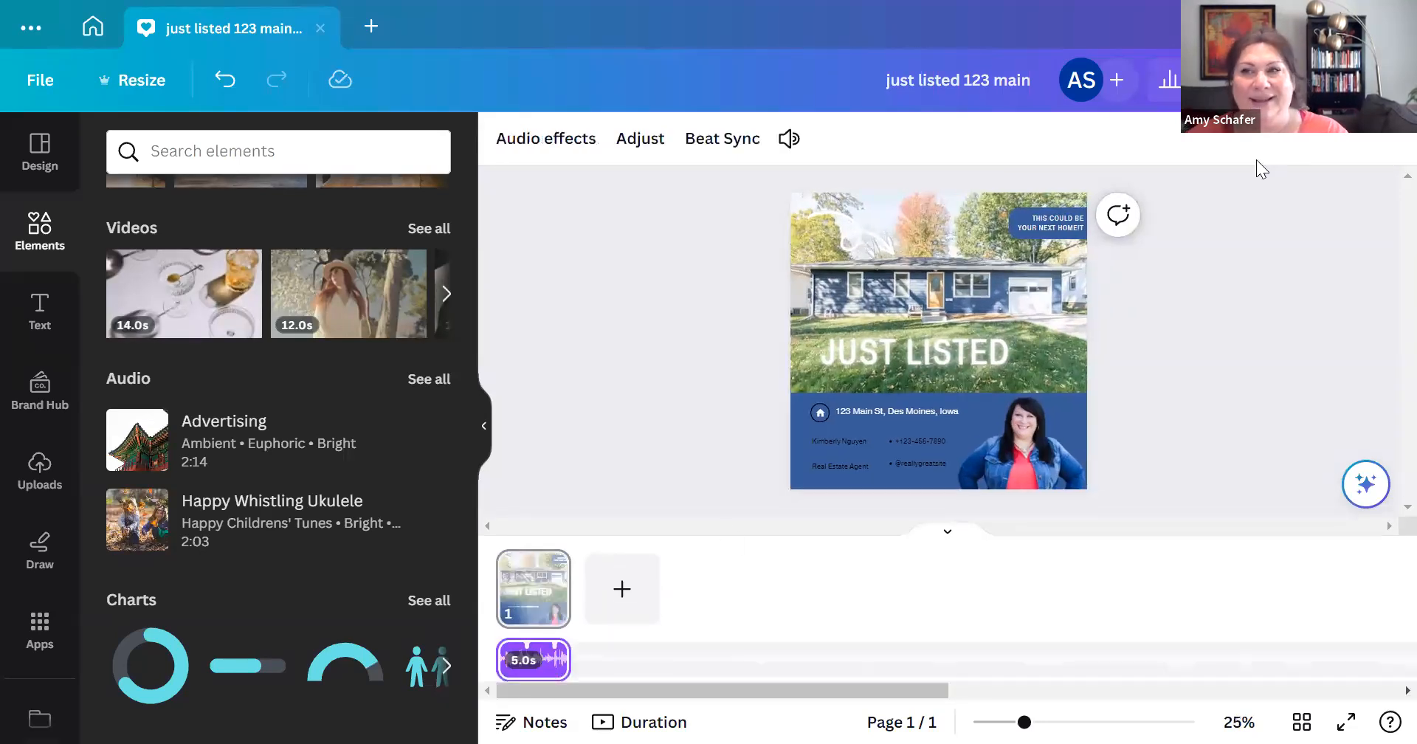
pyautogui.hotkey('ctrl', 'alt', 'p')
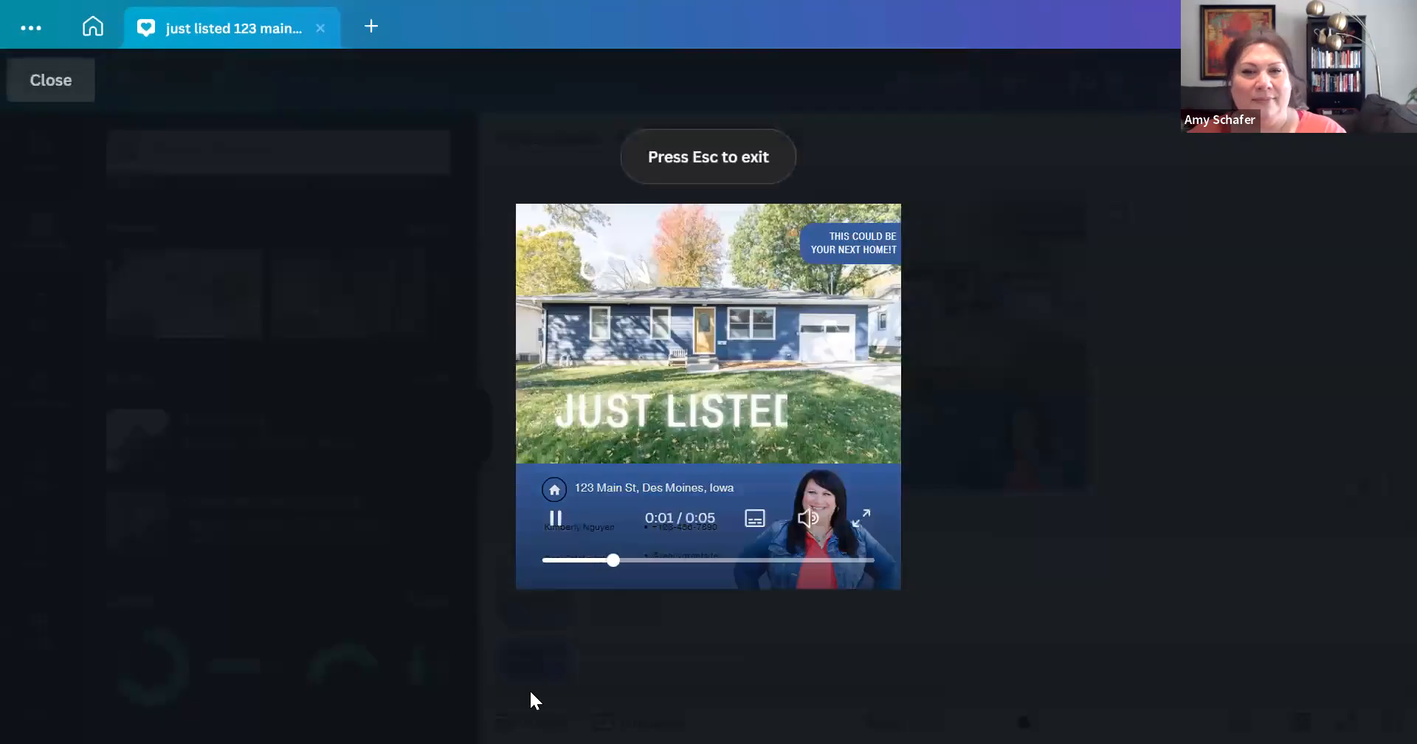
pyautogui.click(65, 93)
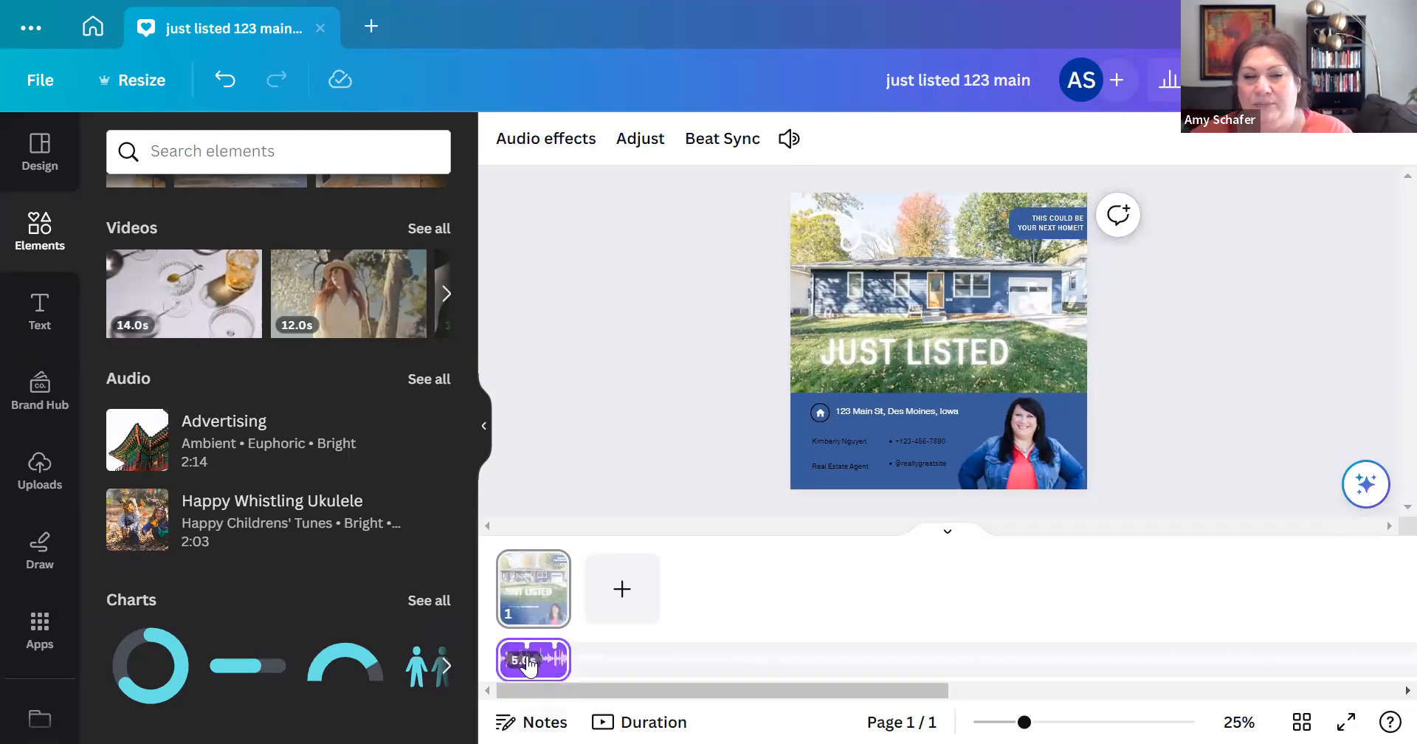
pyautogui.press('Delete')
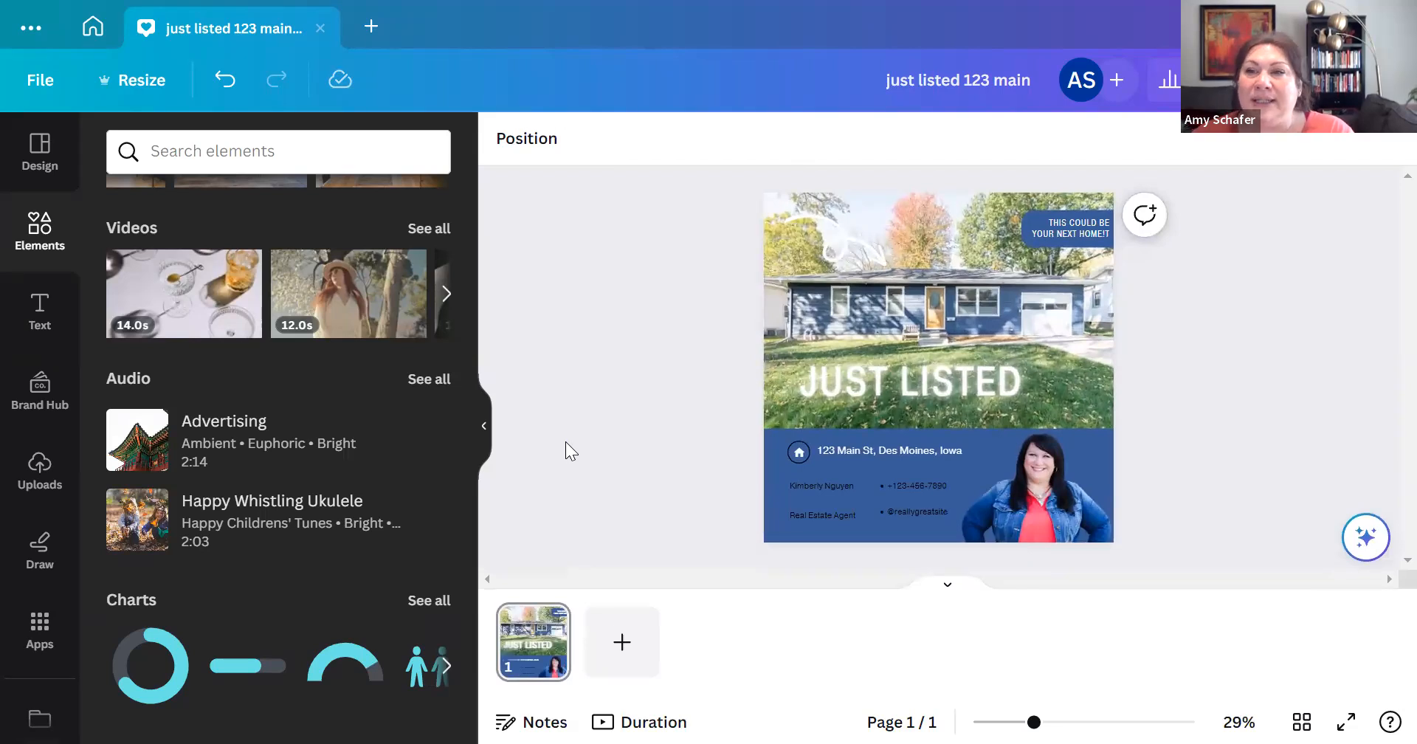
pyautogui.click(948, 584)
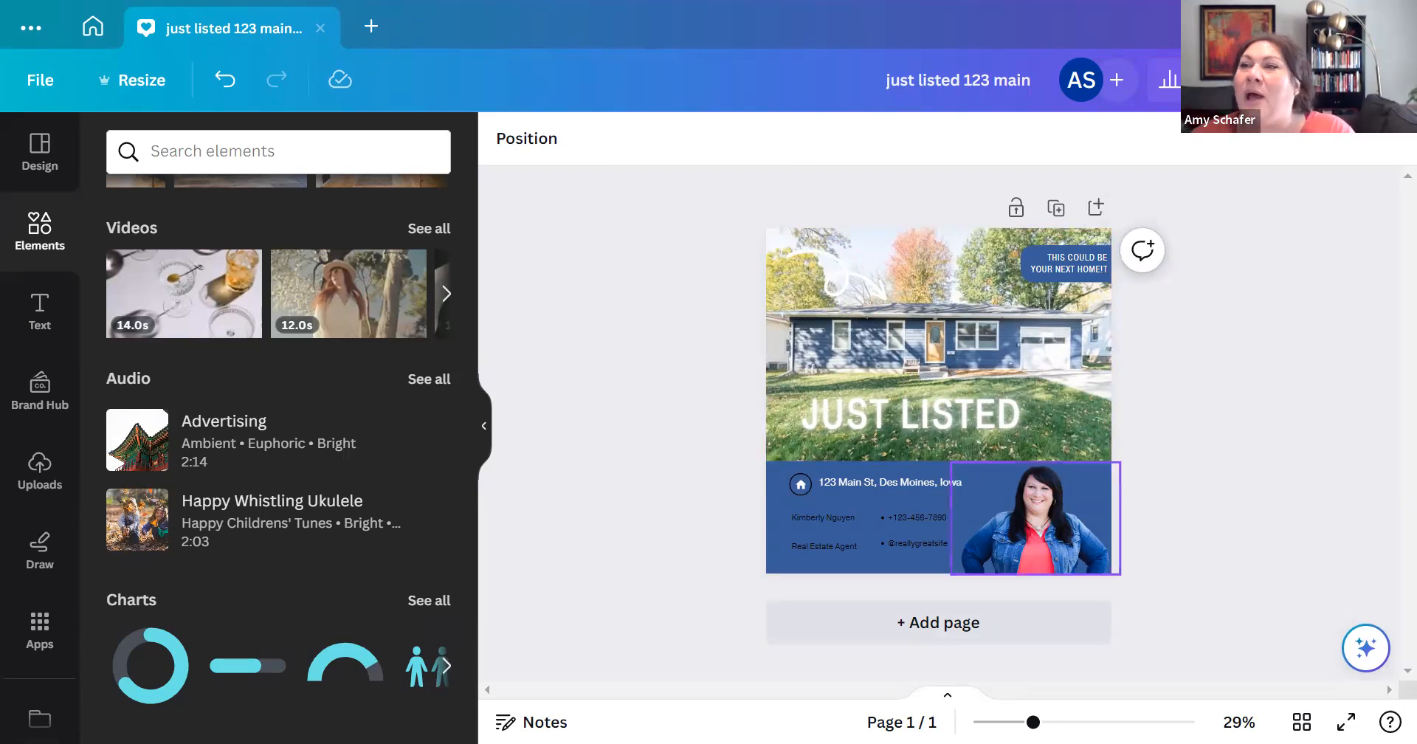
# Step: Review the design's sharing options and the available download file types, without downloading
pyautogui.click(1352, 80)
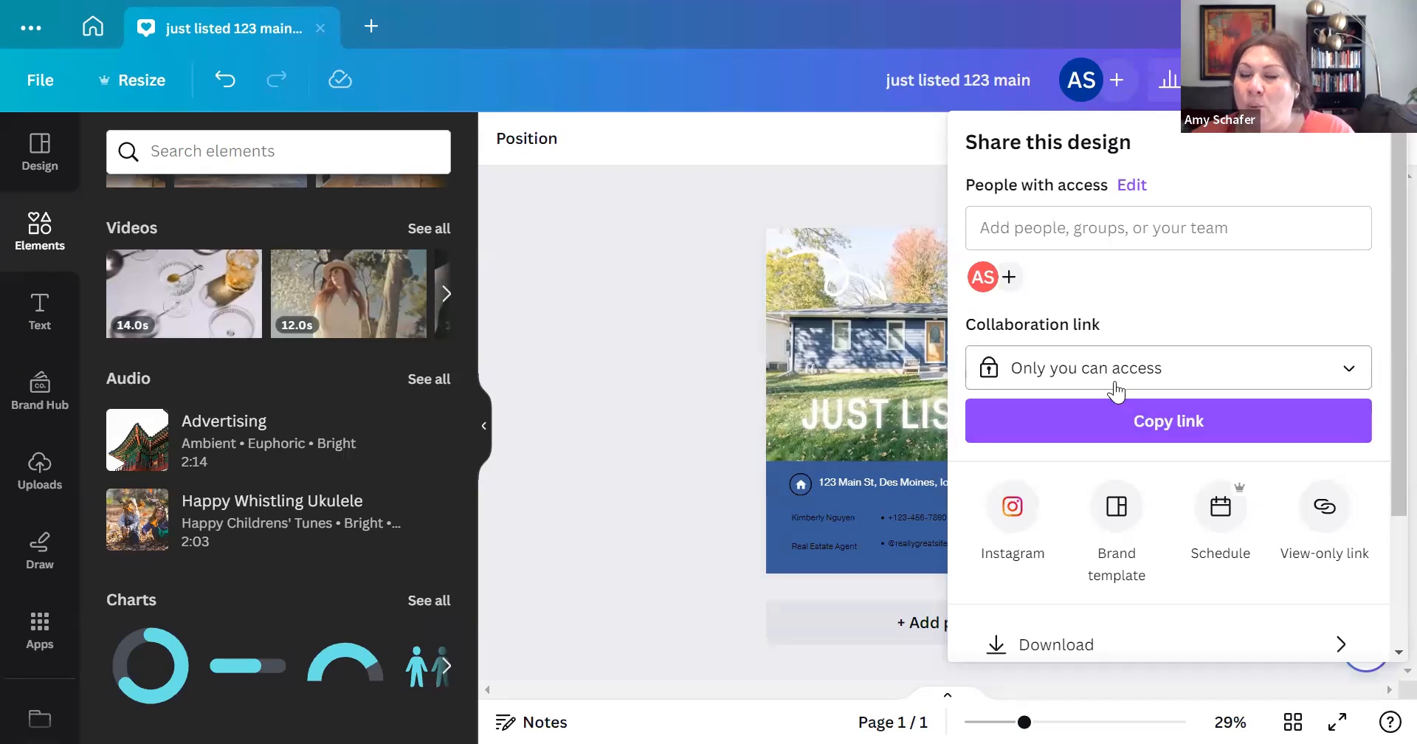
pyautogui.scroll(-3, 1115, 384)
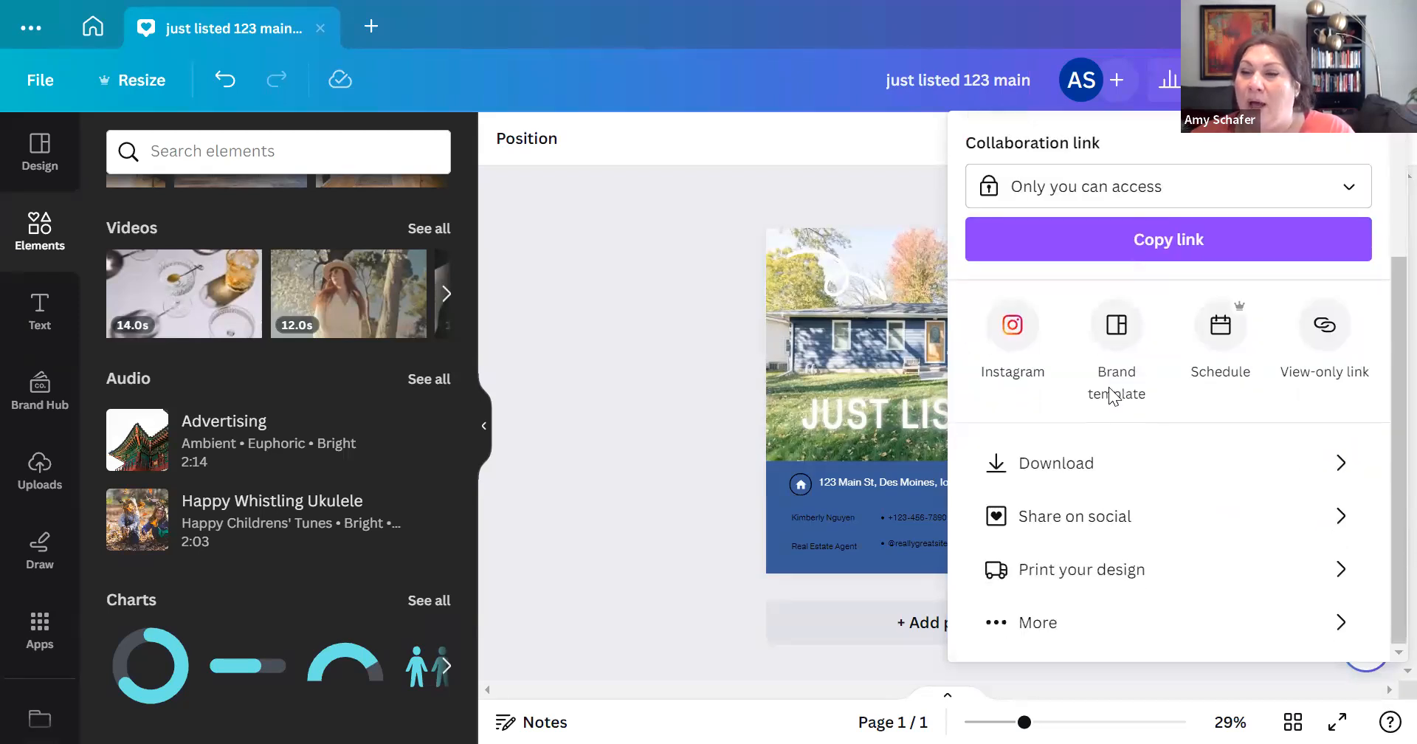
pyautogui.click(1071, 473)
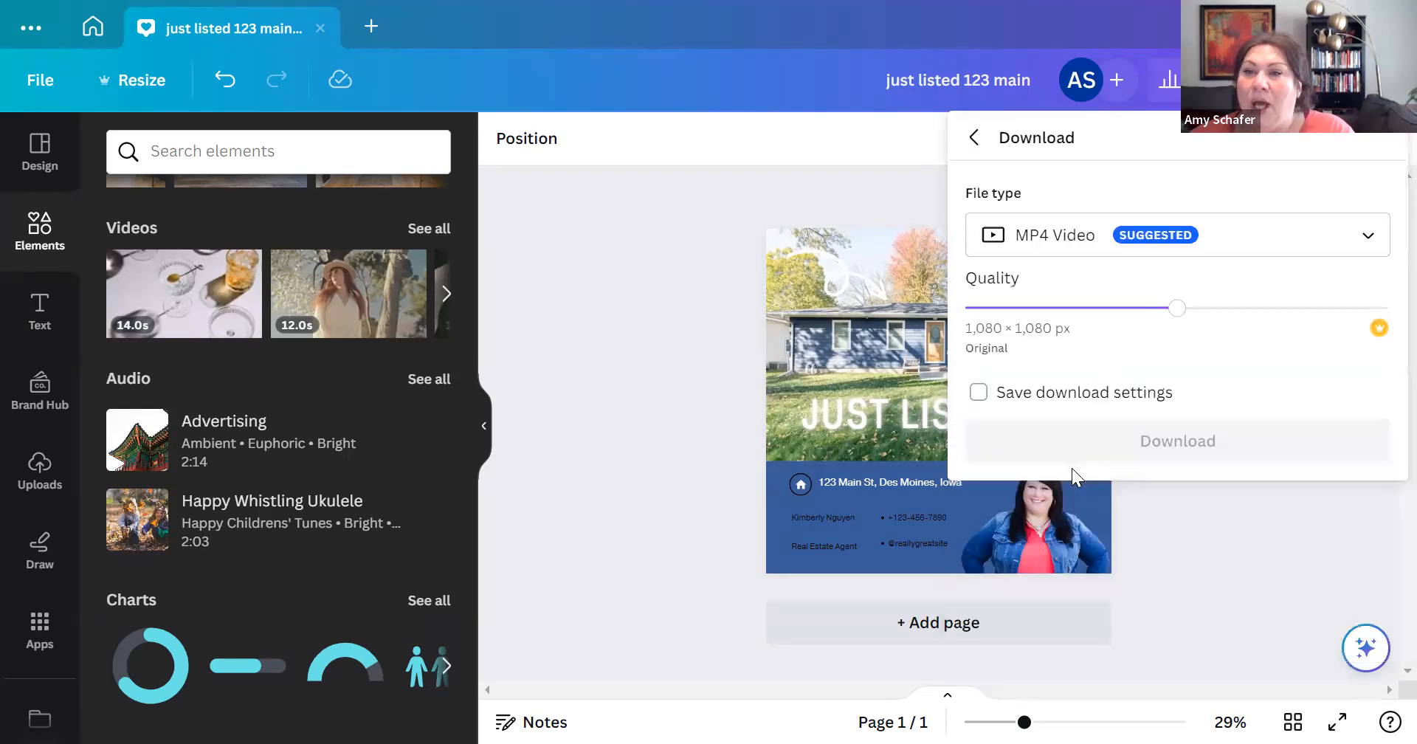
pyautogui.click(1047, 248)
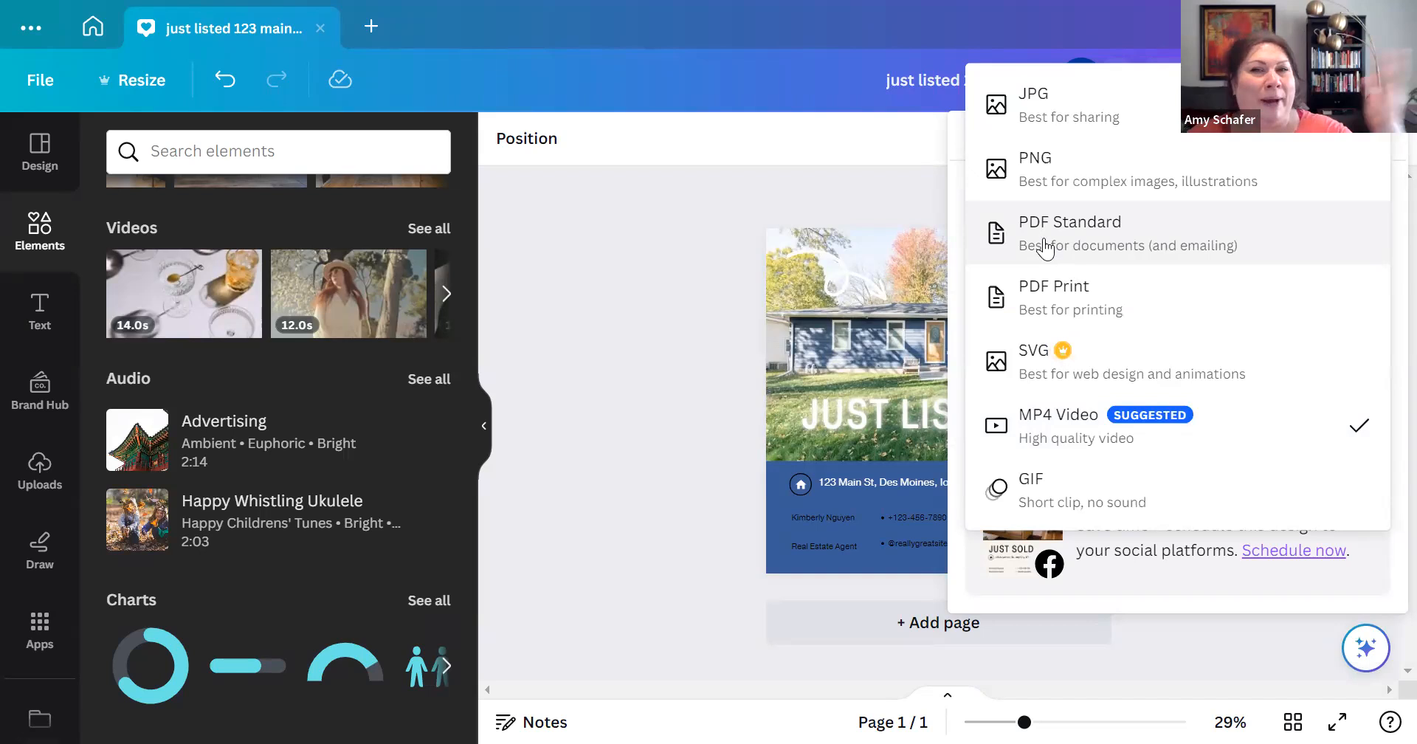
pyautogui.click(614, 441)
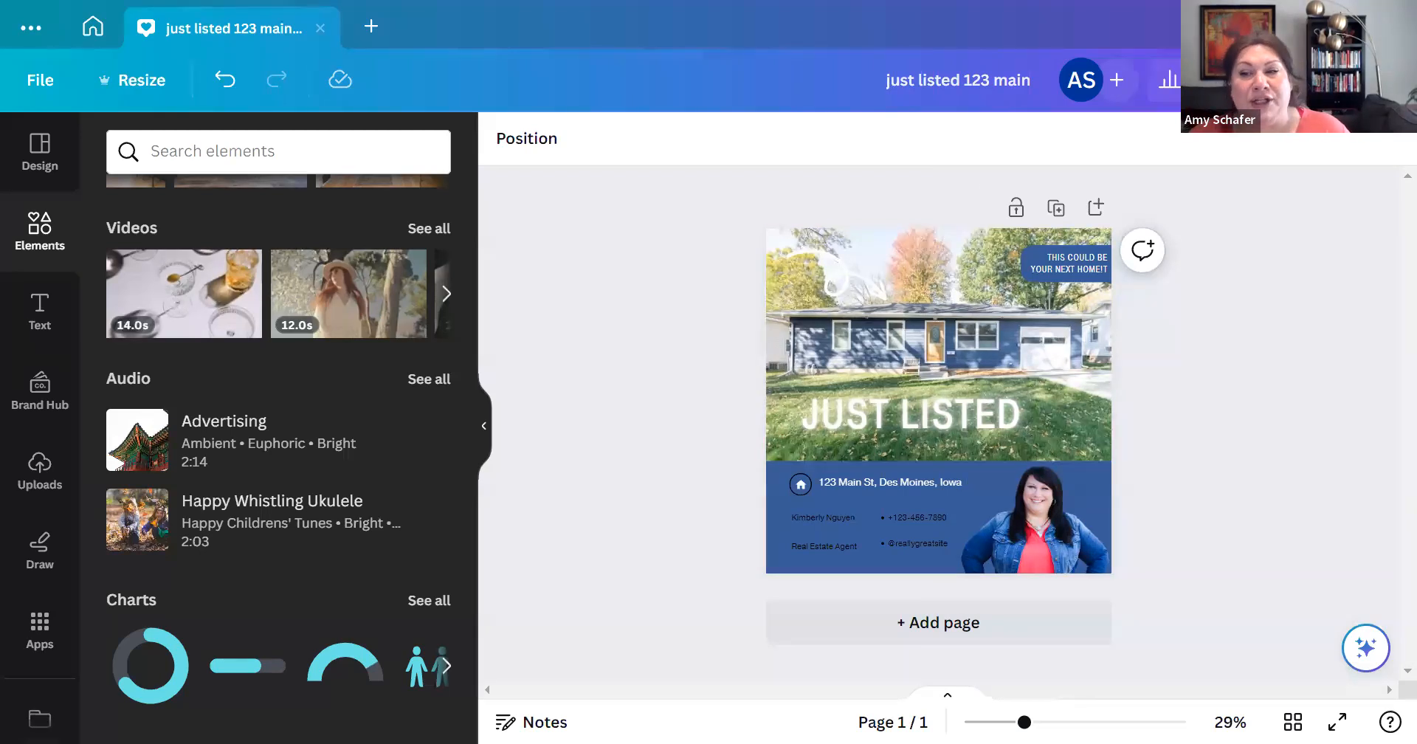
# Step: Start scheduling the post for Monday, July 24, 2023 at 09:00 AM and continue to the channel settings
pyautogui.click(1351, 80)
pyautogui.click(1218, 508)
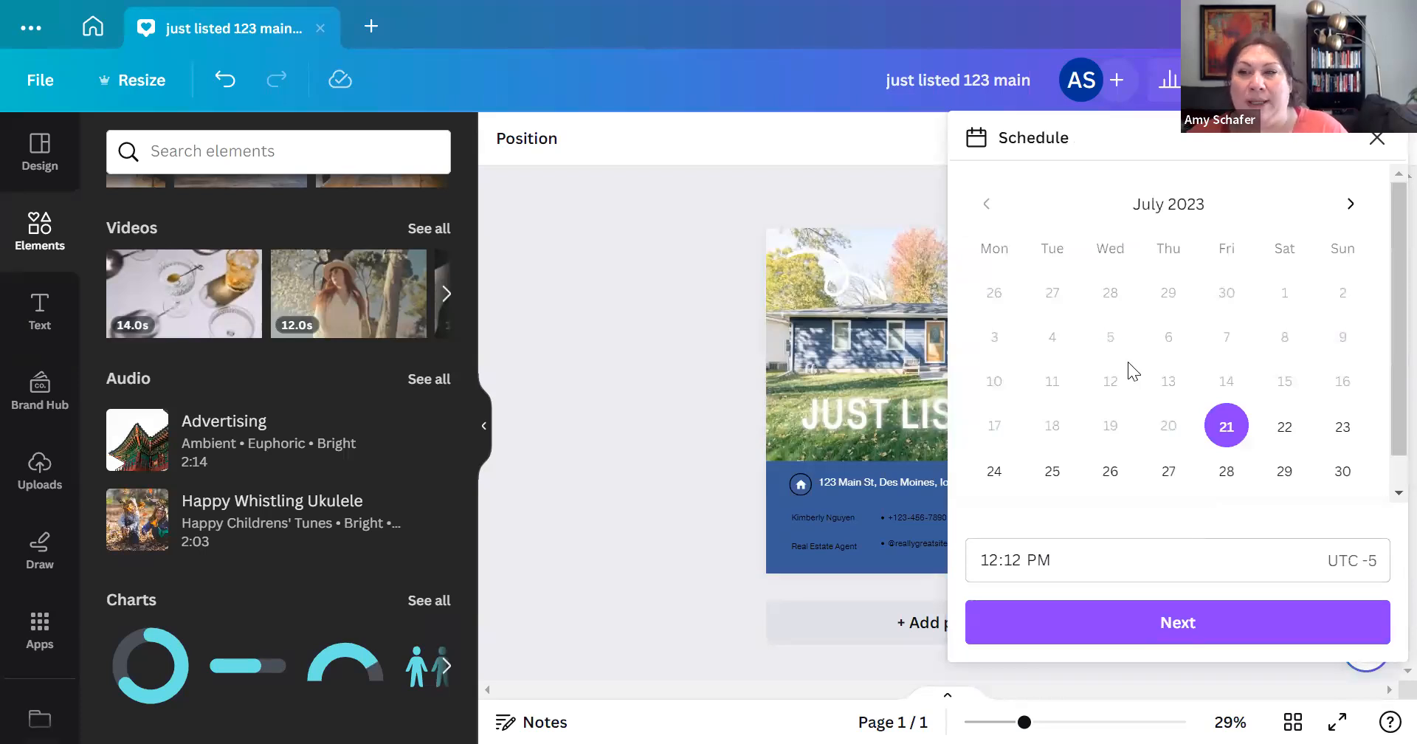
pyautogui.scroll(-1, 1128, 361)
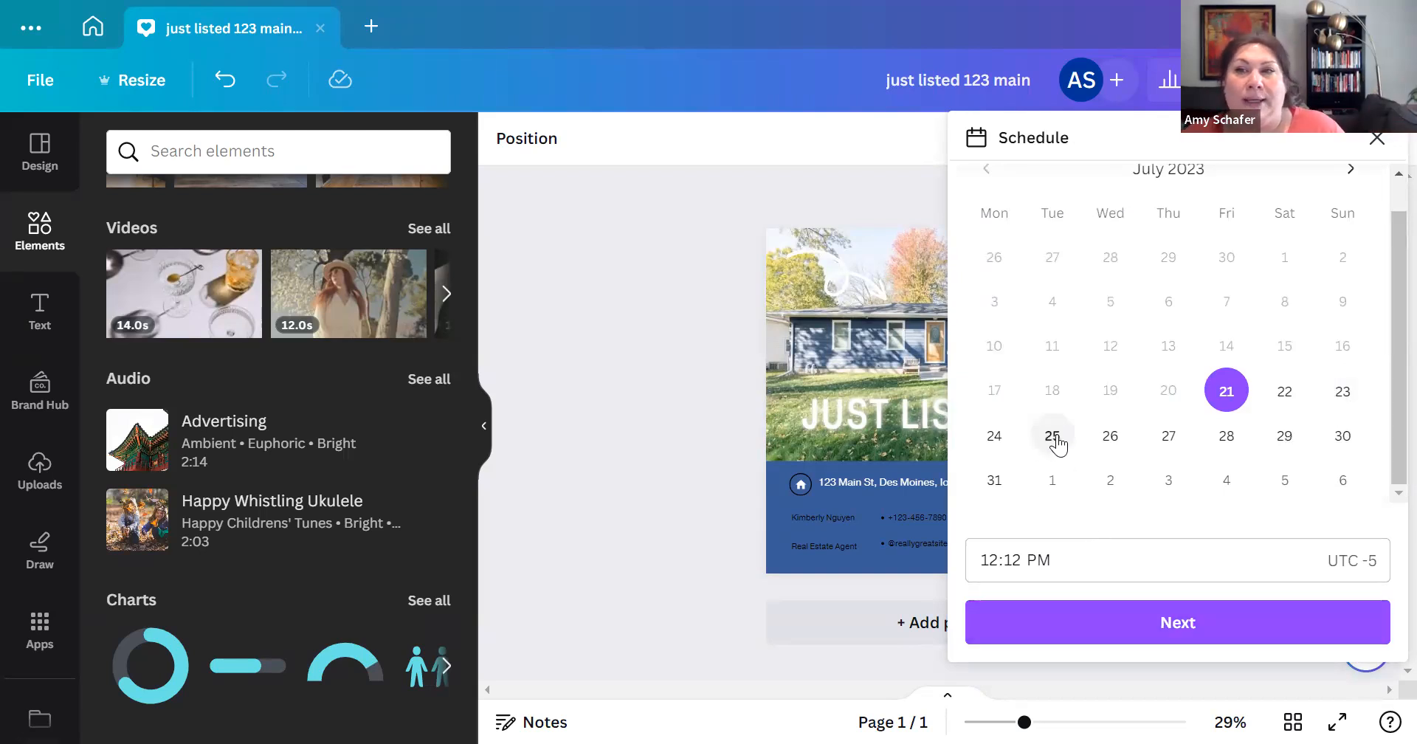
pyautogui.click(996, 437)
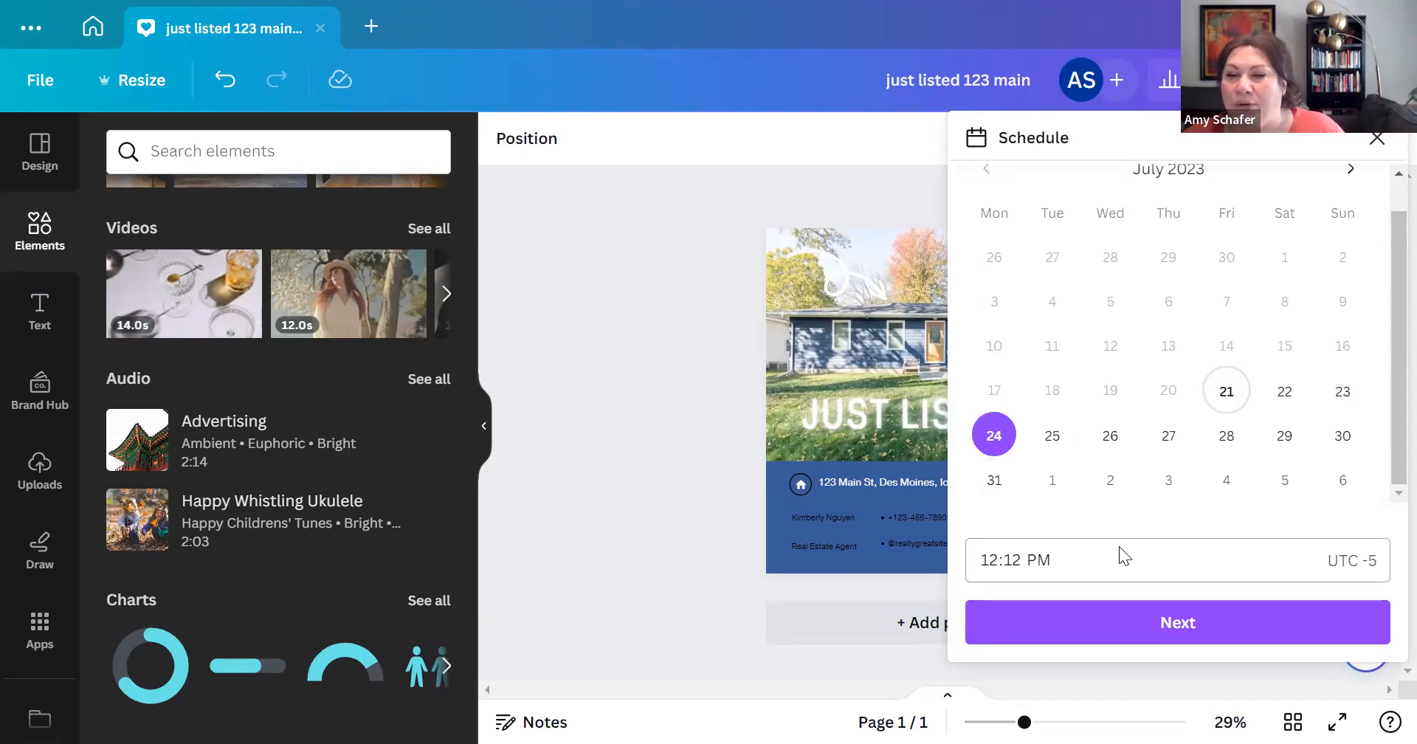
pyautogui.click(1113, 574)
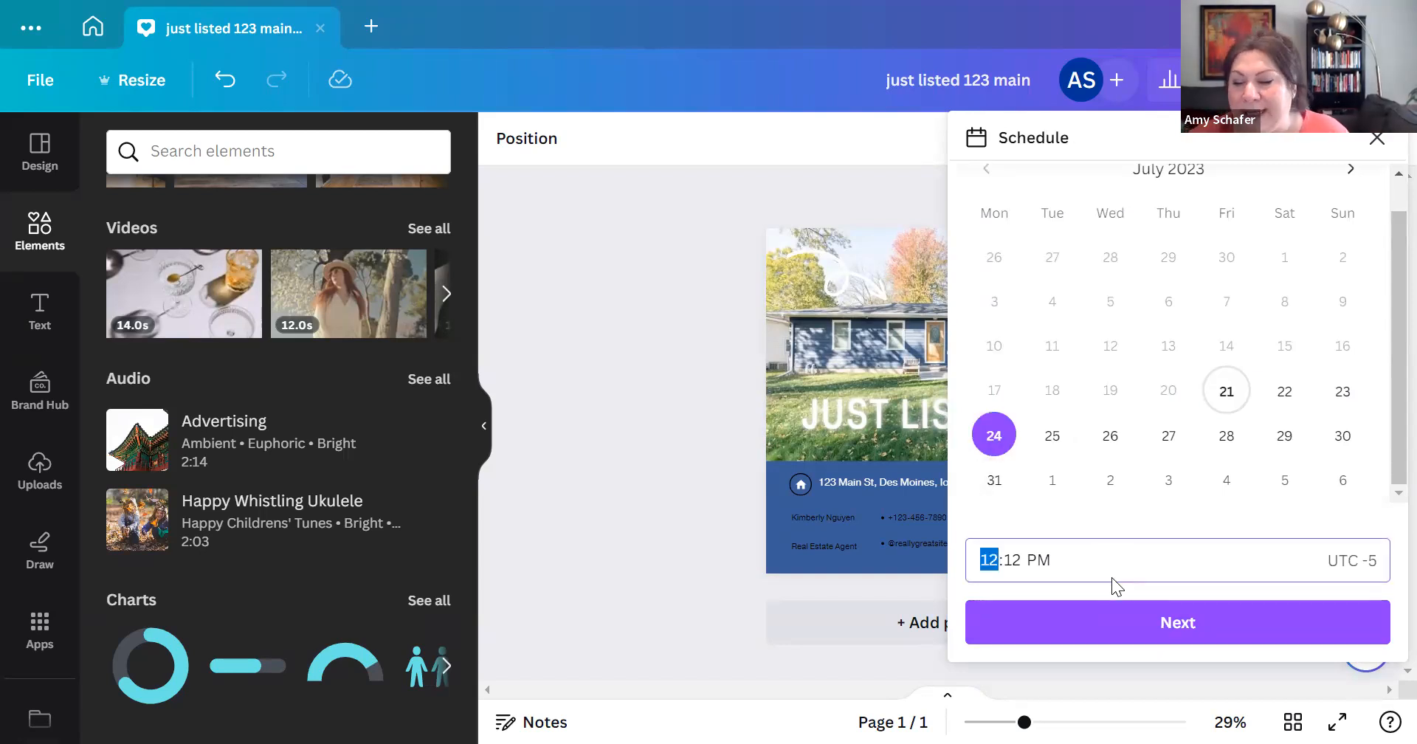
pyautogui.write('09:00 AM')
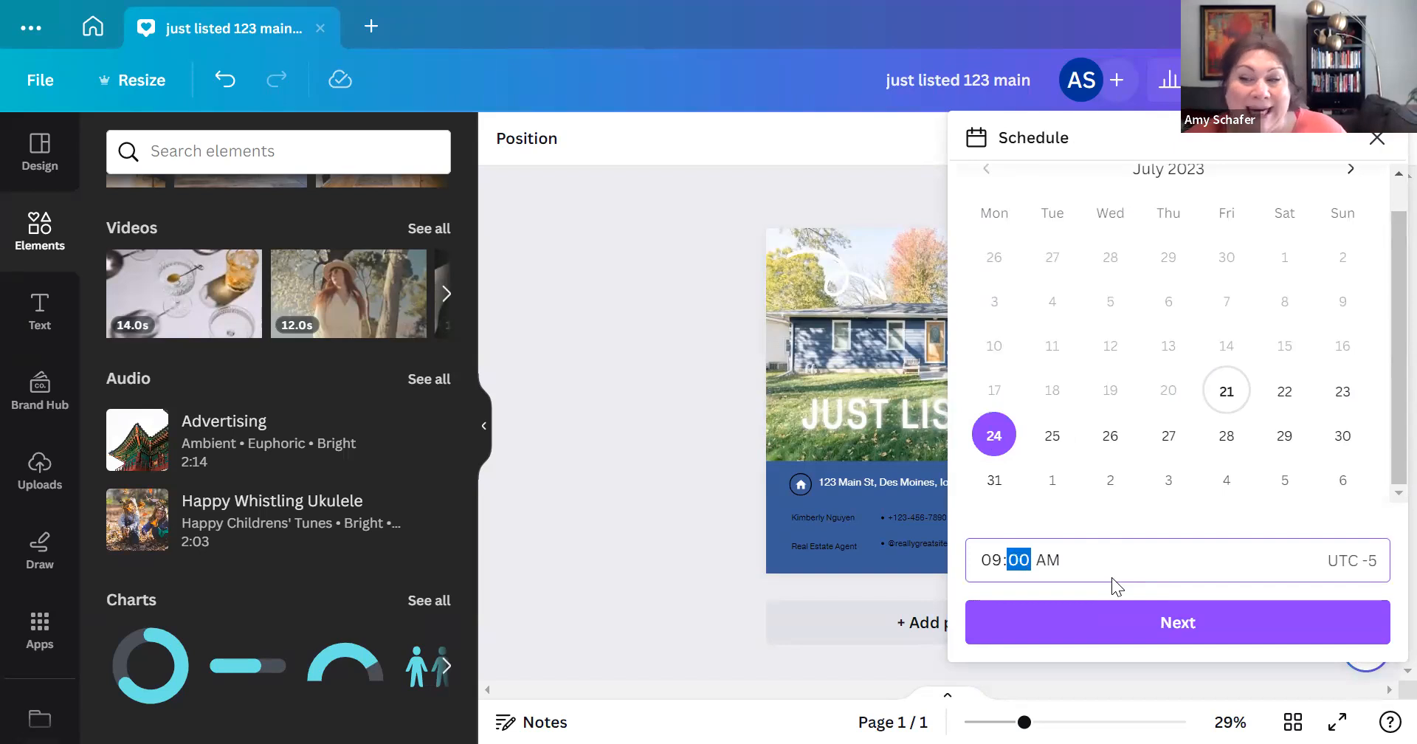
pyautogui.click(1093, 633)
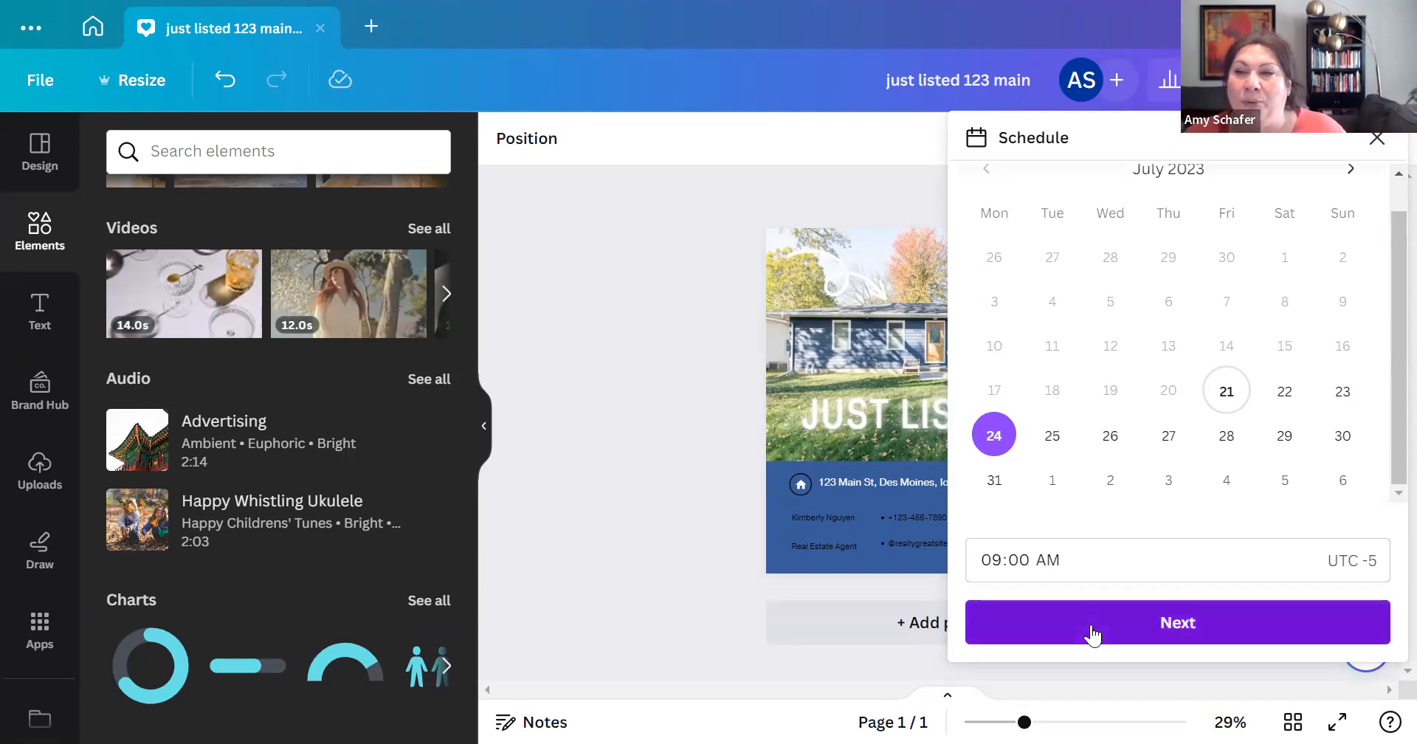
# Step: Choose the iowarealestateacademy Instagram channel and enter the caption "Great new Des Moines listing. 3 Bedroom, 1.5 bath. Wont lastatk"
pyautogui.click(1180, 285)
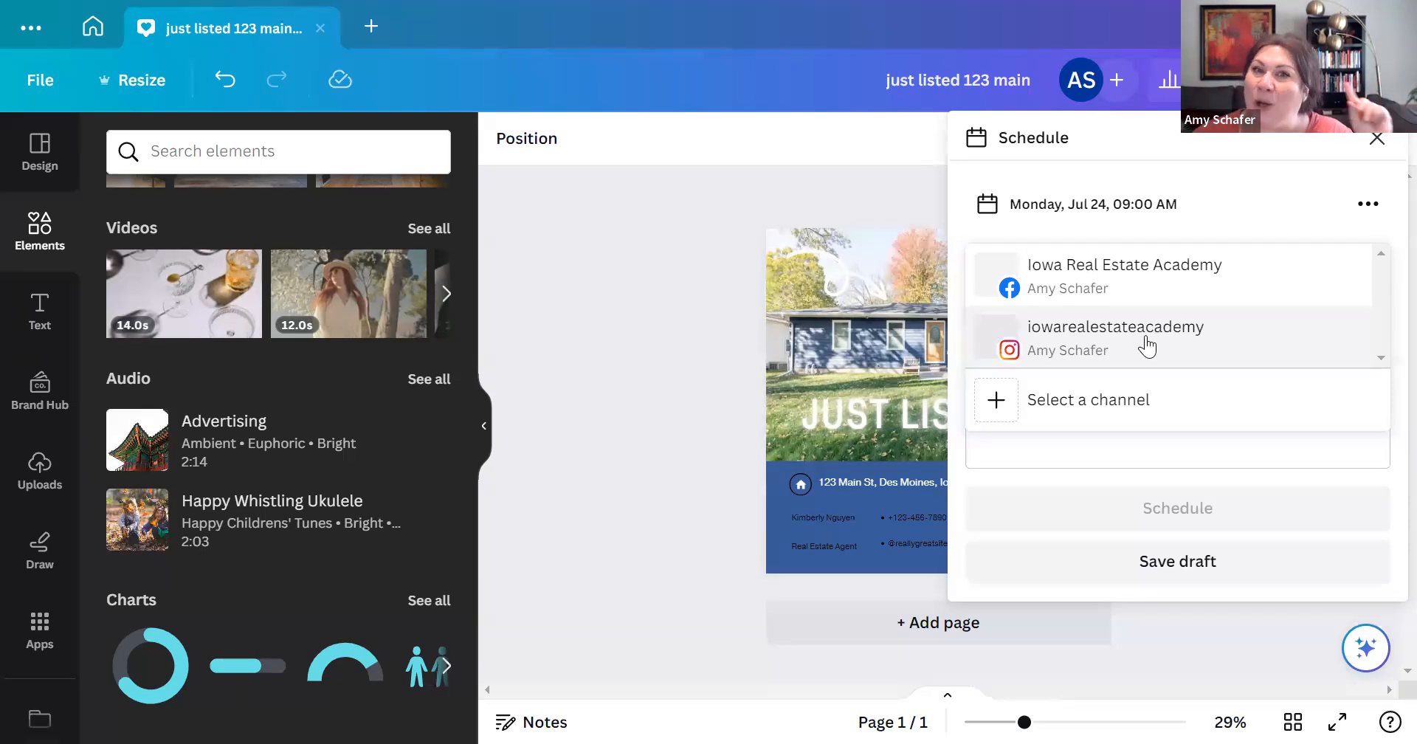
pyautogui.click(1147, 345)
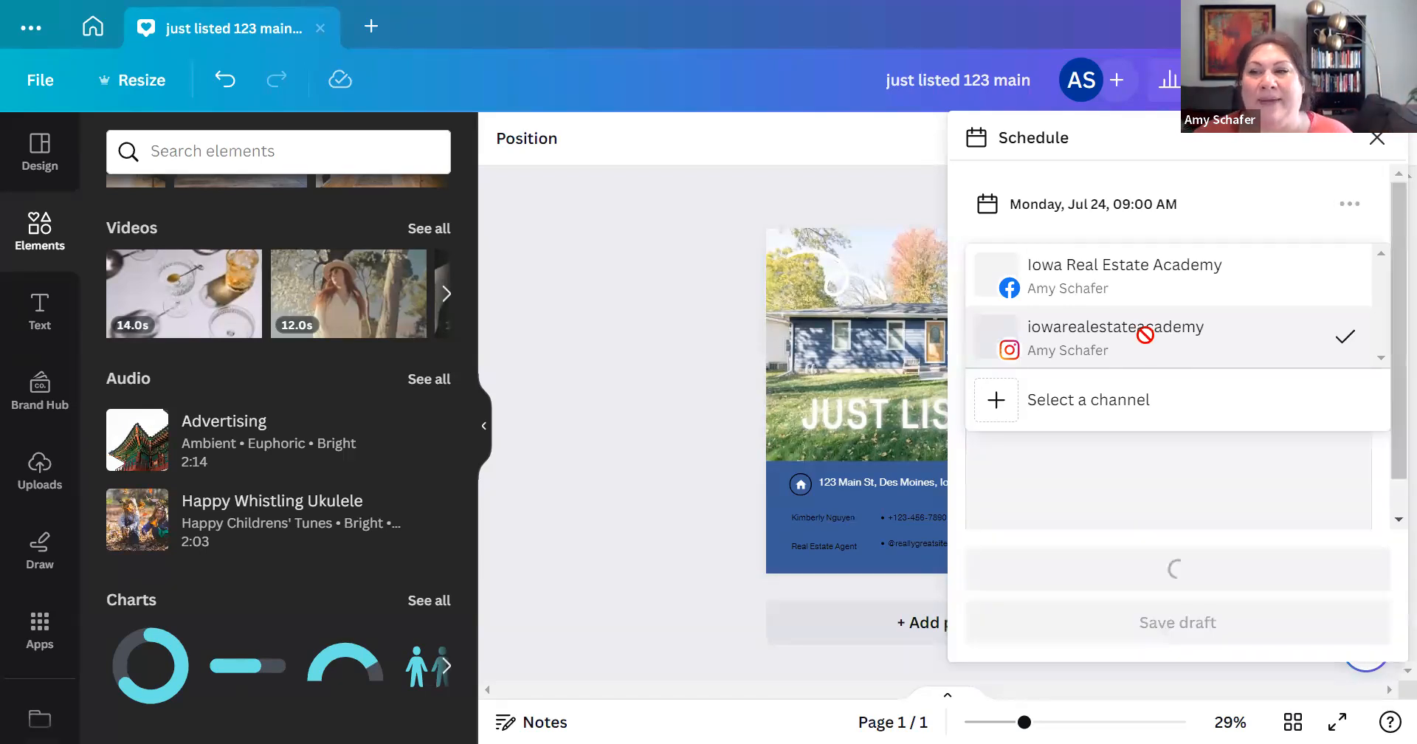
pyautogui.click(1008, 436)
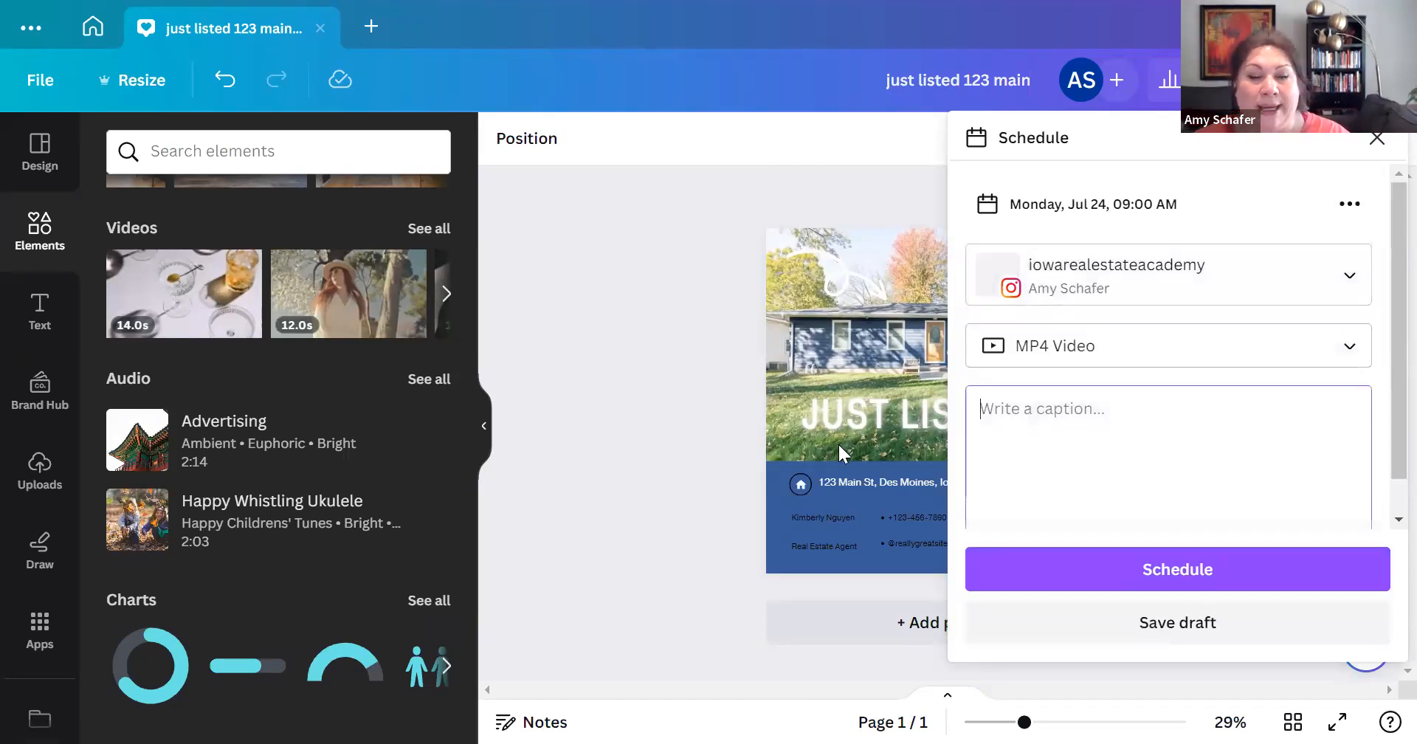
pyautogui.write('Great new Des Moines li')
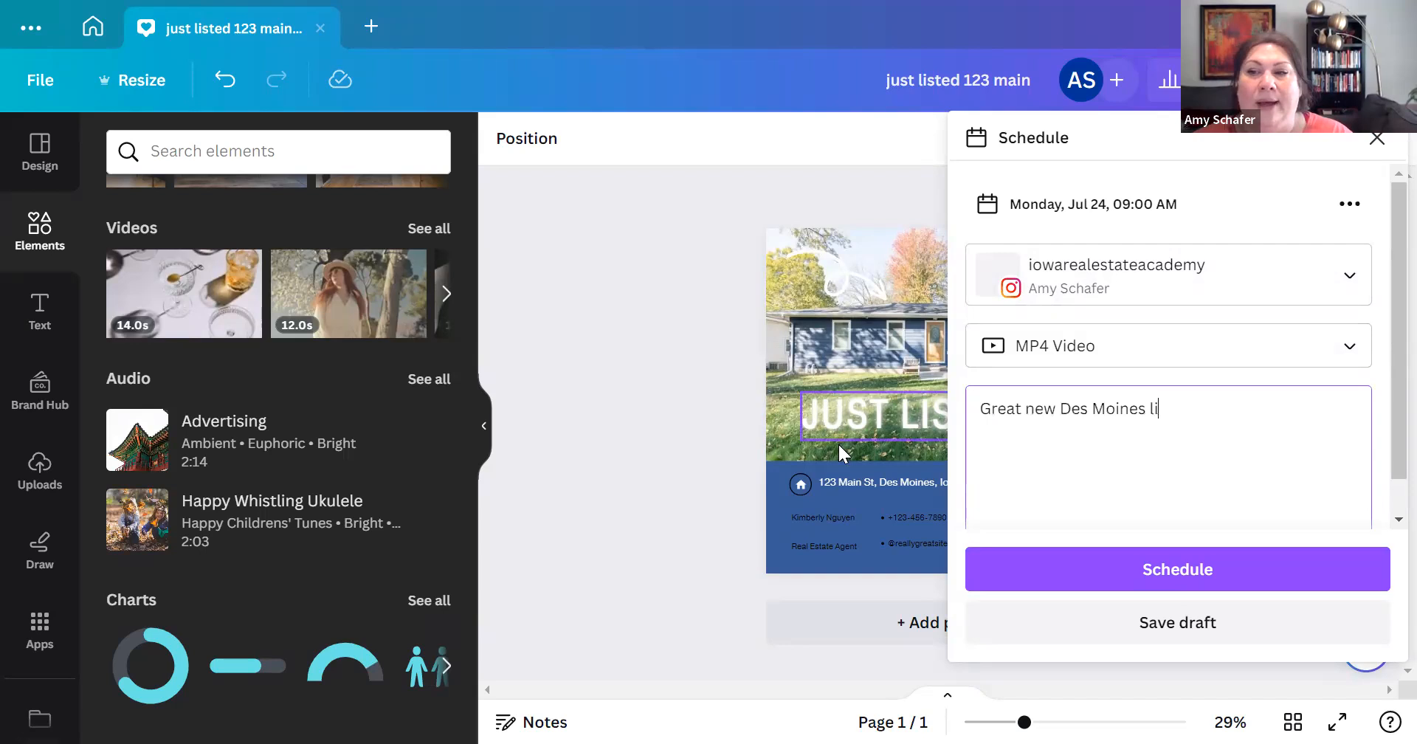
pyautogui.write('sting.  ')
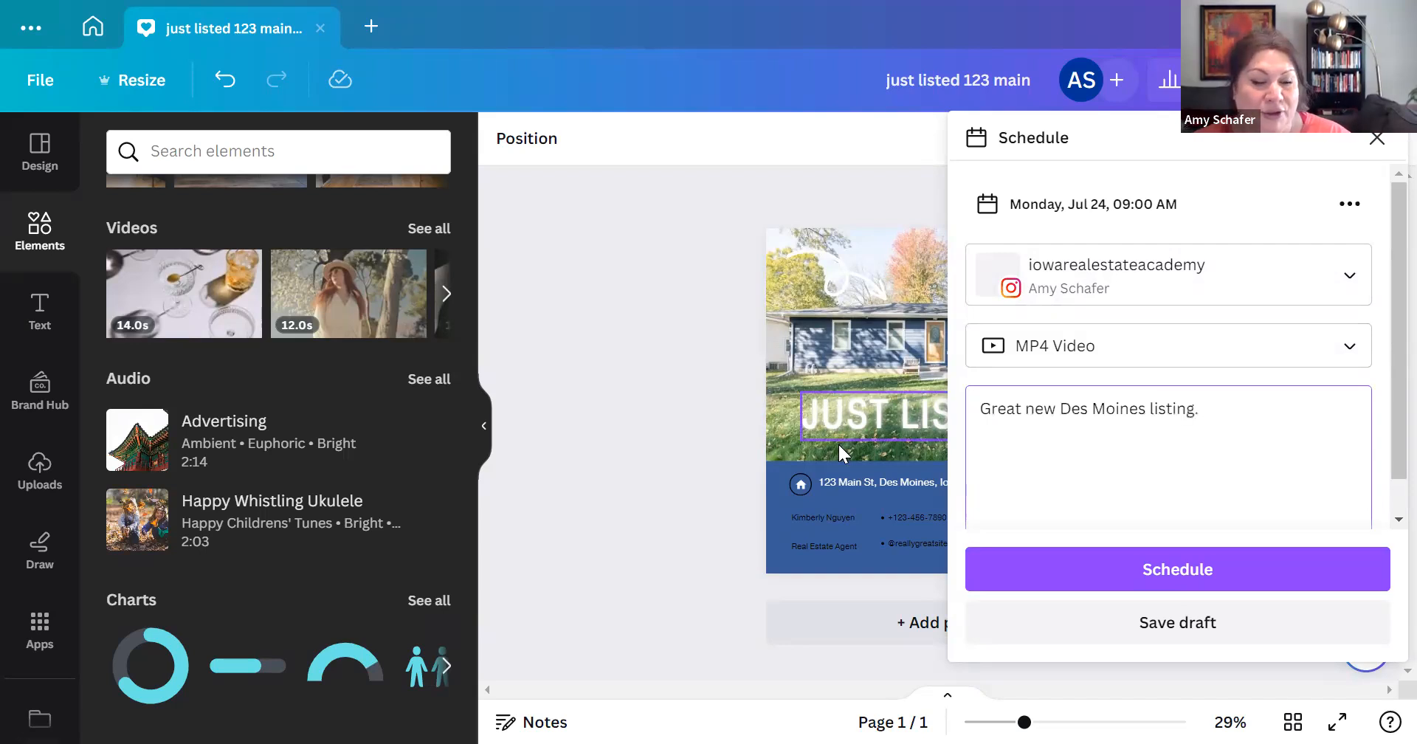
pyautogui.write('3')
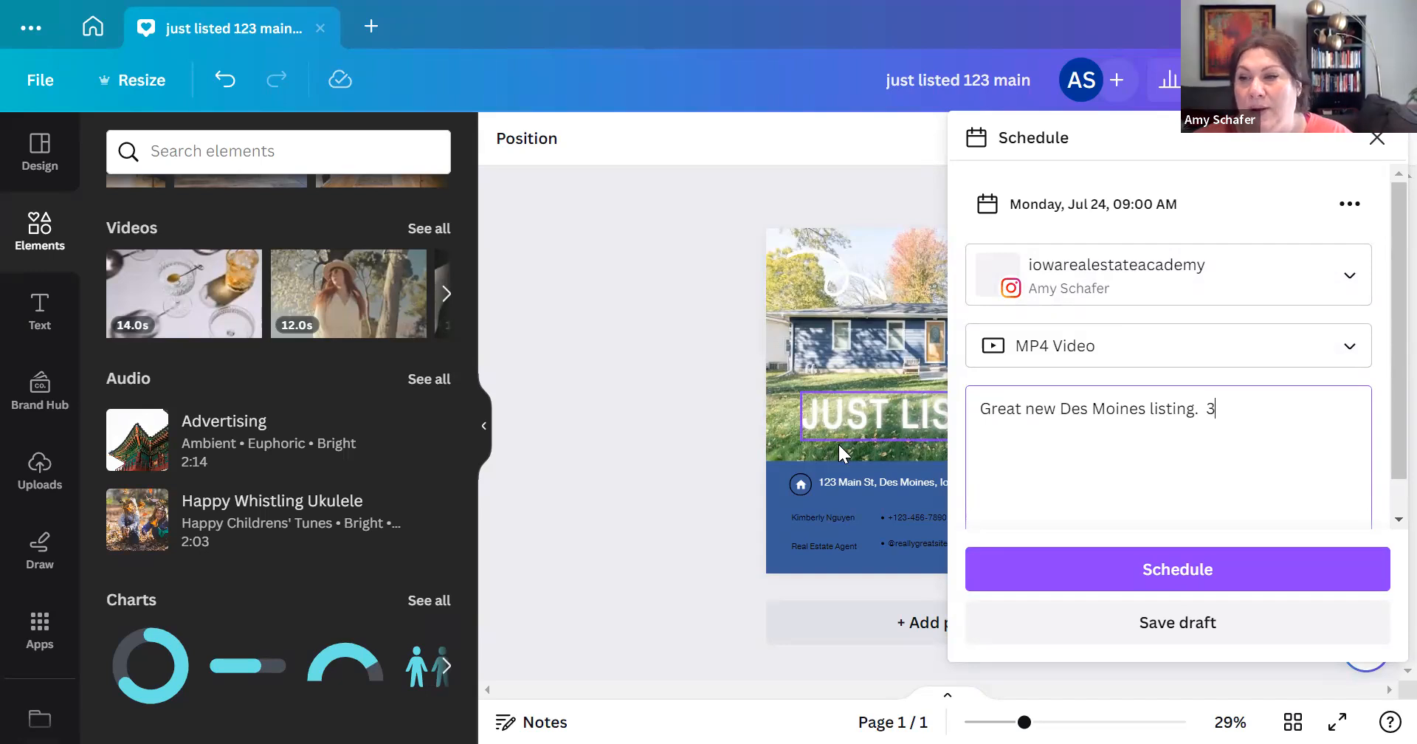
pyautogui.write(' Bedroom, 1.')
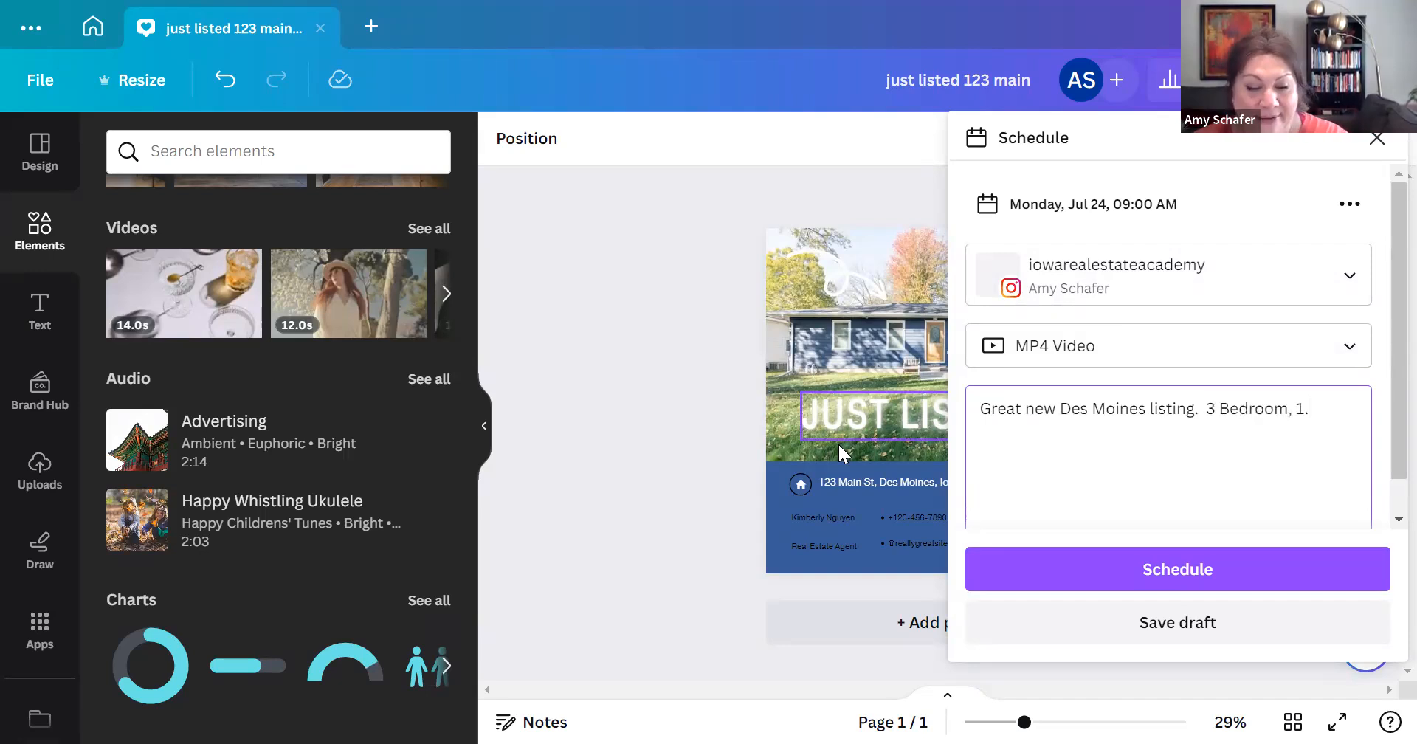
pyautogui.write('5 bat')
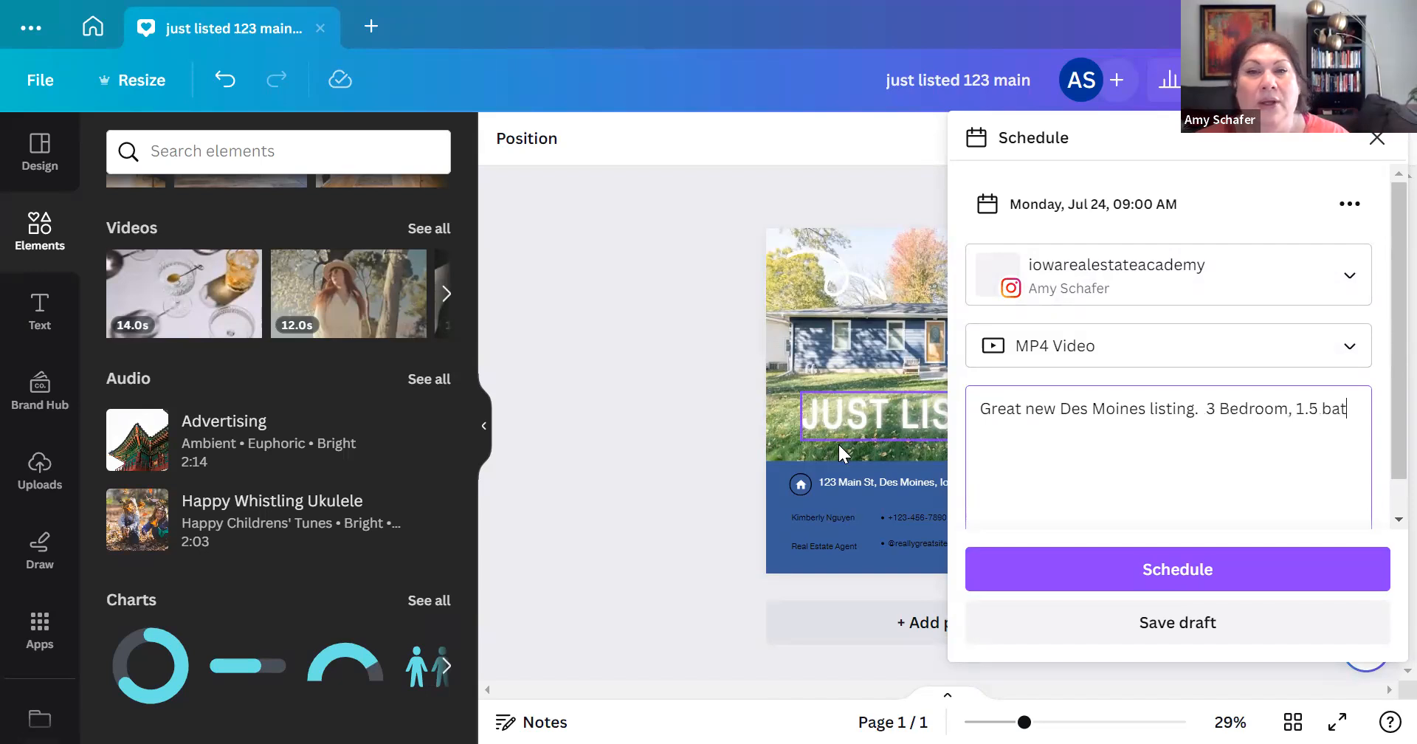
pyautogui.write('h. Wont ')
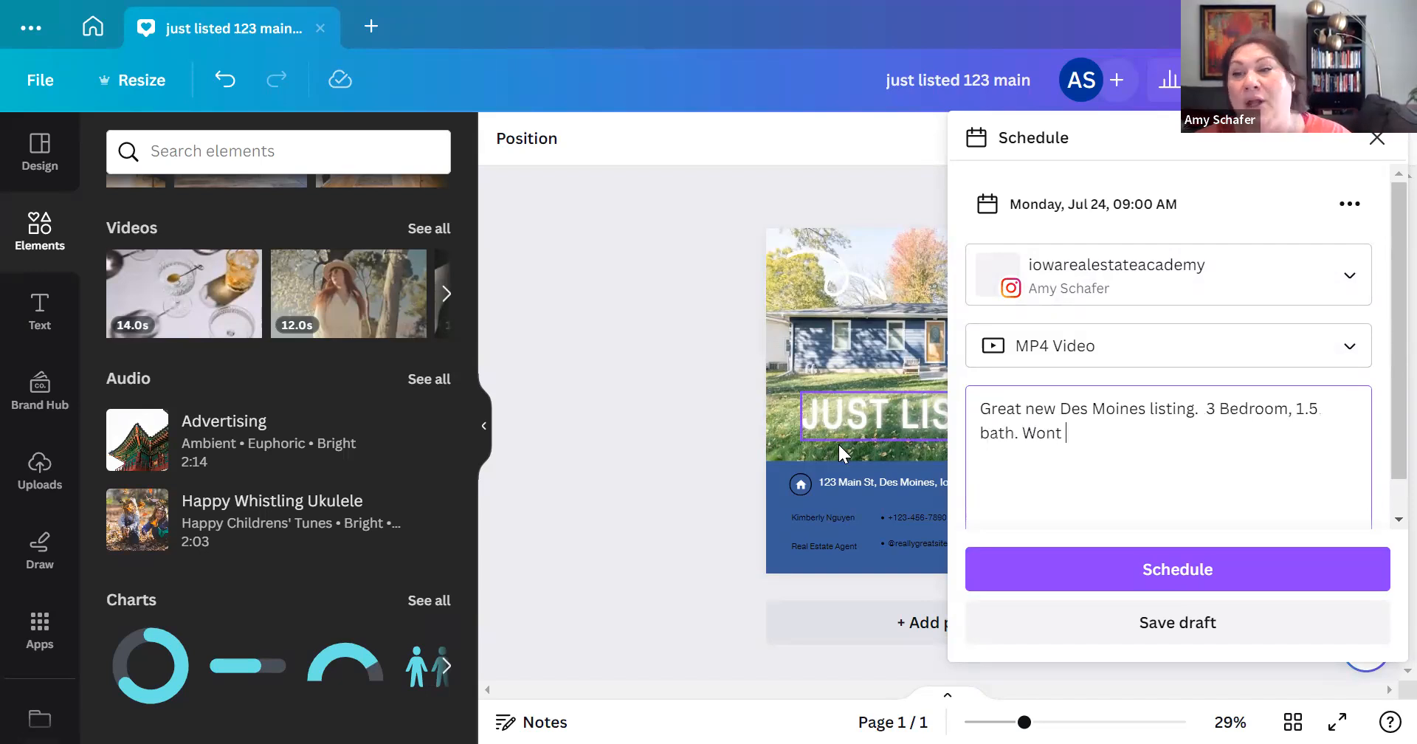
pyautogui.write('lastatk')
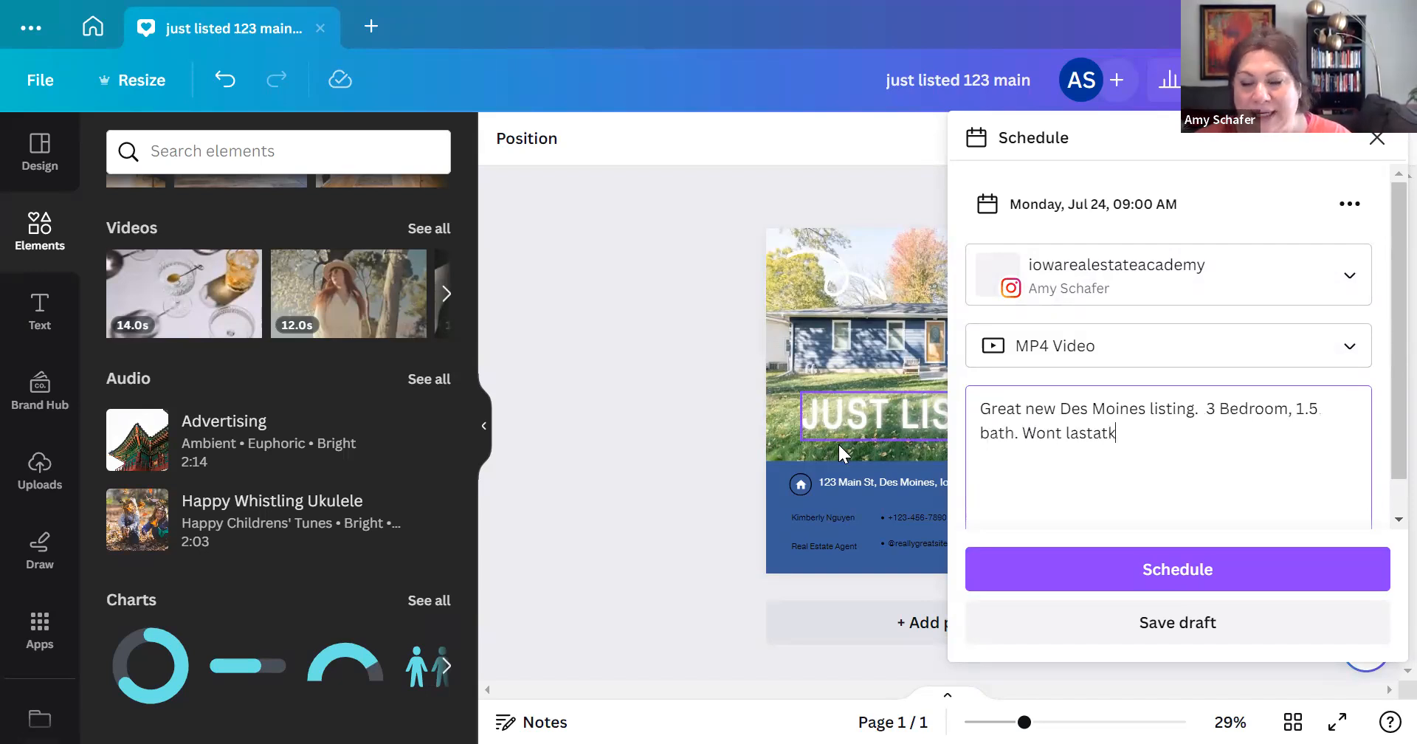
# Step: Add "#newlisting #lovemyjpob" on a new line of the caption and close the scheduler without scheduling the post or saving a draft
pyautogui.press('Return')
pyautogui.write('#')
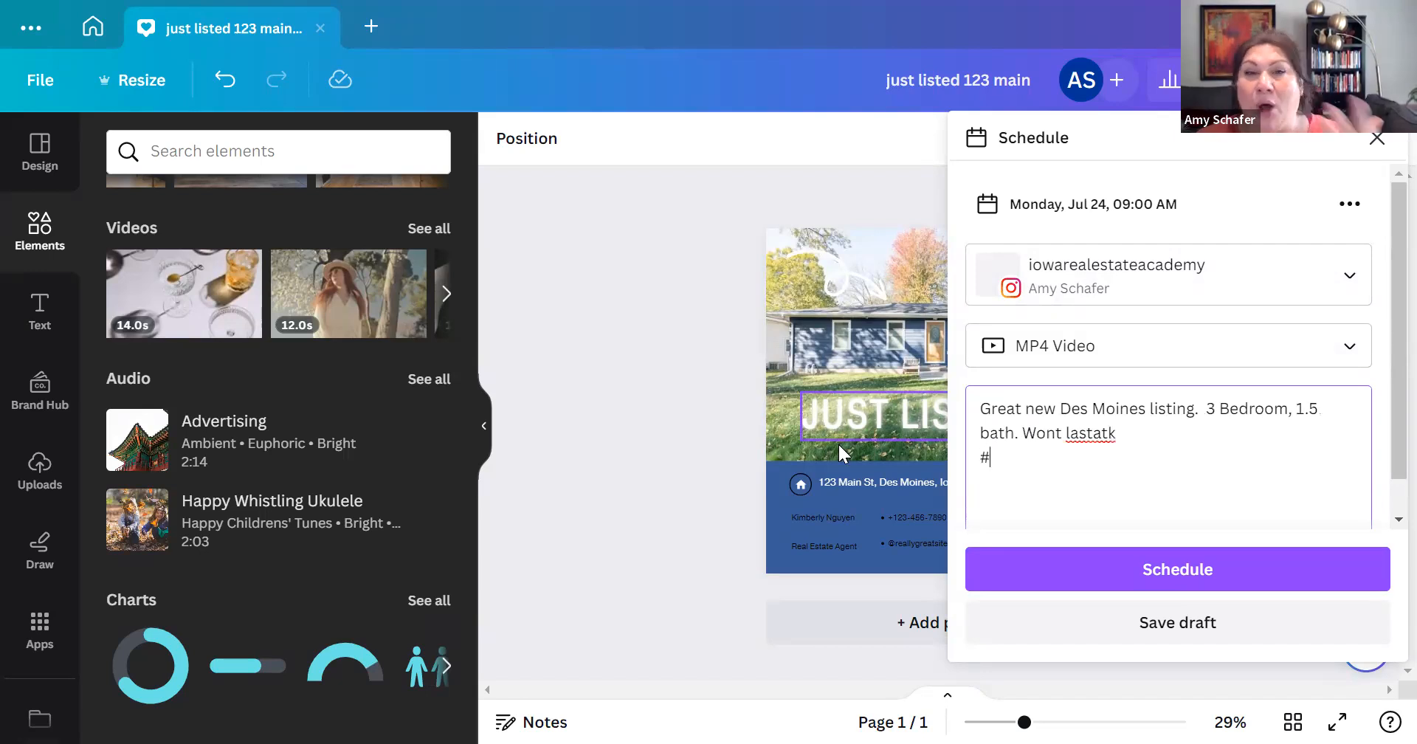
pyautogui.write('new')
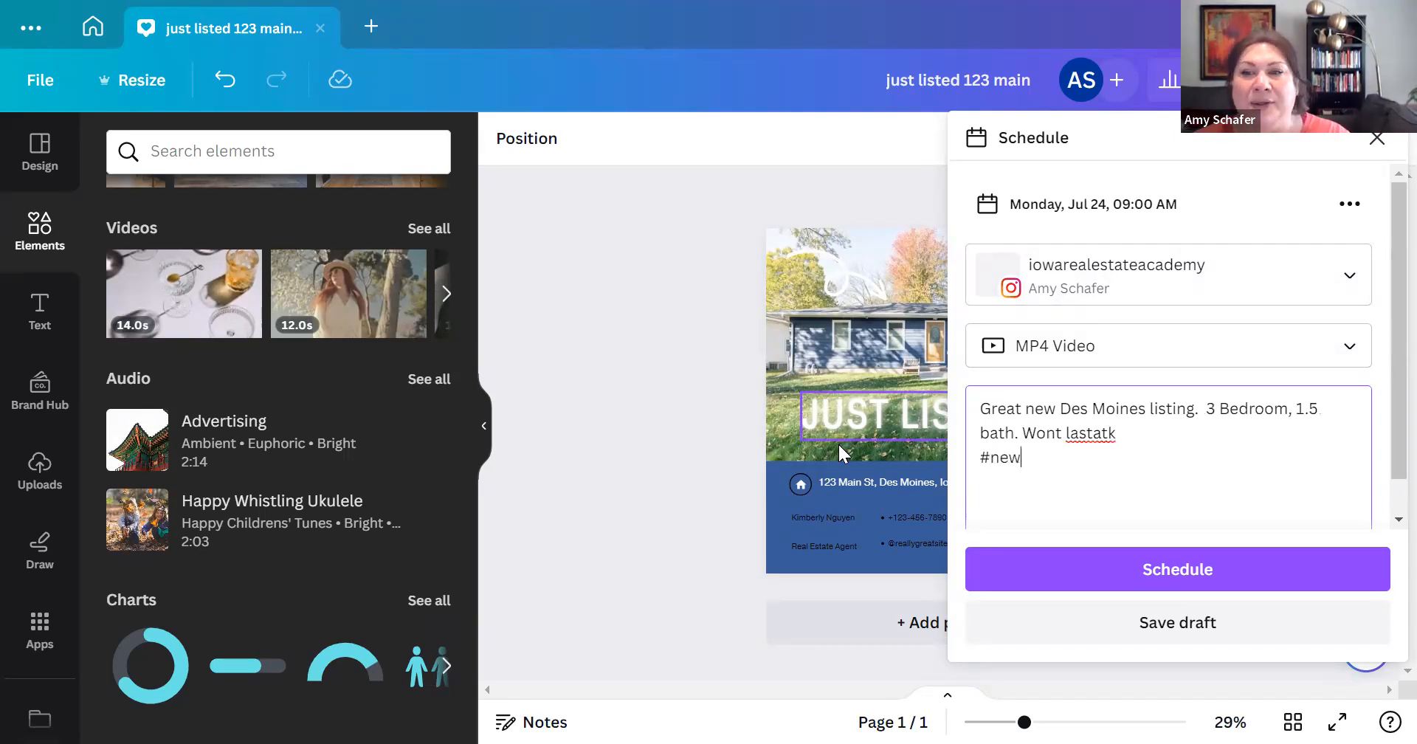
pyautogui.write('listin')
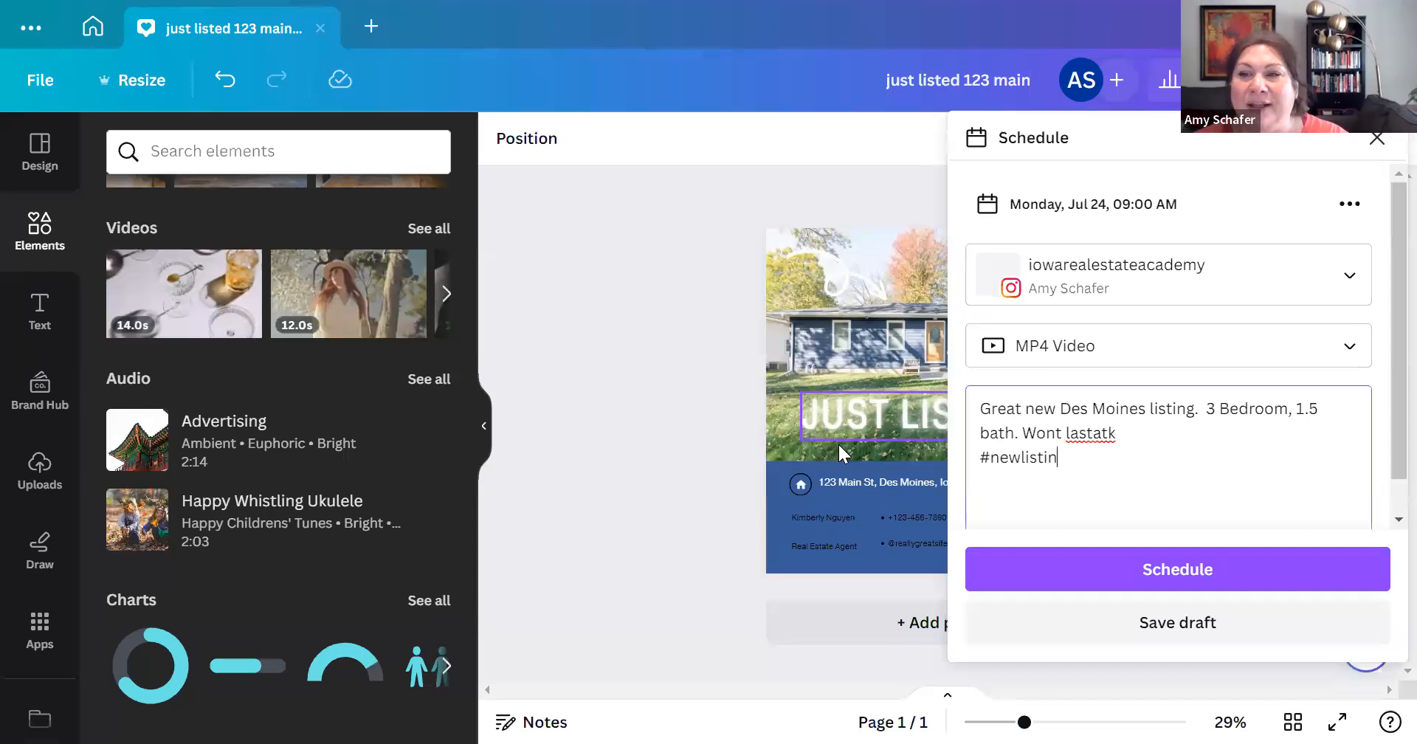
pyautogui.write('g #lovem')
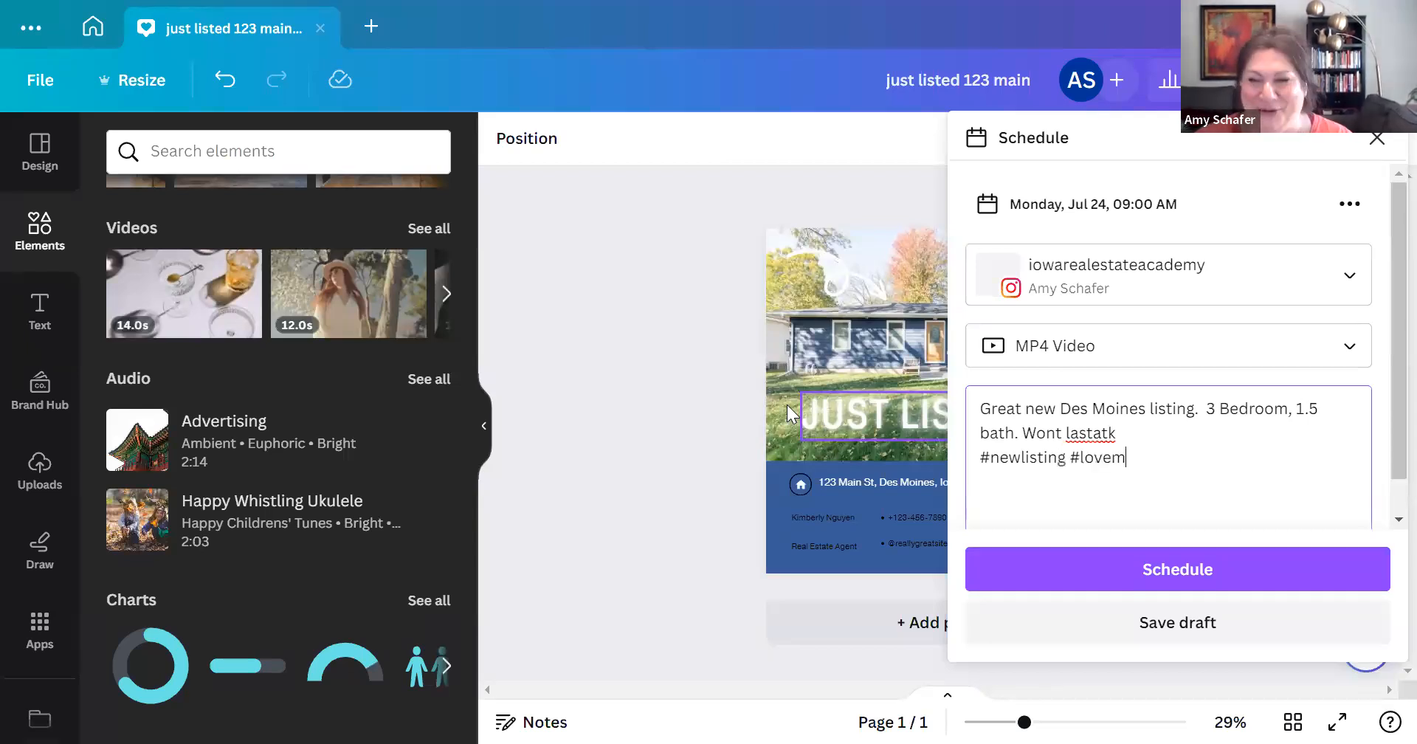
pyautogui.write('yjpob')
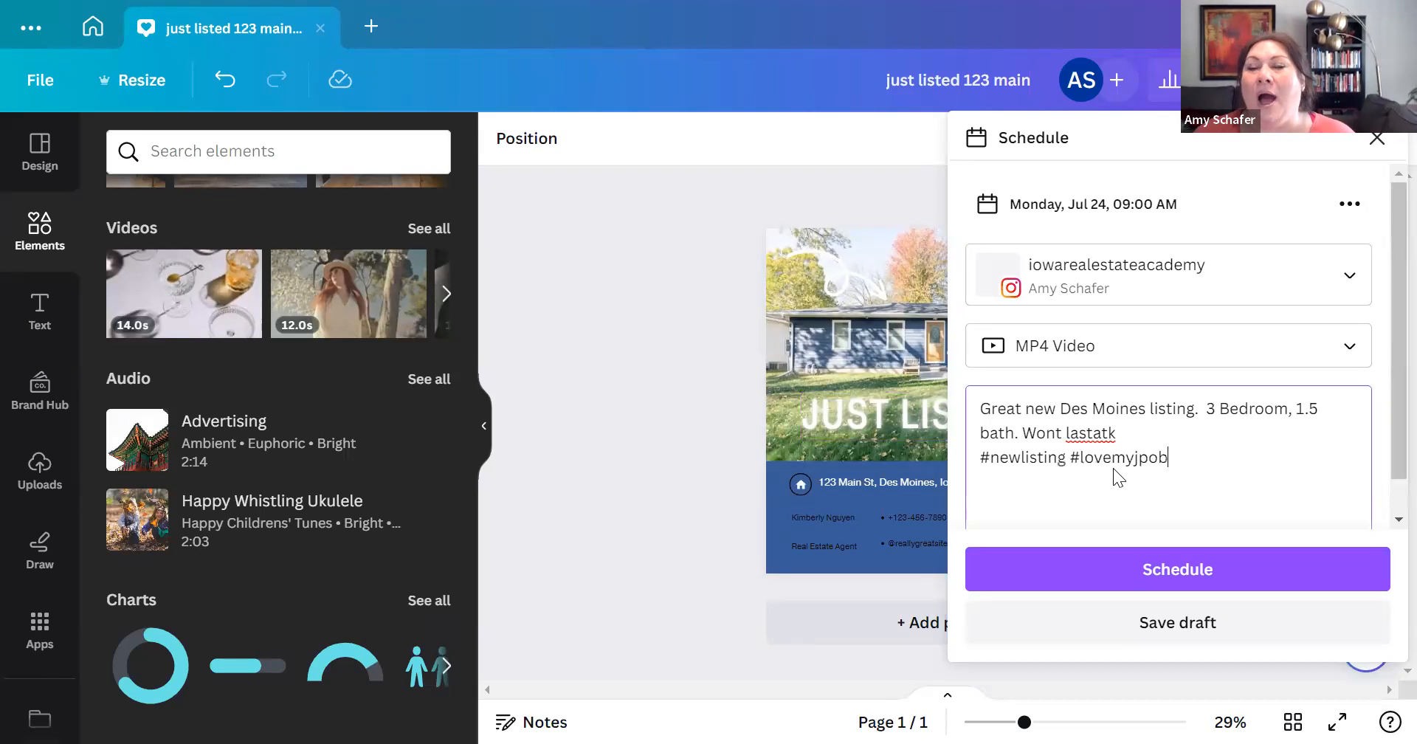
pyautogui.click(1378, 138)
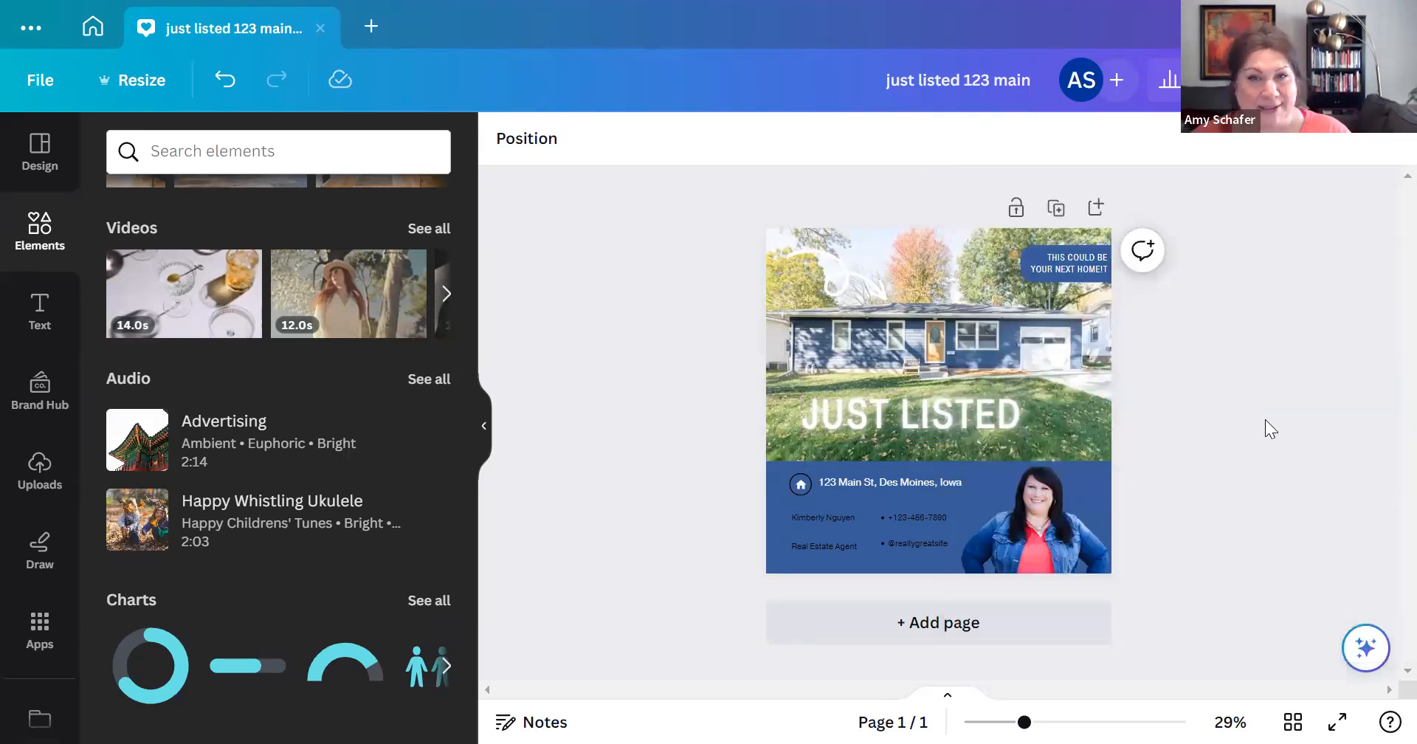